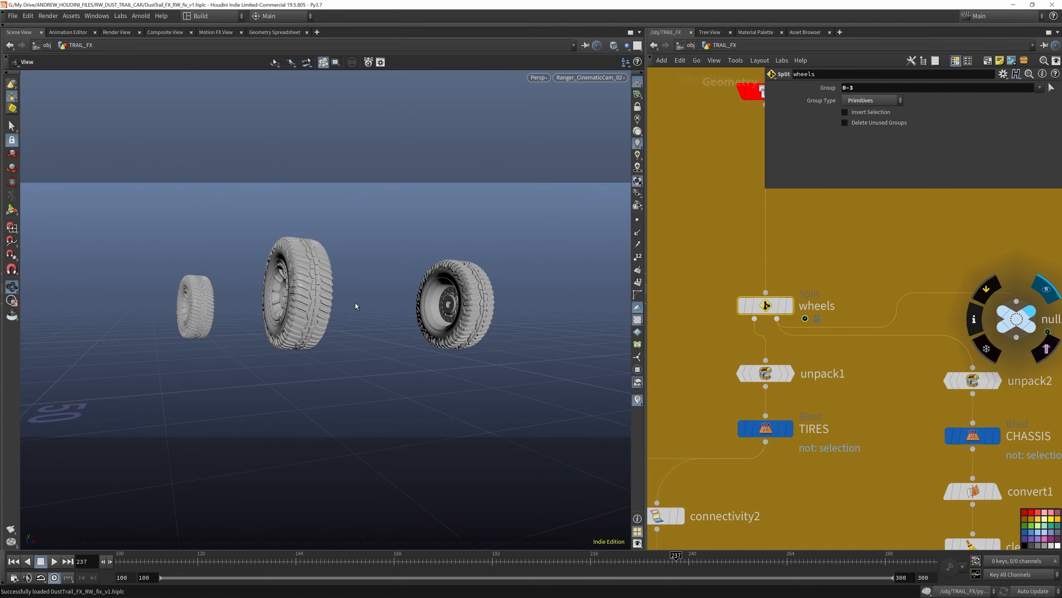
Inspect the separated wheels in the TRAIL_FX network and the smoke trail behind the vehicle
scroll(784, 272, down, 3)
scroll(795, 326, up, 3)
click(780, 314)
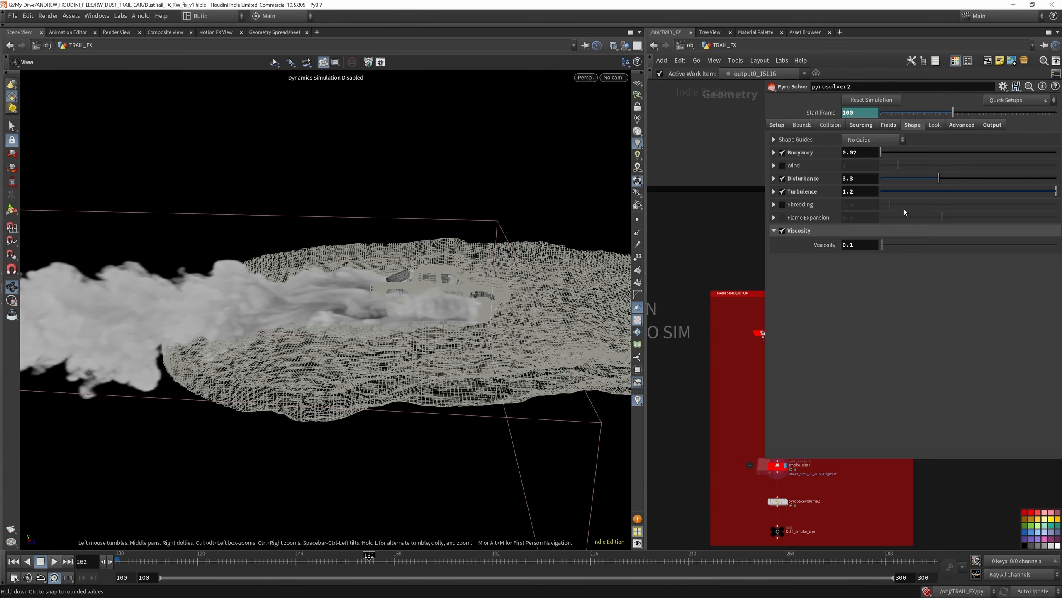
drag(251, 272, 114, 304)
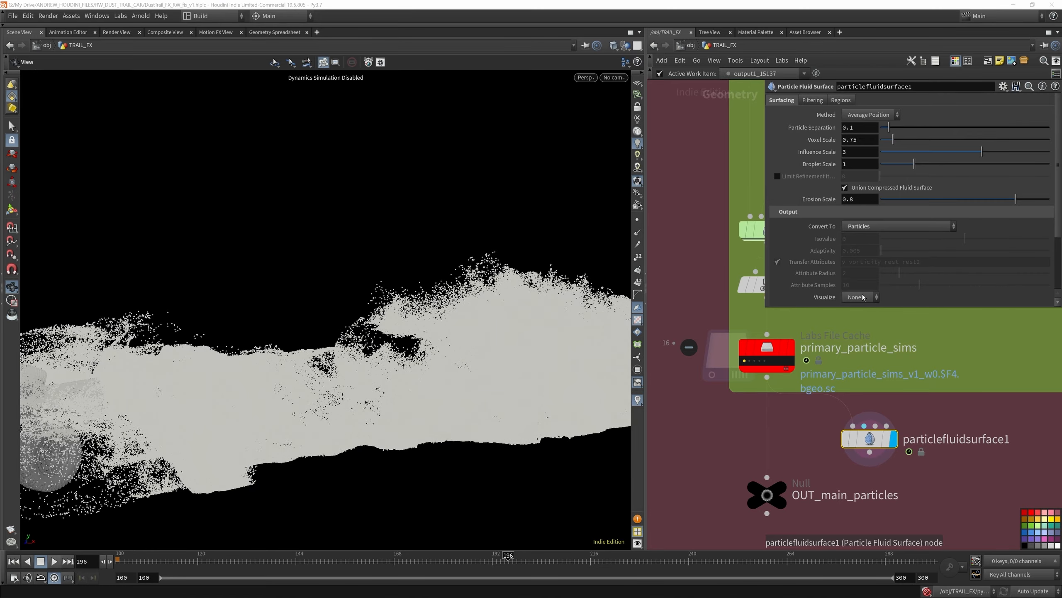
Set the visualization of the particlefluidsurface1 node to Velocity and view the coloured particles
click(860, 297)
click(865, 319)
drag(480, 341, 597, 429)
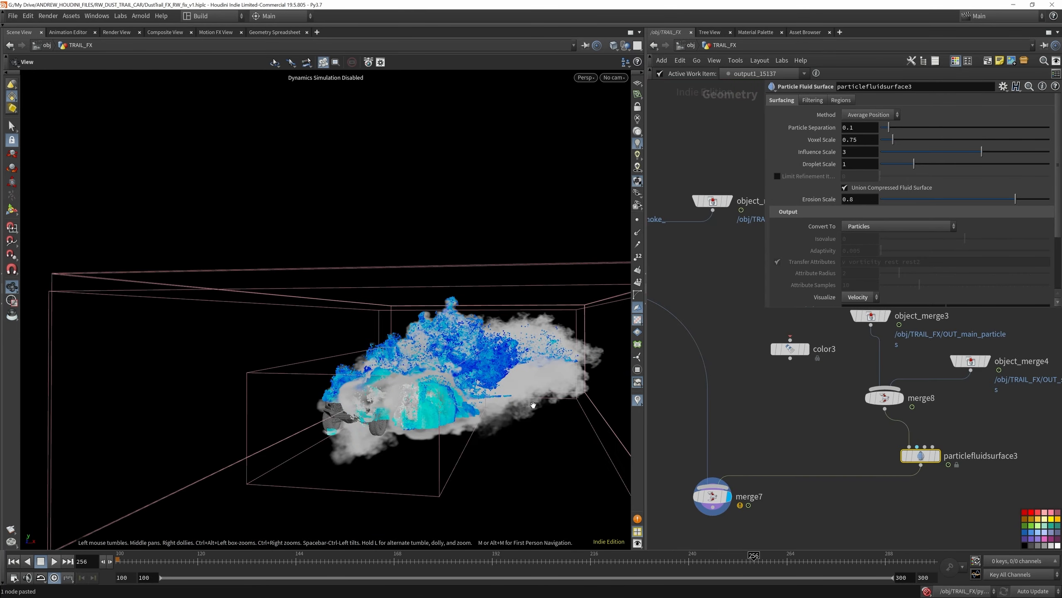
Inspect the merged dust trail, the HF_Import terrain with its mask noise, and the primary_particle_sims cache
drag(523, 251, 458, 308)
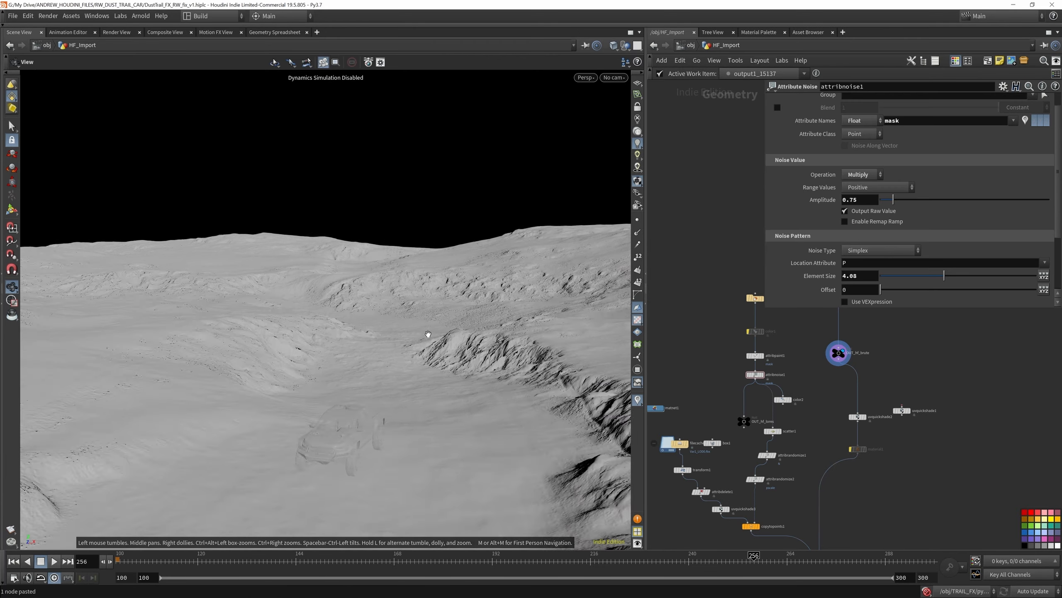
drag(426, 344, 448, 342)
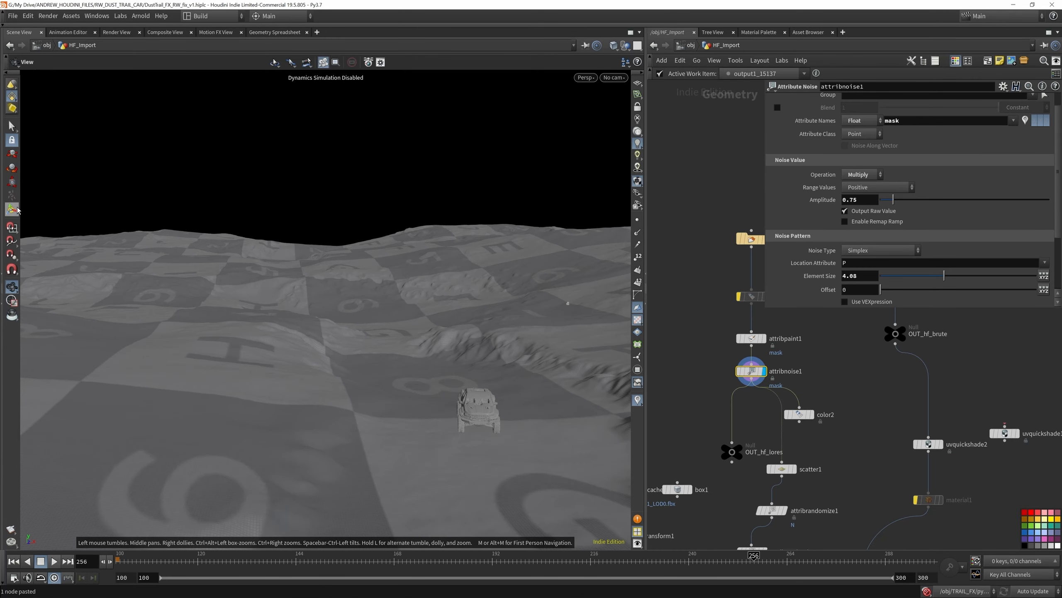
key(Return)
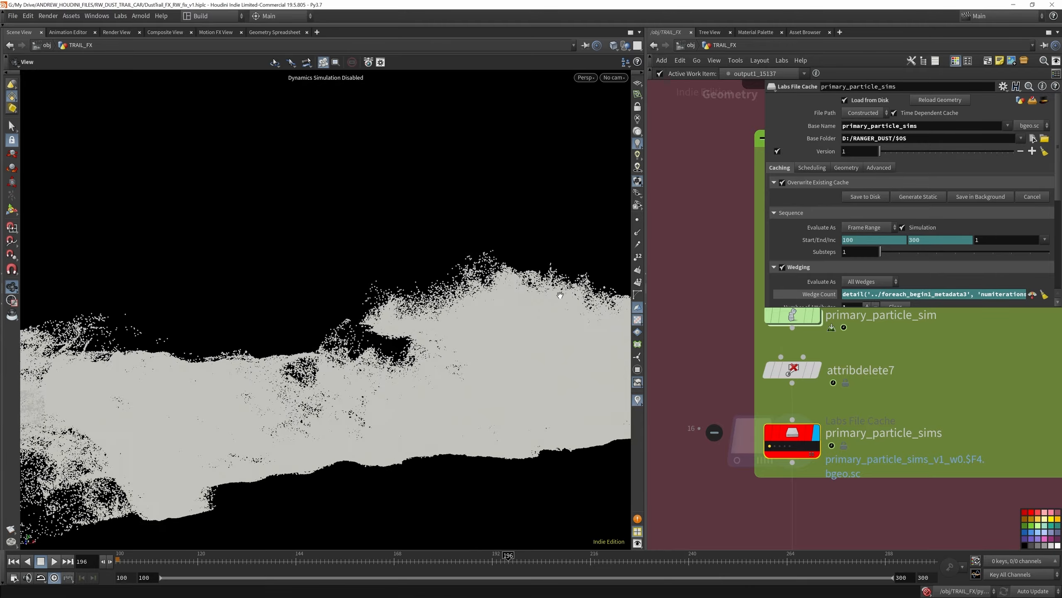
middle_drag(862, 525, 837, 440)
key(Tab)
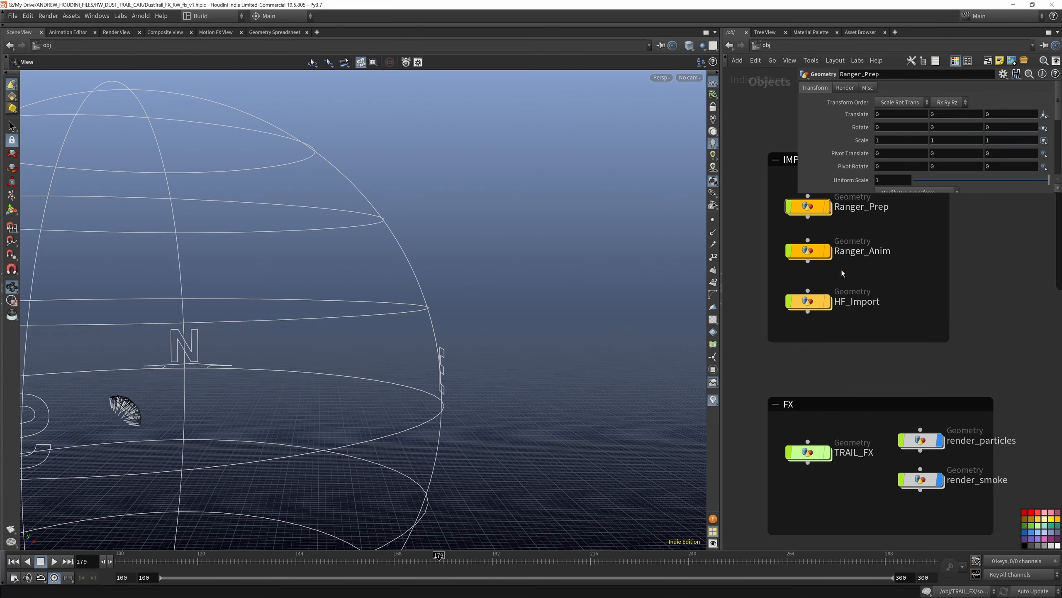
Preview the Ranger_Anim vehicle on its own, then the HF_Import terrain in its place
mouse_move(832, 254)
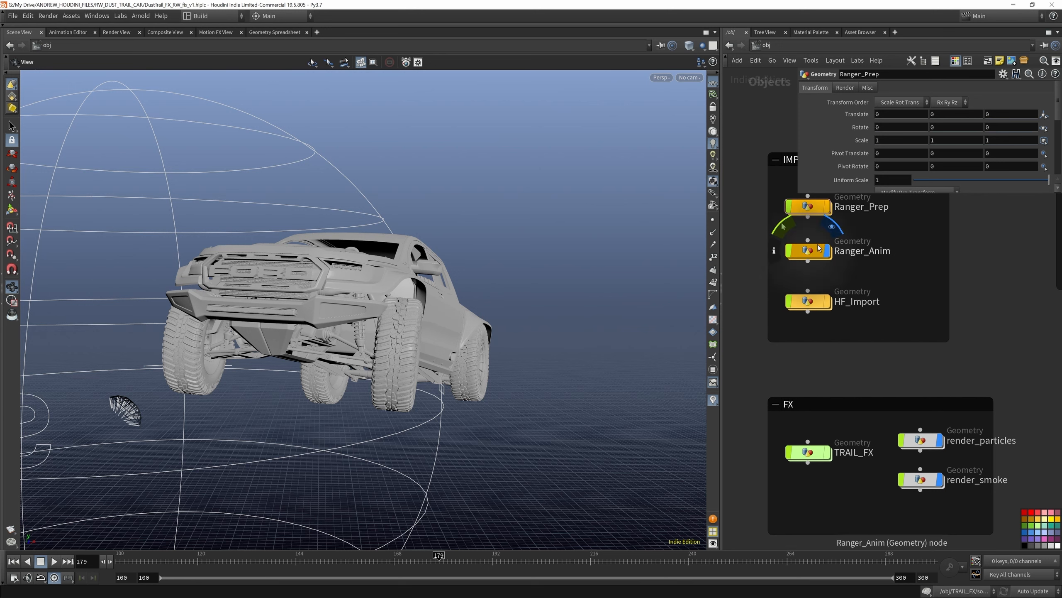
click(831, 226)
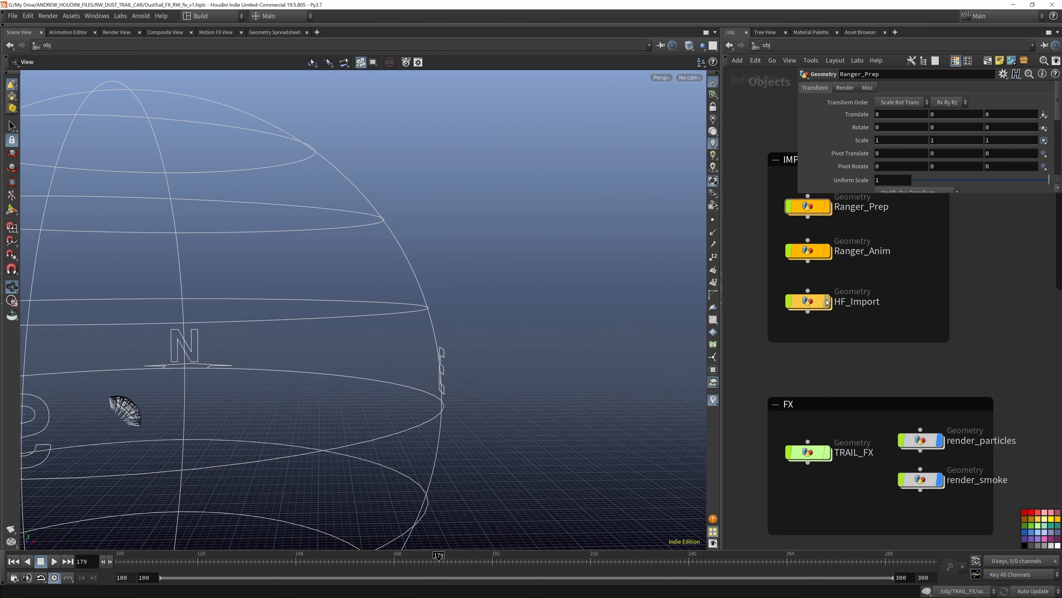
click(830, 305)
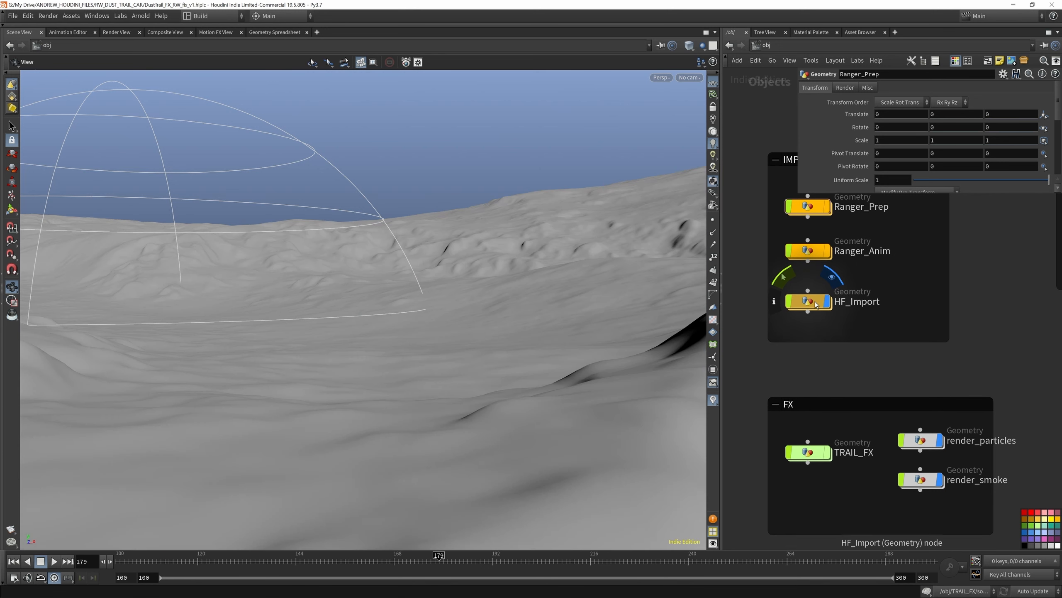
Enter HF_Import and compare the detailed file2 terrain with the low-resolution file1 terrain, leaving file1 displayed
double_click(815, 300)
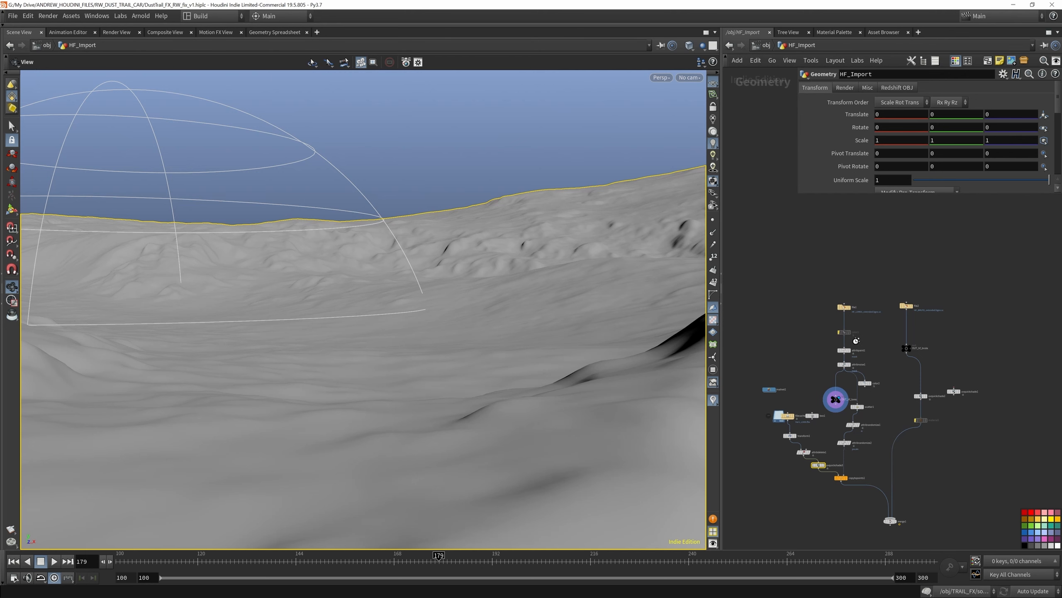
scroll(849, 324, up, 4)
click(852, 290)
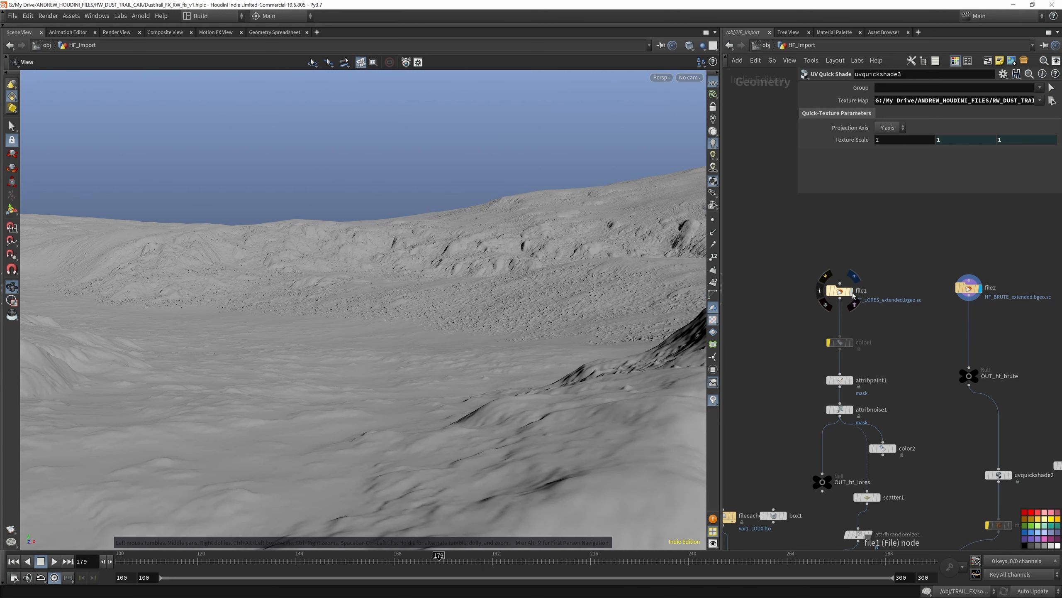
click(852, 292)
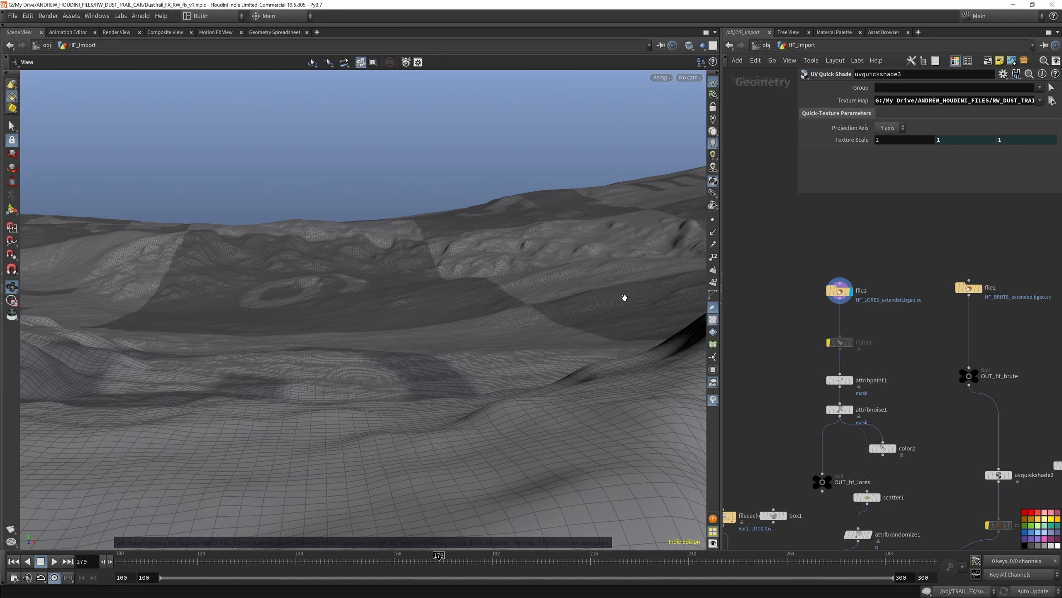
scroll(915, 310, down, 3)
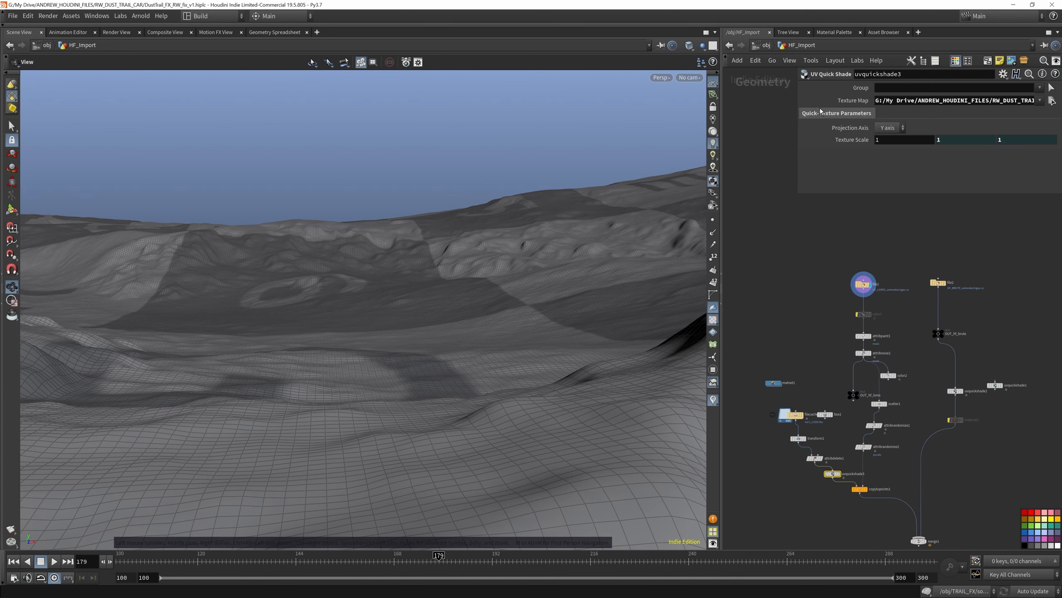
Return to the object level, enter TRAIL_FX and examine the combined smoke and particle trail from several angles
click(763, 45)
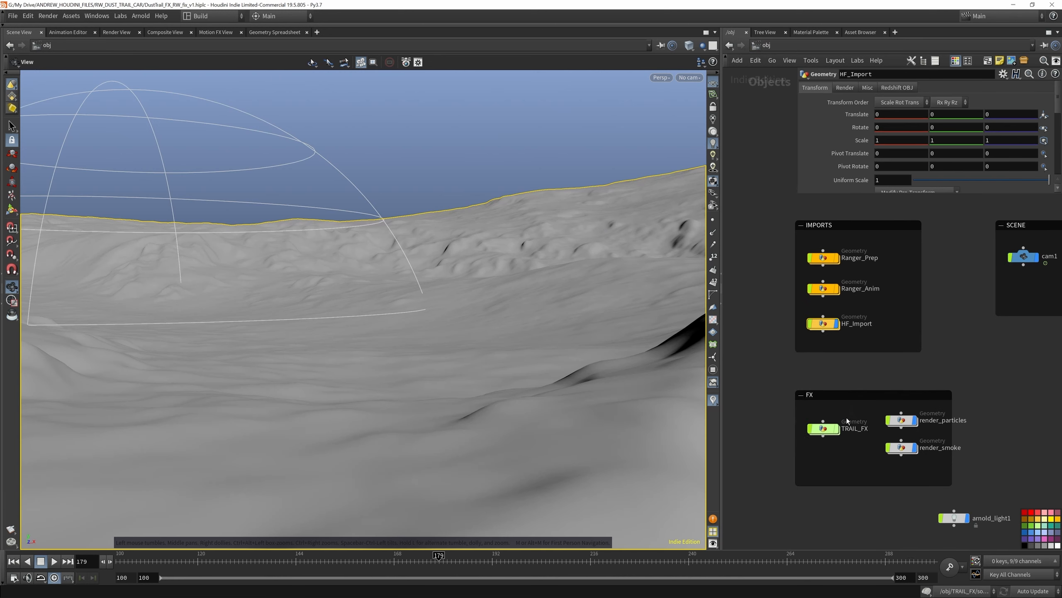
double_click(830, 430)
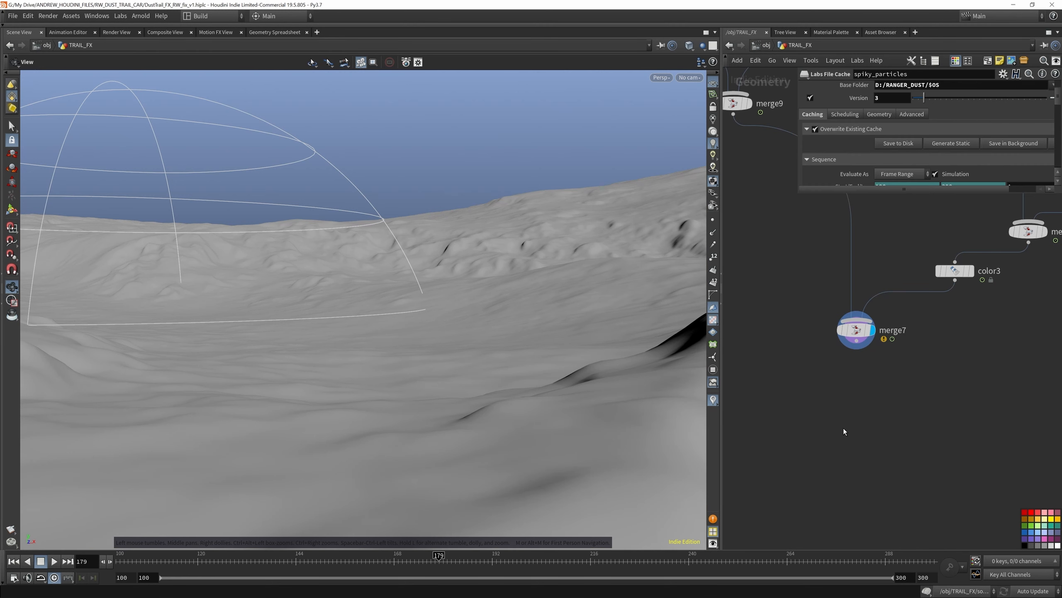
scroll(865, 406, down, 5)
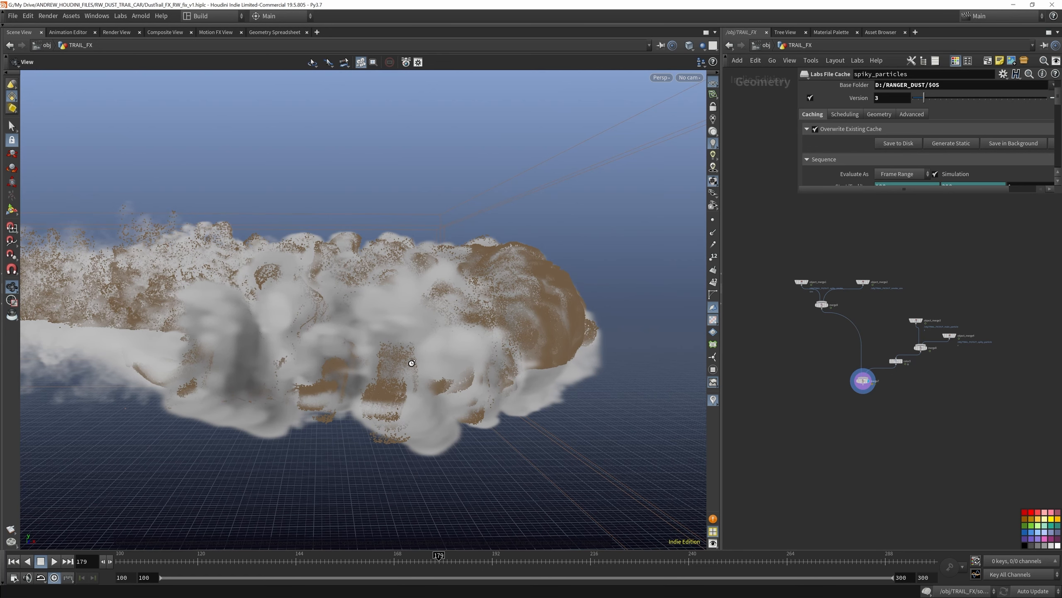
drag(411, 363, 452, 379)
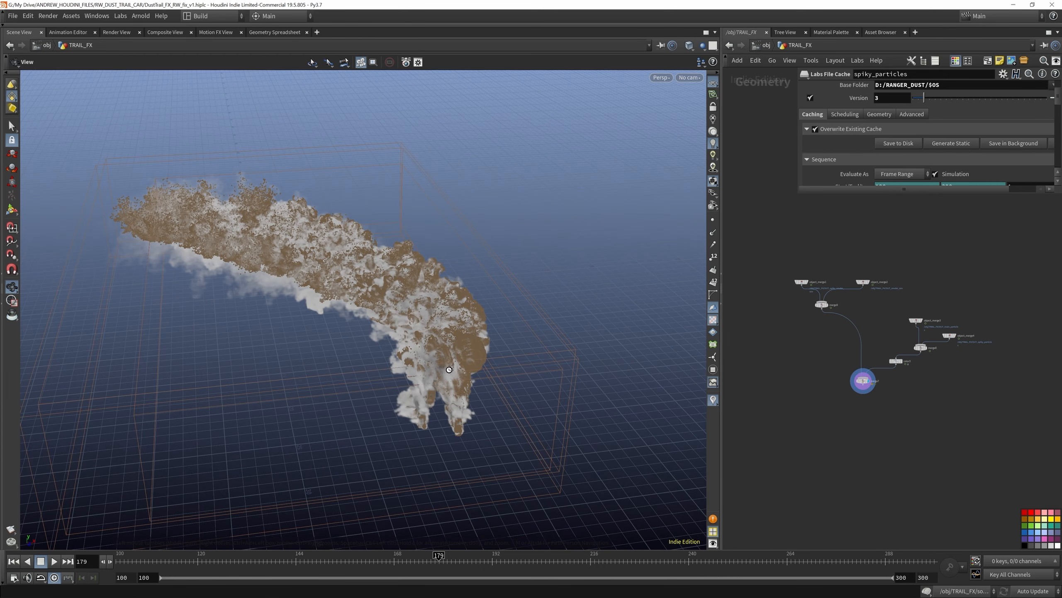
drag(449, 369, 529, 351)
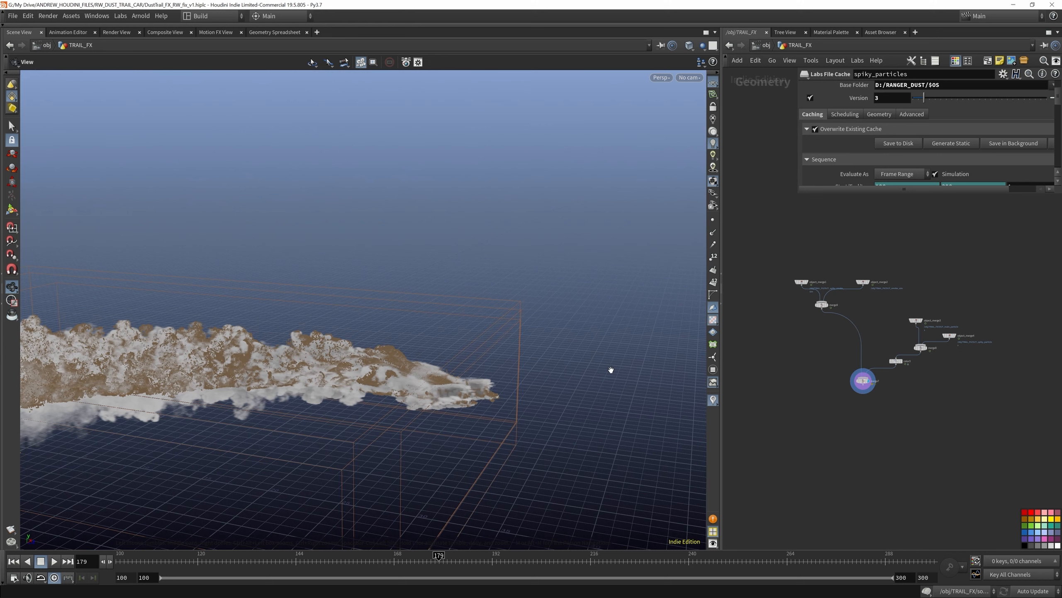
Switch the viewport's visibility of other objects to ghosted, then to showing all objects
click(705, 48)
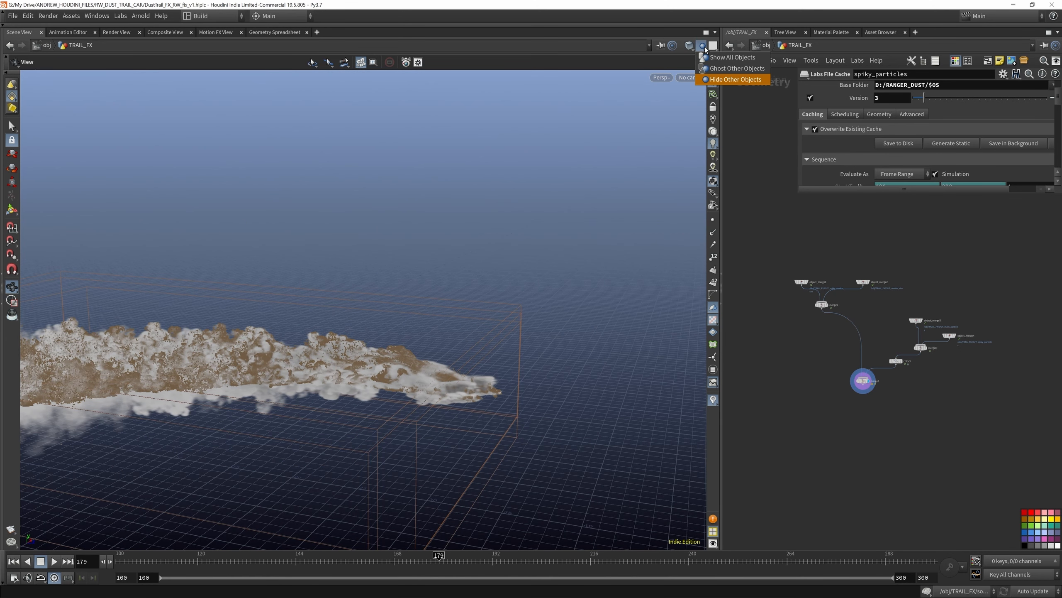
click(716, 68)
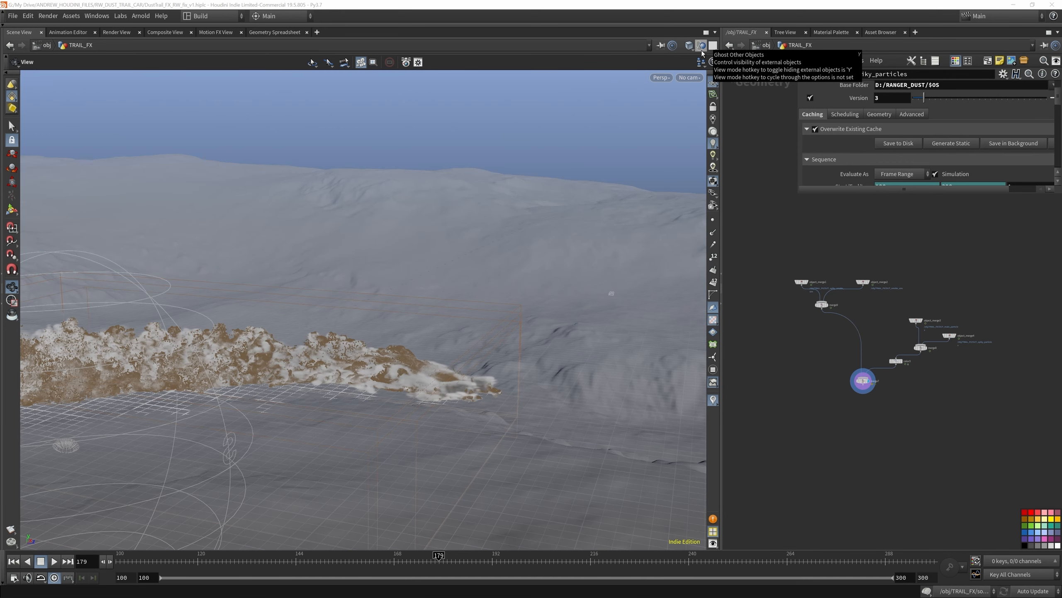
click(702, 60)
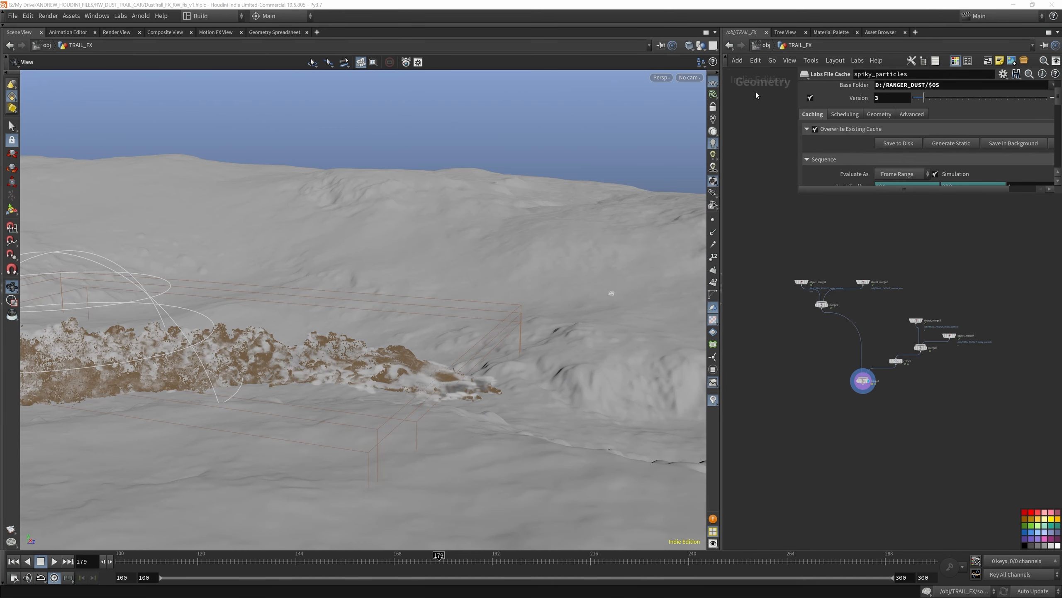
Display Ranger_Anim and hide HF_Import at the object level, and view the vehicle with the dust inside TRAIL_FX
click(765, 46)
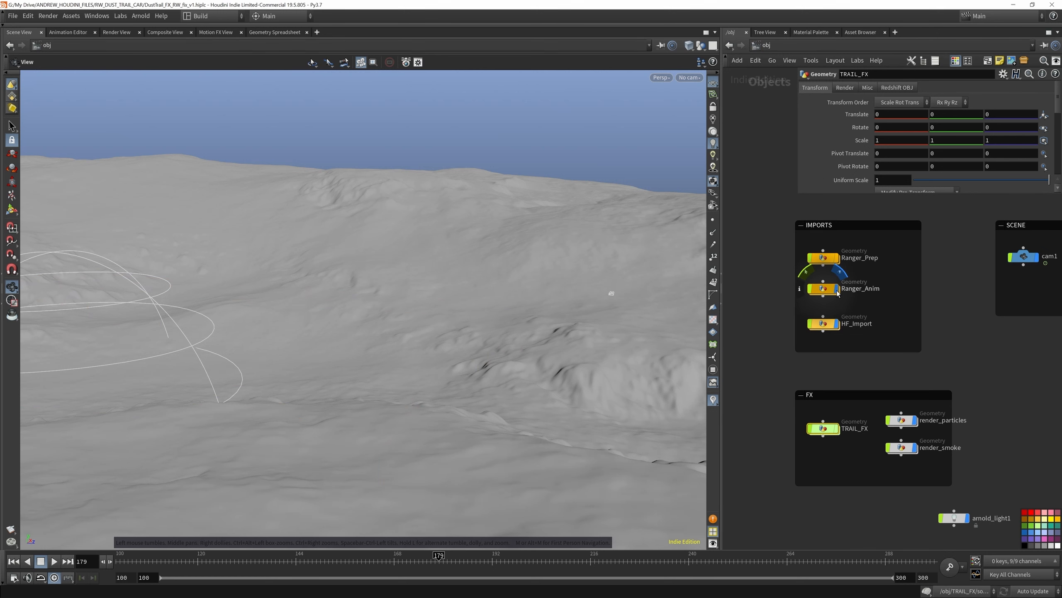
double_click(823, 429)
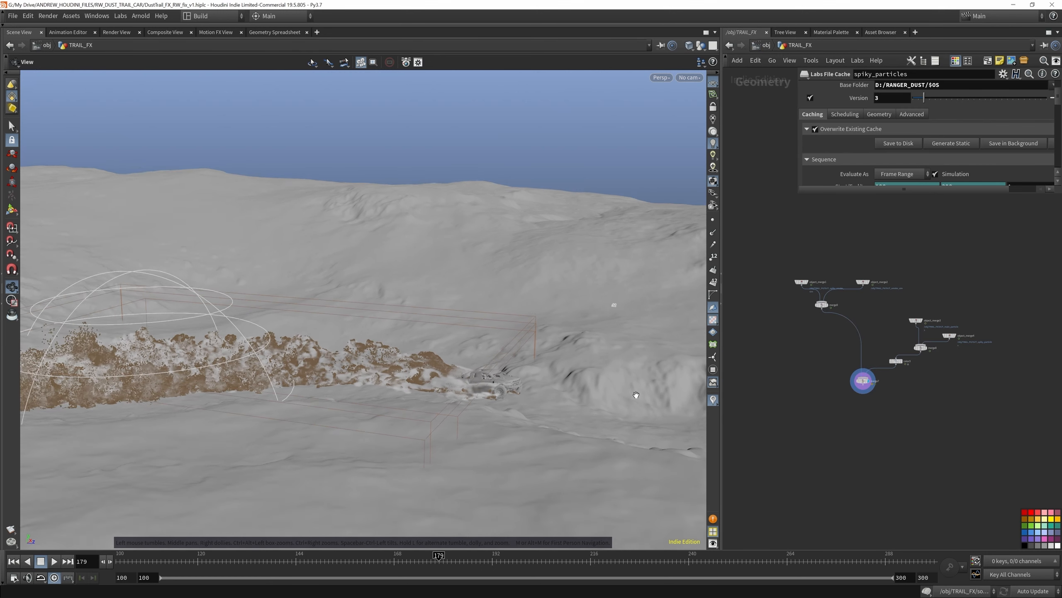
key(u)
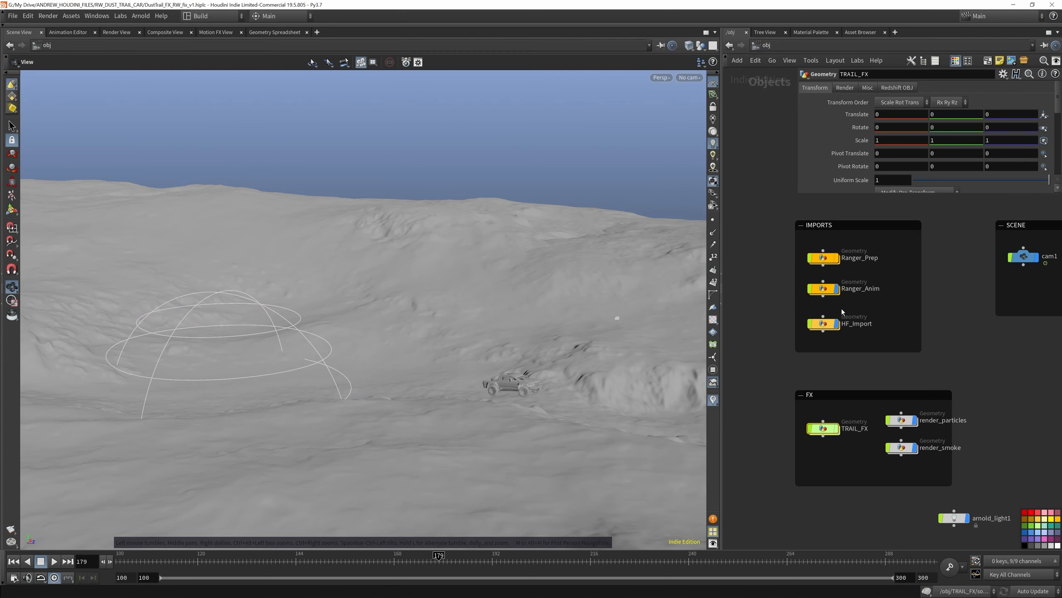
click(837, 323)
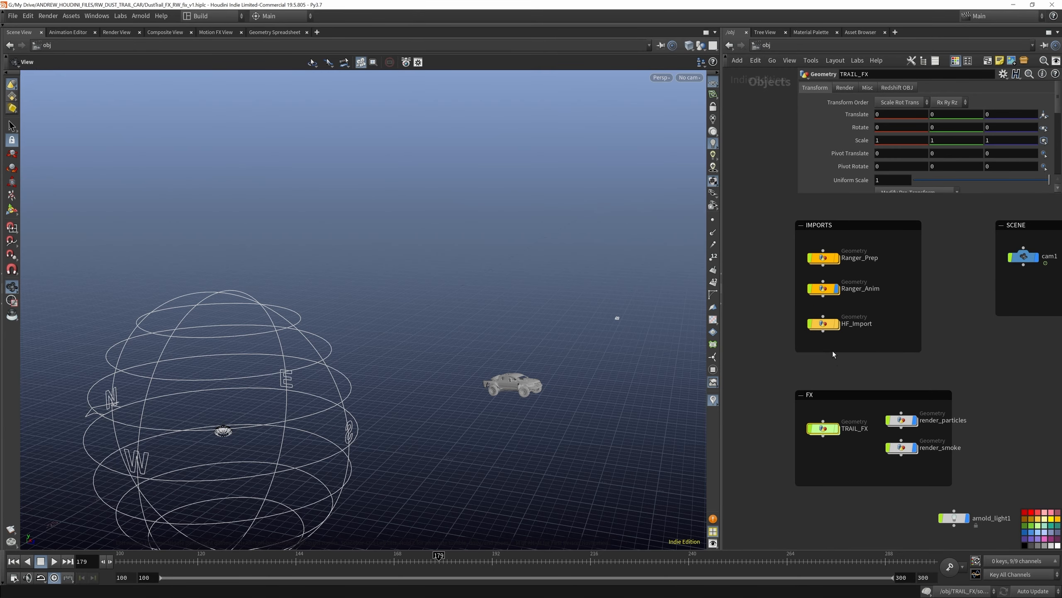
key(i)
drag(326, 364, 141, 340)
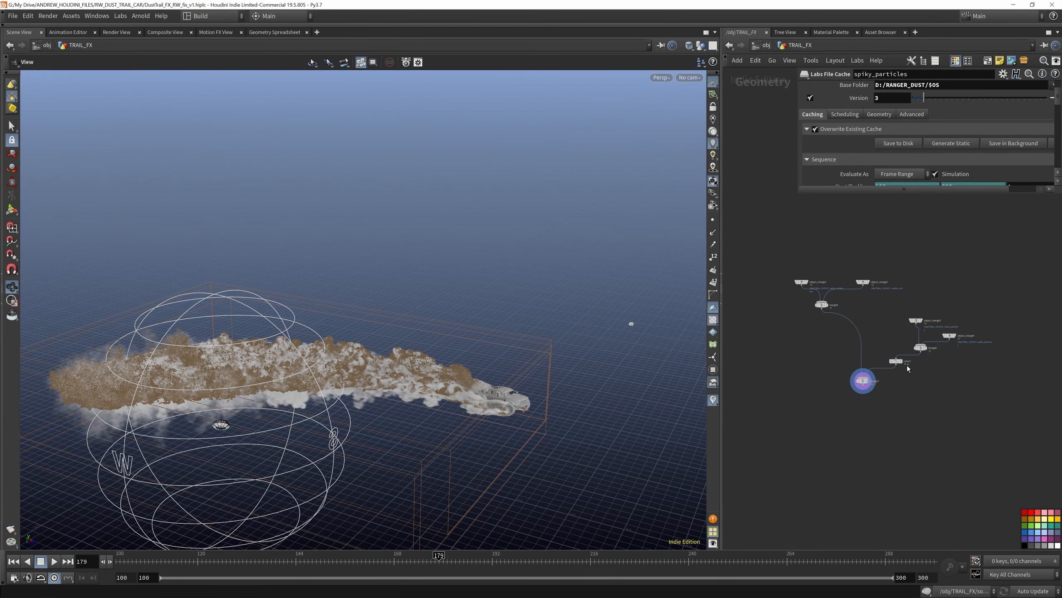
Find the terrain_cut file cache in the orange network box of TRAIL_FX and show its parameters
scroll(910, 385, down, 5)
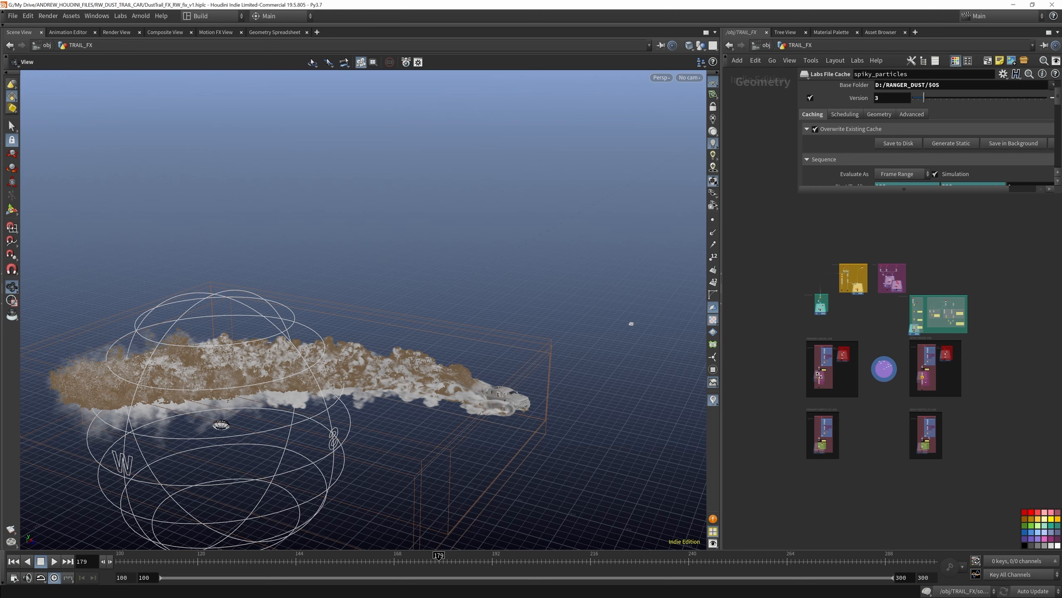
scroll(819, 375, up, 2)
scroll(790, 373, up, 2)
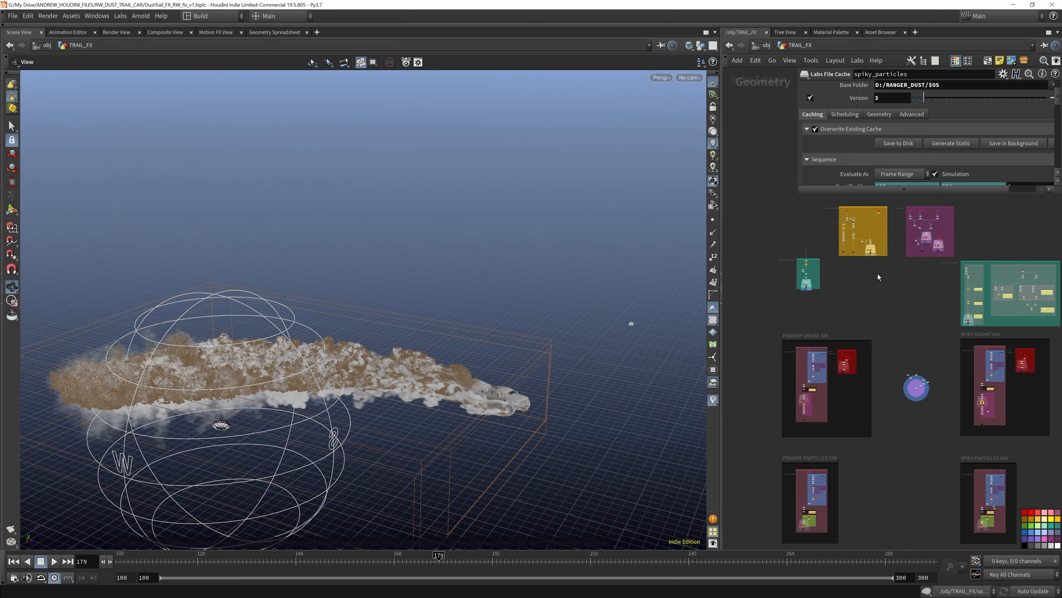
scroll(878, 277, down, 2)
scroll(877, 281, up, 6)
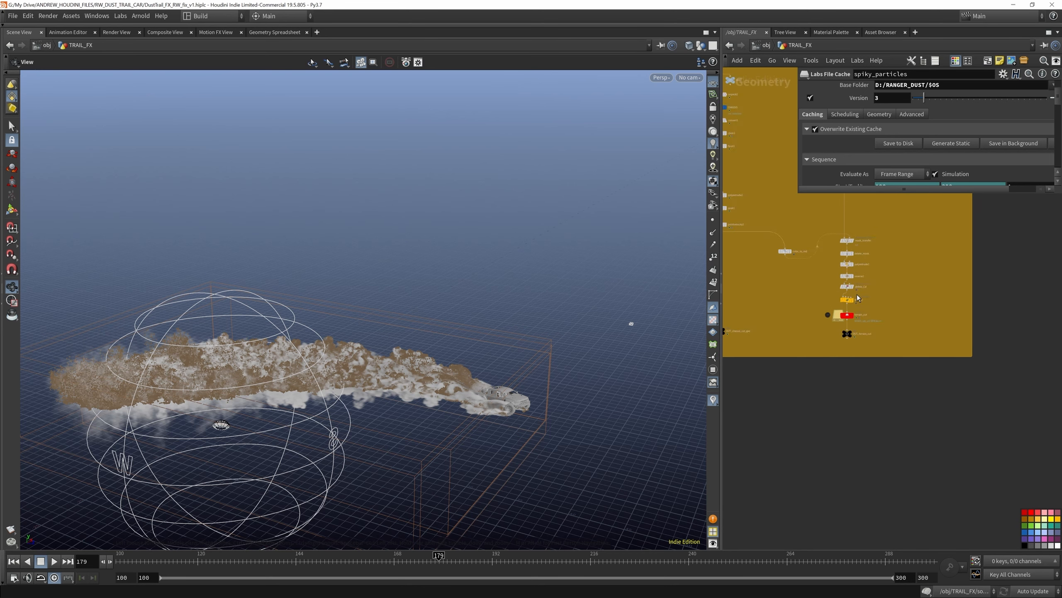
scroll(857, 294, up, 1)
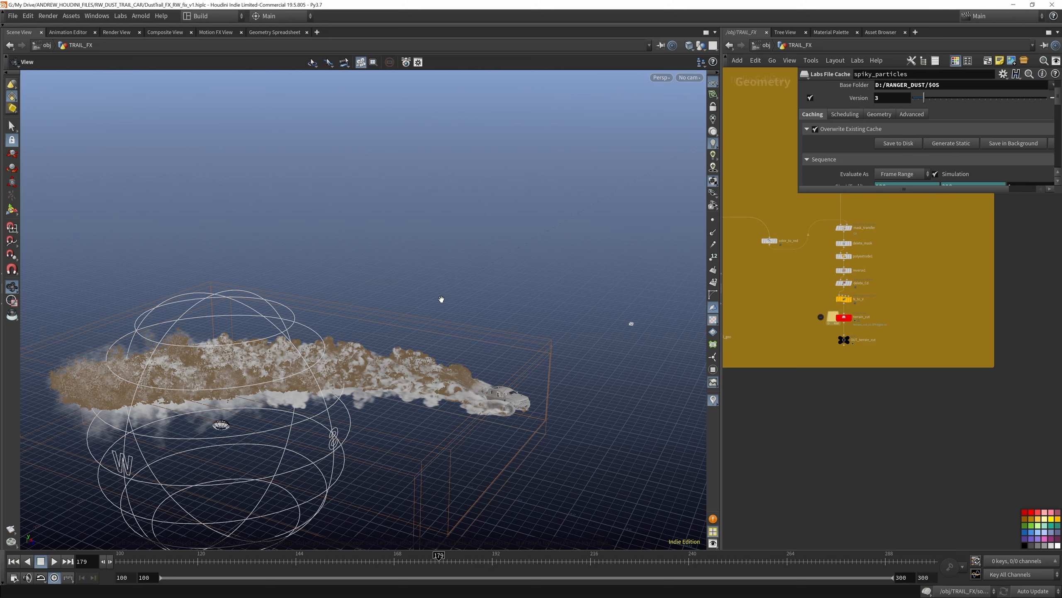
click(844, 317)
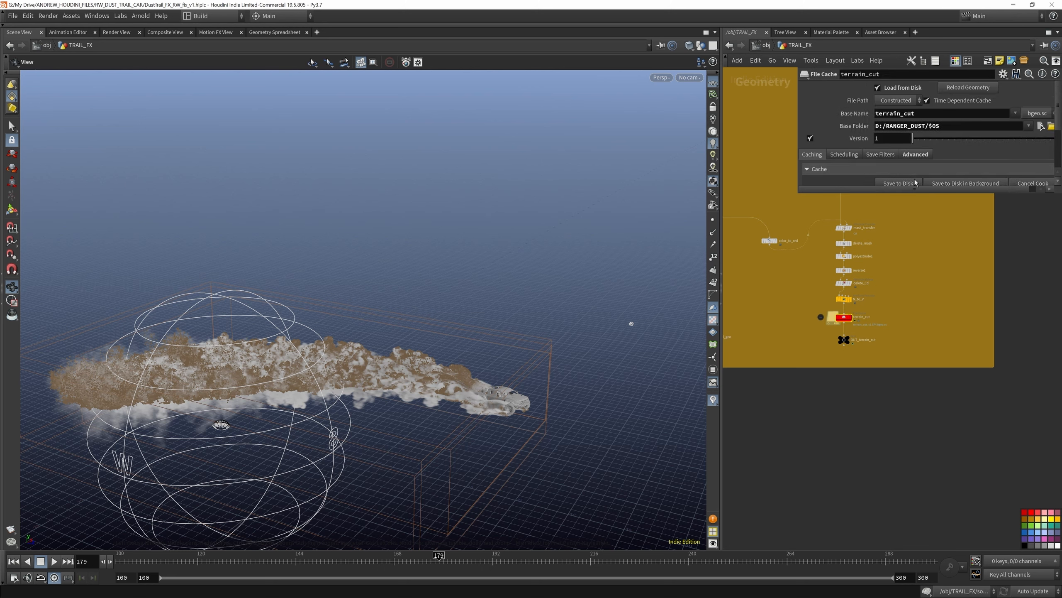
Display the CAR_IMPORT node at the start of the orange network box and locate the wheels split below it
scroll(838, 345, down, 5)
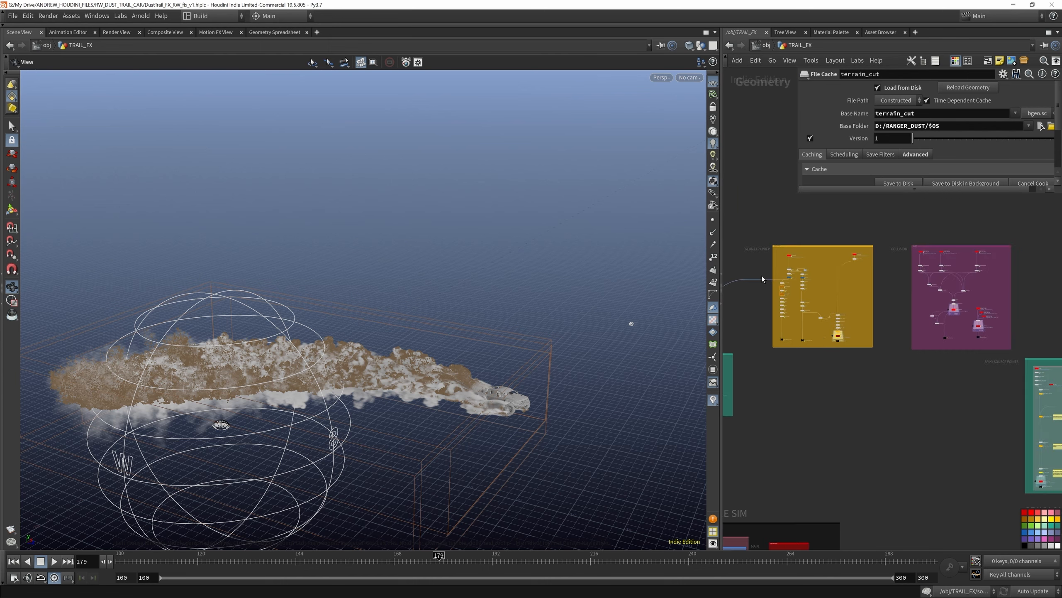
scroll(815, 262, up, 6)
click(812, 239)
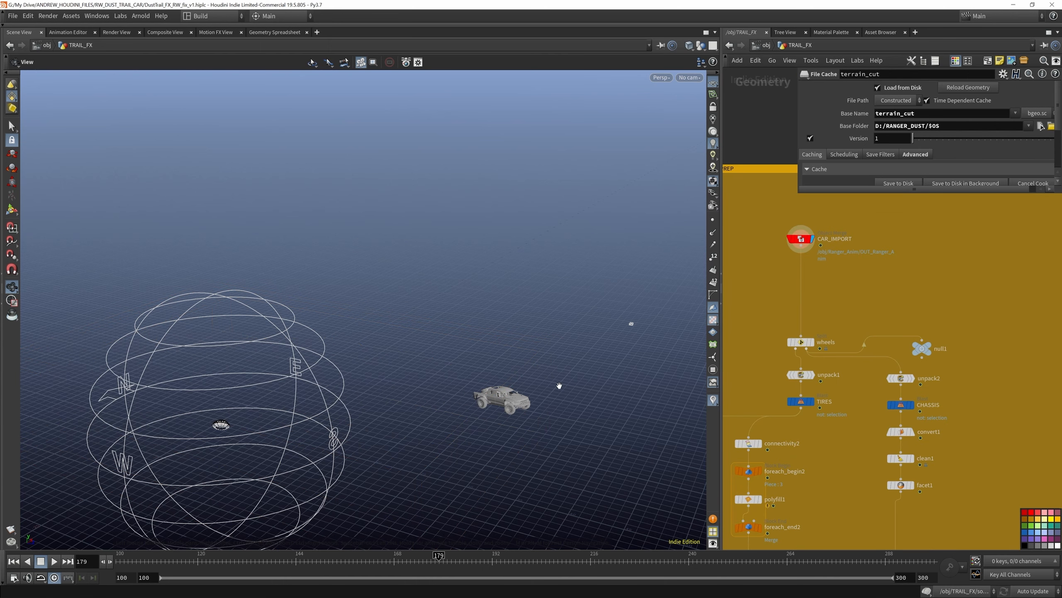
scroll(761, 242, down, 4)
scroll(789, 268, up, 5)
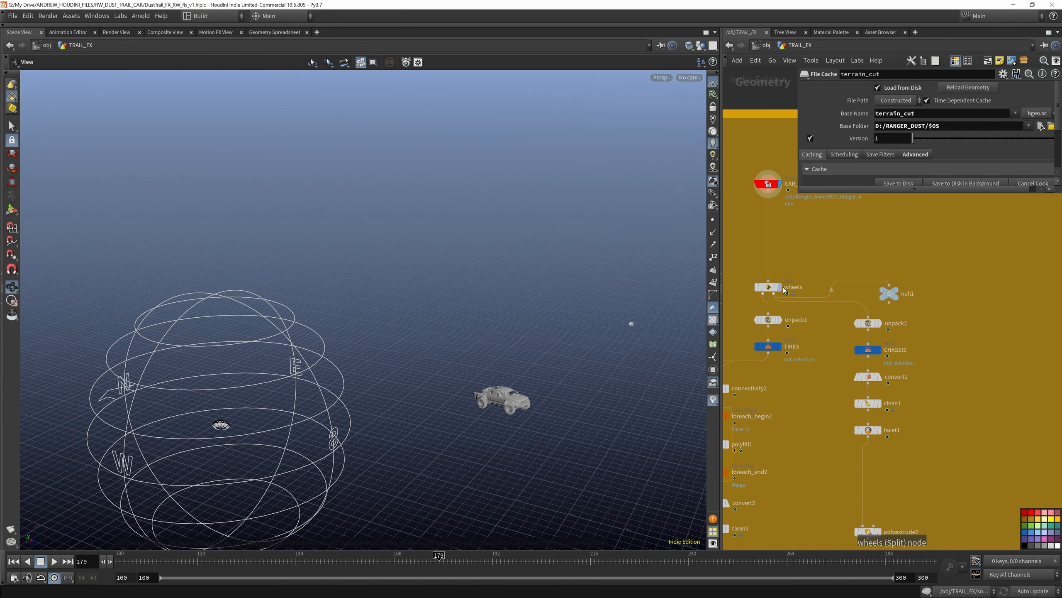
Display the terrain_cut file cache in the orange network box and view the terrain with the vehicle up close
scroll(811, 246, down, 7)
scroll(876, 371, up, 10)
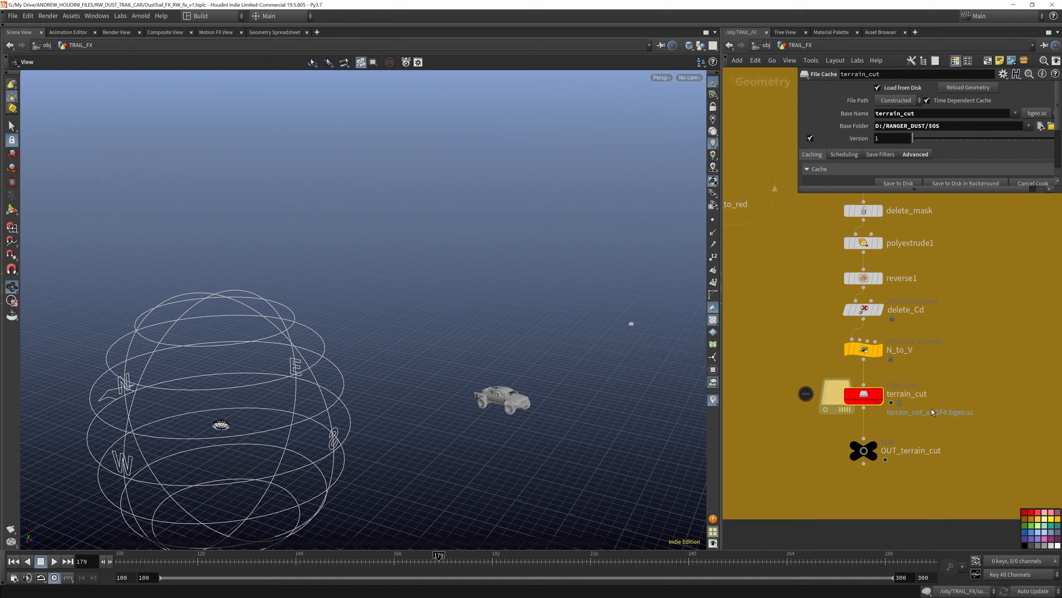
click(872, 392)
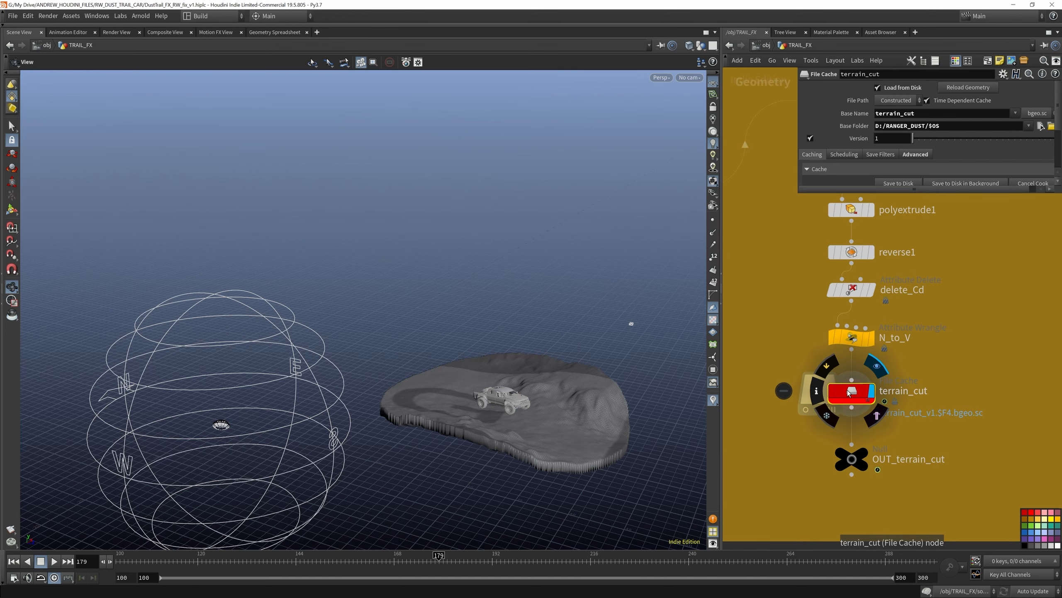
alt+drag(532, 412, 476, 381)
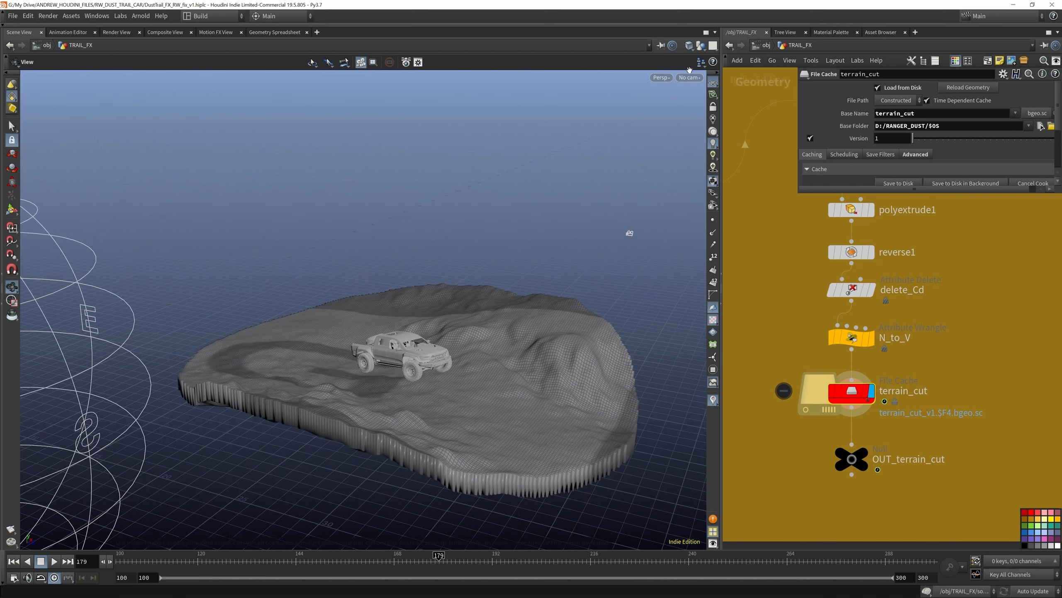
Hide all other objects in the viewport and view the cut terrain by itself
click(701, 45)
click(736, 80)
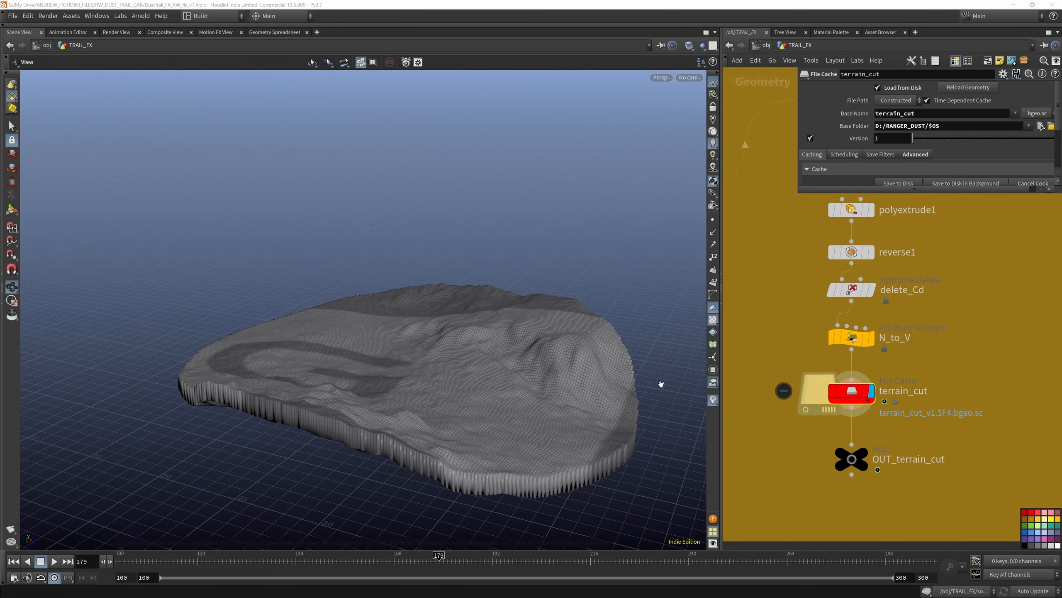
alt+drag(660, 384, 493, 335)
scroll(780, 365, down, 5)
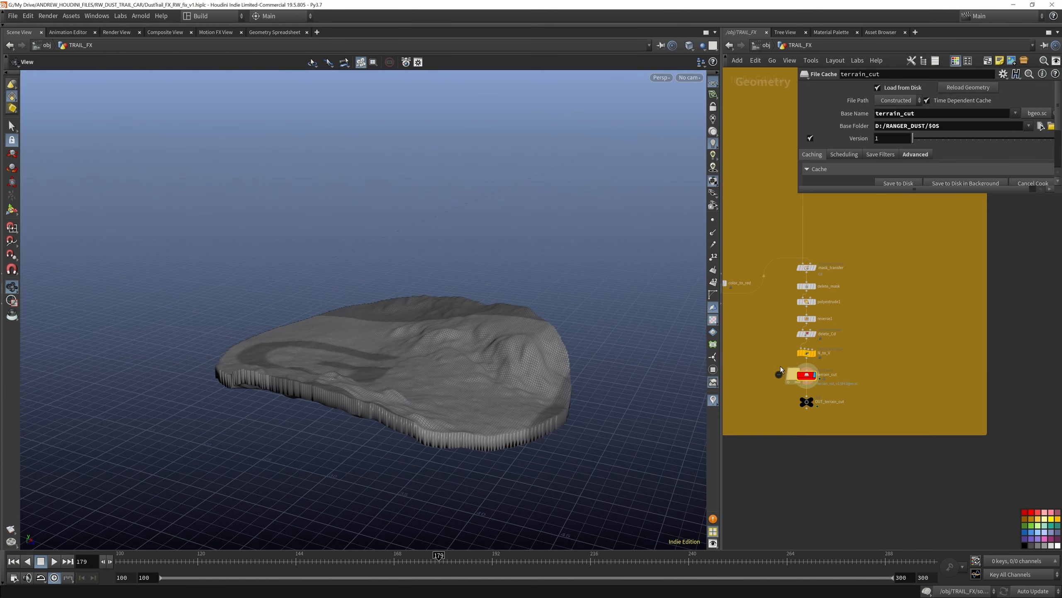
Display the car_sdf_collision file cache in the purple network box
scroll(780, 365, down, 3)
scroll(986, 346, up, 6)
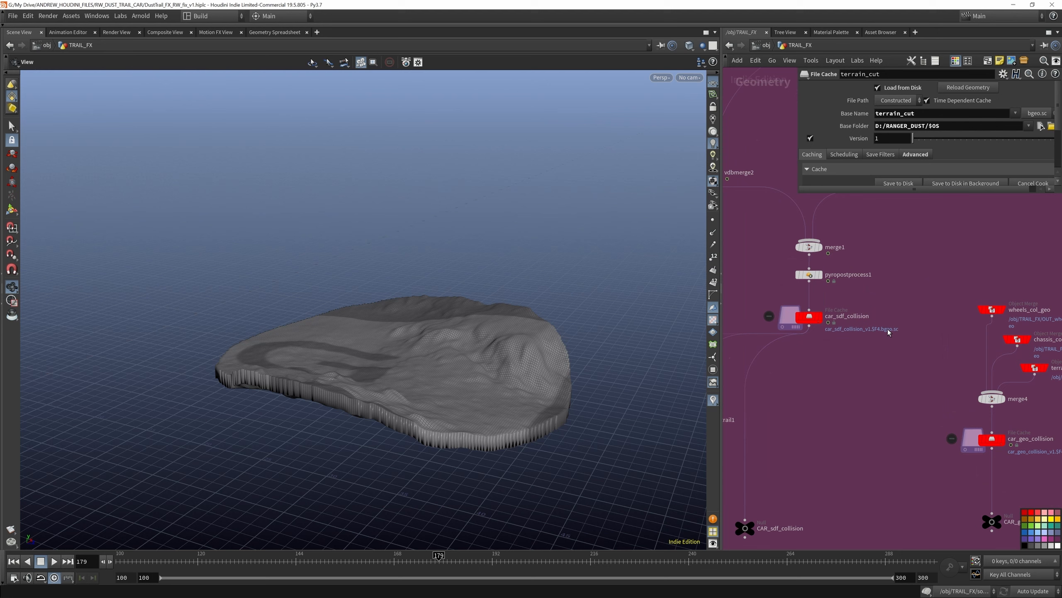
click(816, 313)
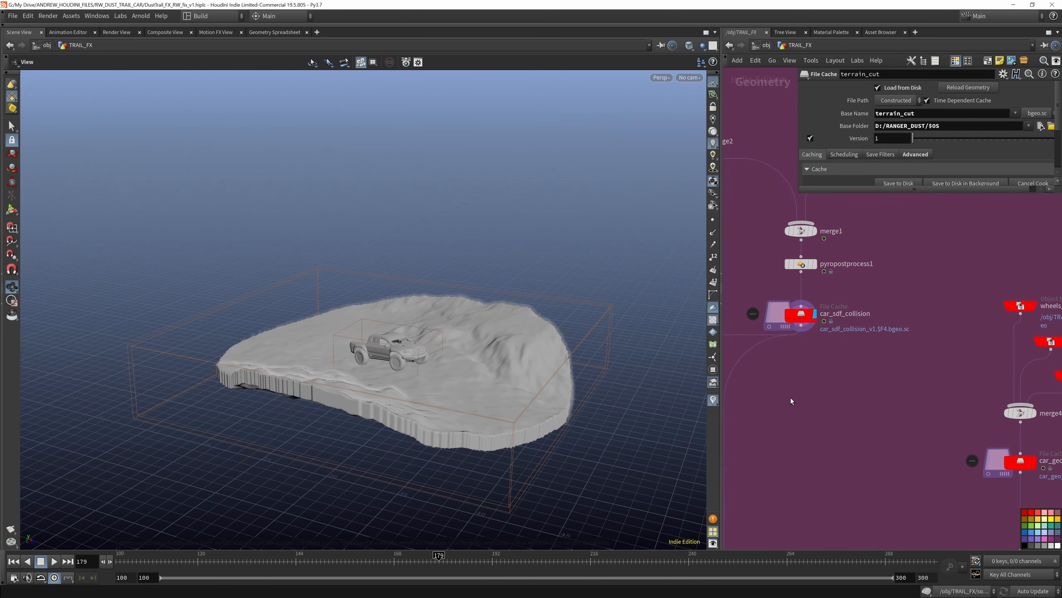
Display the car_geo_collision file cache in the purple network box and inspect the merged vehicle and terrain geometry from several angles
scroll(825, 386, down, 3)
scroll(945, 431, up, 3)
alt+drag(523, 397, 446, 360)
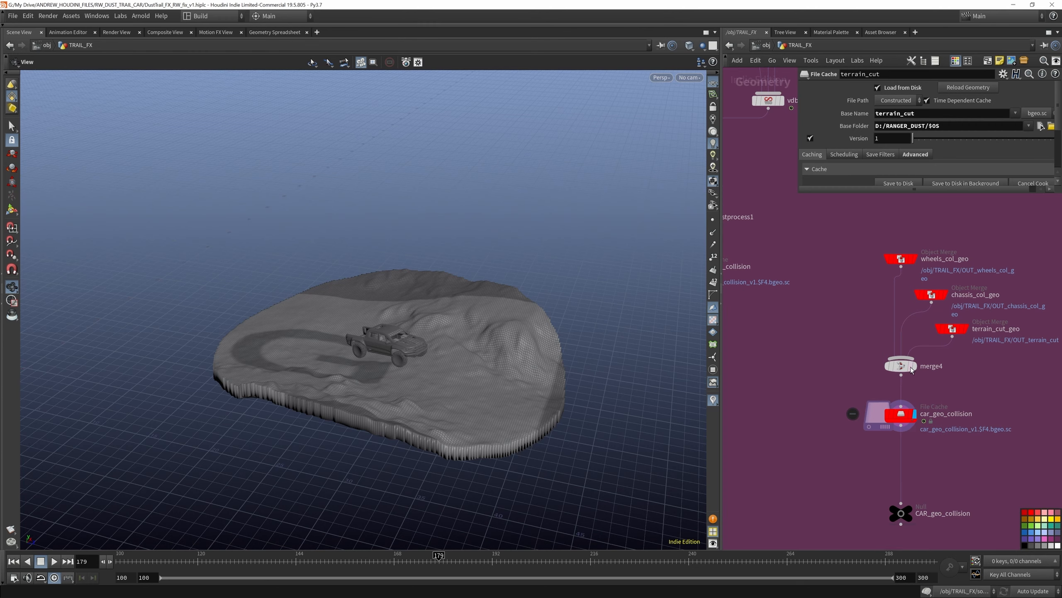
scroll(911, 368, down, 6)
alt+drag(544, 368, 253, 282)
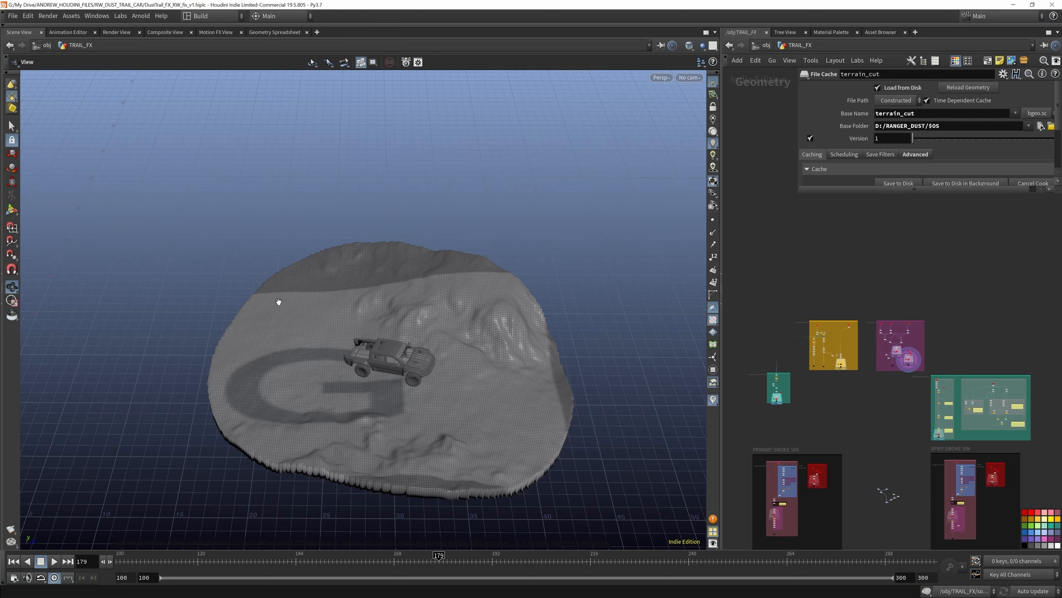
alt+drag(278, 302, 450, 371)
scroll(421, 369, up, 5)
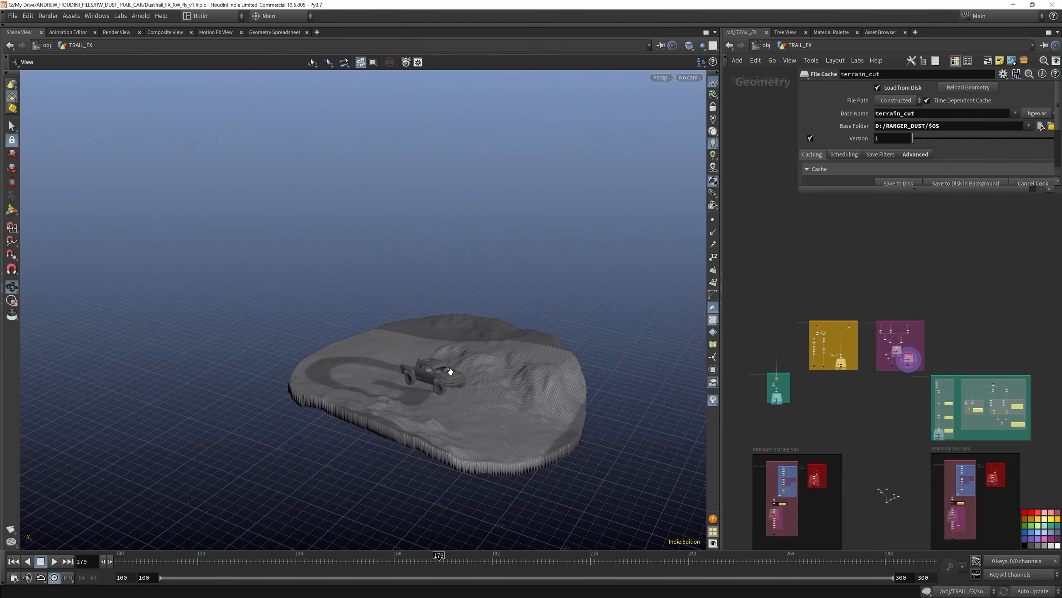
scroll(450, 370, down, 8)
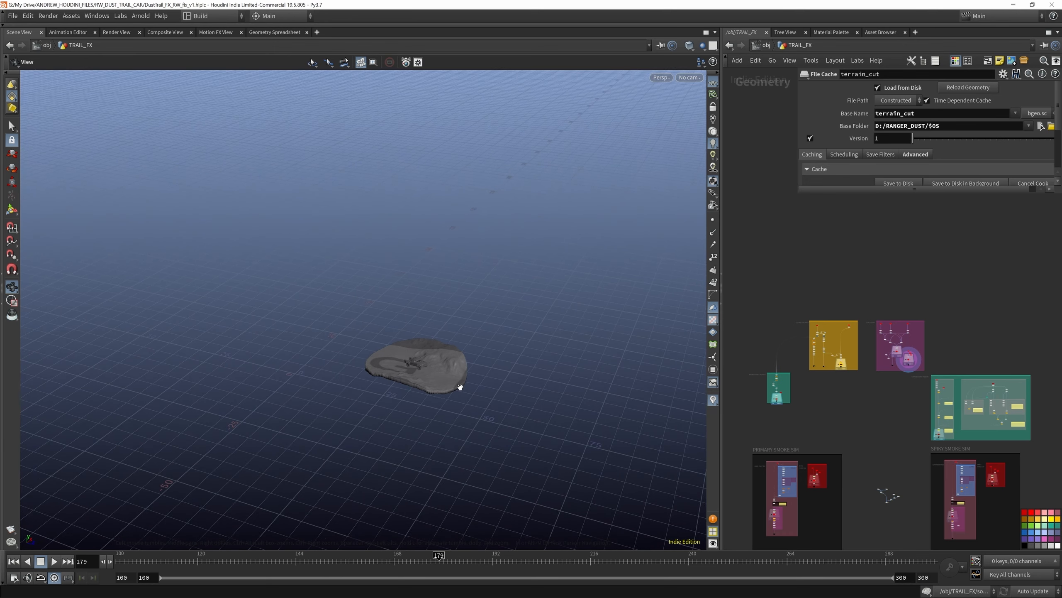
scroll(426, 377, up, 4)
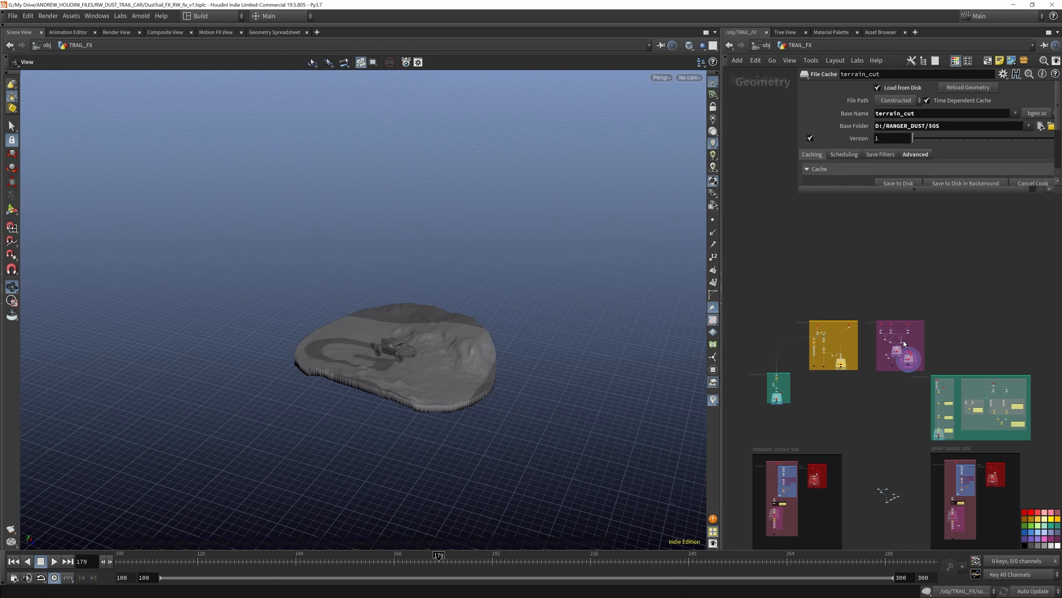
Display the spiky_particles_src cache in the spiky source points box, enlarge its parameters, and scrub the timeline to preview the points
scroll(903, 341, up, 5)
scroll(883, 266, down, 3)
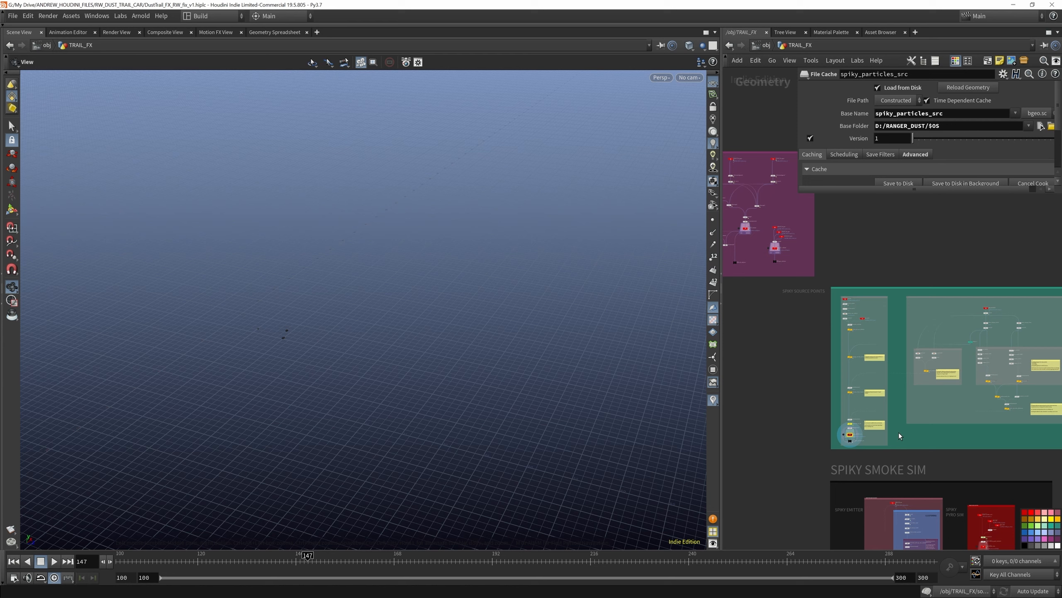
scroll(855, 435, up, 5)
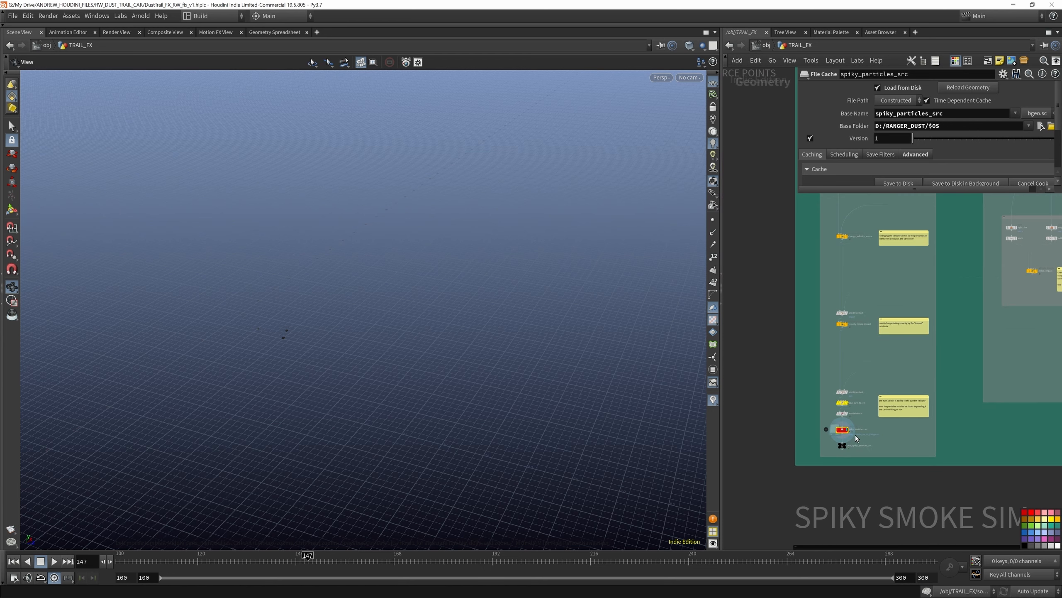
drag(898, 189, 897, 260)
scroll(853, 385, down, 4)
scroll(627, 356, up, 1)
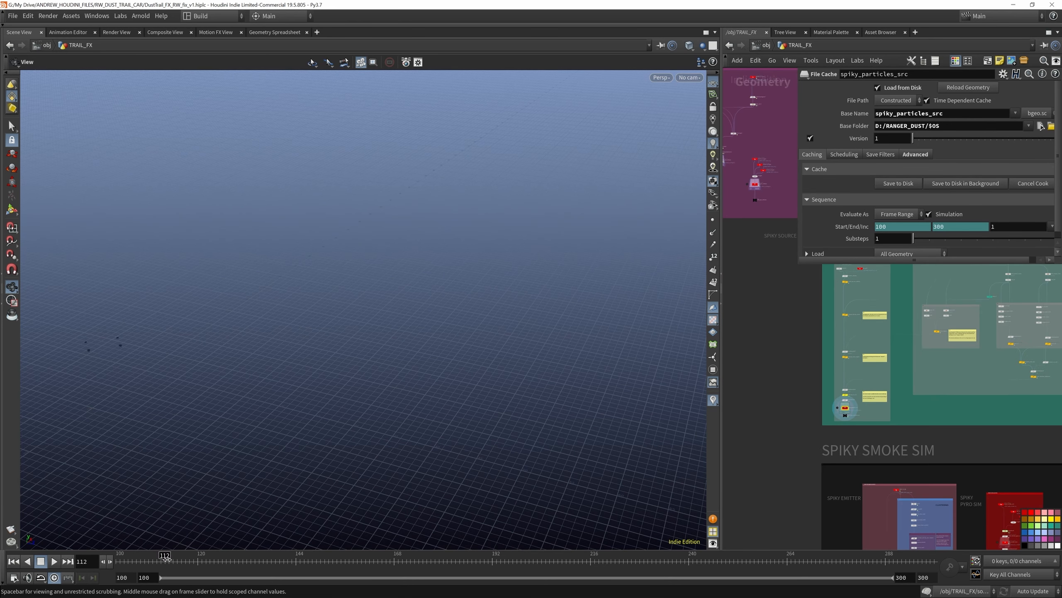
Display the src_points file cache in the small green network box and scrub the timeline to frame 213
scroll(891, 388, down, 4)
scroll(920, 377, down, 2)
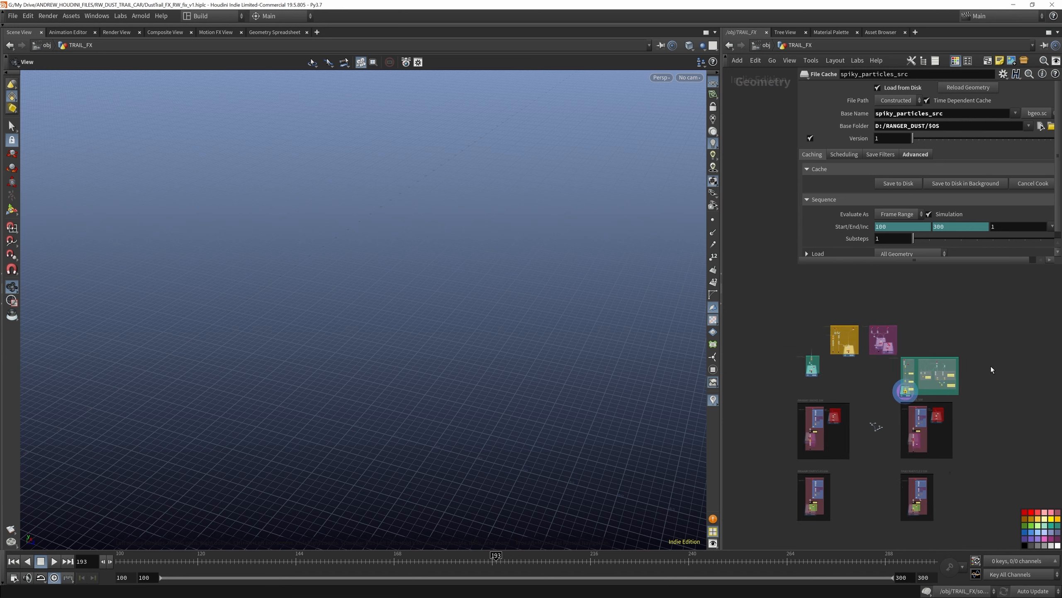
scroll(886, 399, up, 5)
scroll(819, 311, up, 8)
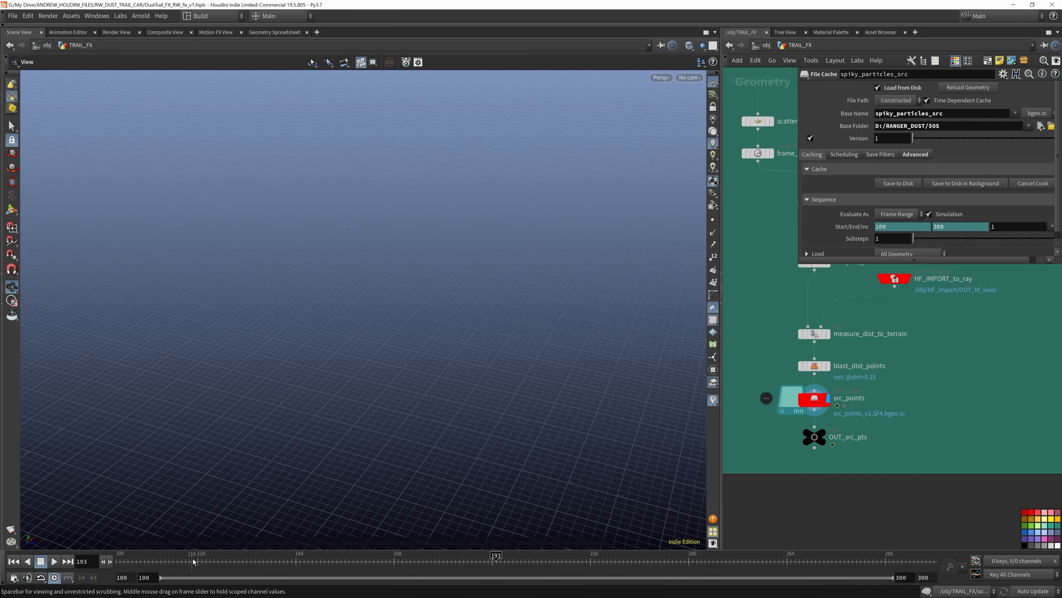
mouse_move(536, 563)
mouse_down()
mouse_move(653, 563)
mouse_move(210, 564)
mouse_move(480, 564)
mouse_move(386, 585)
mouse_move(578, 563)
mouse_up()
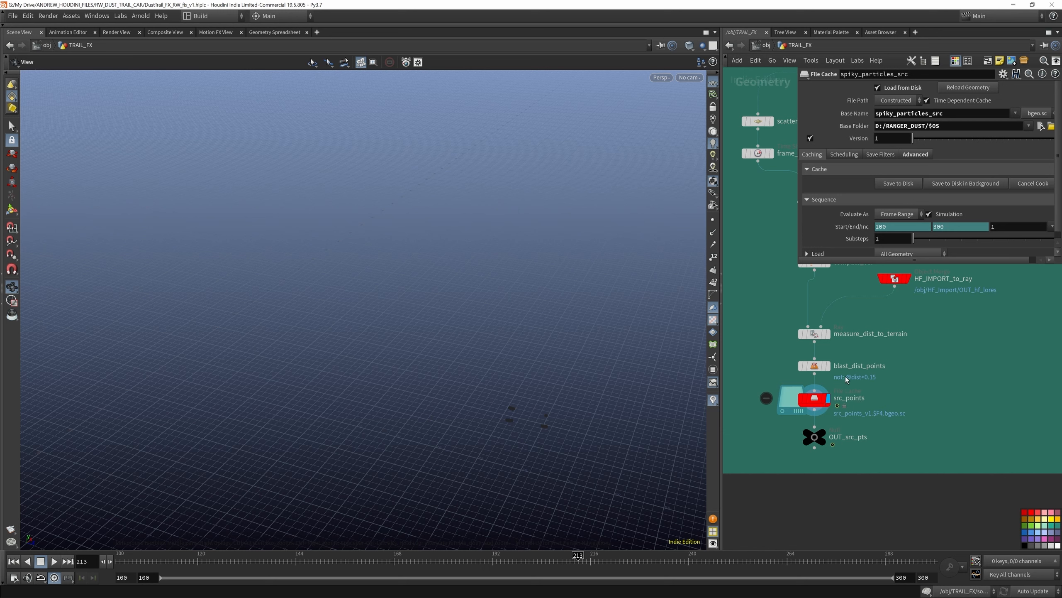
Show the parameters of the src_points file cache
scroll(804, 338, down, 4)
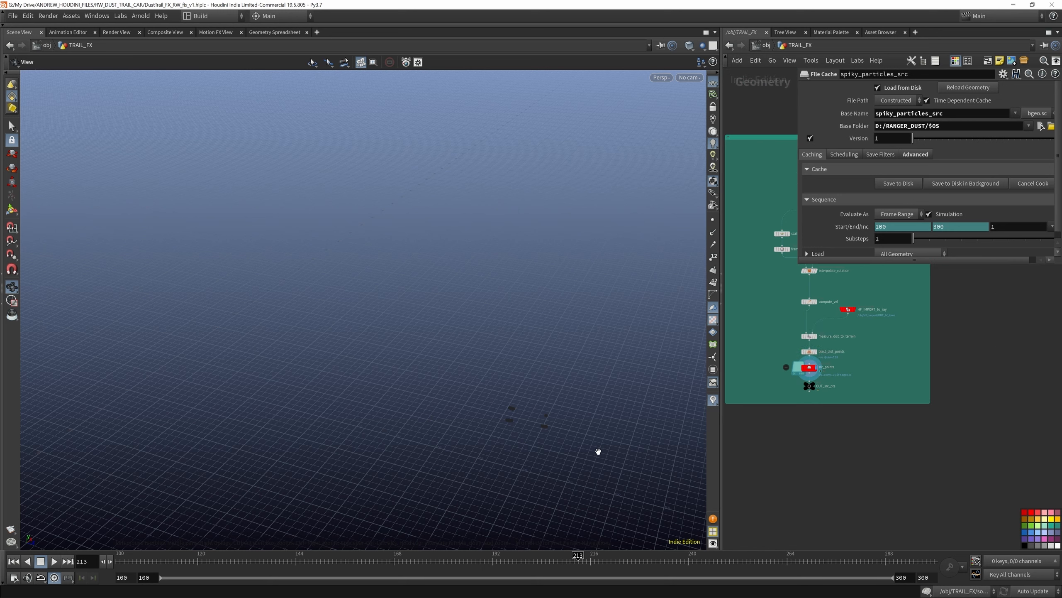
scroll(831, 385, up, 3)
click(810, 367)
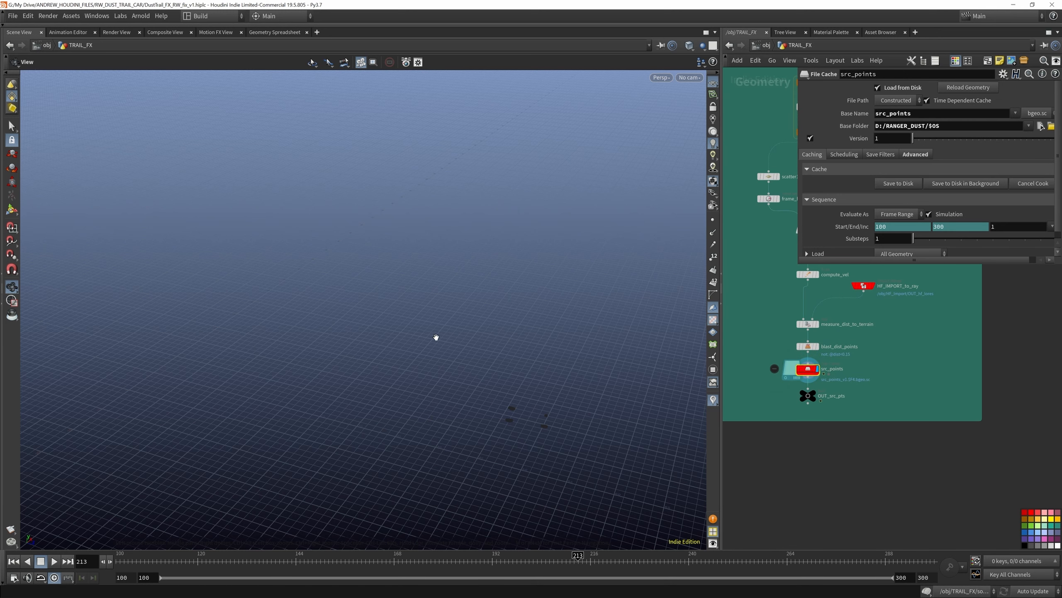
Find the reference_particles Labs File Cache in the emitter box of the primary smoke sim and show its parameters
scroll(862, 304, down, 8)
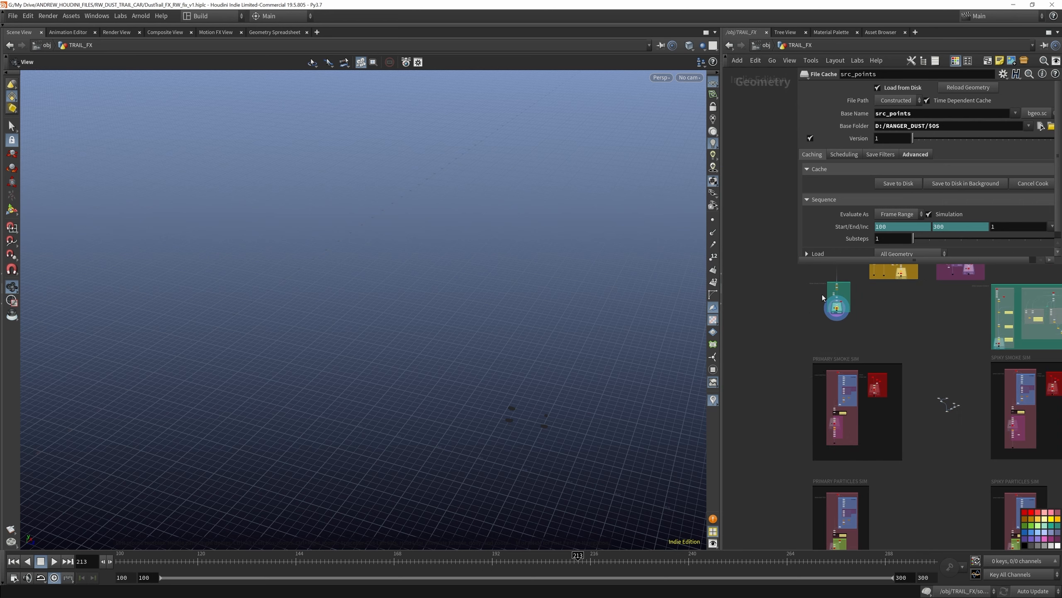
scroll(853, 377, up, 5)
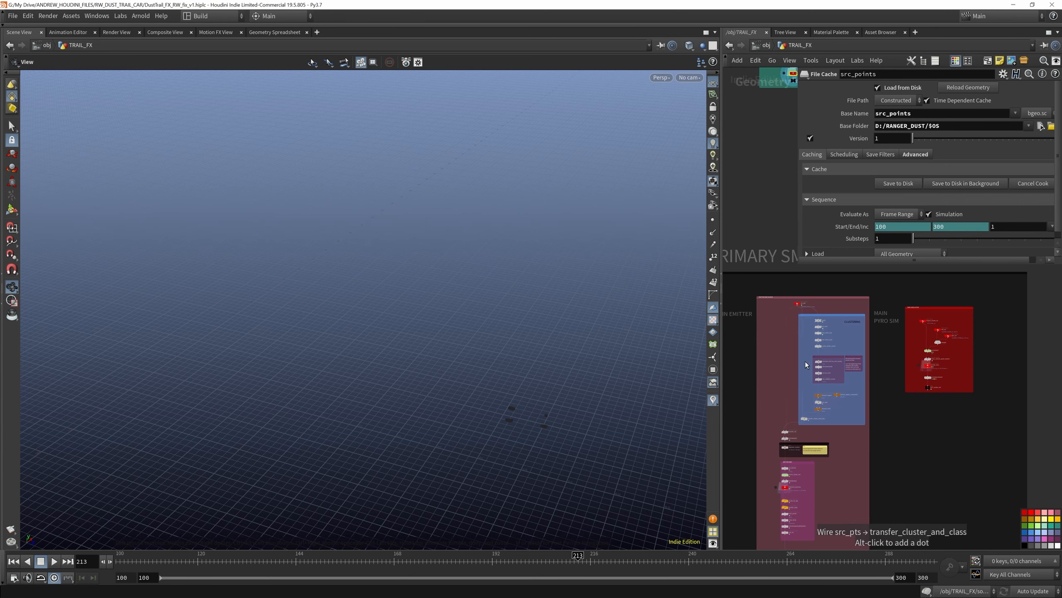
scroll(783, 300, down, 3)
scroll(792, 352, up, 8)
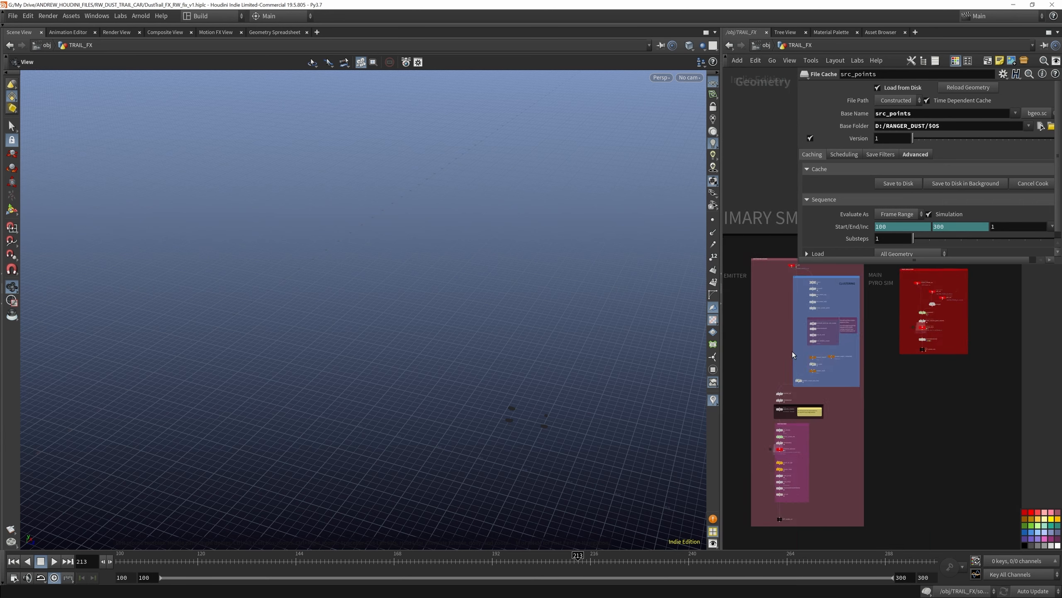
scroll(805, 306, down, 5)
scroll(792, 419, up, 8)
click(821, 427)
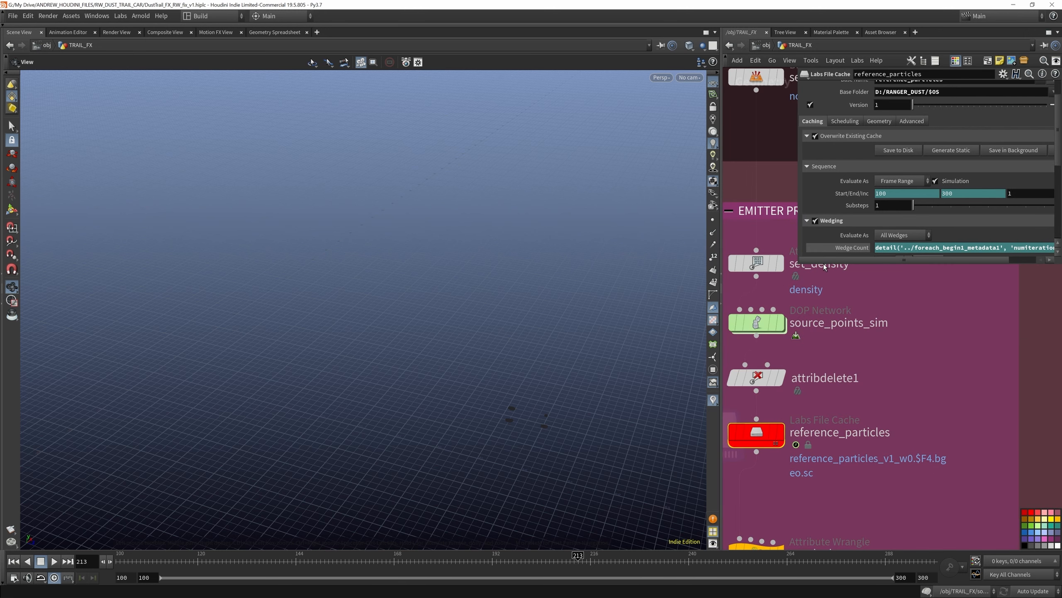
Enlarge the parameter pane to show the wedging settings of reference_particles and generate its static work items
drag(824, 266, 836, 374)
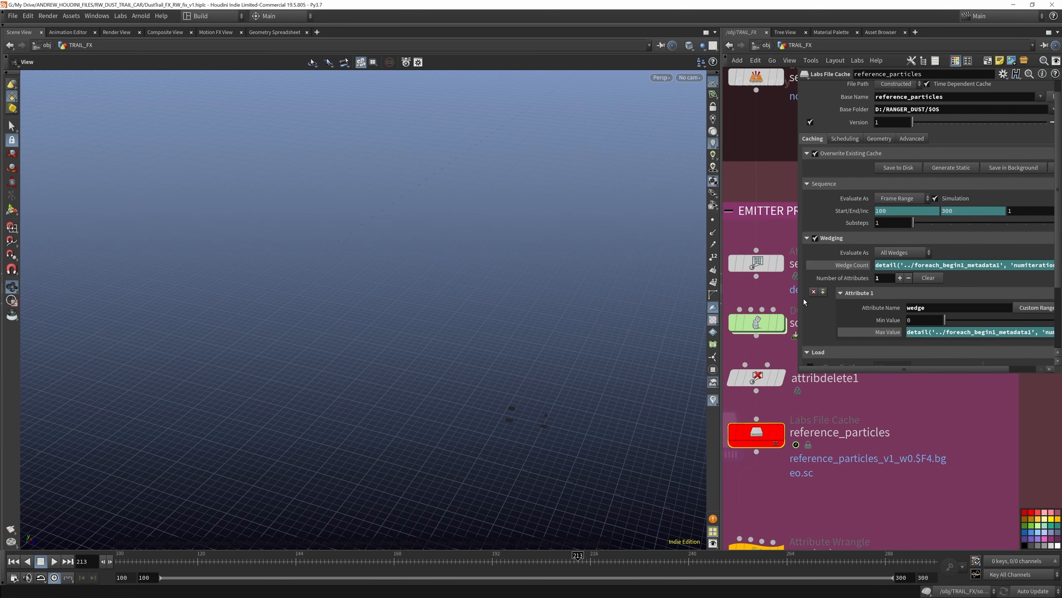
drag(798, 304, 726, 293)
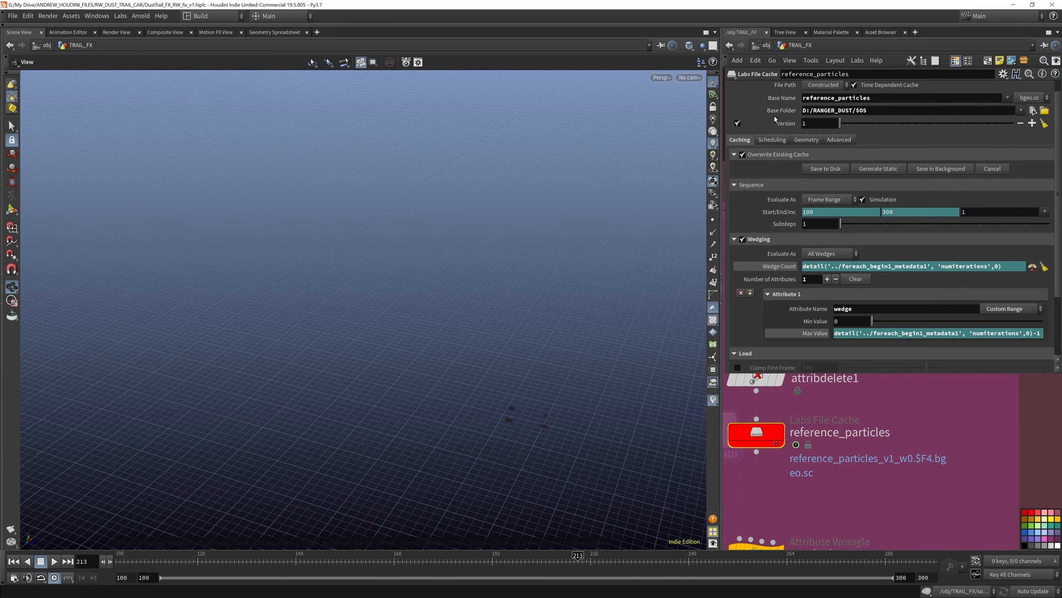
click(883, 169)
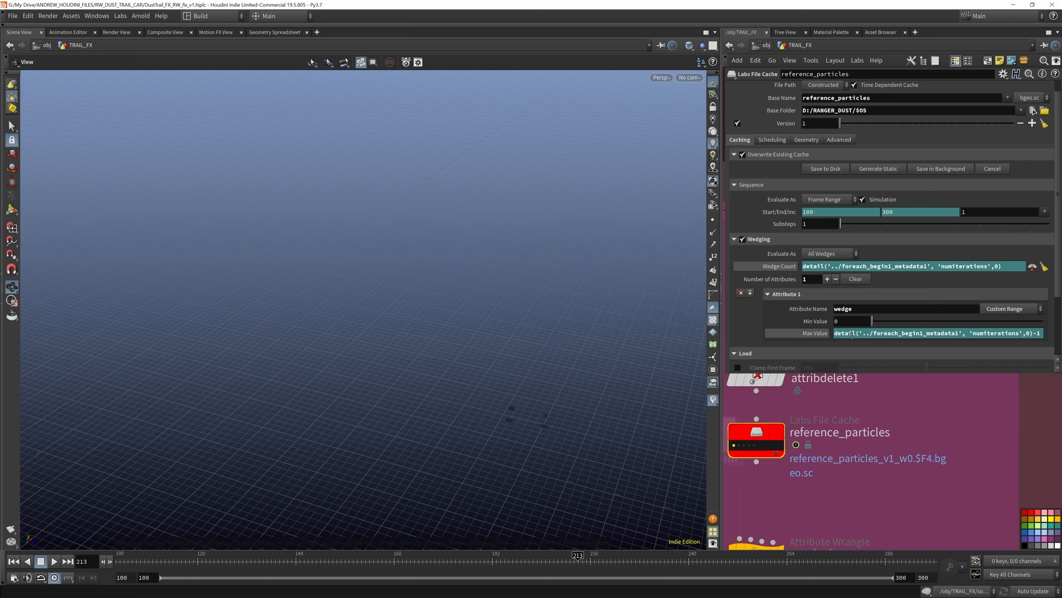
Switch the cache's wedge Max Value and Wedge Count from their expressions to their evaluated values
click(815, 334)
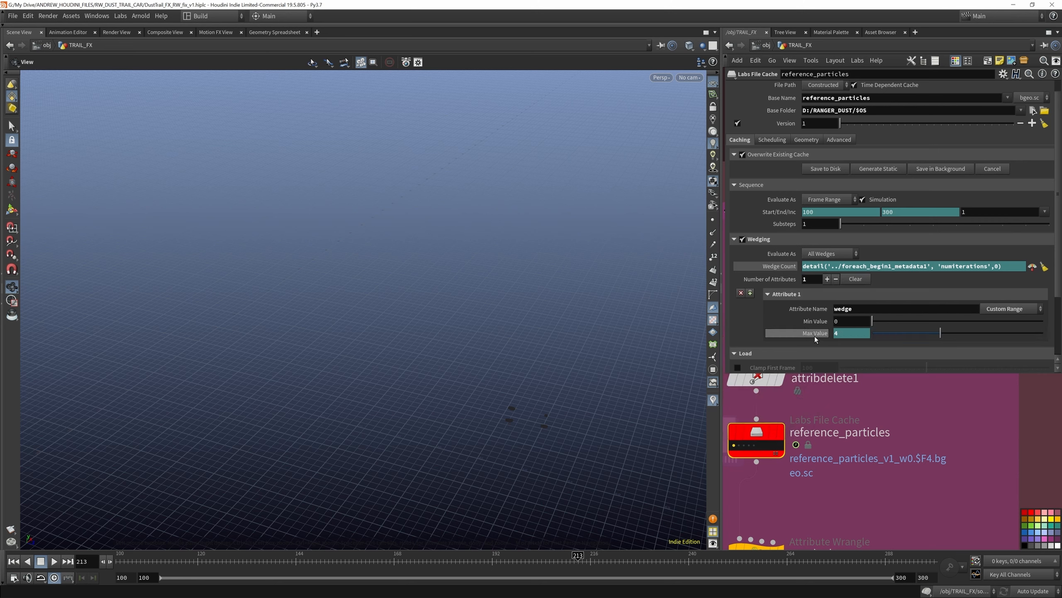
click(787, 266)
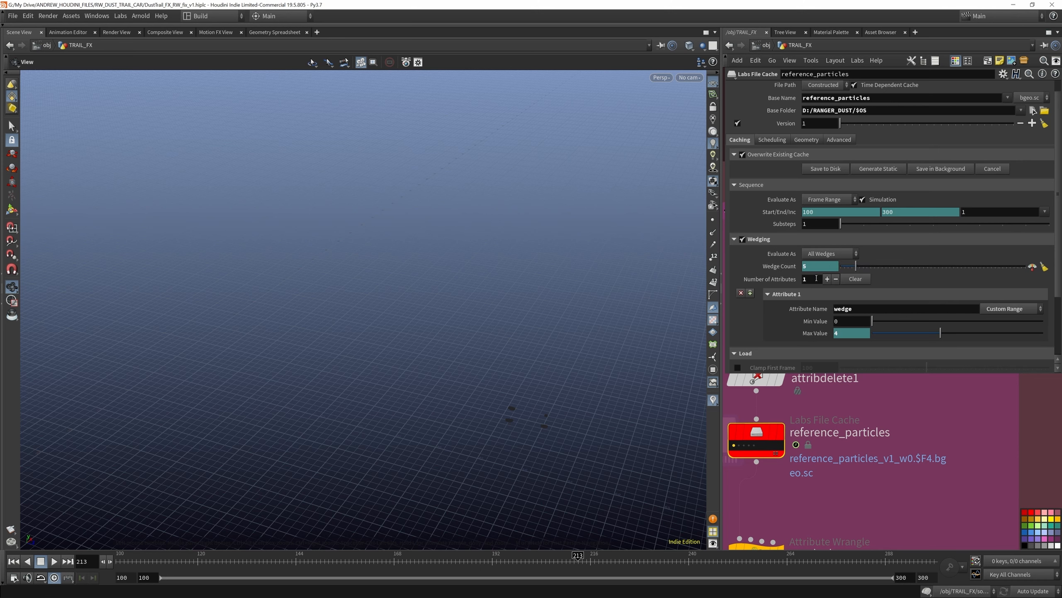
click(822, 335)
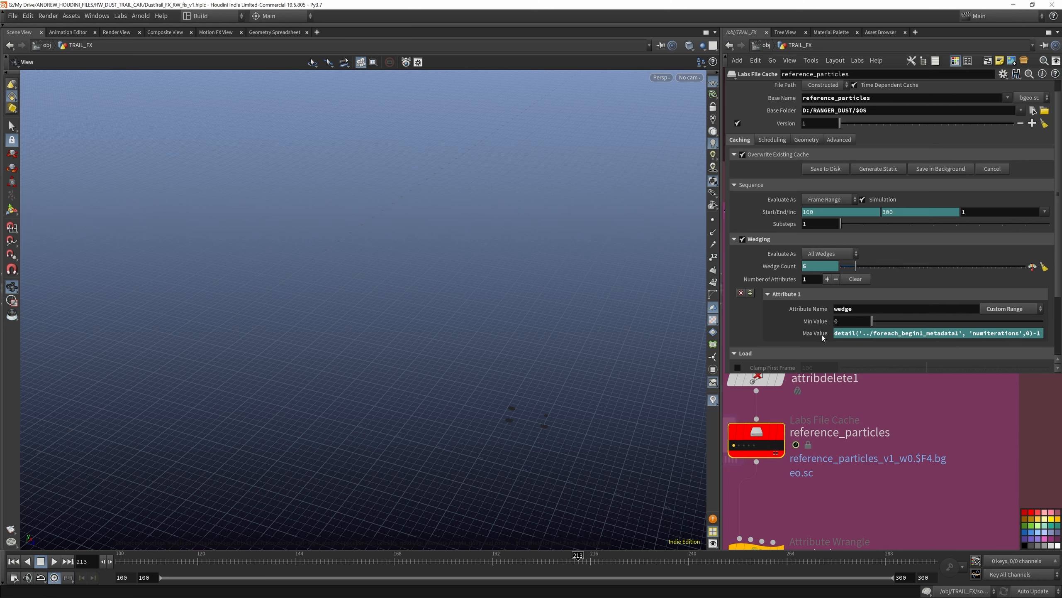
click(822, 335)
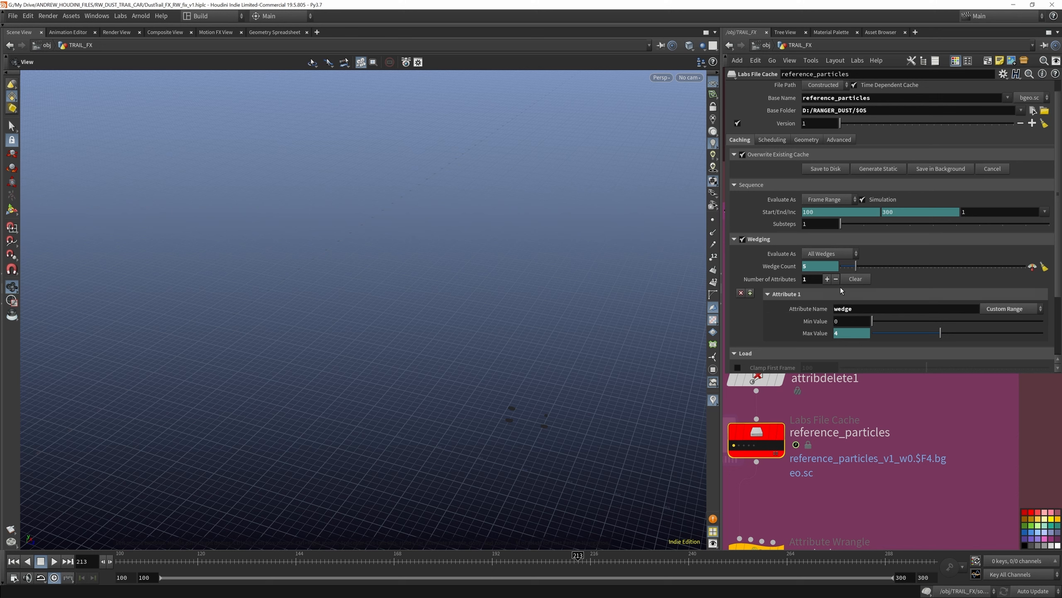
Select the separate_clusters blast node above the emitter prep box and show its Group expression as an evaluated value
scroll(817, 475, down, 6)
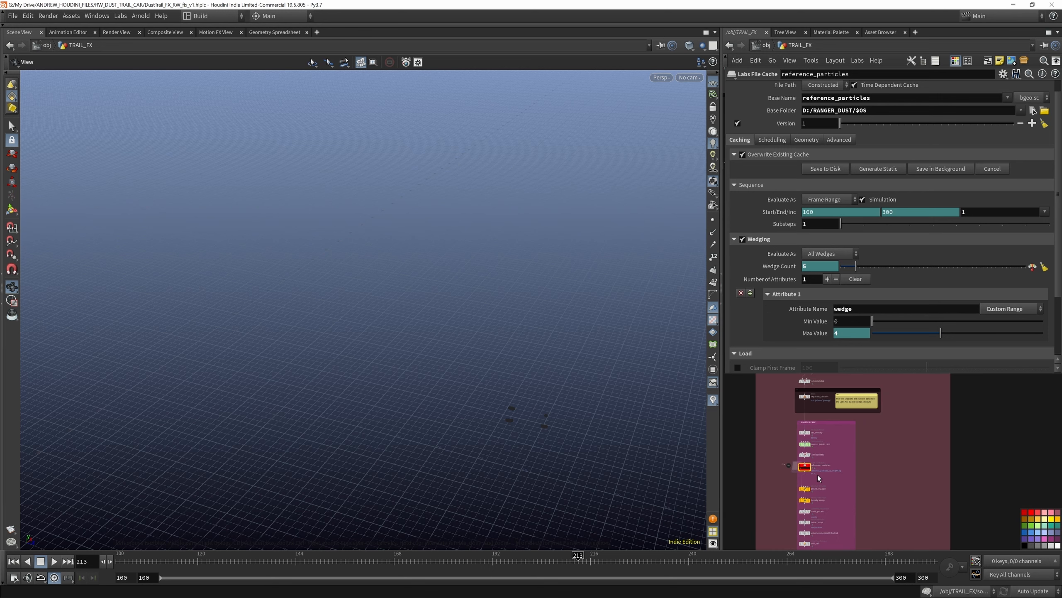
scroll(807, 391, up, 4)
click(800, 420)
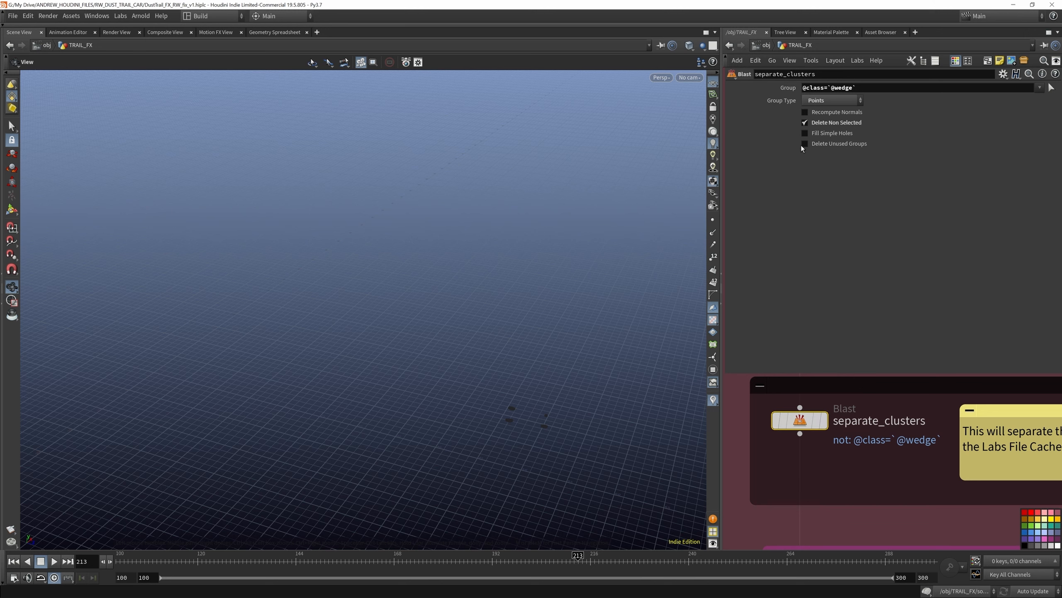
click(795, 87)
Return to the reference_particles cache and show its wedging parameters and work items
scroll(875, 408, down, 5)
scroll(833, 489, up, 5)
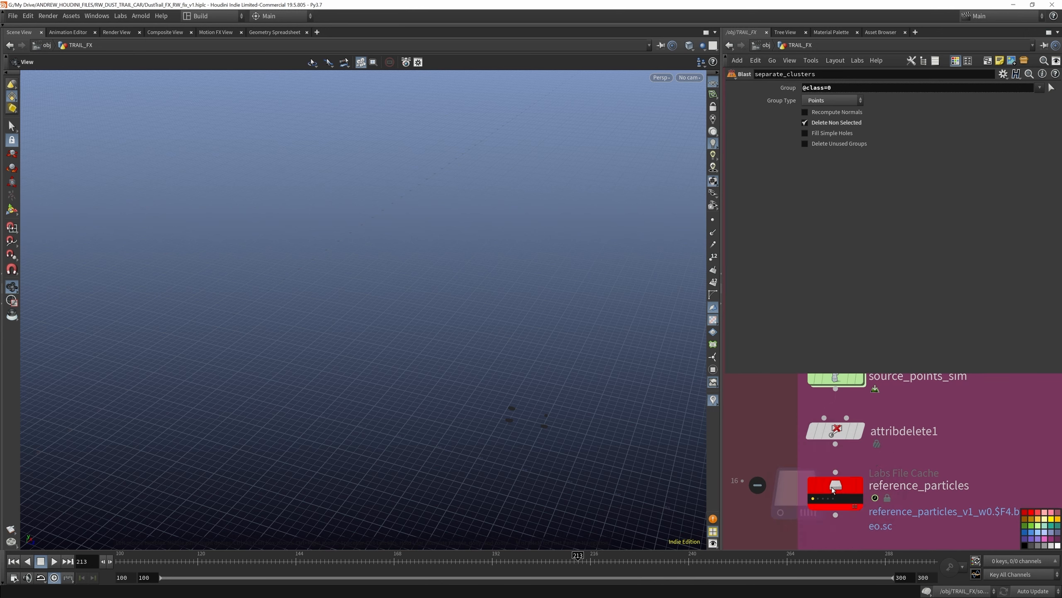
click(833, 492)
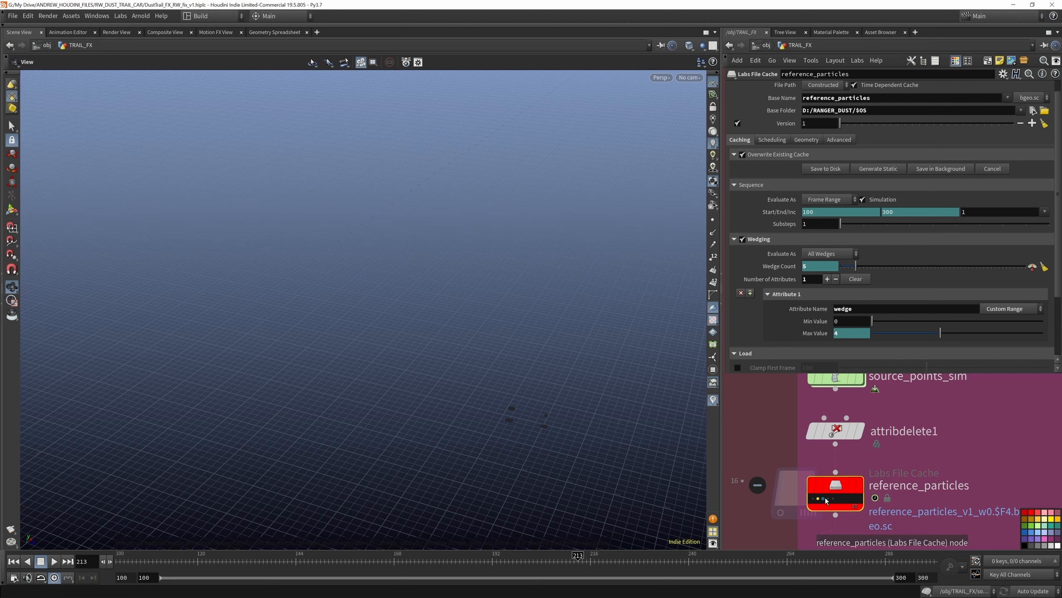
Select the separate_clusters blast and check its evaluated Group value for the active reference_particles work item
scroll(821, 501, down, 4)
scroll(842, 505, down, 2)
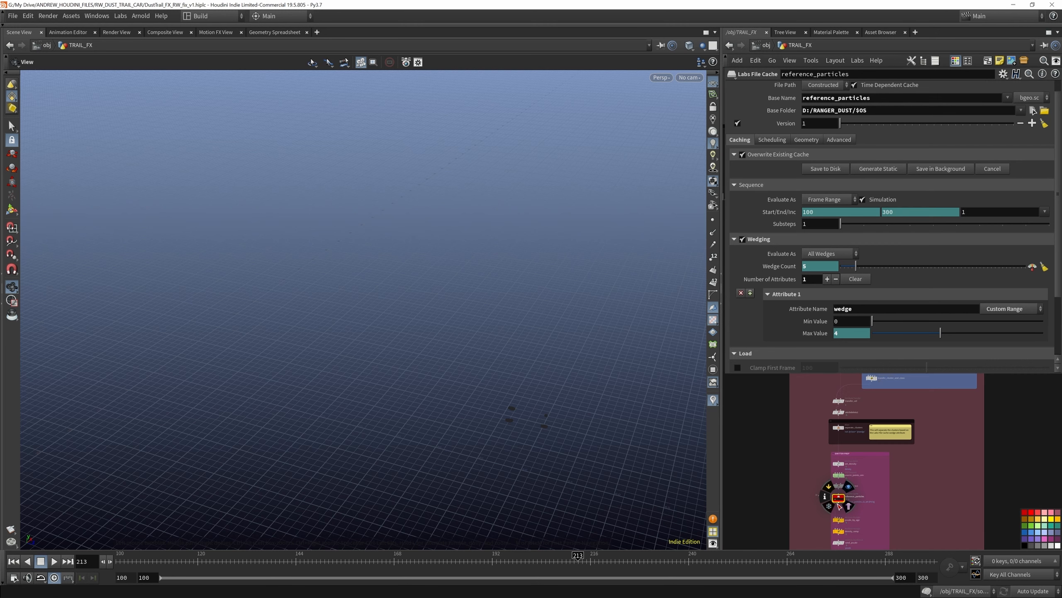
scroll(841, 432, up, 6)
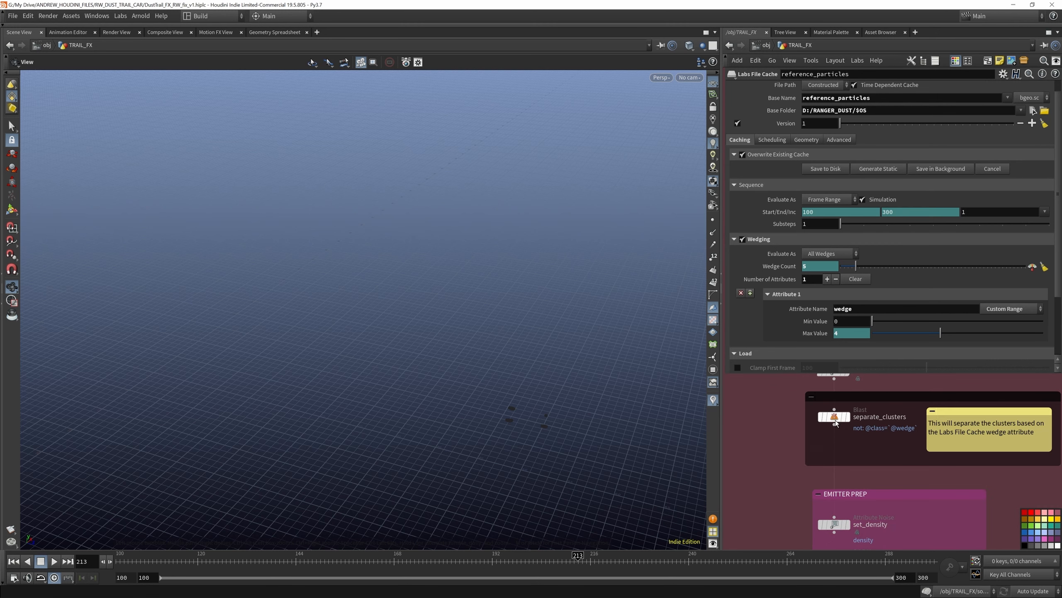
click(835, 419)
Activate the wedge 2 work item on reference_particles and check the Group value of separate_clusters
scroll(835, 477, down, 4)
scroll(828, 454, up, 6)
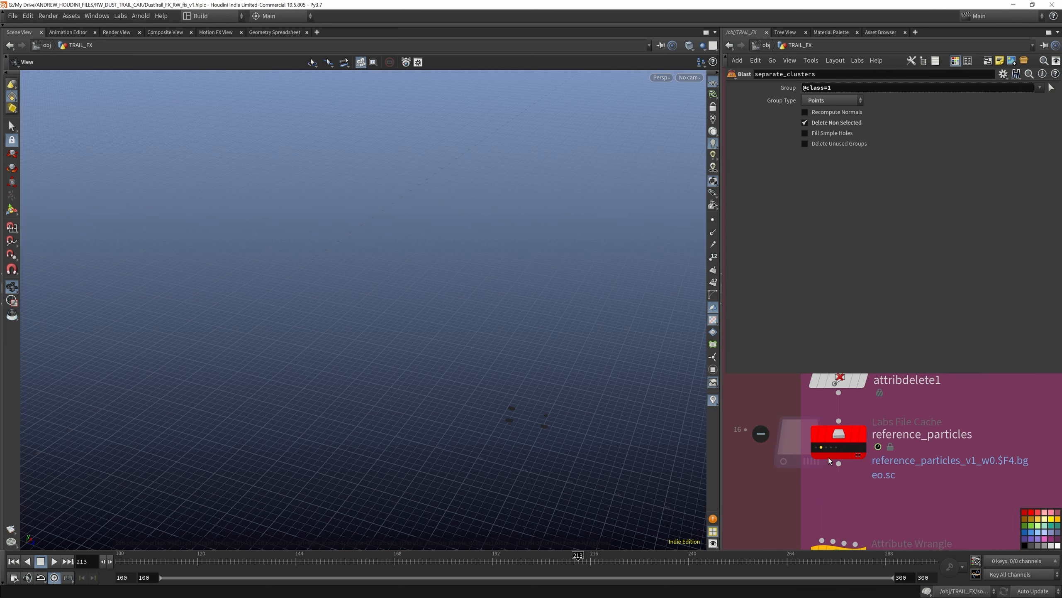
click(827, 450)
scroll(837, 464, down, 6)
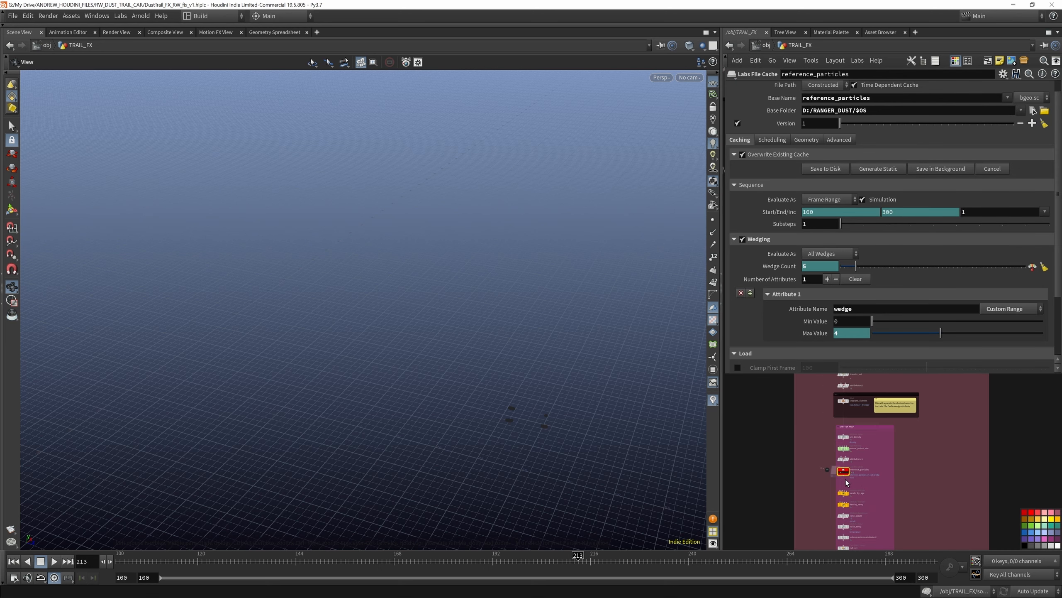
scroll(845, 402, up, 5)
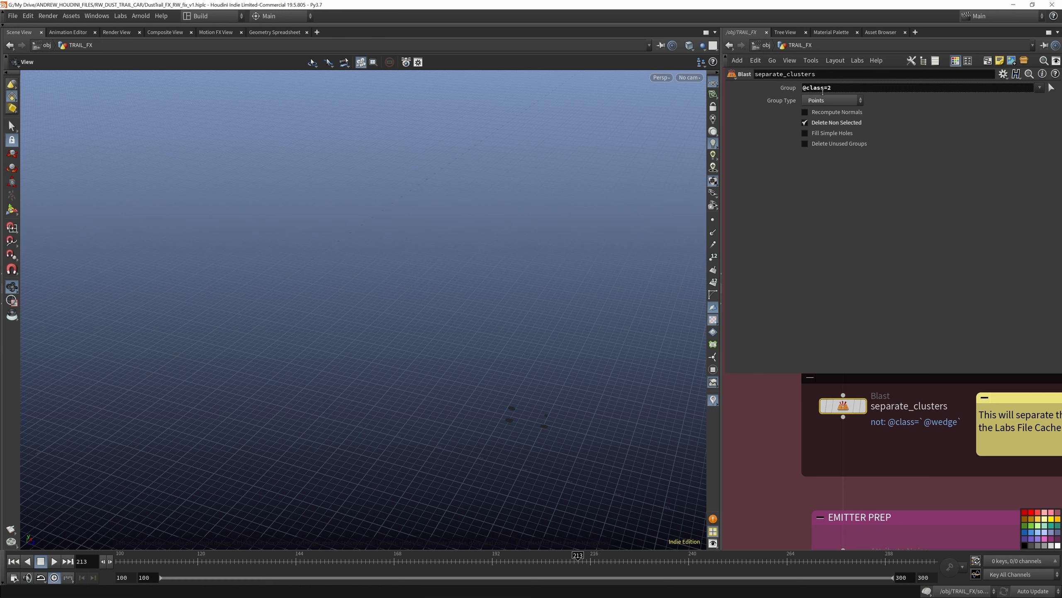
Activate the wedge 4 work item on reference_particles and recheck the Group value of separate_clusters
scroll(839, 400, down, 5)
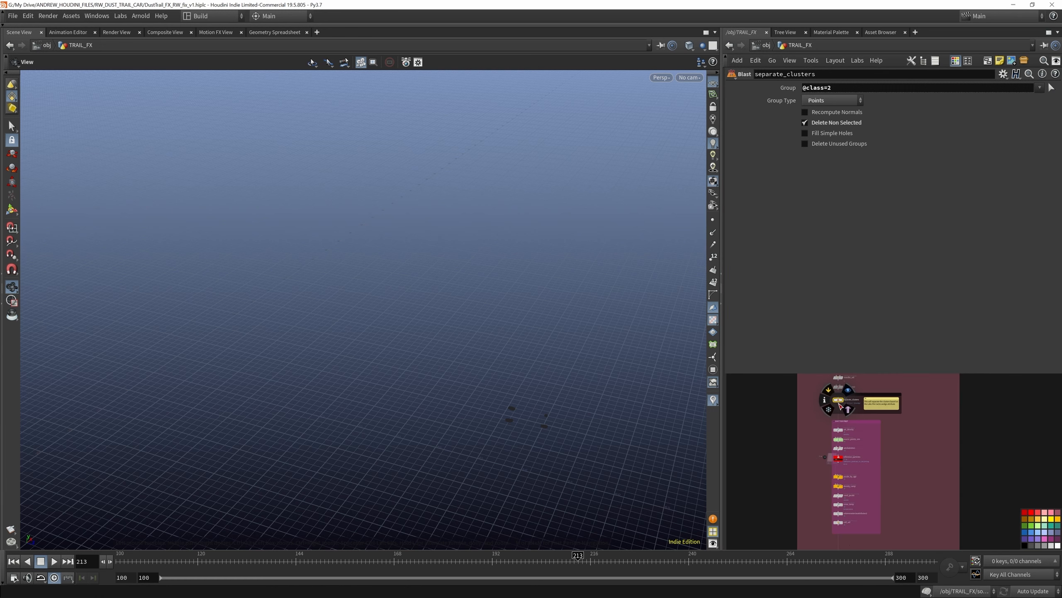
scroll(837, 458, up, 6)
click(838, 437)
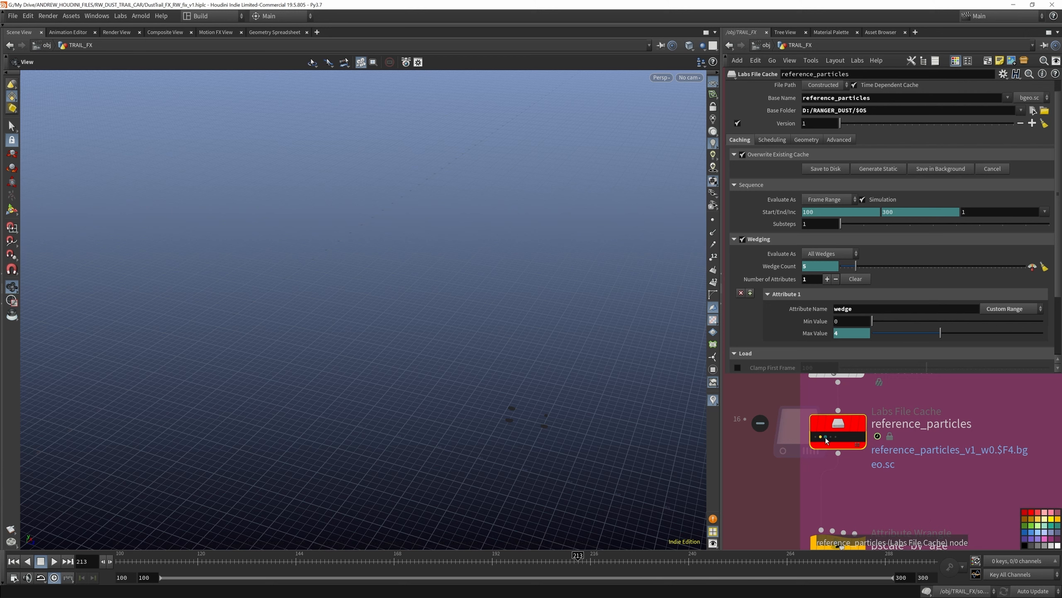
scroll(841, 451, down, 5)
scroll(837, 394, up, 5)
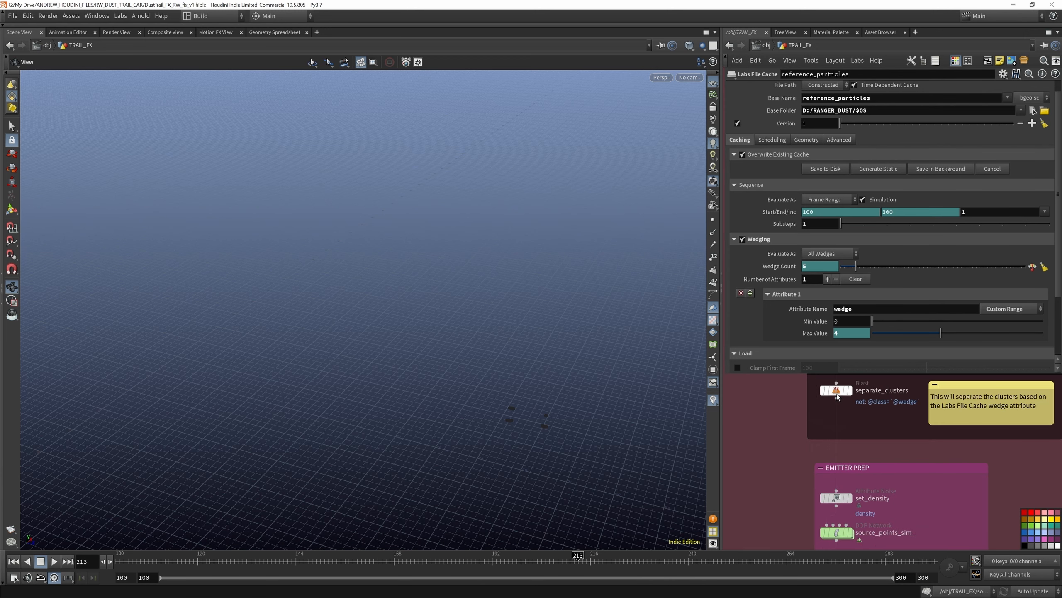
click(836, 391)
scroll(837, 464, down, 5)
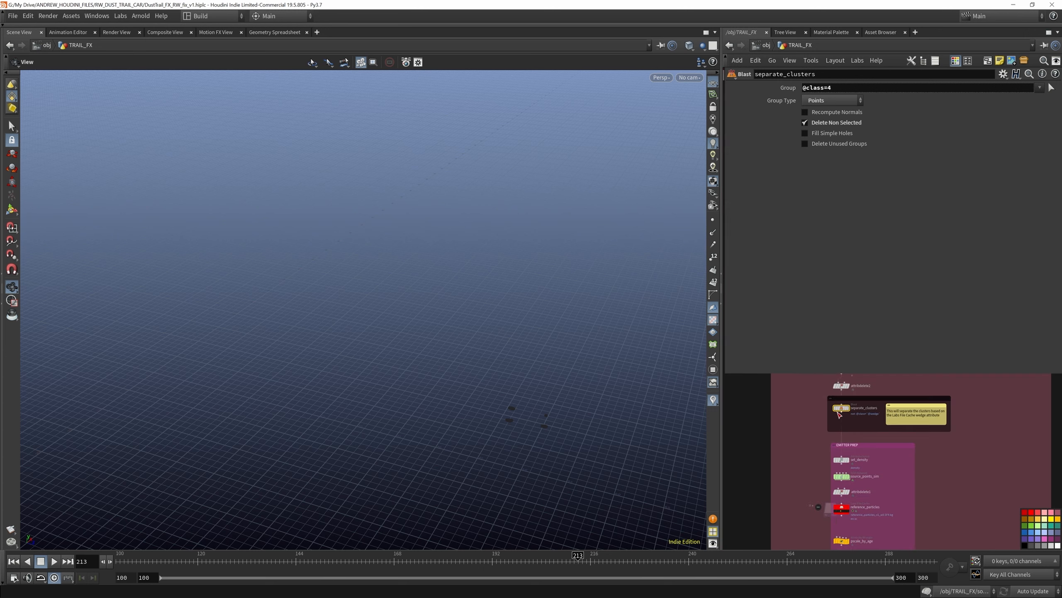
Display separate_clusters and scrub the timeline, and switch the display to attribdelete2 to compare its unseparated points
scroll(845, 418, up, 4)
scroll(845, 418, up, 2)
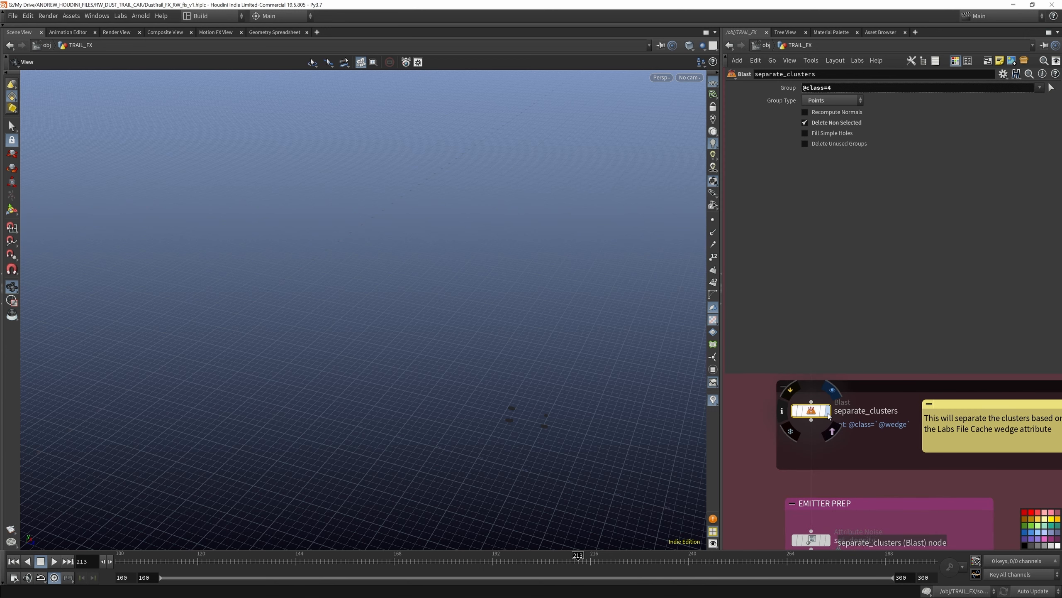
click(826, 410)
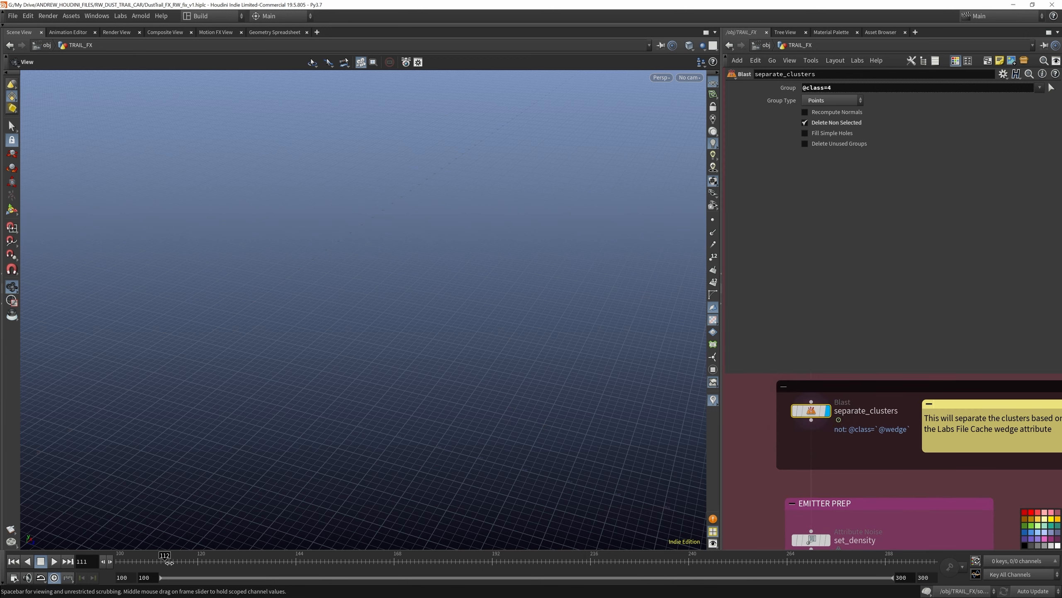
scroll(860, 424, down, 3)
scroll(847, 427, up, 3)
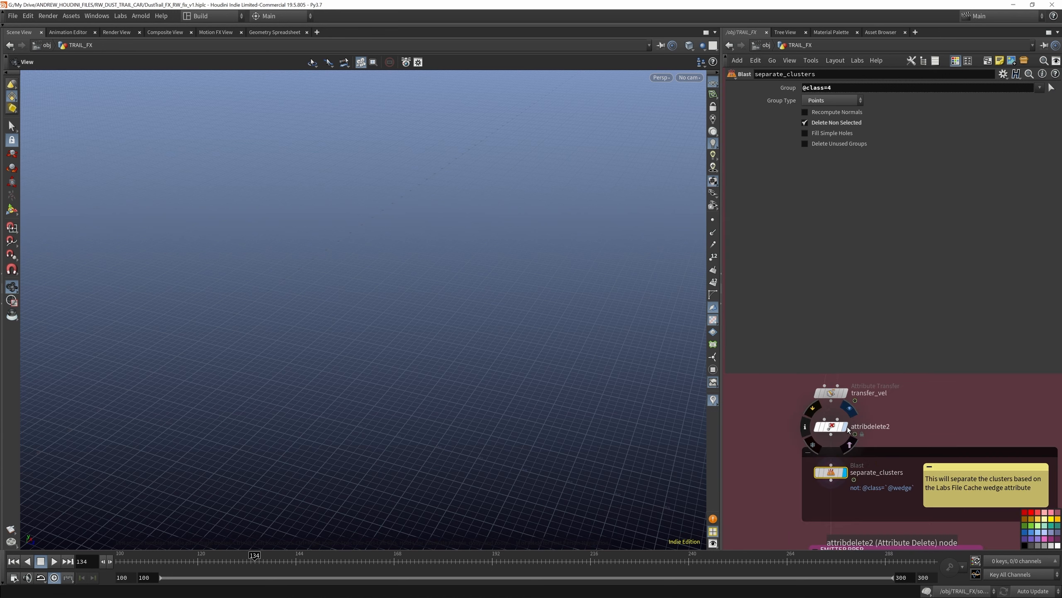
click(845, 427)
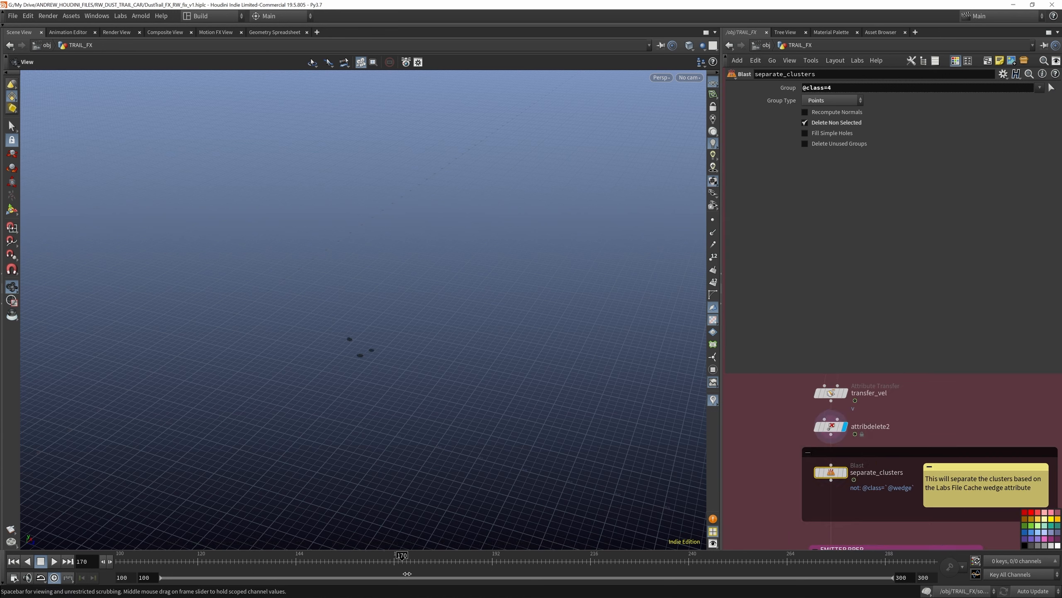
Switch the display back to separate_clusters and scrub the timeline to frame 284
click(845, 472)
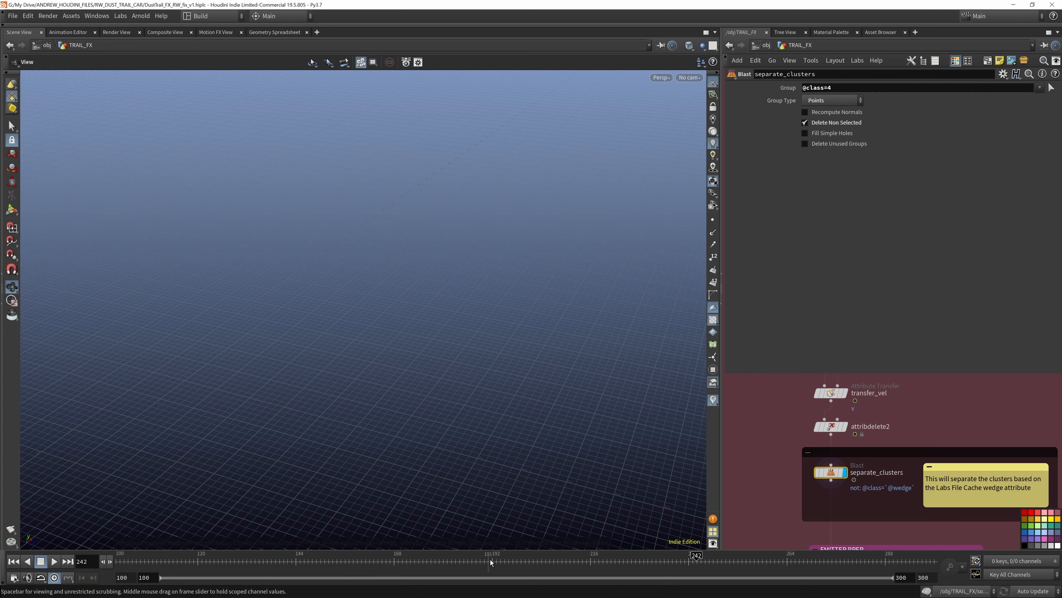
scroll(251, 341, up, 5)
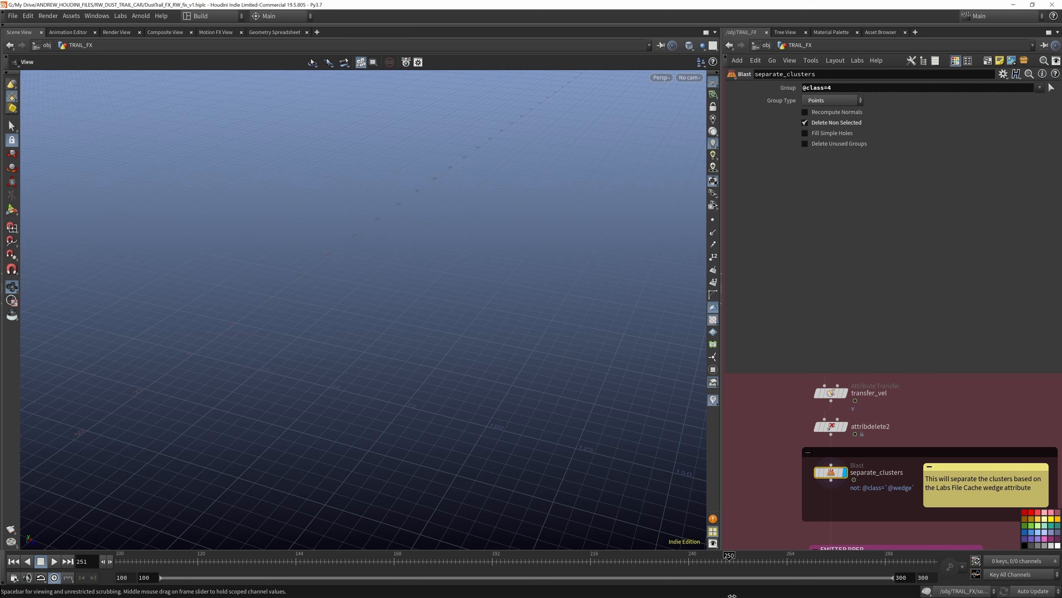
mouse_move(842, 595)
mouse_down()
mouse_move(924, 590)
mouse_move(914, 561)
mouse_move(869, 561)
mouse_up()
Activate the first work item of the reference_particles cache and return the timeline to frame 100
scroll(875, 439, down, 1)
scroll(867, 485, down, 3)
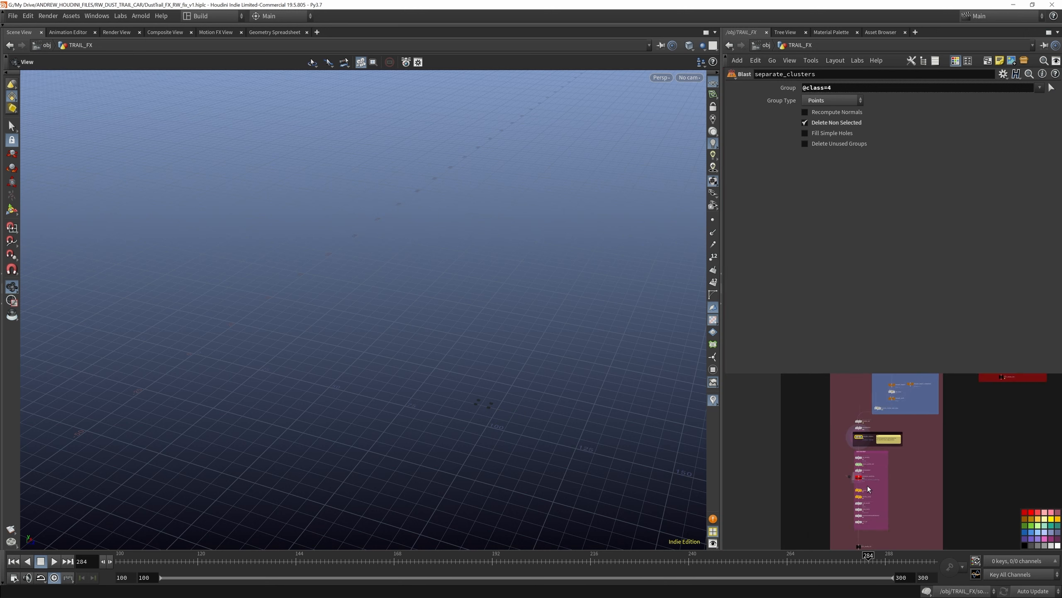
scroll(852, 453, up, 6)
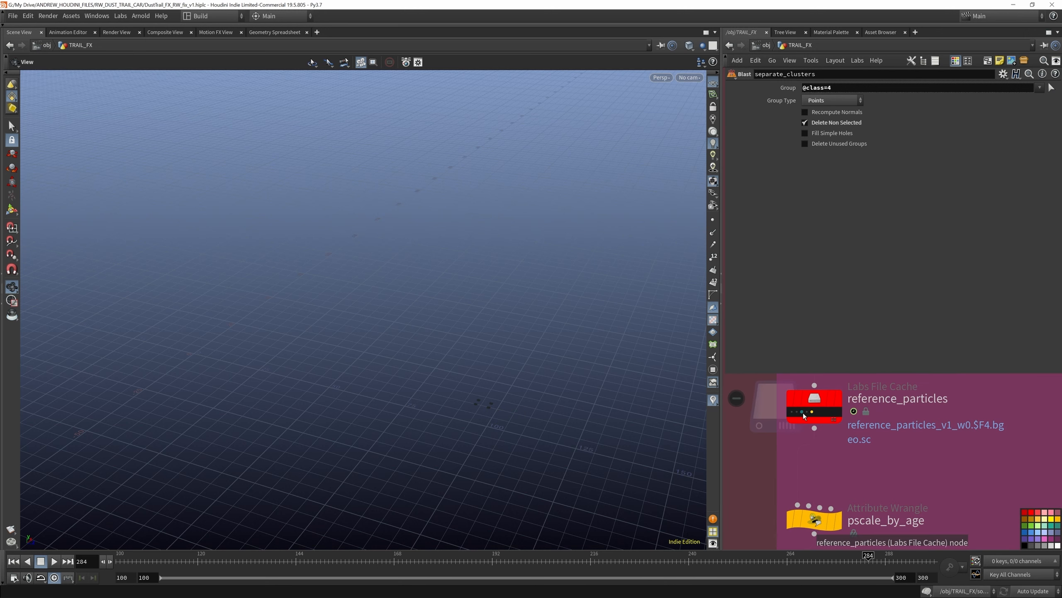
click(795, 420)
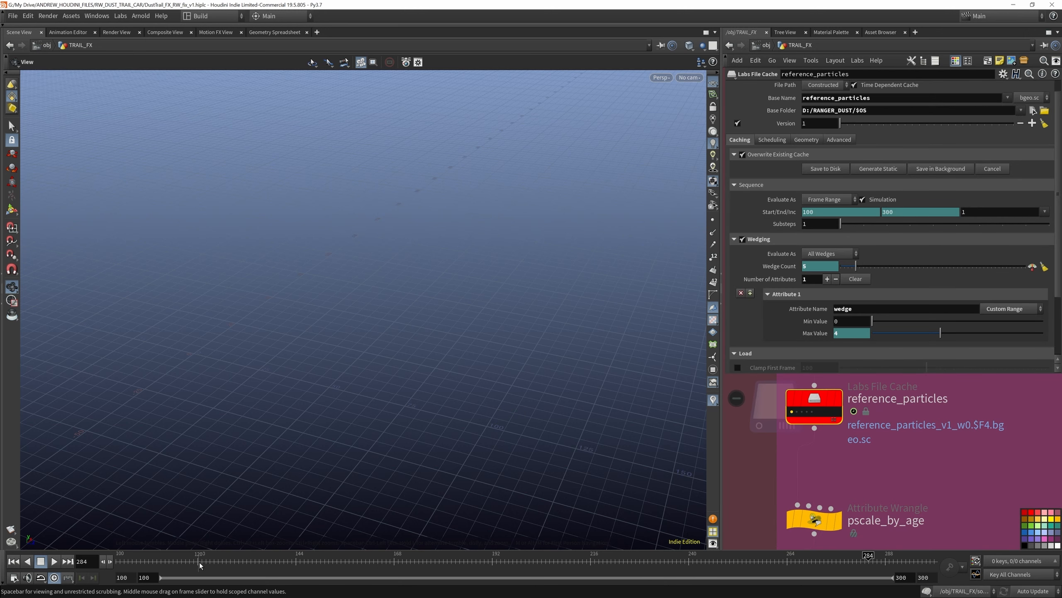
drag(96, 562, 110, 594)
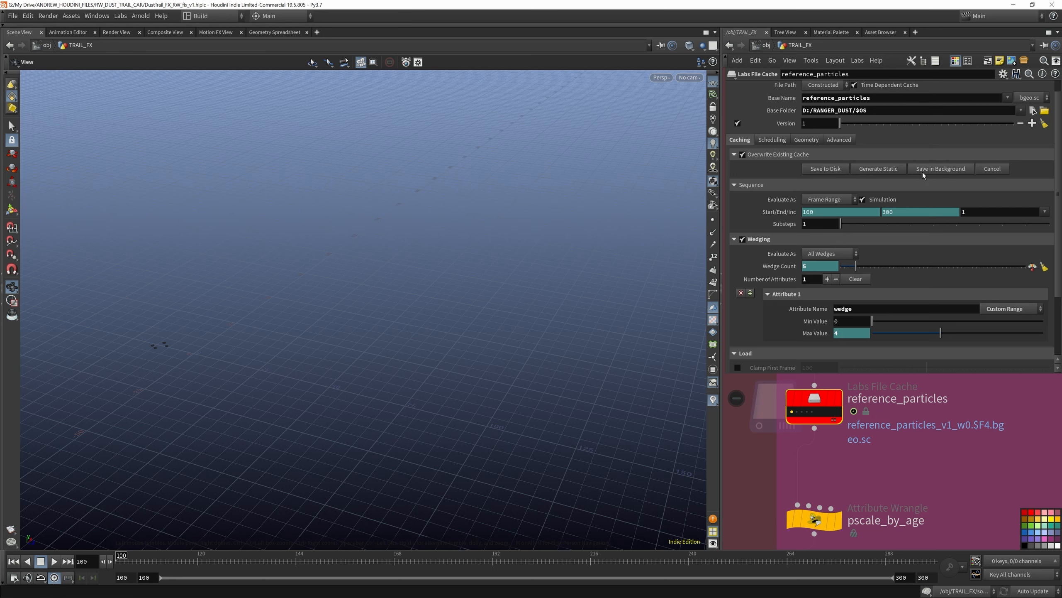
Select the smoke_sims file cache in the red smoke simulation network and generate its static work items
scroll(857, 464, down, 5)
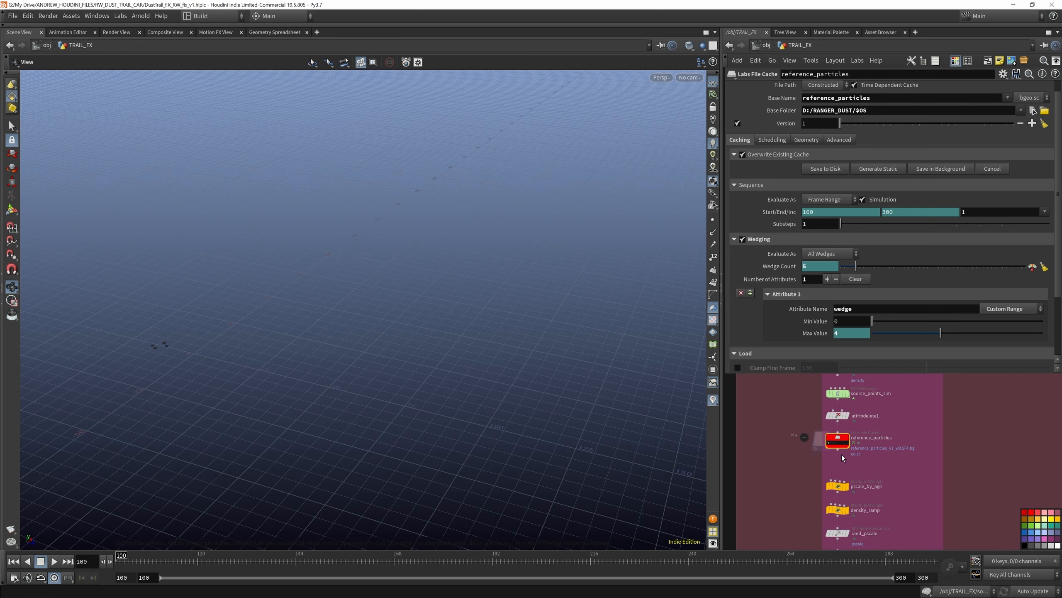
scroll(804, 442, down, 5)
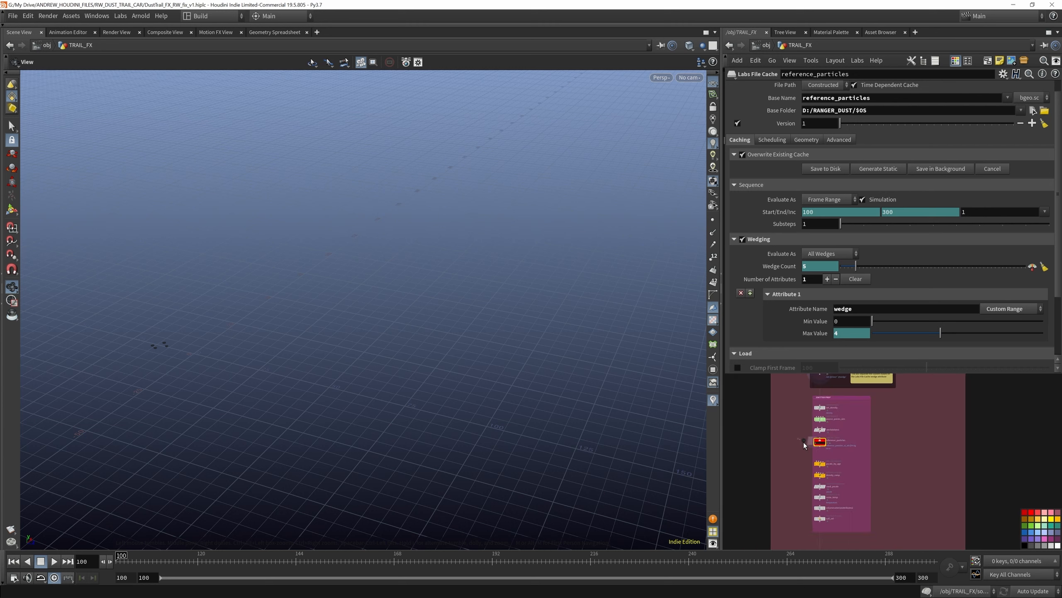
scroll(816, 474, down, 3)
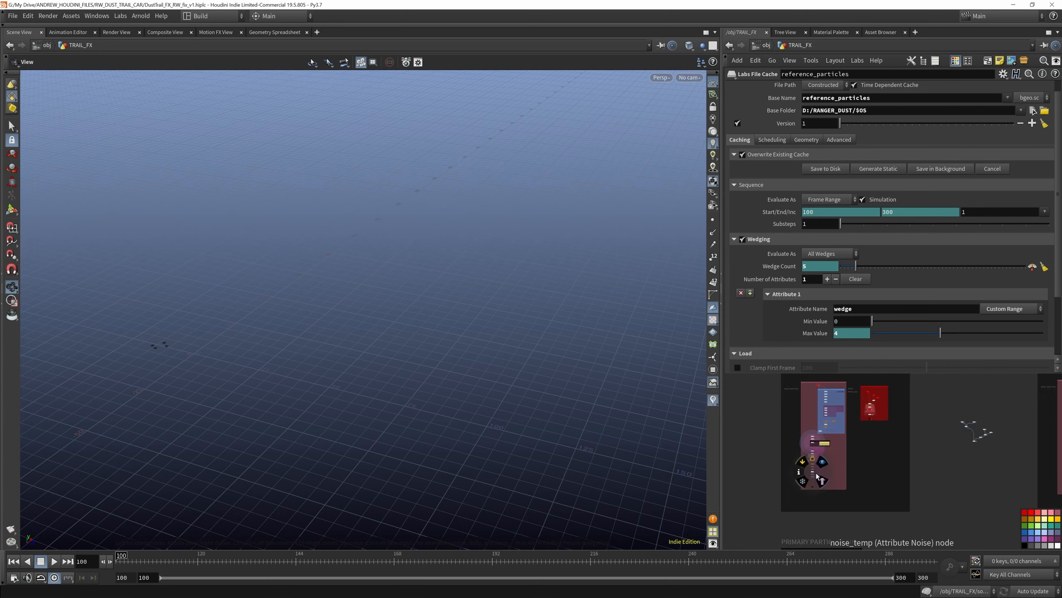
scroll(833, 480, up, 5)
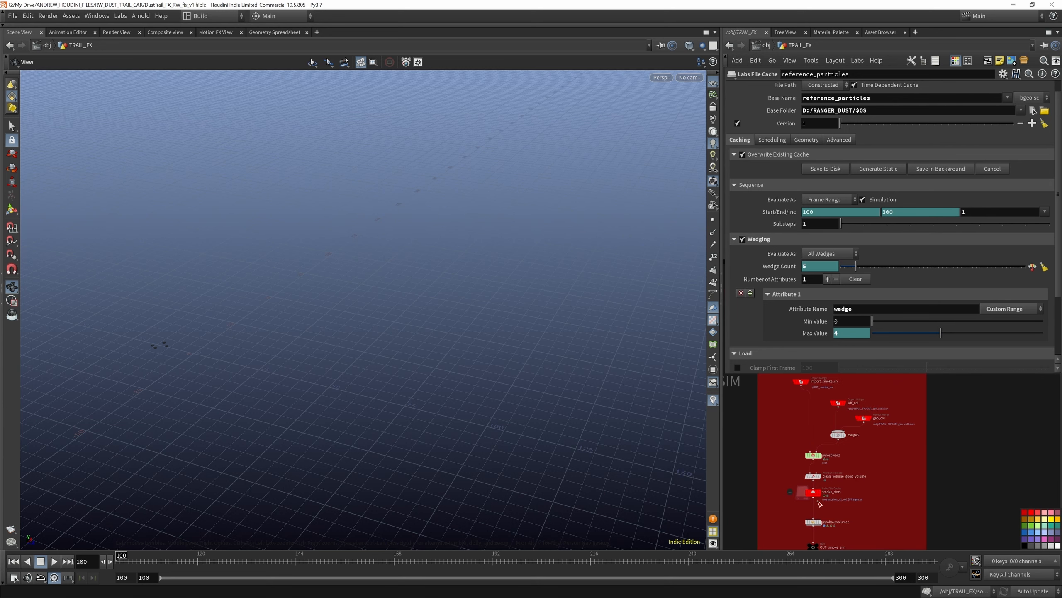
scroll(833, 480, up, 4)
click(807, 472)
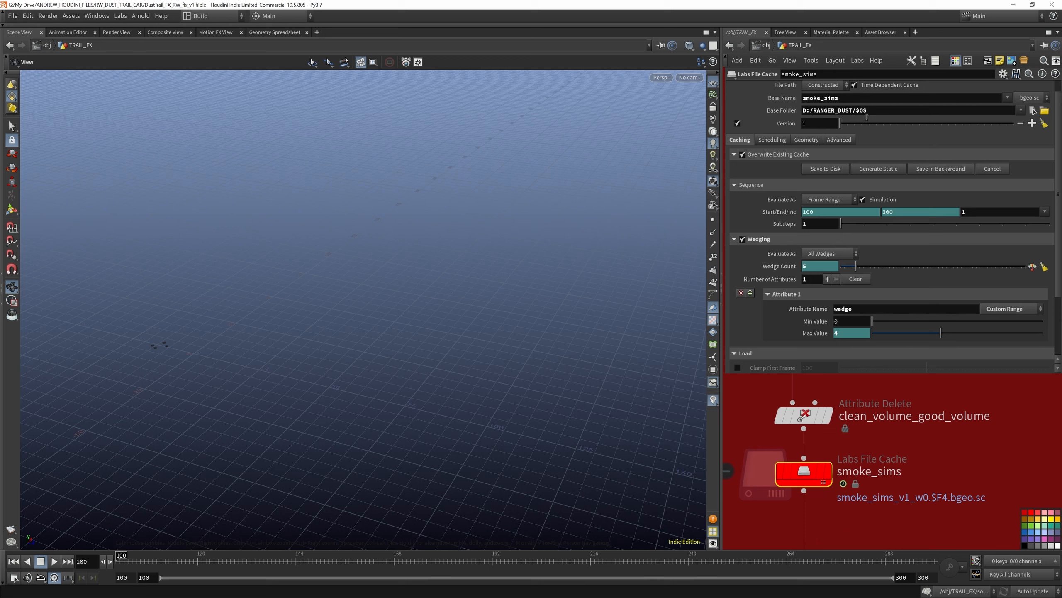
click(881, 169)
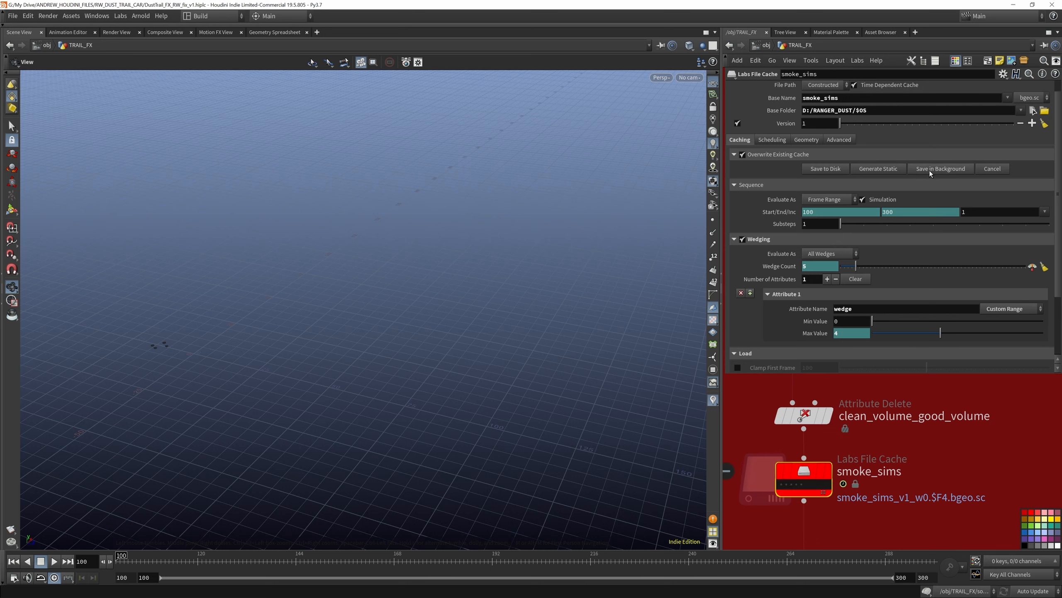
Turn off Wedges to Merge in the Load settings of smoke_sims and display the cache node
scroll(903, 435, down, 4)
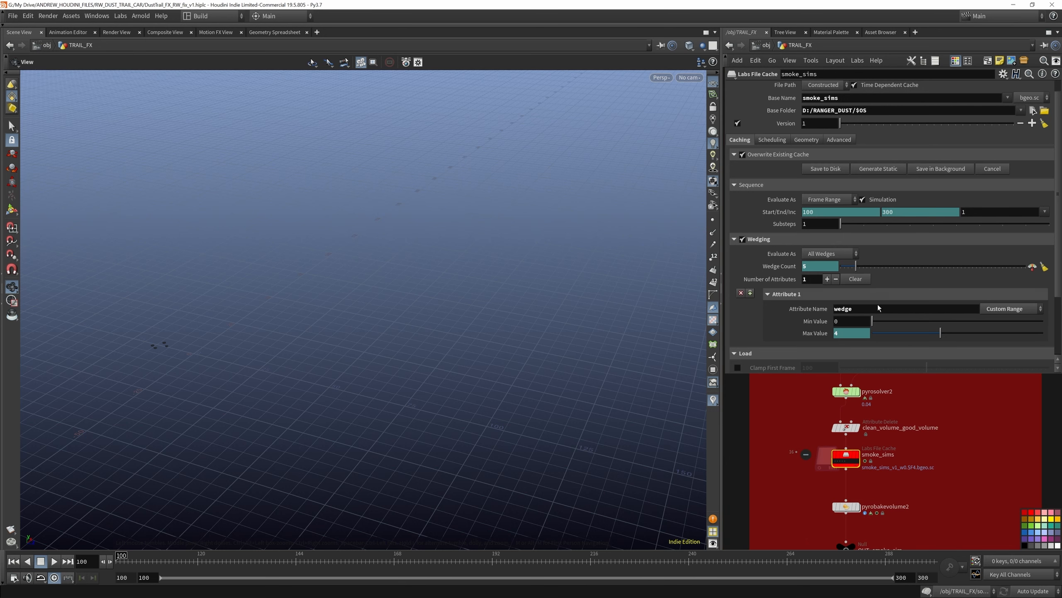
scroll(934, 241, down, 3)
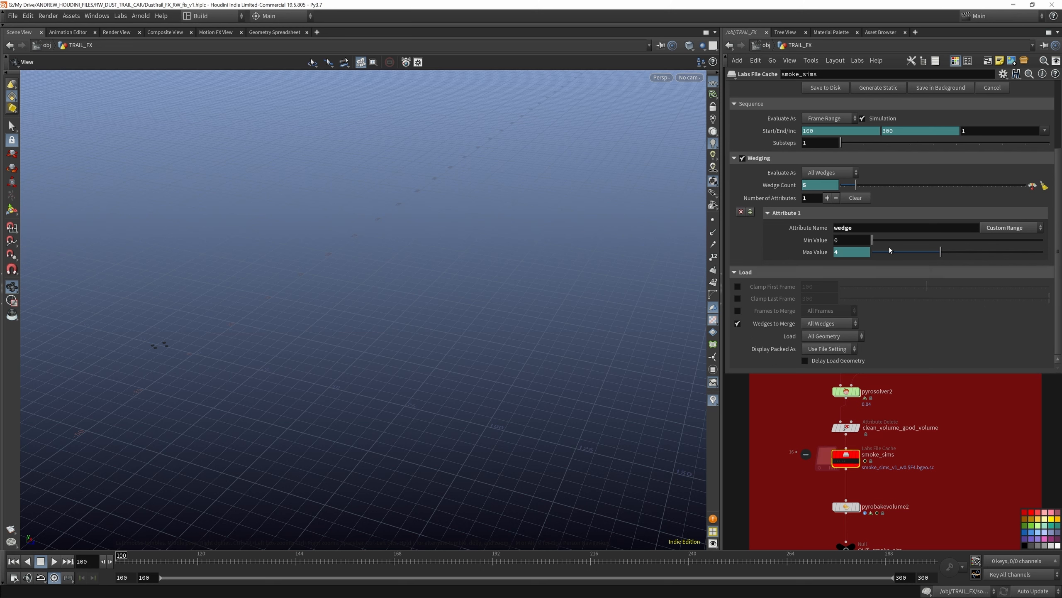
click(736, 323)
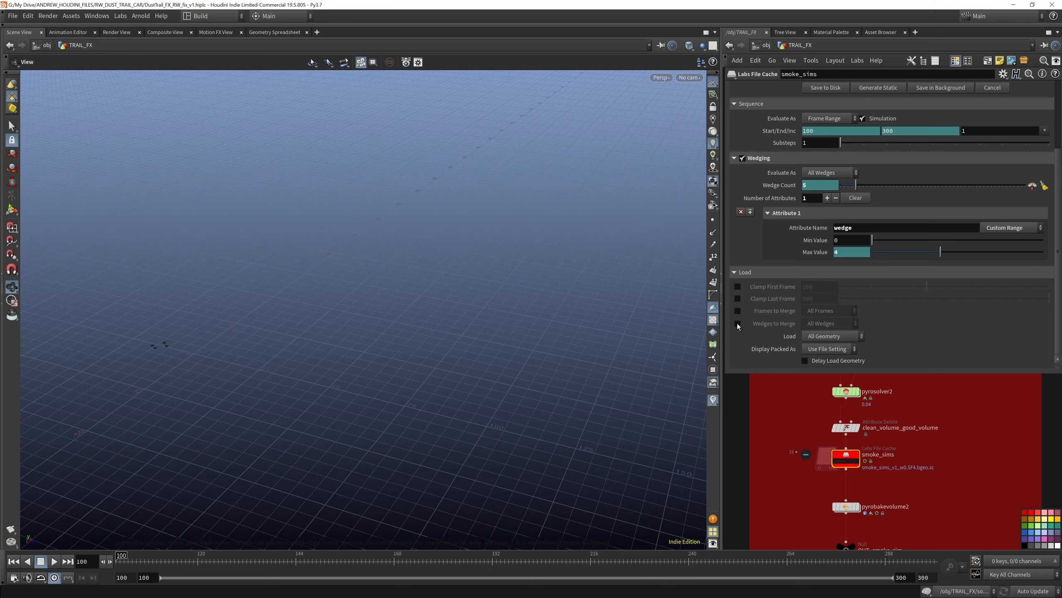
click(858, 455)
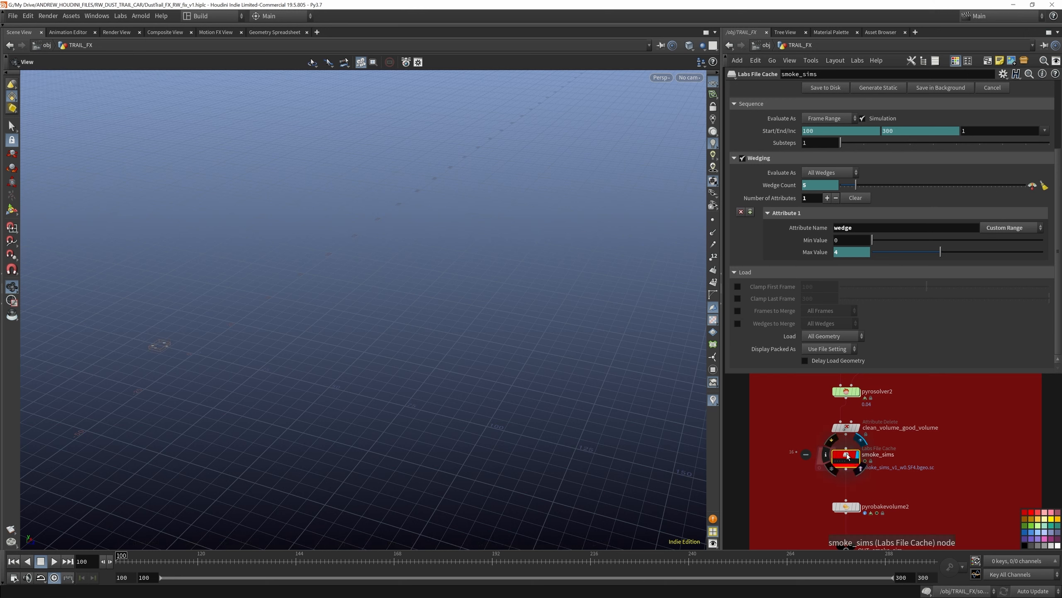
Scrub through the frame range to view the cached smoke simulation and stop at frame 131
mouse_move(122, 557)
mouse_down()
mouse_move(618, 594)
mouse_move(929, 576)
mouse_up()
drag(503, 592, 594, 586)
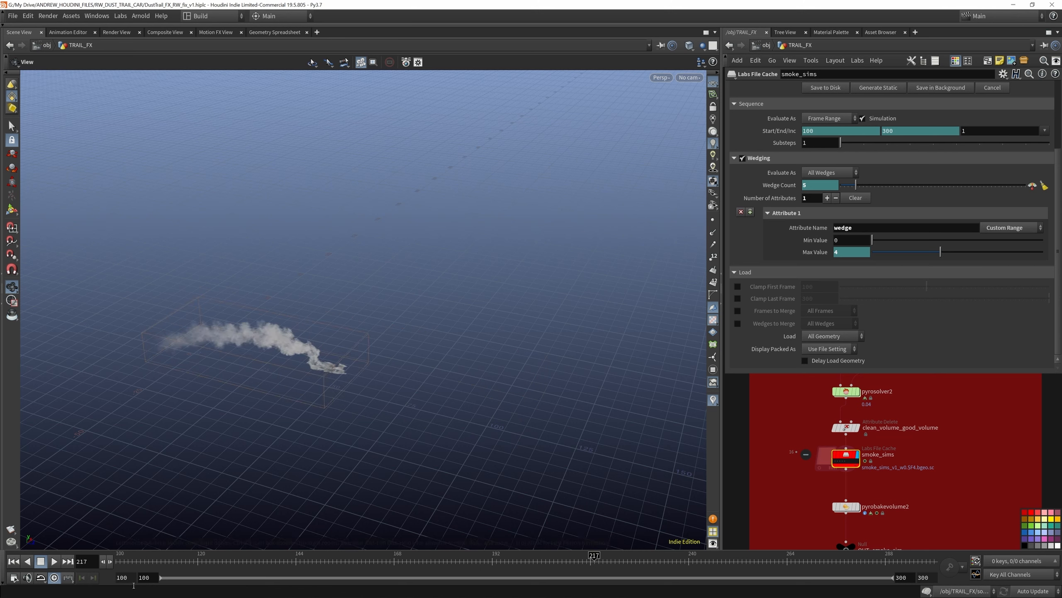
drag(134, 584, 243, 586)
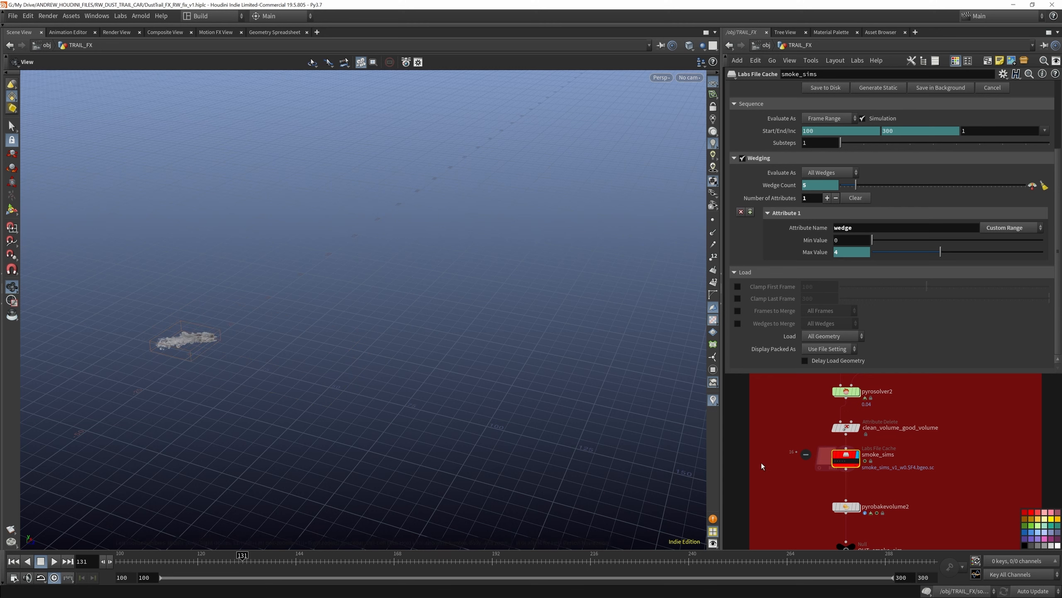
View the first smoke_sims work item through frame 300 and review the cache's sequence, wedging and load settings
scroll(833, 465, up, 5)
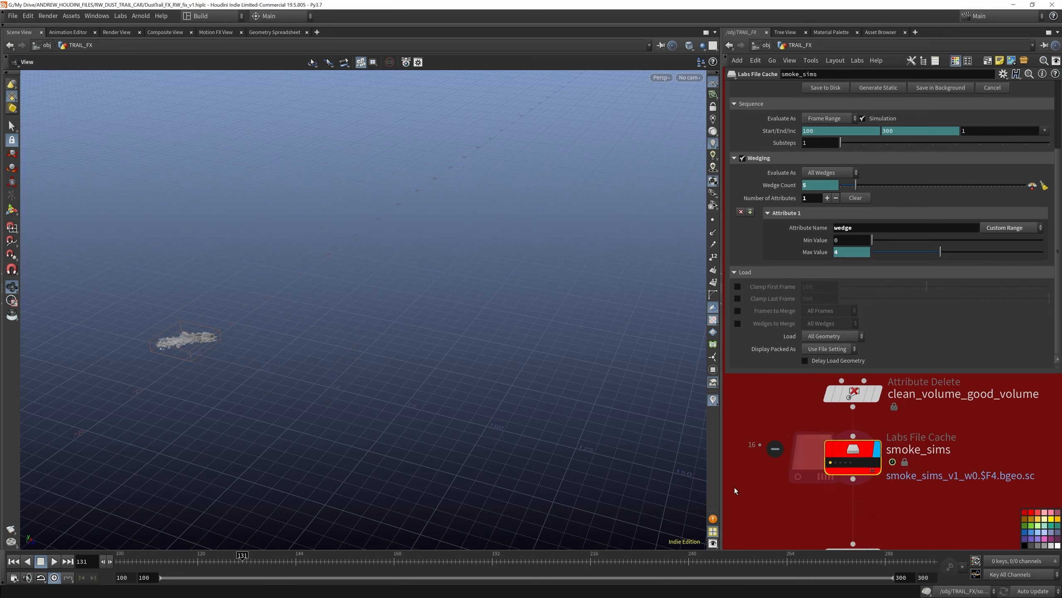
drag(147, 560, 942, 561)
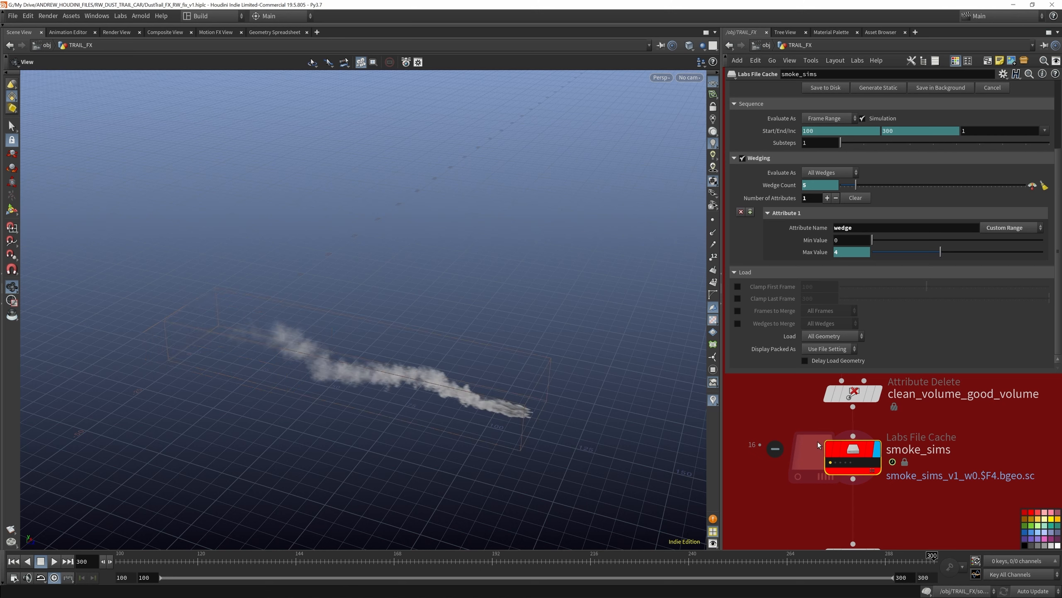
mouse_move(849, 450)
scroll(853, 199, up, 3)
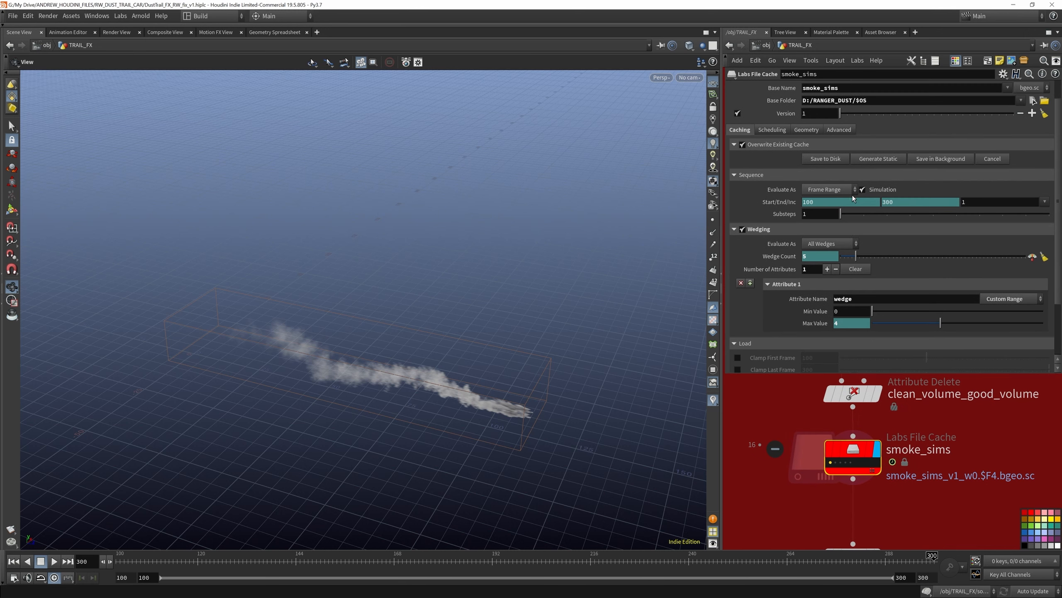
scroll(853, 199, down, 2)
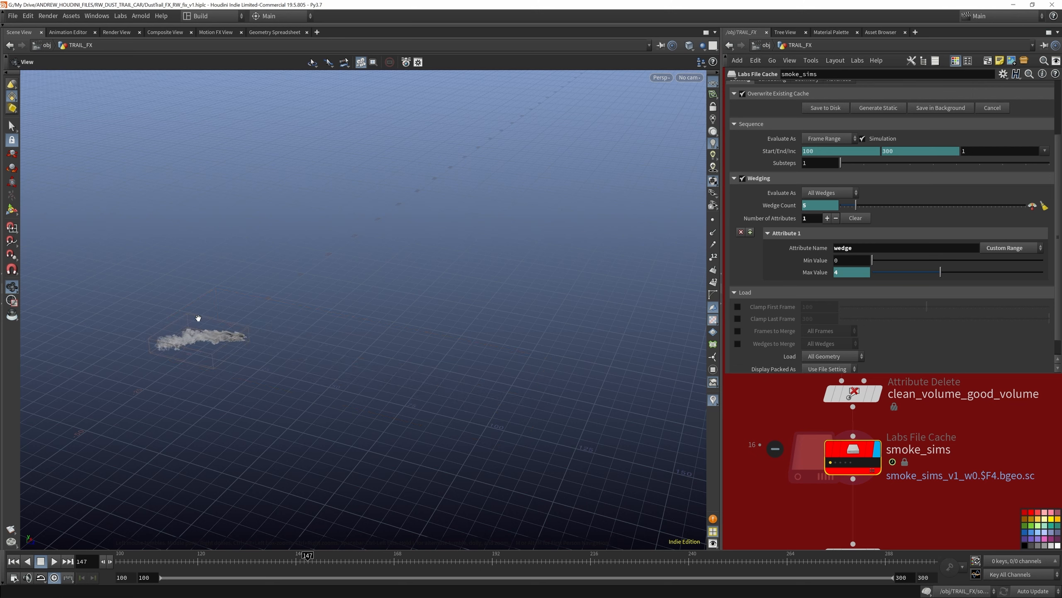
Turn on Wedges to Merge with All Wedges in the Load settings of the smoke_sims cache
click(737, 343)
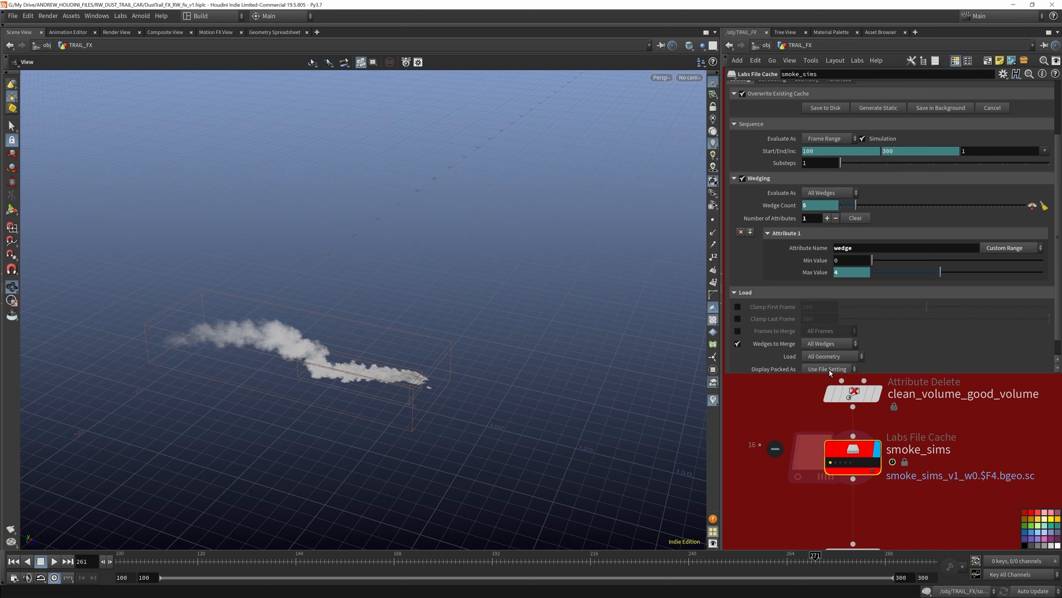
click(738, 344)
click(738, 344)
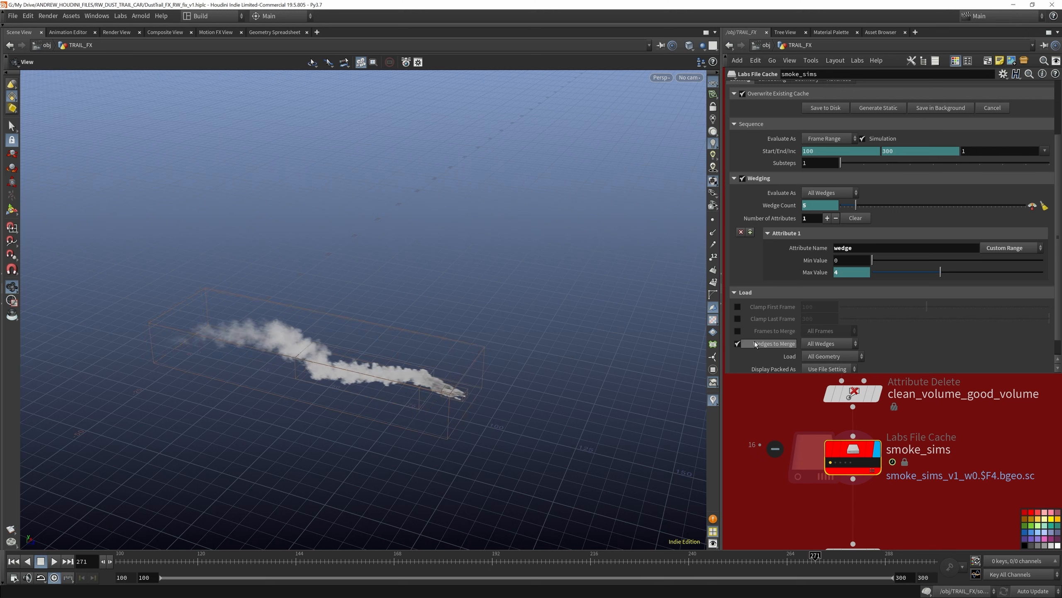
Select the primary_particle_sims file cache in the green particle network and generate its static work items
scroll(829, 445, down, 10)
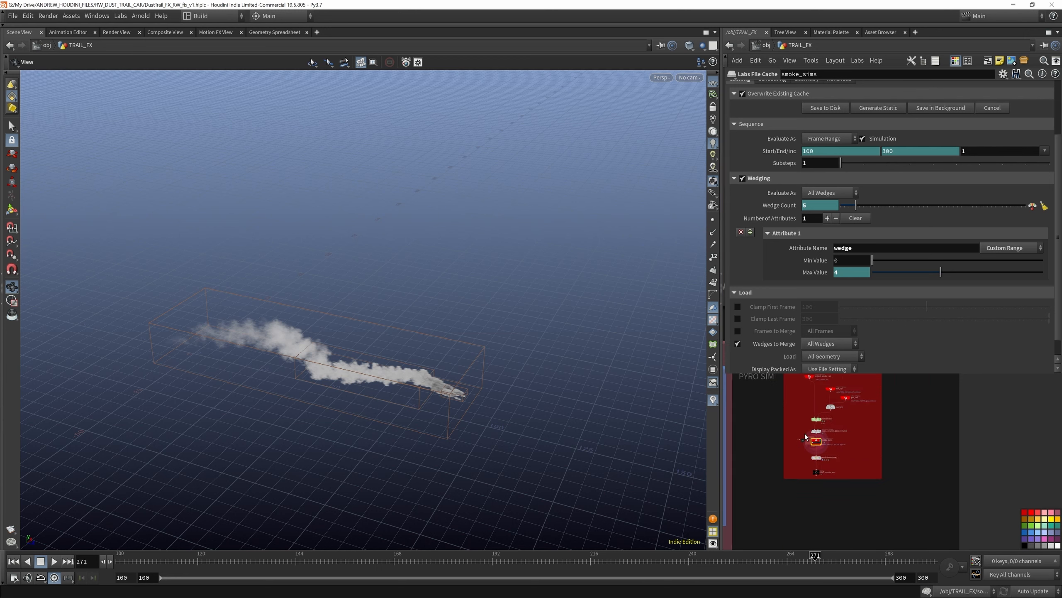
scroll(818, 455, down, 3)
scroll(904, 473, up, 9)
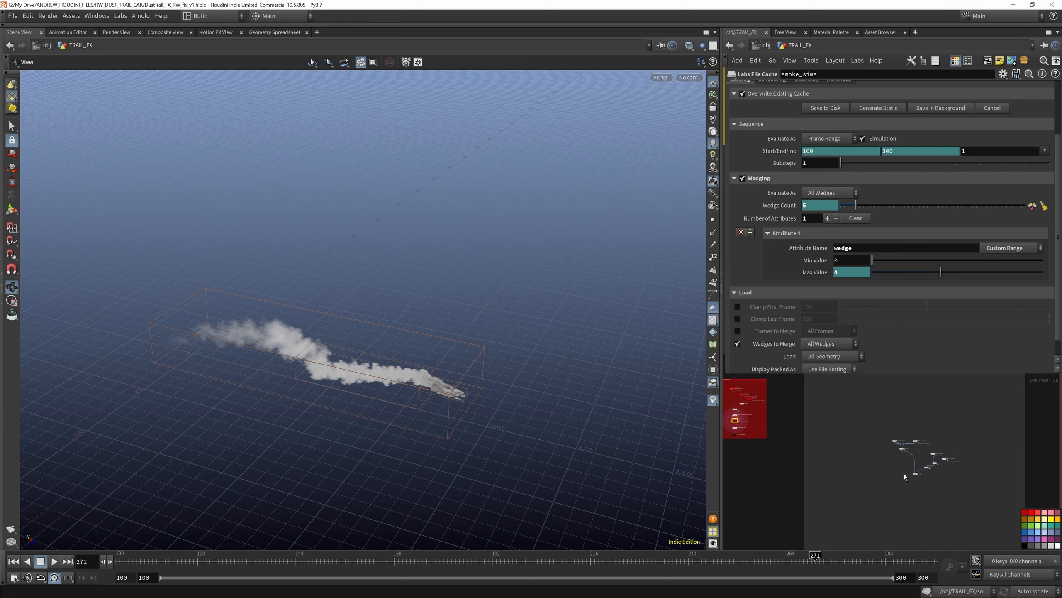
scroll(853, 434, down, 8)
scroll(823, 424, down, 3)
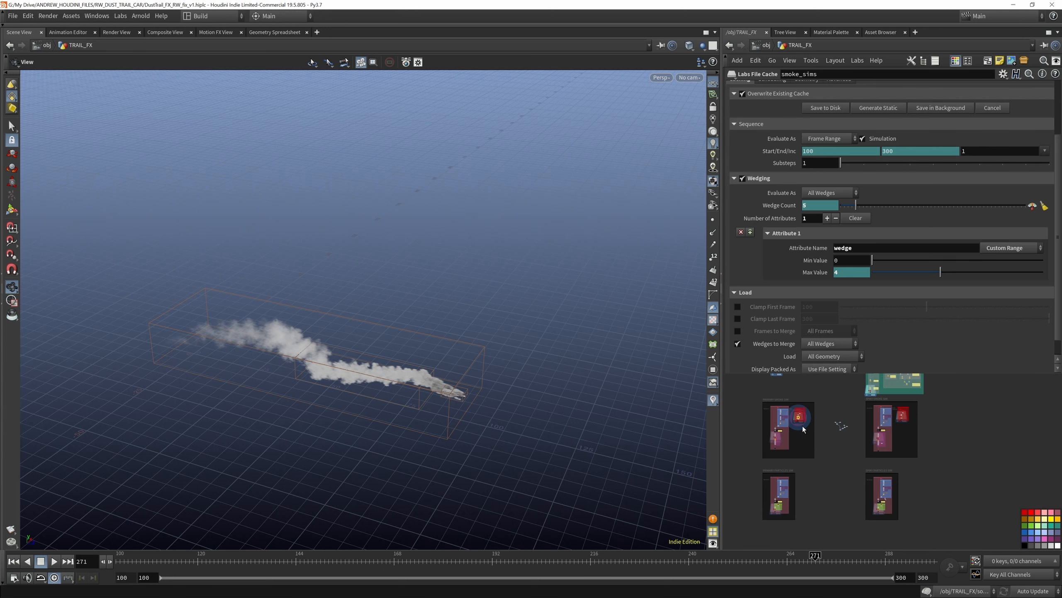
scroll(776, 411, up, 3)
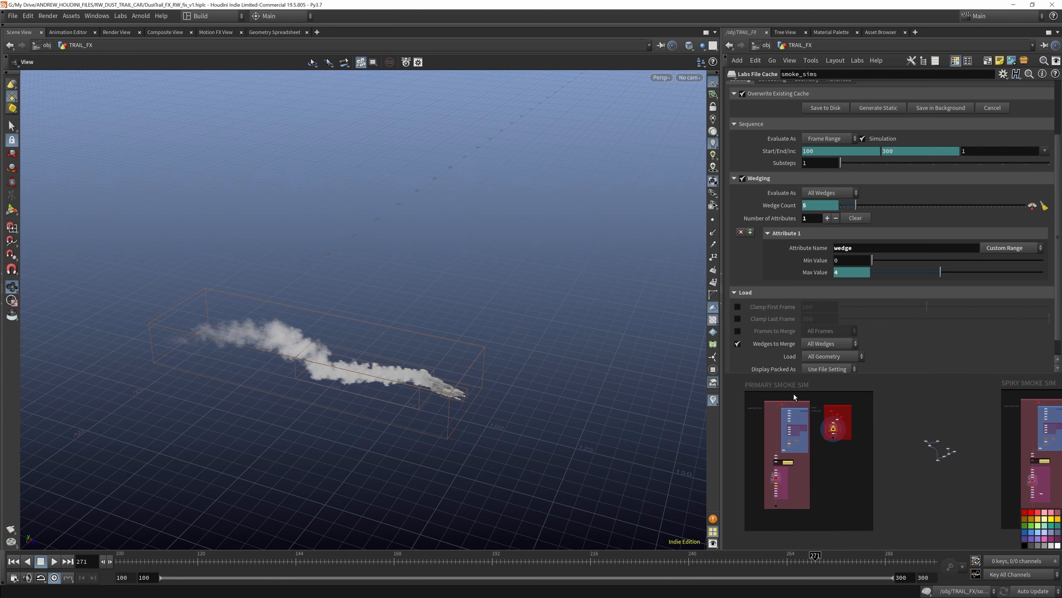
scroll(794, 393, down, 5)
scroll(795, 434, up, 10)
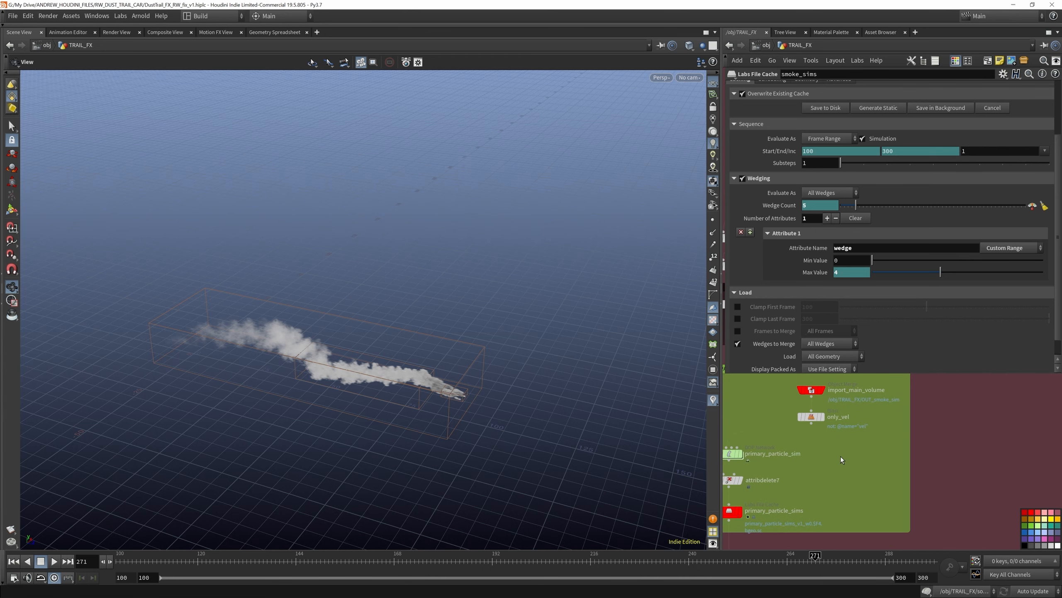
scroll(830, 465, up, 5)
click(772, 471)
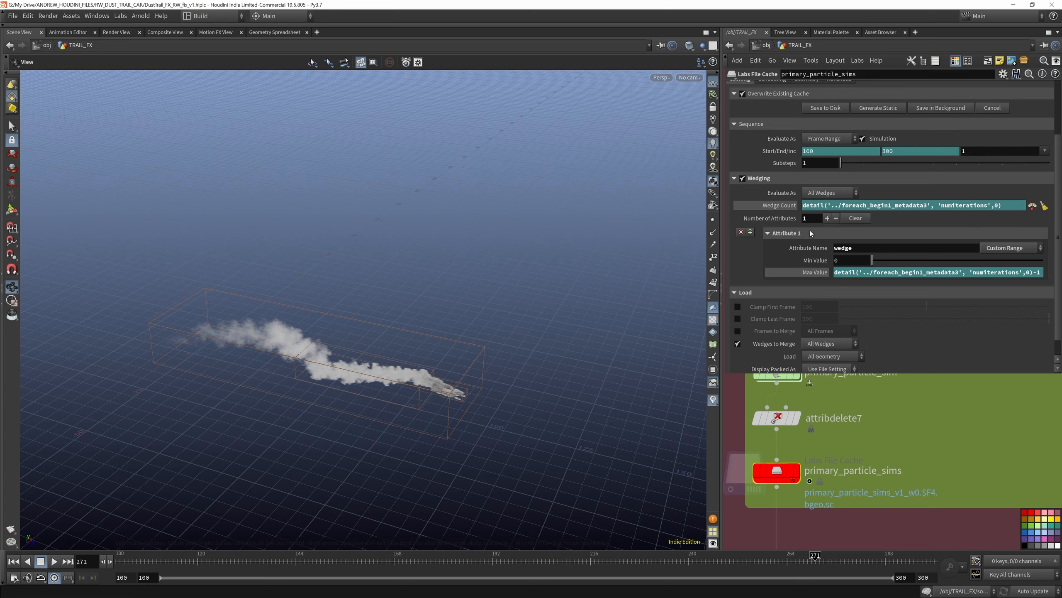
click(872, 108)
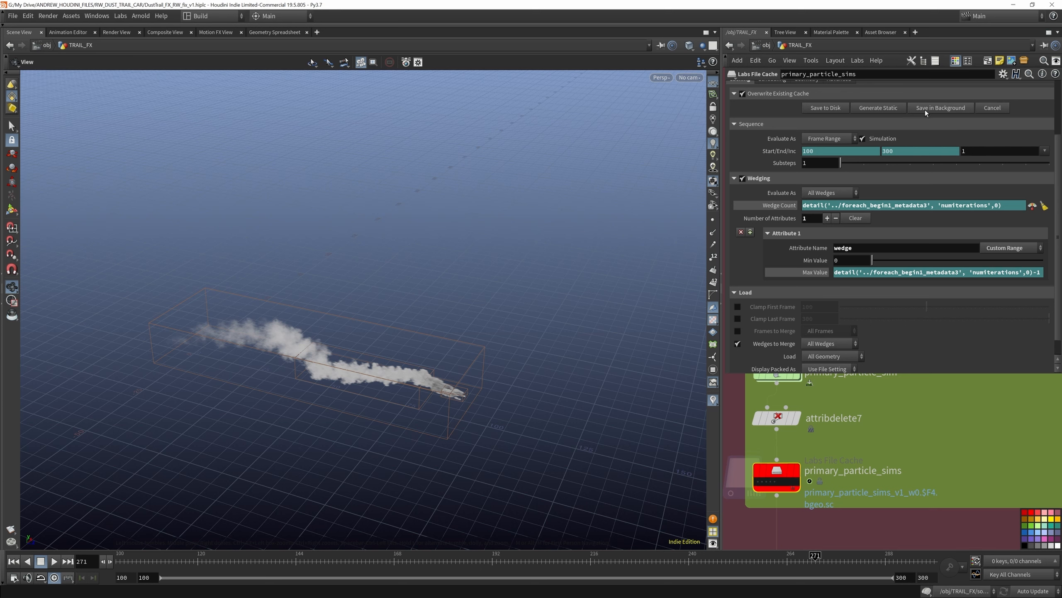
Look over the spiky emitter network and display the spiky_src_pts object merge above its clustering section
scroll(855, 420, down, 12)
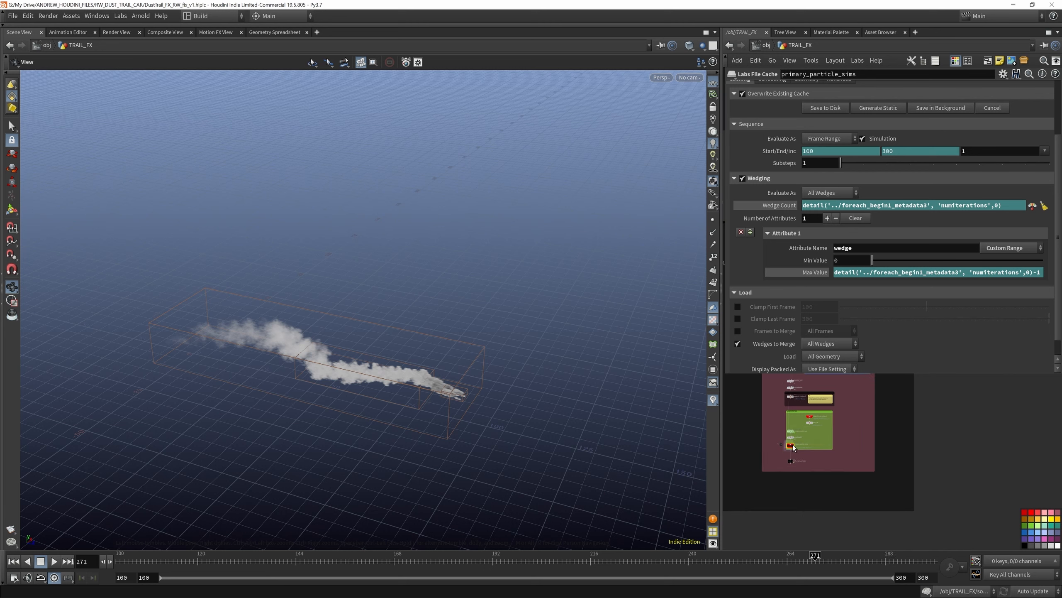
scroll(793, 455, up, 3)
scroll(793, 455, down, 6)
scroll(858, 415, up, 11)
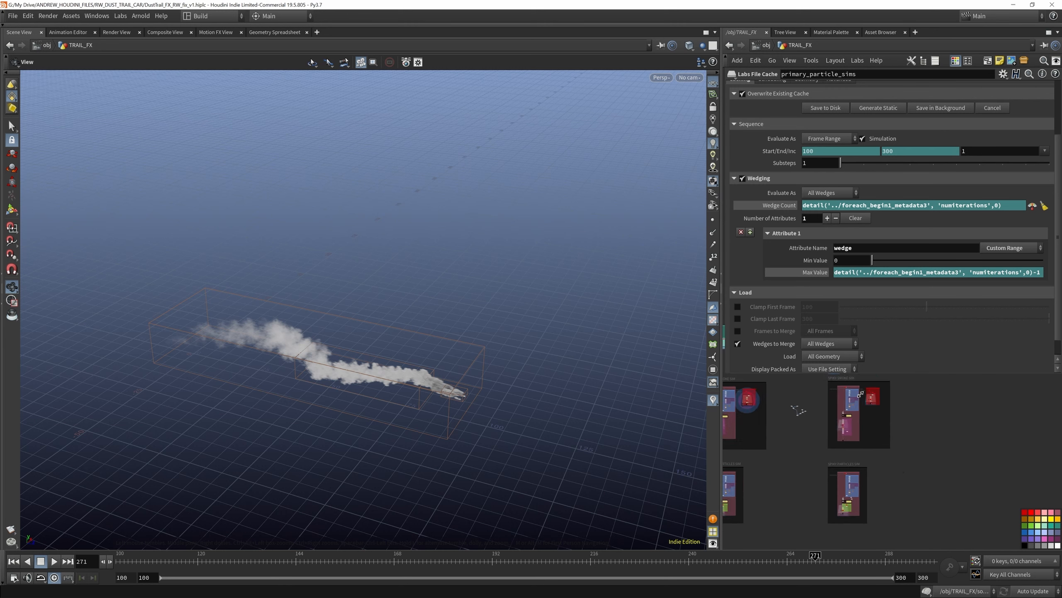
scroll(858, 417, down, 5)
scroll(849, 415, up, 6)
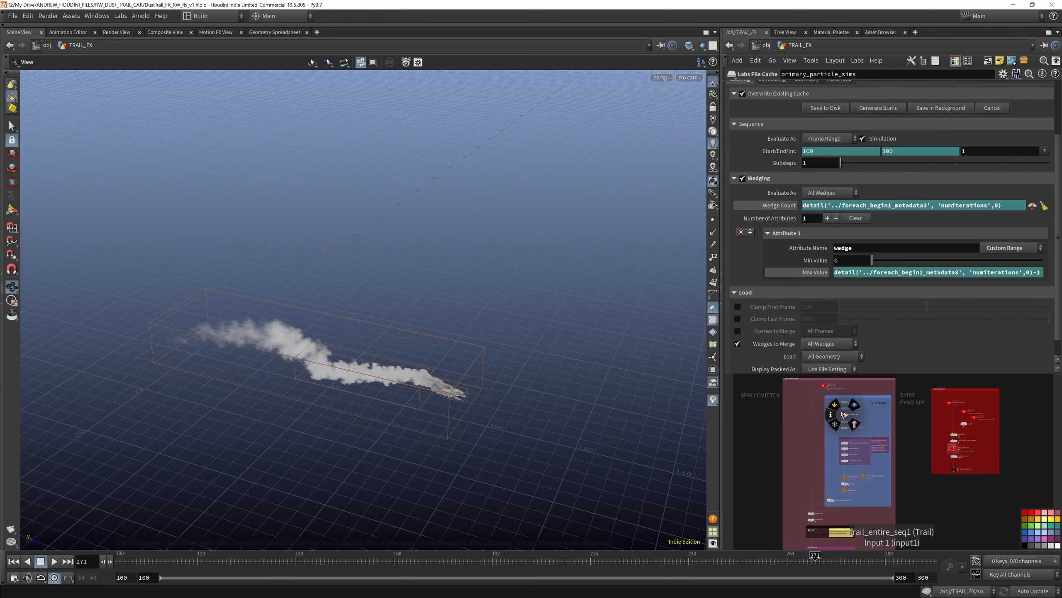
scroll(830, 387, up, 4)
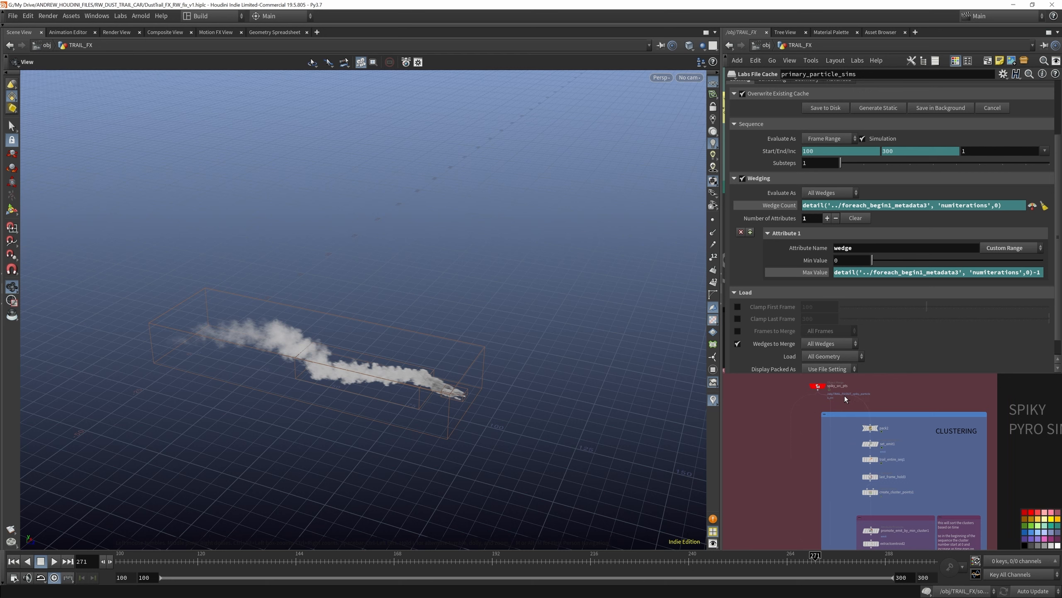
scroll(866, 392, down, 2)
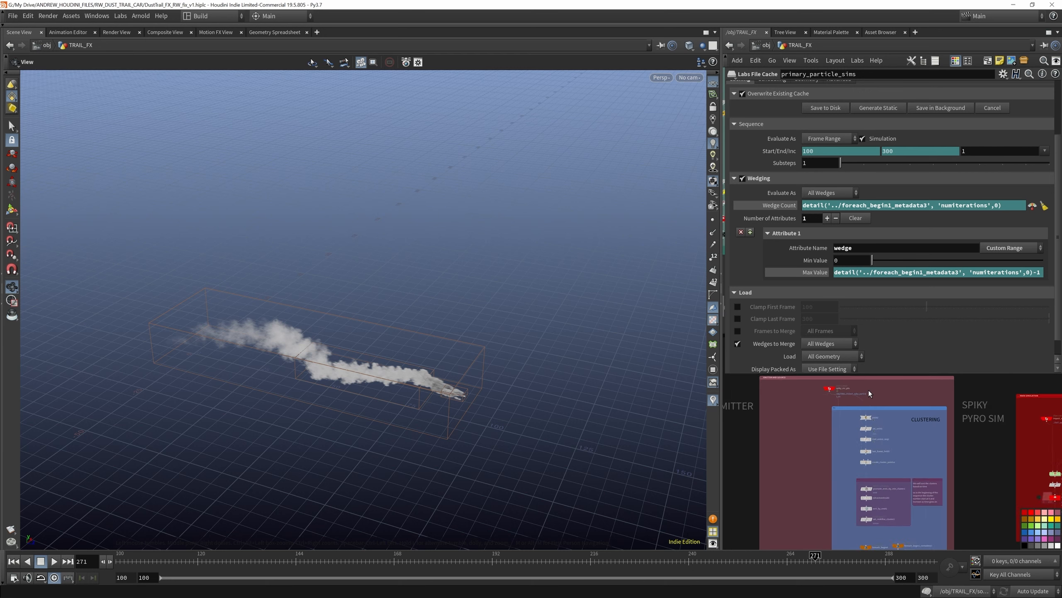
scroll(866, 390, down, 5)
scroll(850, 445, up, 3)
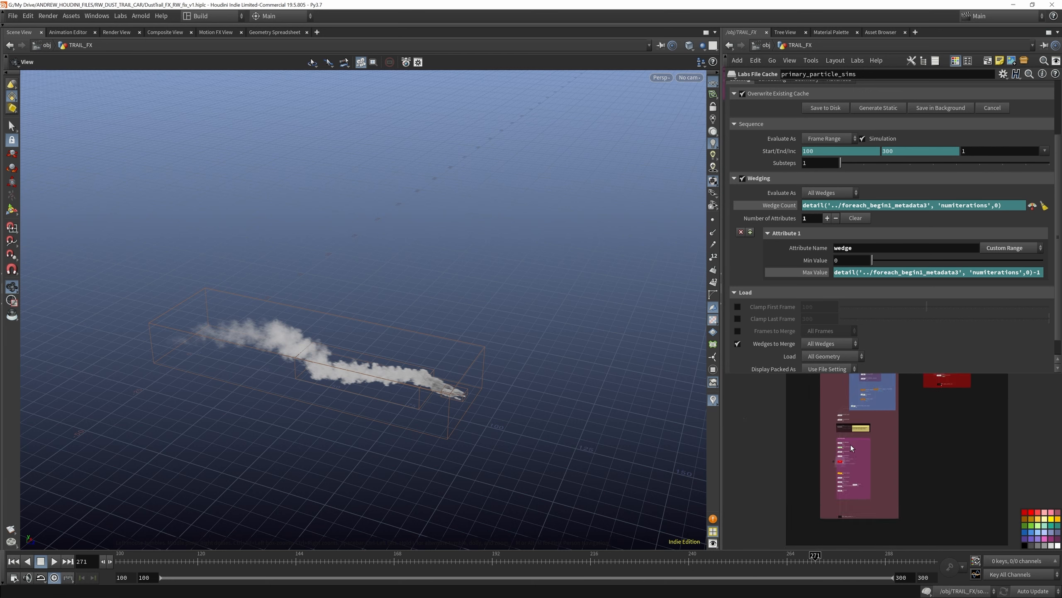
scroll(855, 463, down, 2)
scroll(857, 407, up, 6)
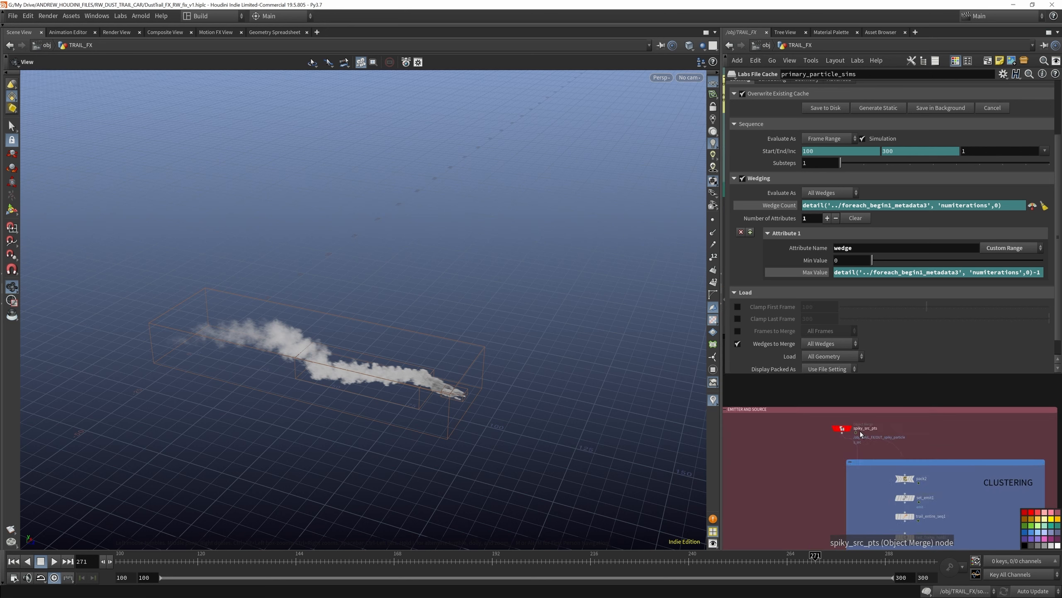
click(848, 428)
Select and display the spiky_particles file cache in the purple section of the spiky emitter network
scroll(855, 417, down, 5)
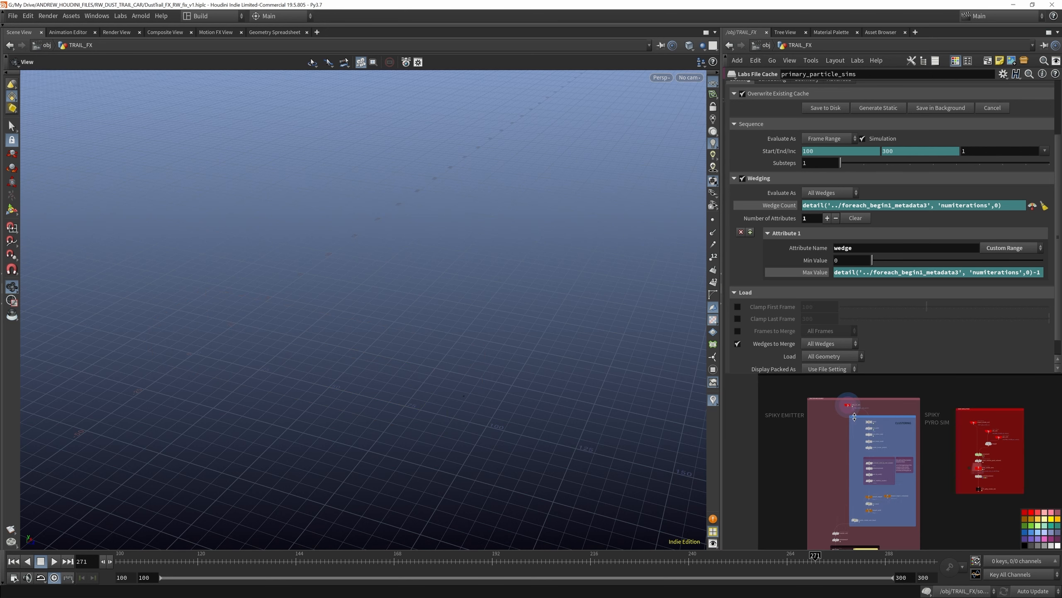
scroll(855, 416, up, 2)
scroll(855, 419, down, 3)
scroll(851, 472, up, 6)
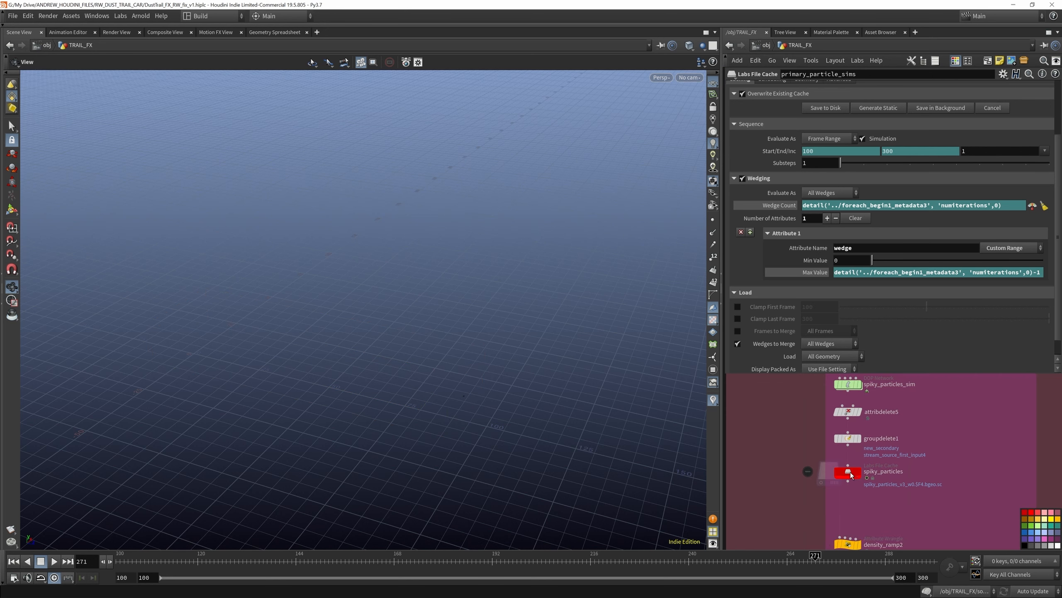
scroll(851, 473, up, 3)
click(854, 473)
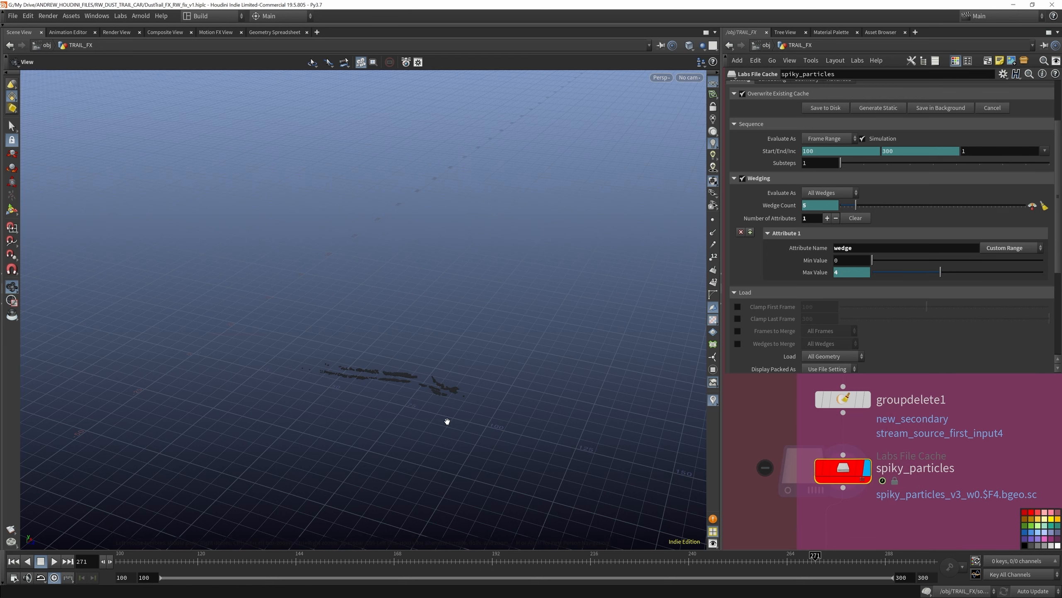
Look through Ranger_CinematicCam_02 and scrub the frame range to review the cached spiky particles, stopping at frame 237
click(689, 78)
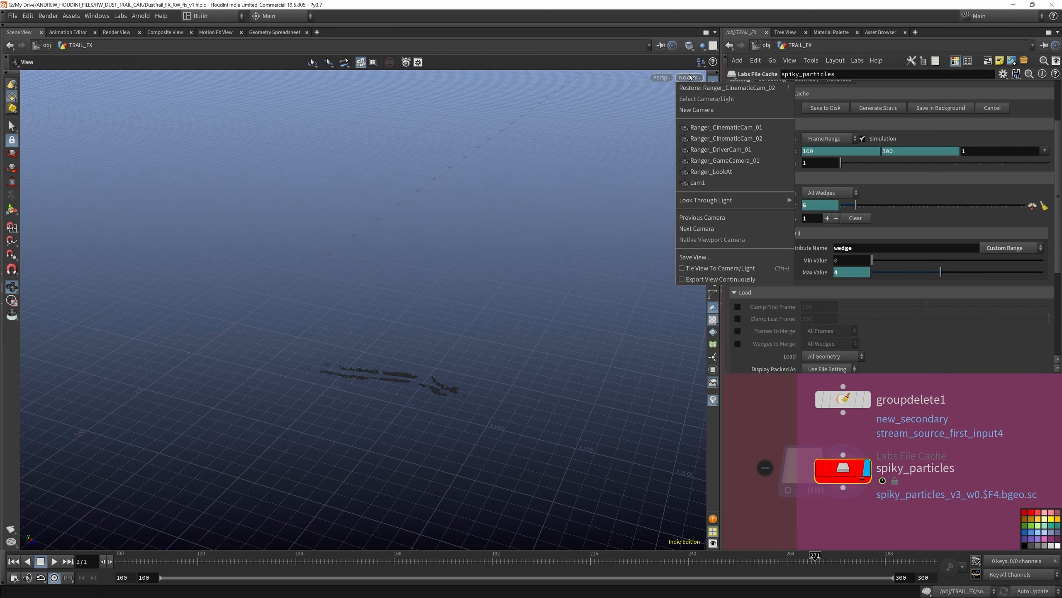
click(711, 139)
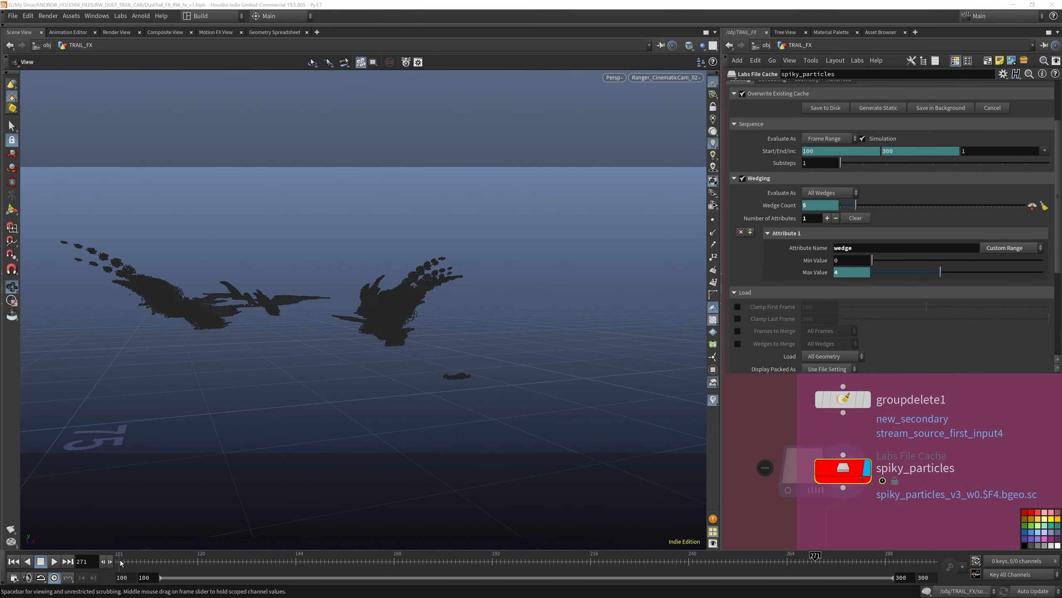
click(169, 561)
drag(169, 561, 635, 569)
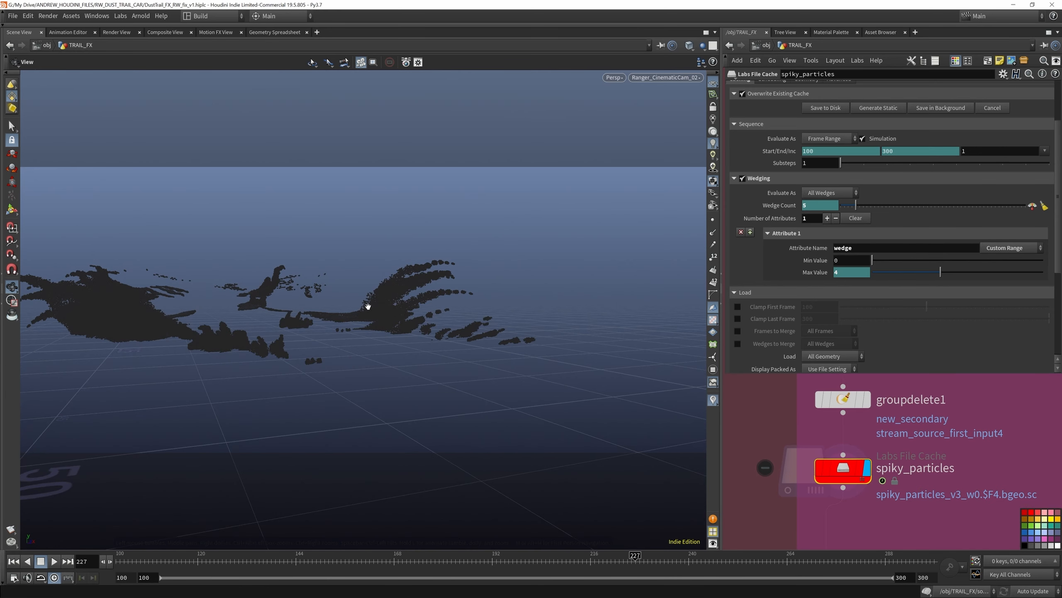
mouse_move(635, 571)
mouse_down()
mouse_move(552, 571)
mouse_move(642, 571)
mouse_up()
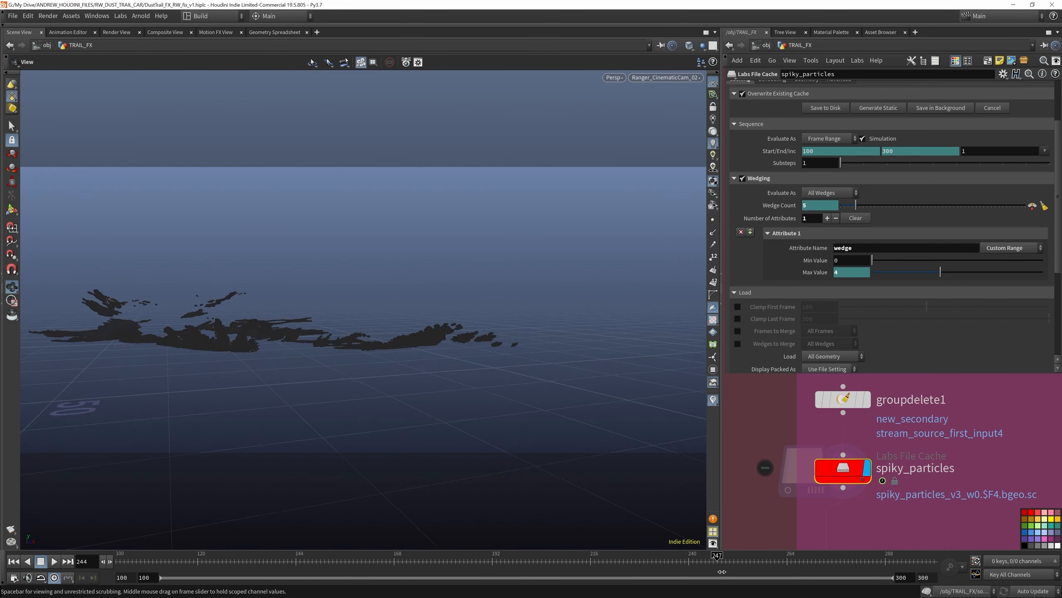
drag(836, 572, 671, 570)
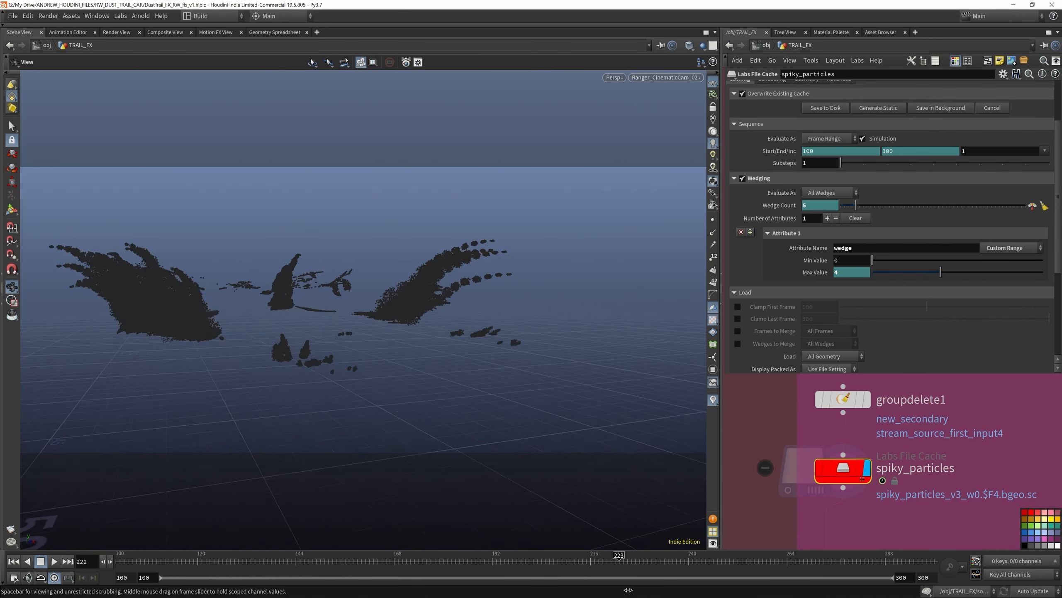
drag(759, 594, 647, 595)
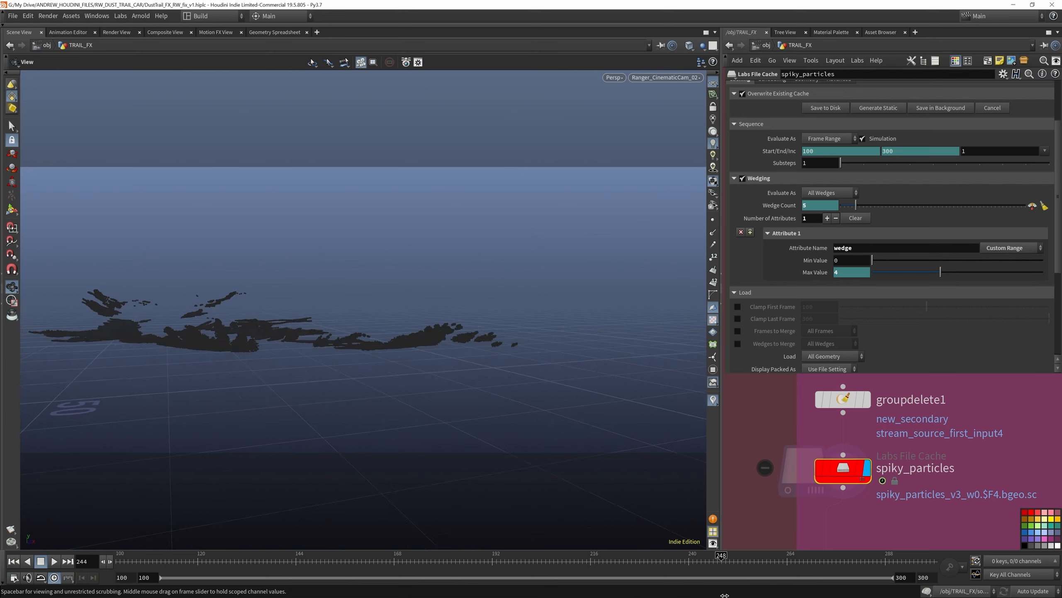
drag(801, 594, 481, 581)
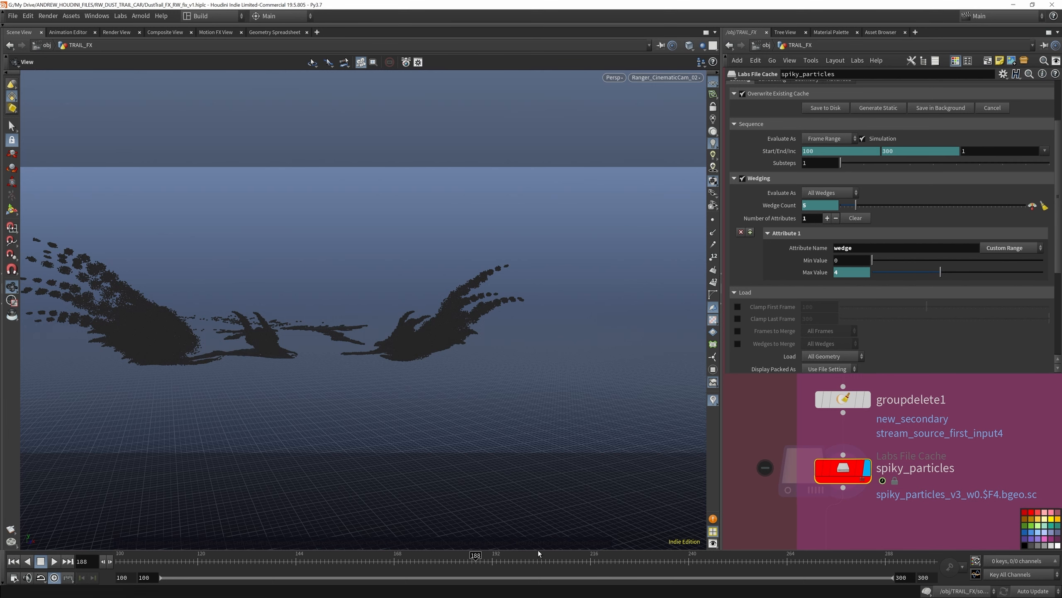
scroll(895, 420, down, 10)
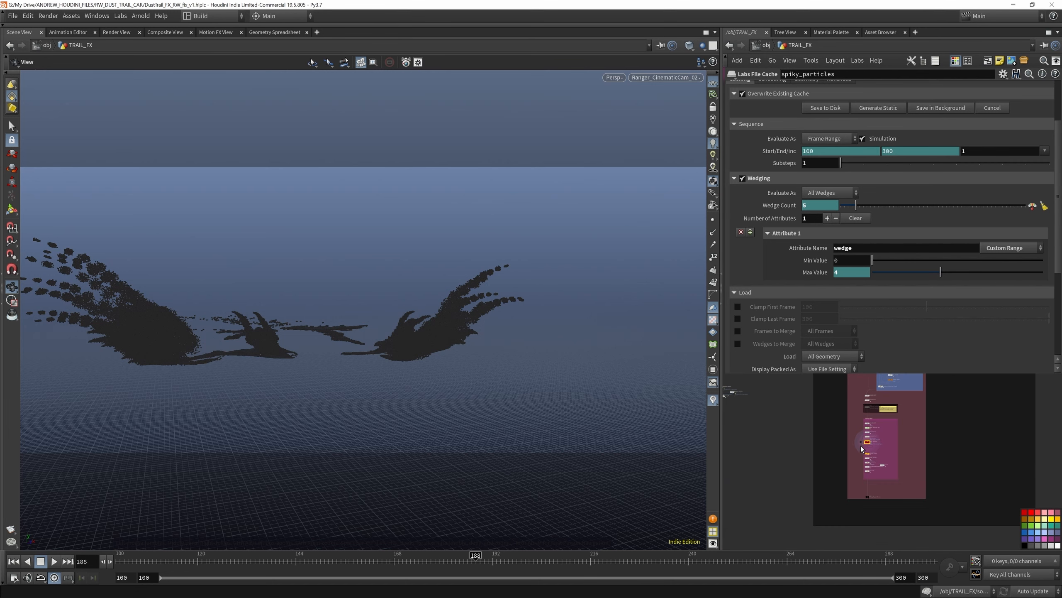
drag(476, 557, 678, 556)
Select the spiky_smoke_sims file cache in the red spiky pyro network to show its wedging and load settings
scroll(887, 401, down, 6)
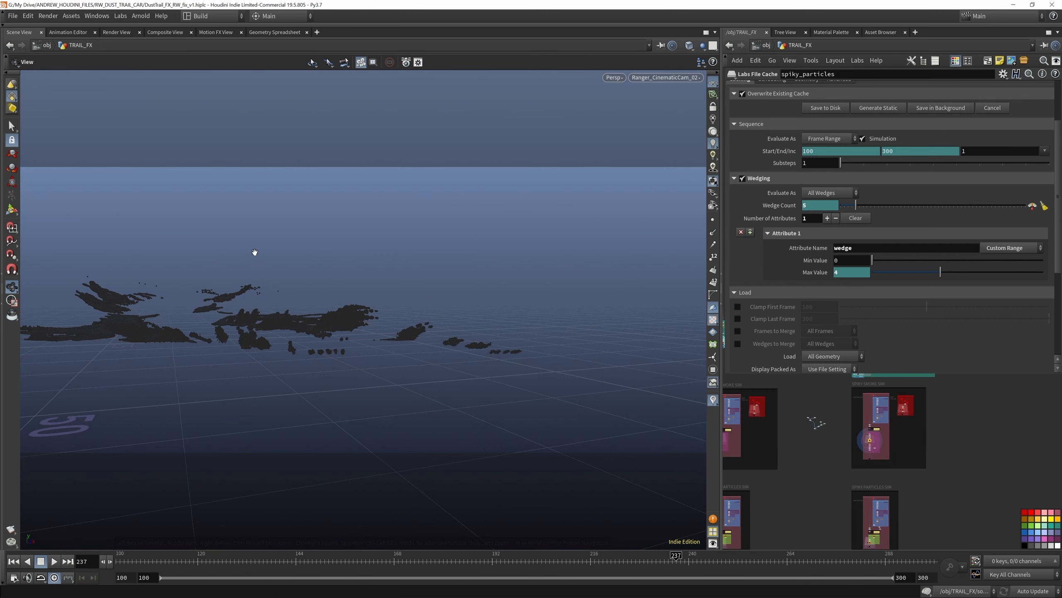
scroll(899, 452, up, 6)
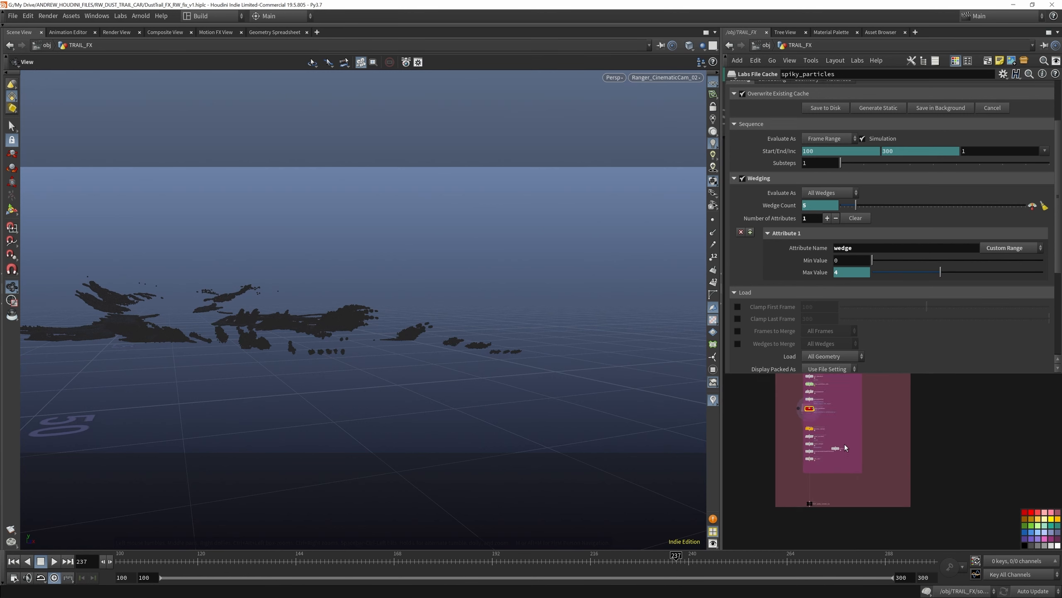
scroll(825, 461, down, 5)
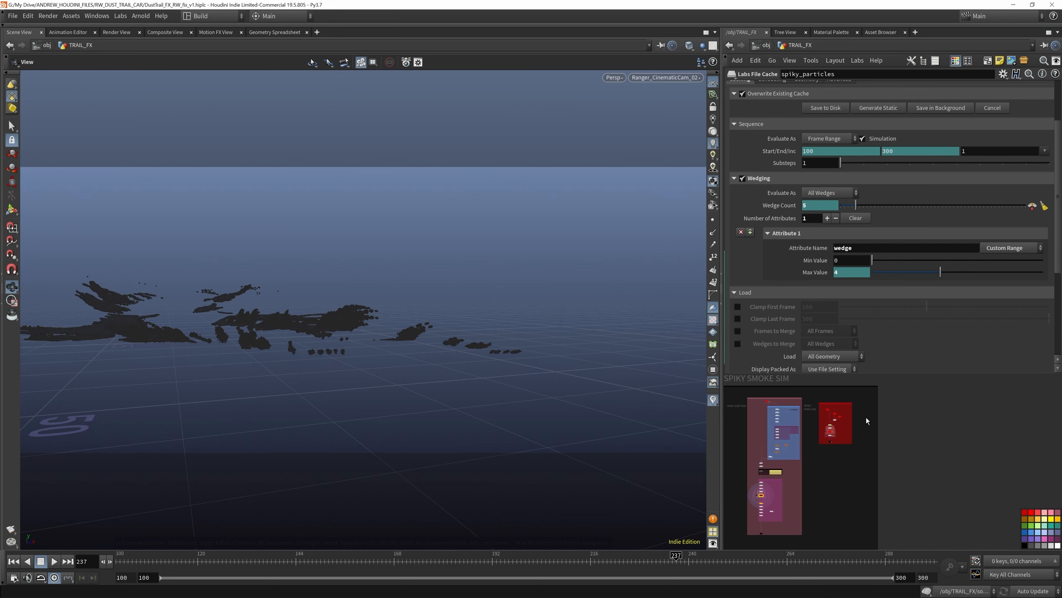
scroll(867, 420, up, 5)
click(798, 438)
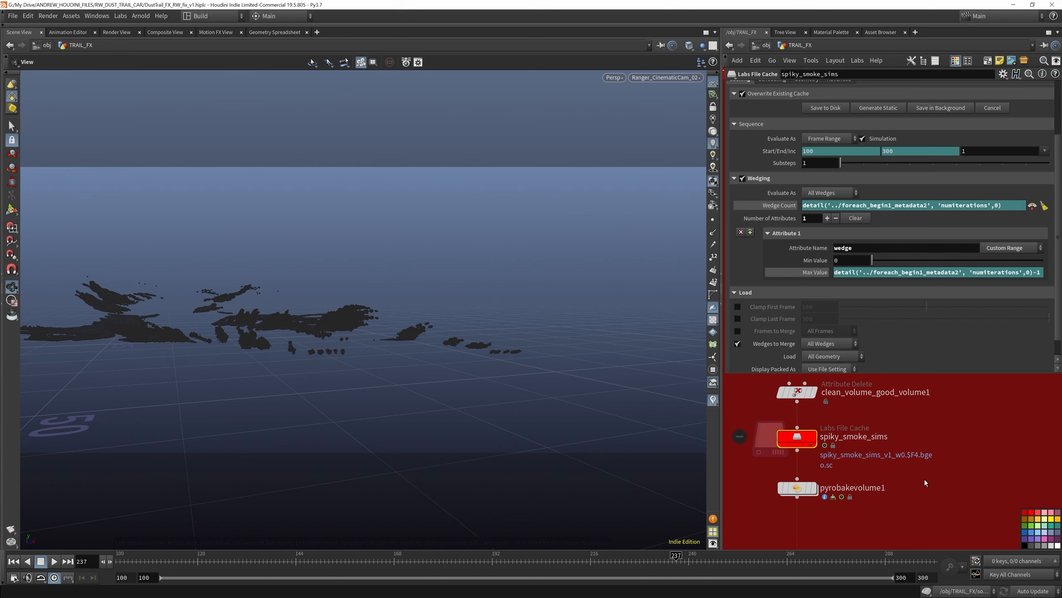
Return to the spiky emitter network and select the spiky_particles file cache again
scroll(925, 483, down, 5)
scroll(821, 410, up, 5)
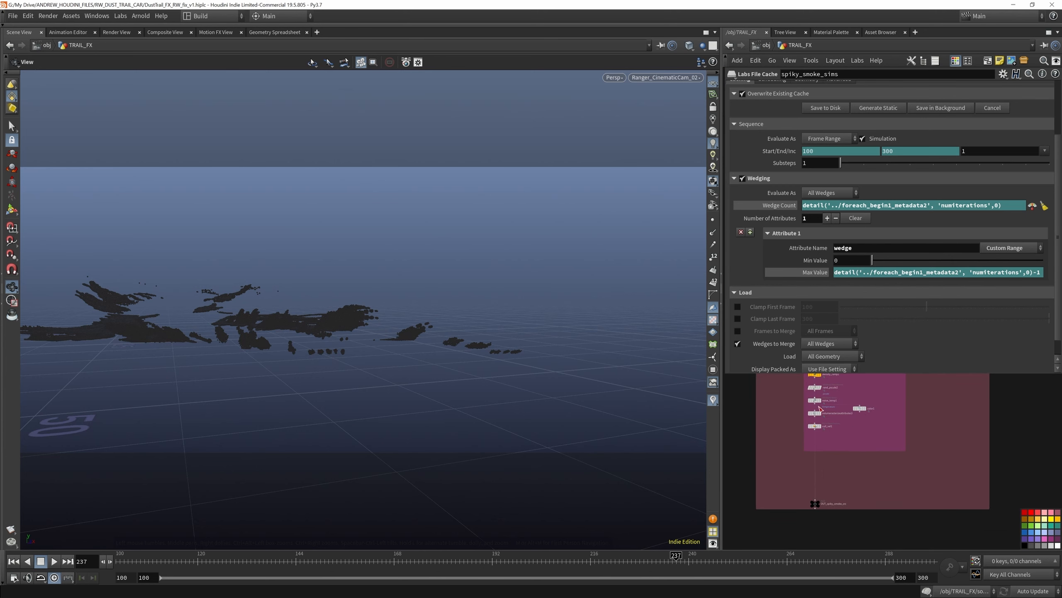
scroll(820, 401, up, 3)
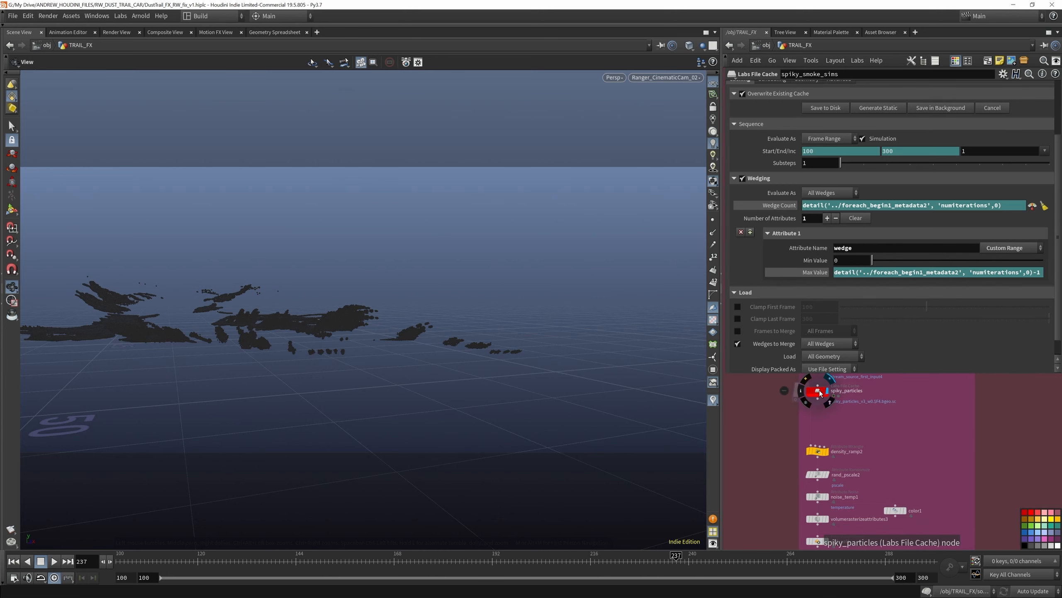
click(819, 392)
Select the spiky_particle_sims file cache in the green section of the spiky particle network to show its wedging settings
scroll(870, 420, down, 8)
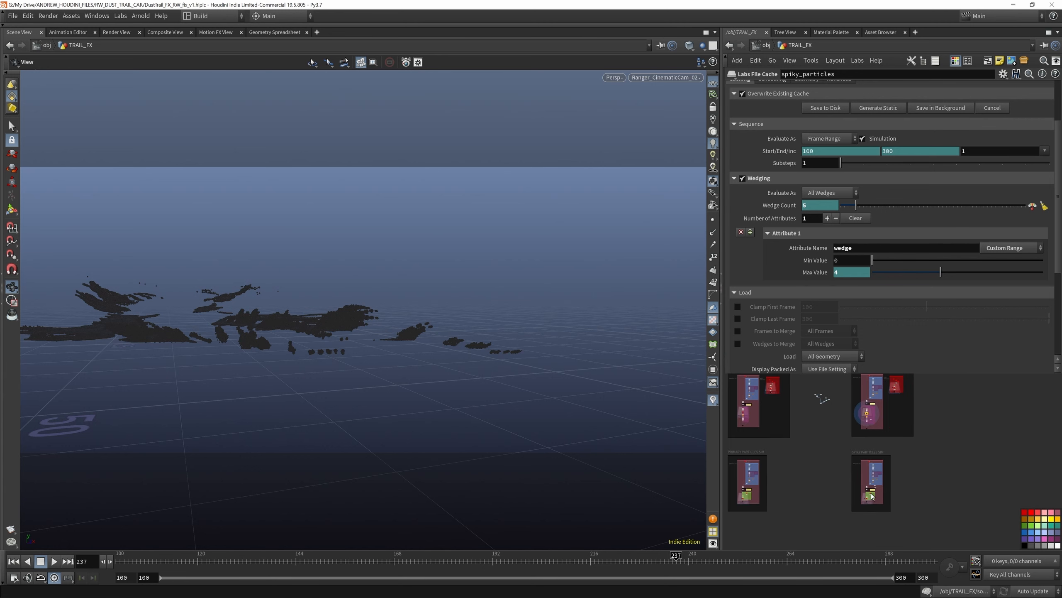
scroll(872, 497, up, 10)
scroll(839, 517, up, 4)
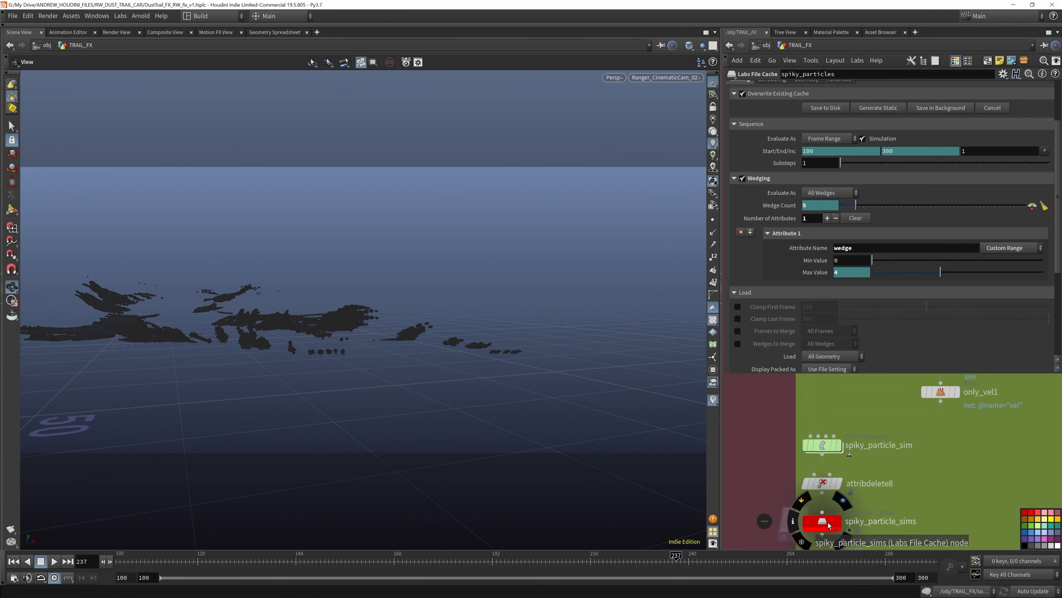
click(829, 523)
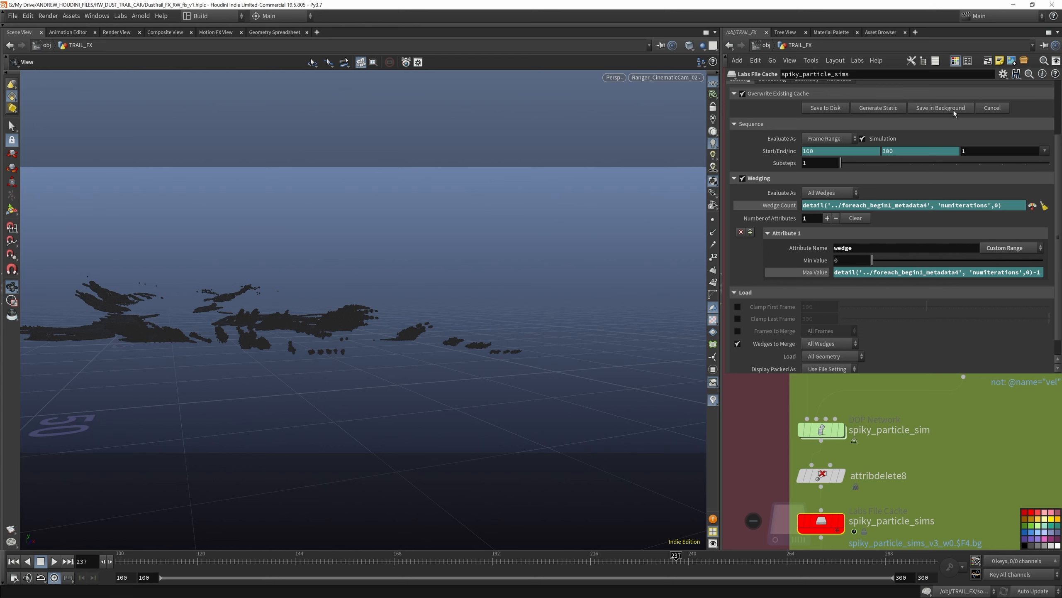
scroll(888, 497, down, 10)
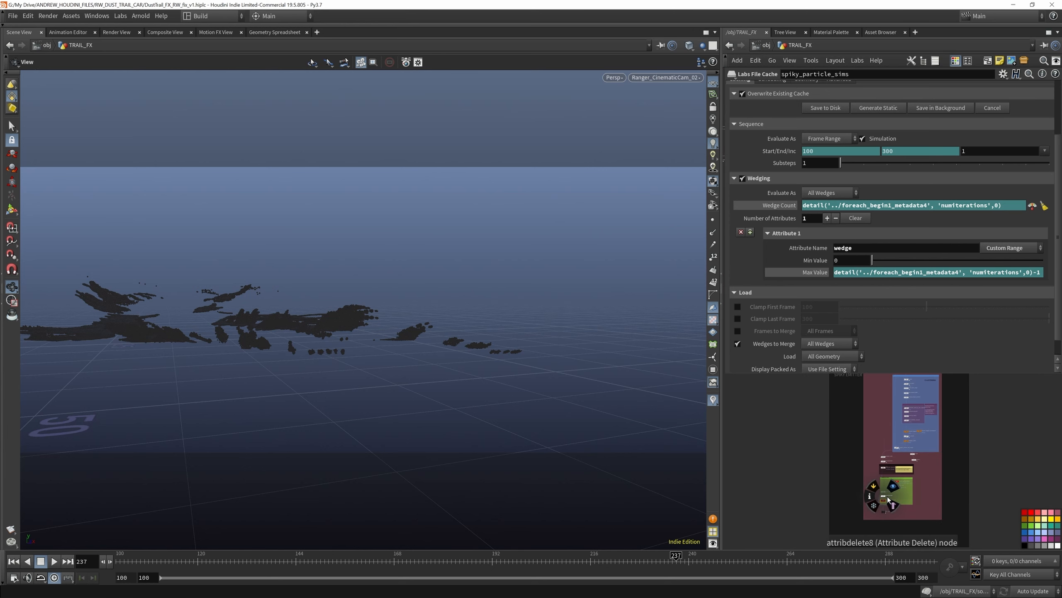
scroll(887, 497, down, 8)
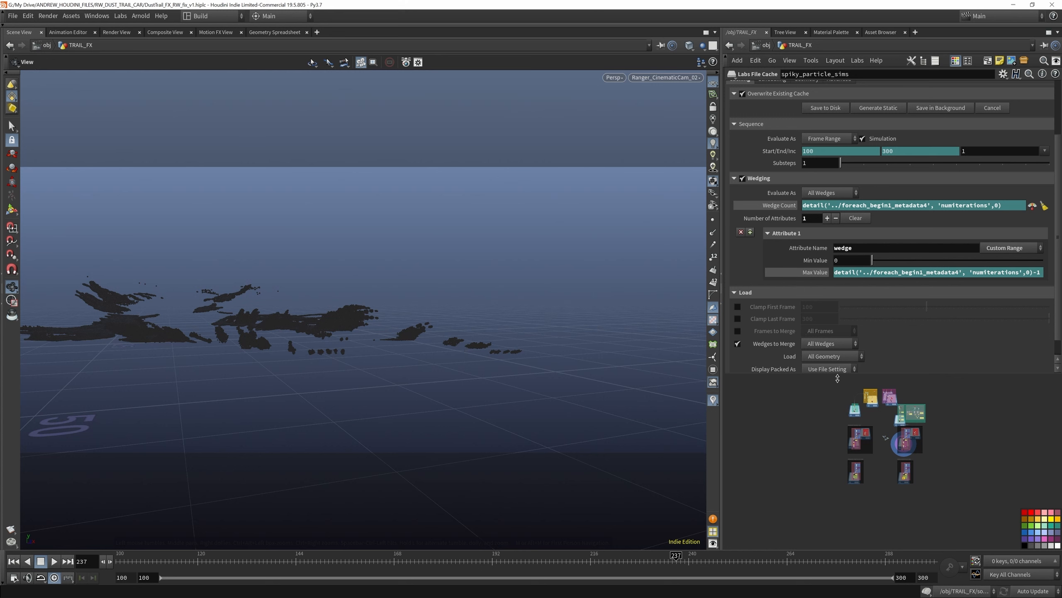
Go to the yellow Geometry Prep network and show the parameters of the CAR_IMPORT object merge in an enlarged parameter area
scroll(879, 403, up, 3)
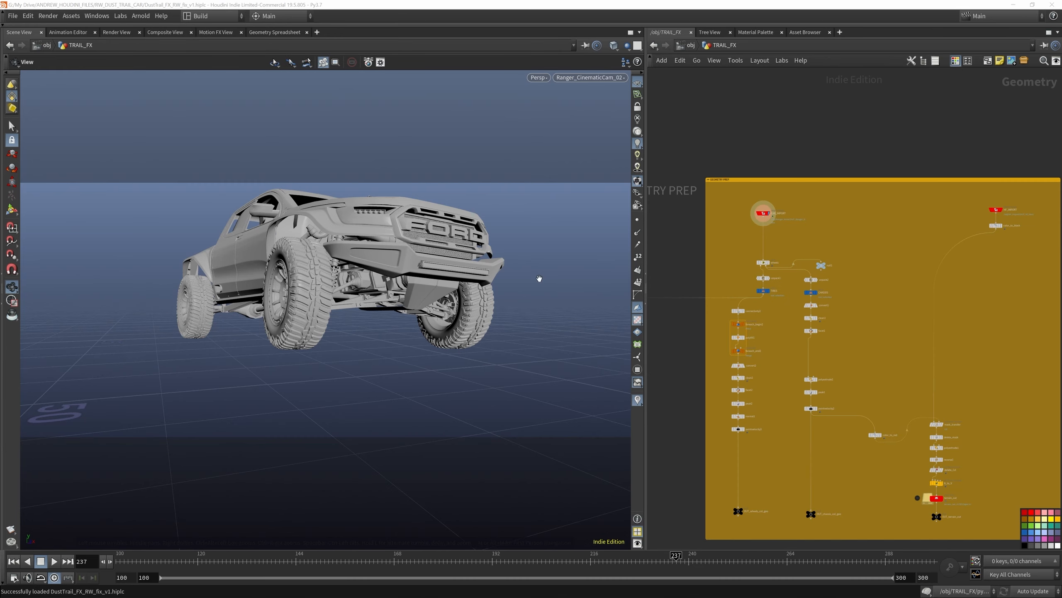
scroll(733, 188, down, 8)
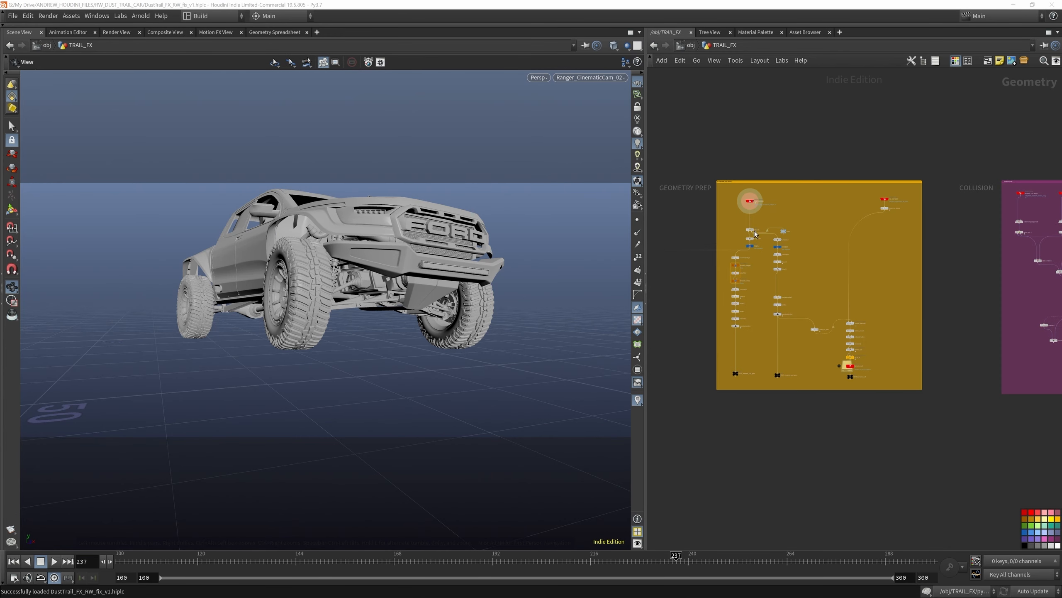
scroll(755, 217, up, 3)
scroll(755, 240, up, 3)
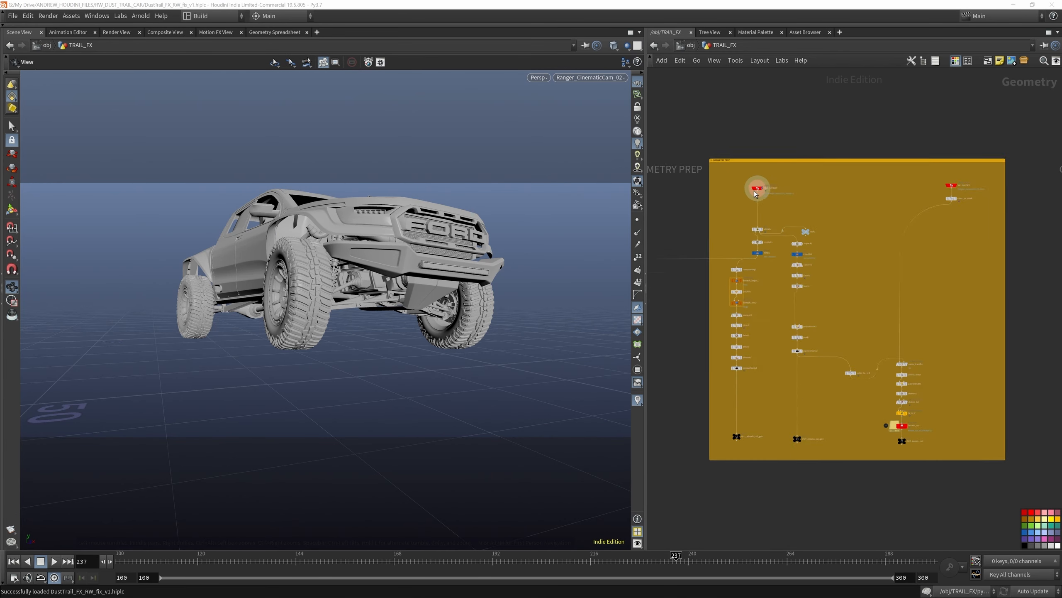
scroll(793, 170, down, 1)
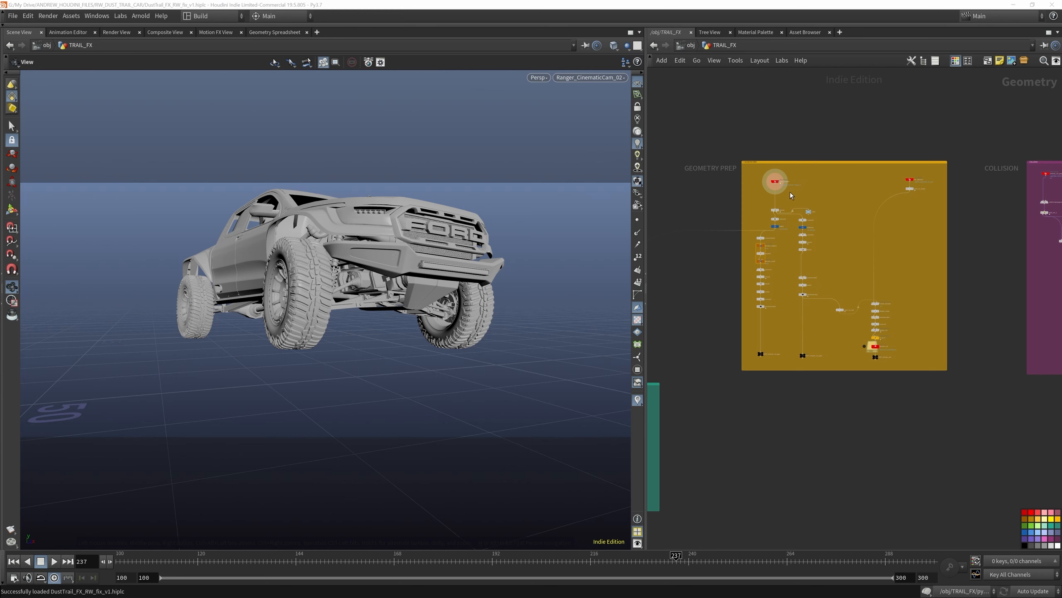
scroll(784, 188, up, 2)
scroll(771, 168, down, 1)
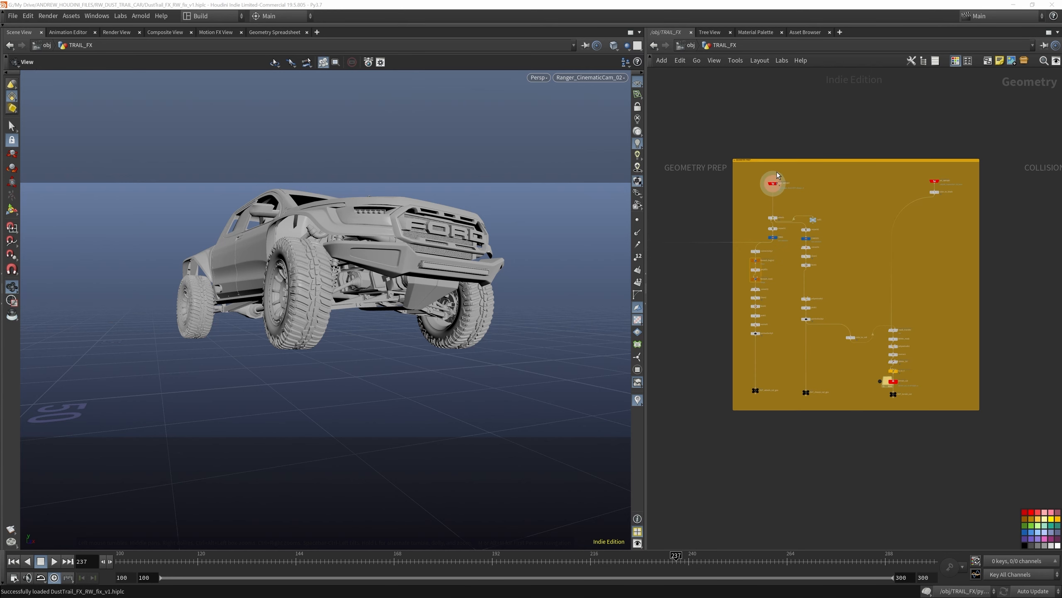
scroll(777, 174, up, 6)
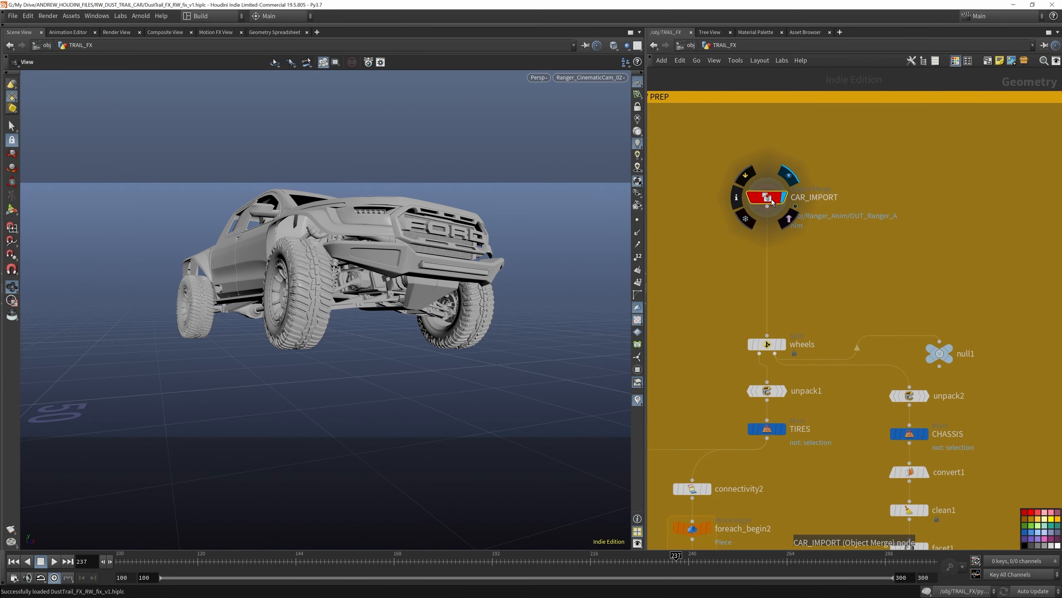
key(p)
drag(975, 335, 976, 188)
Display the wheels split node, then the remaining car body through null1
scroll(836, 293, down, 2)
scroll(813, 338, up, 3)
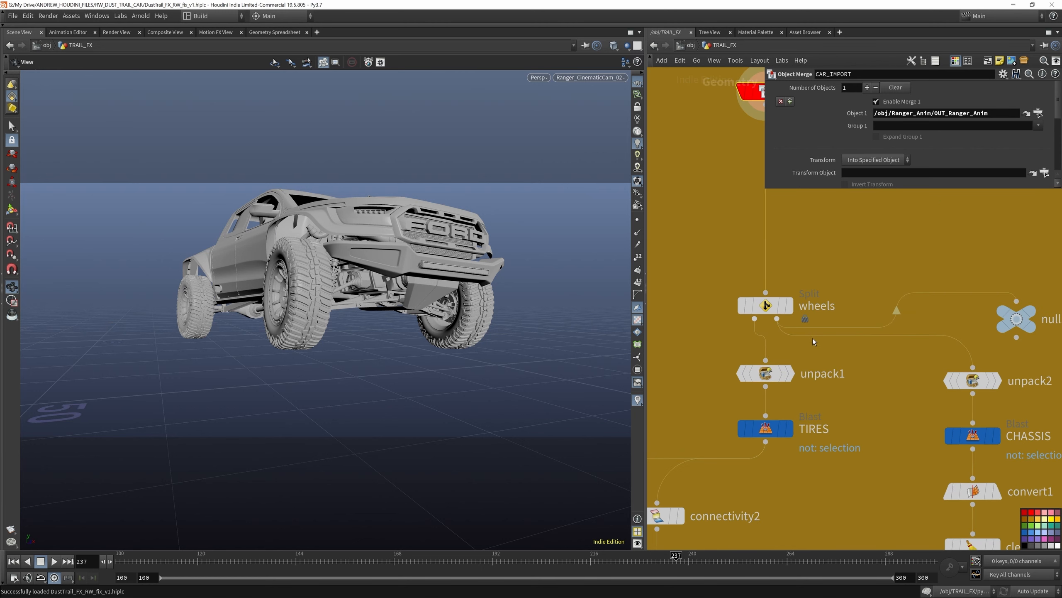
click(788, 305)
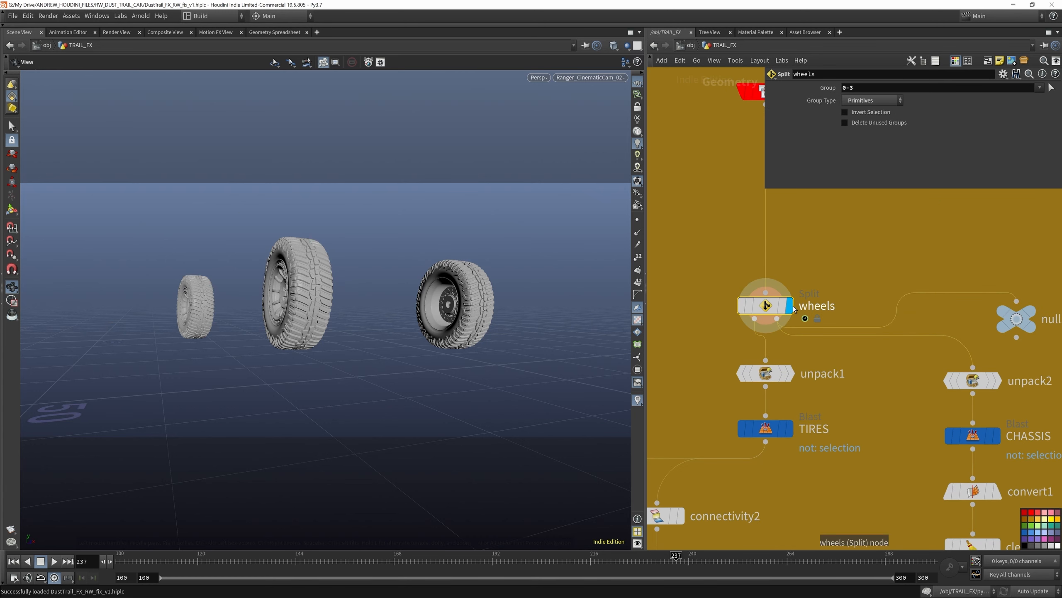
click(1034, 313)
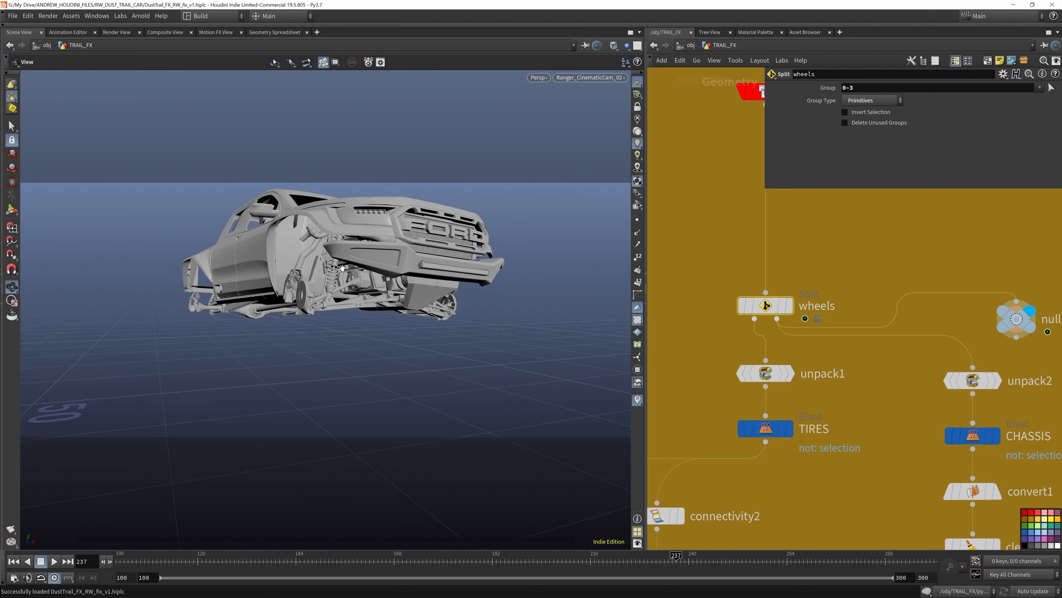
Display the unpack1 node and the TIRES blast node below it, and view the isolated tires from another angle
middle_drag(796, 385, 785, 325)
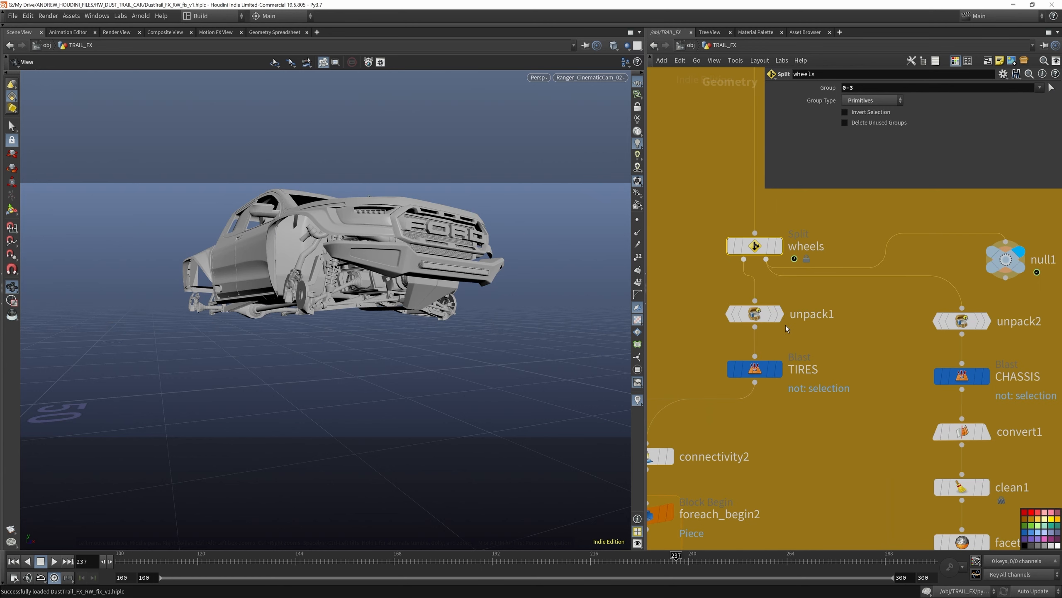
click(756, 312)
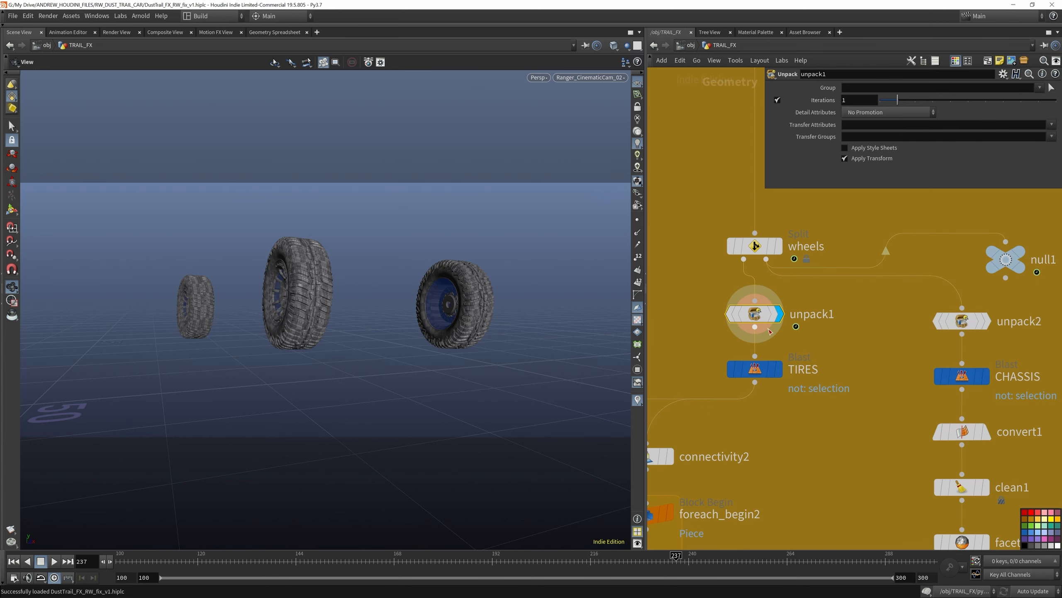
click(762, 372)
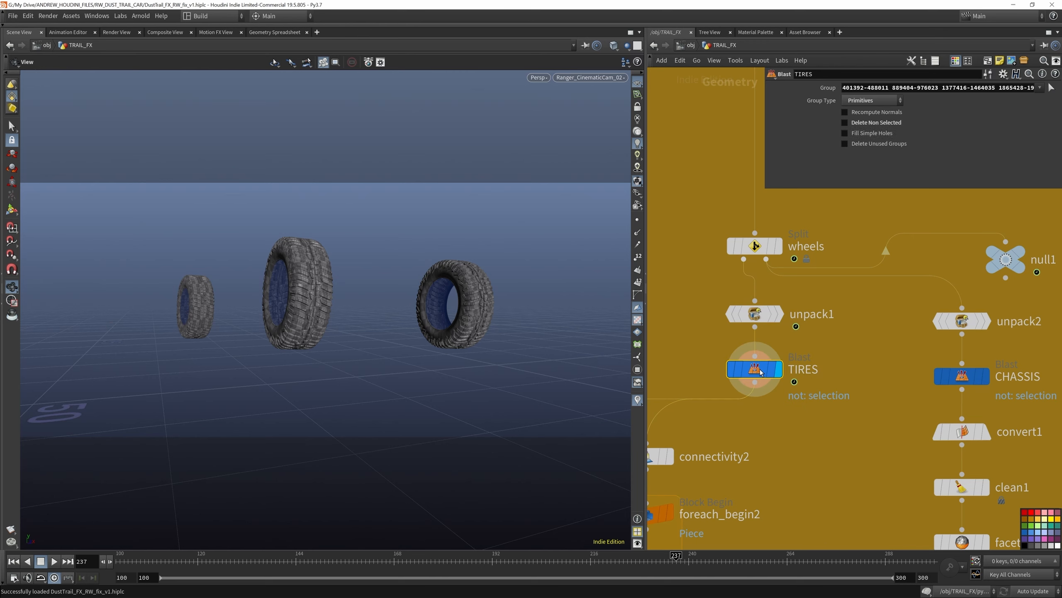
drag(279, 271, 361, 285)
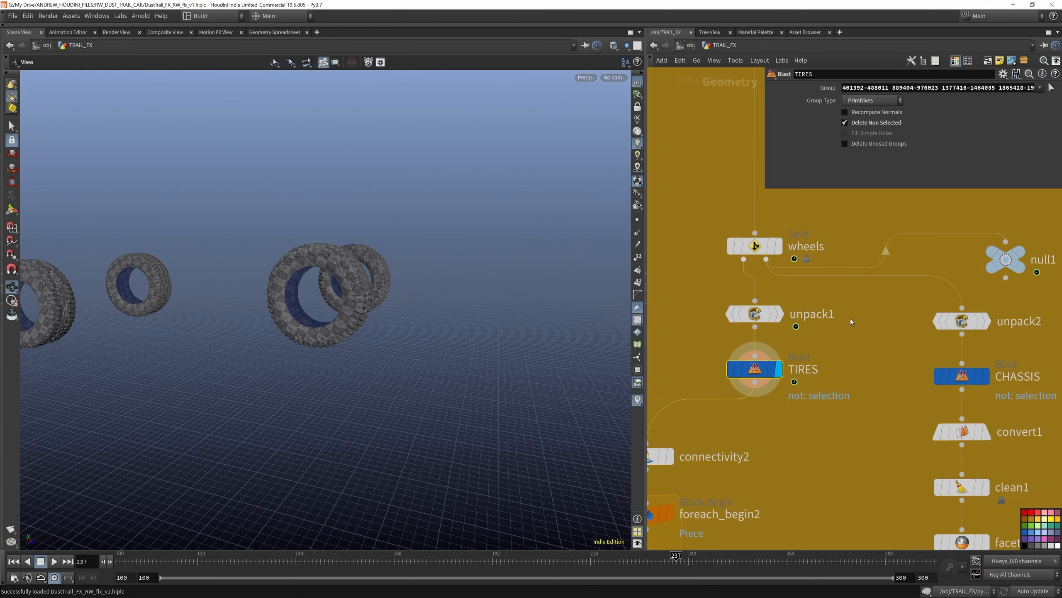
Display connectivity2 and convert2 in the tire branch and inspect the tires from several sides
scroll(850, 316, down, 5)
scroll(776, 377, up, 5)
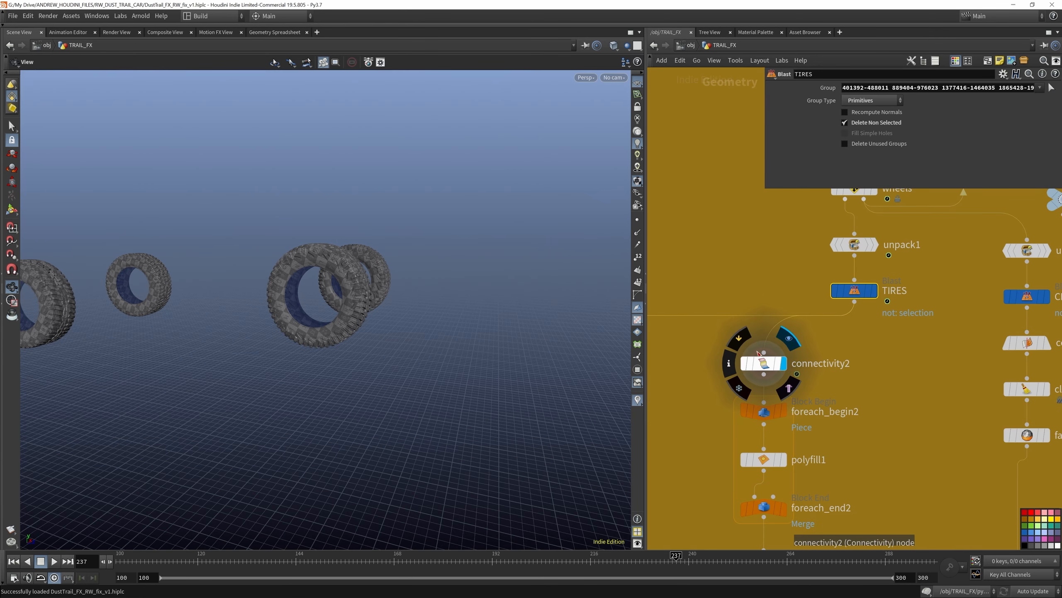
scroll(771, 291, down, 2)
scroll(775, 405, up, 4)
mouse_move(771, 463)
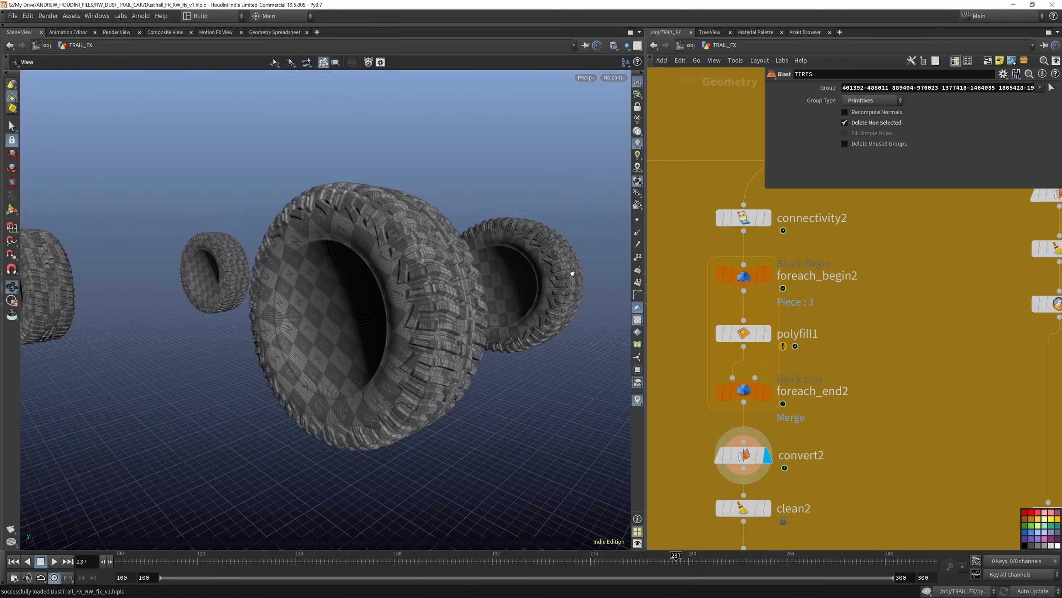
mouse_move(722, 284)
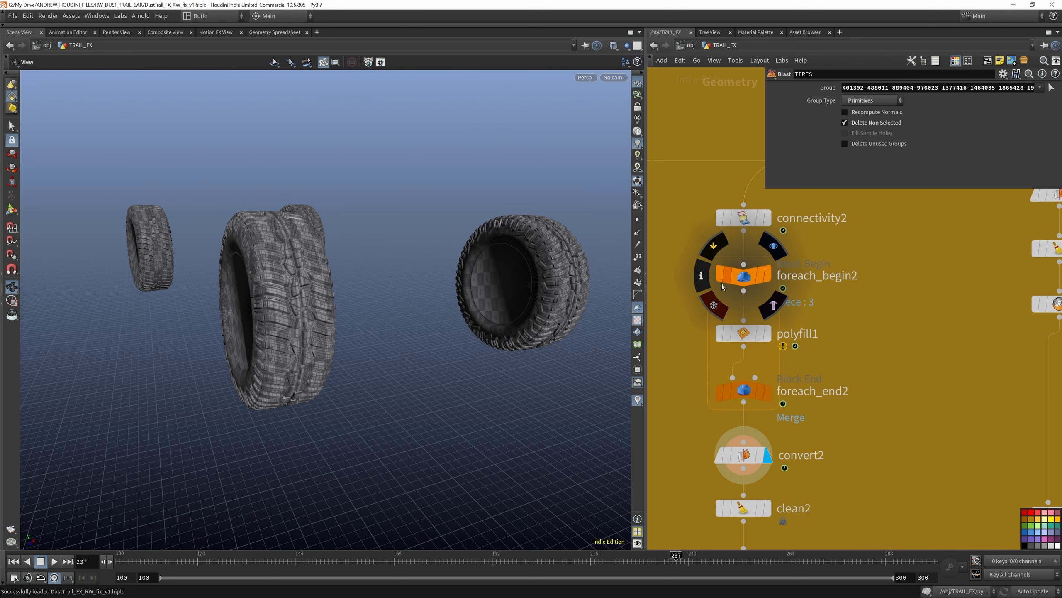
Review the tire hole filling by displaying foreach_begin2, polyfill1, foreach_end2 and convert2 in turn
click(765, 276)
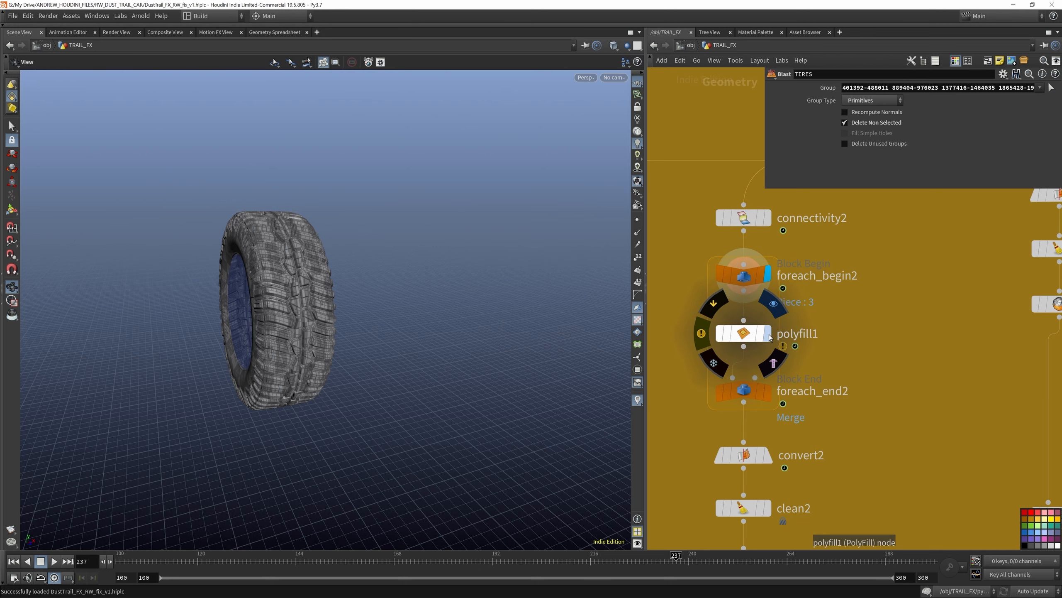
click(767, 334)
drag(133, 288, 151, 297)
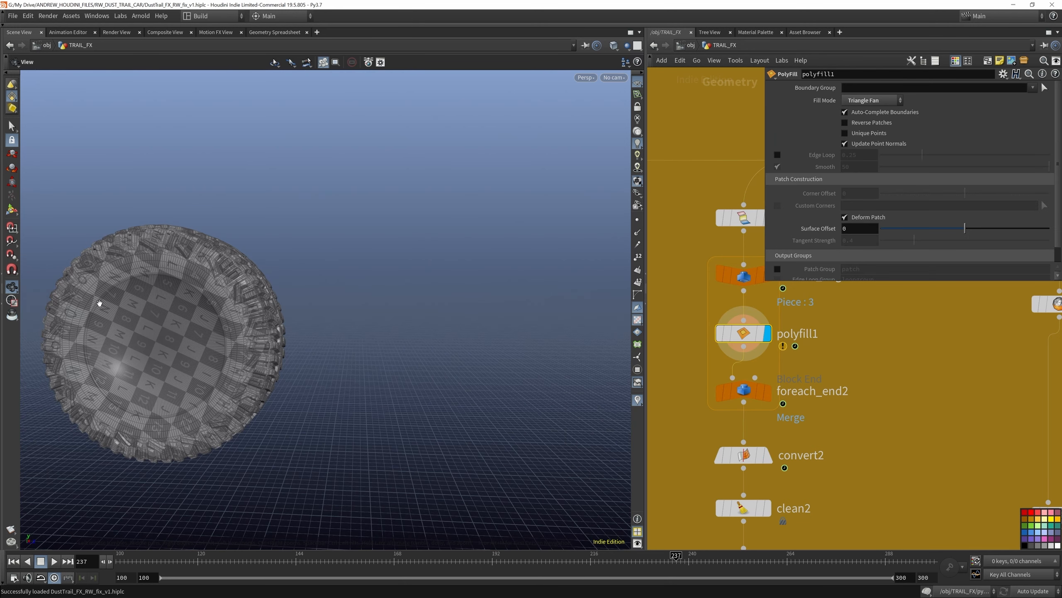
click(769, 390)
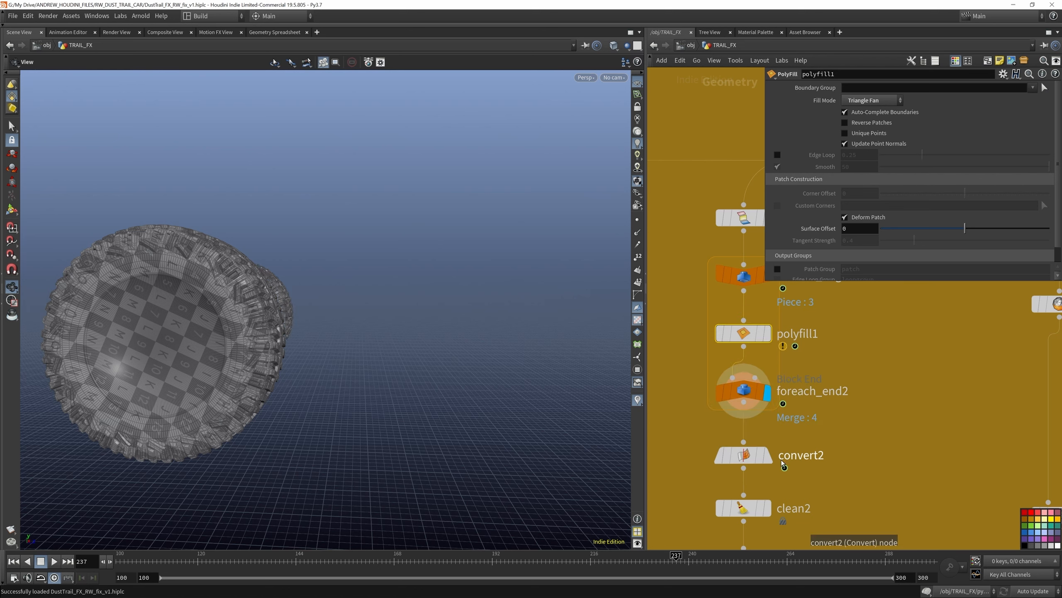
click(769, 457)
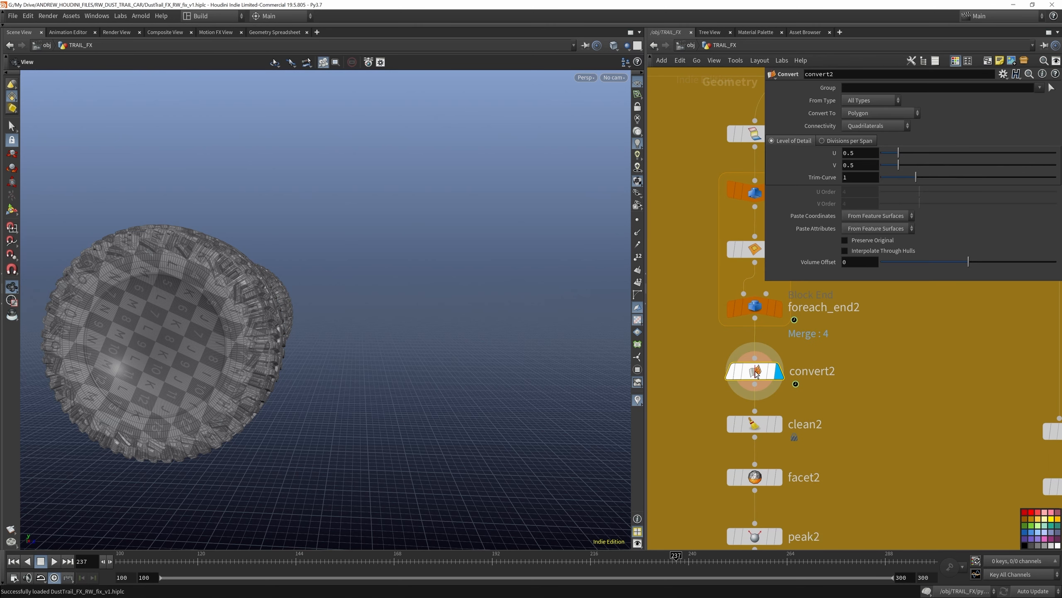
click(777, 310)
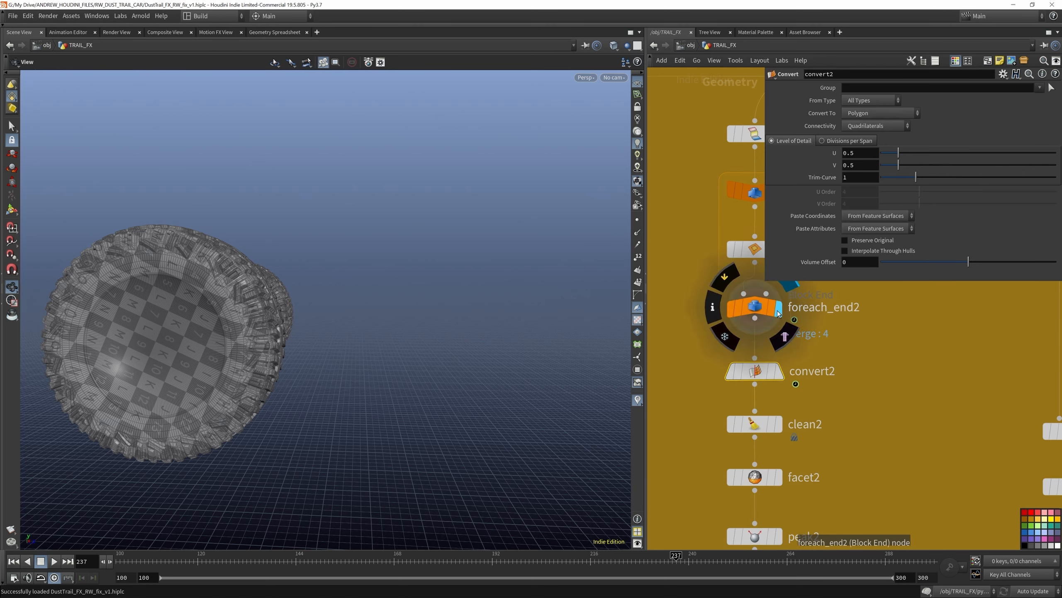
Display the clean2 node and compare its node information with that of convert2
click(778, 424)
click(755, 424)
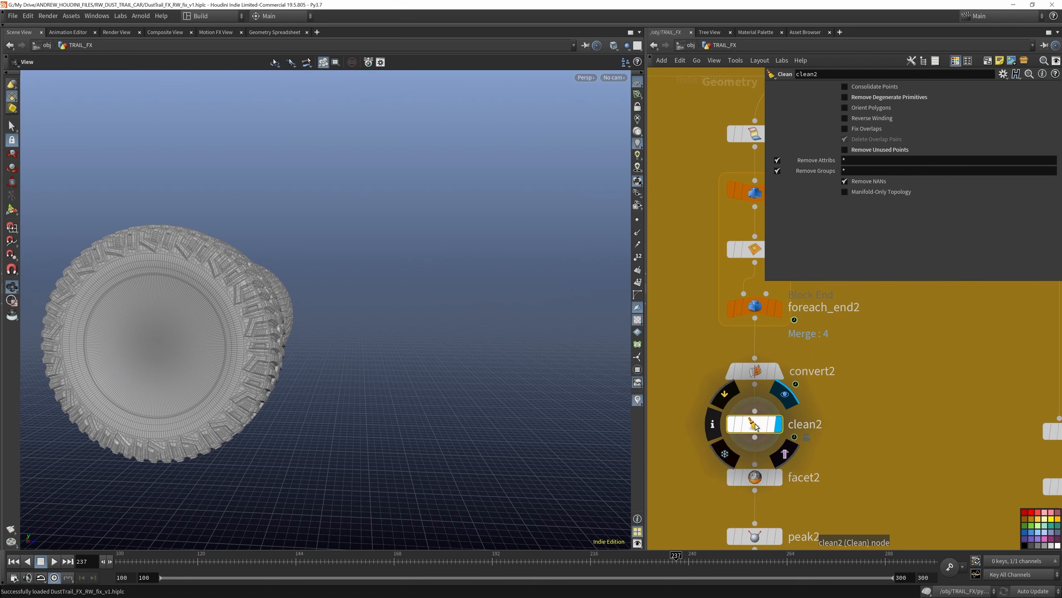
click(713, 426)
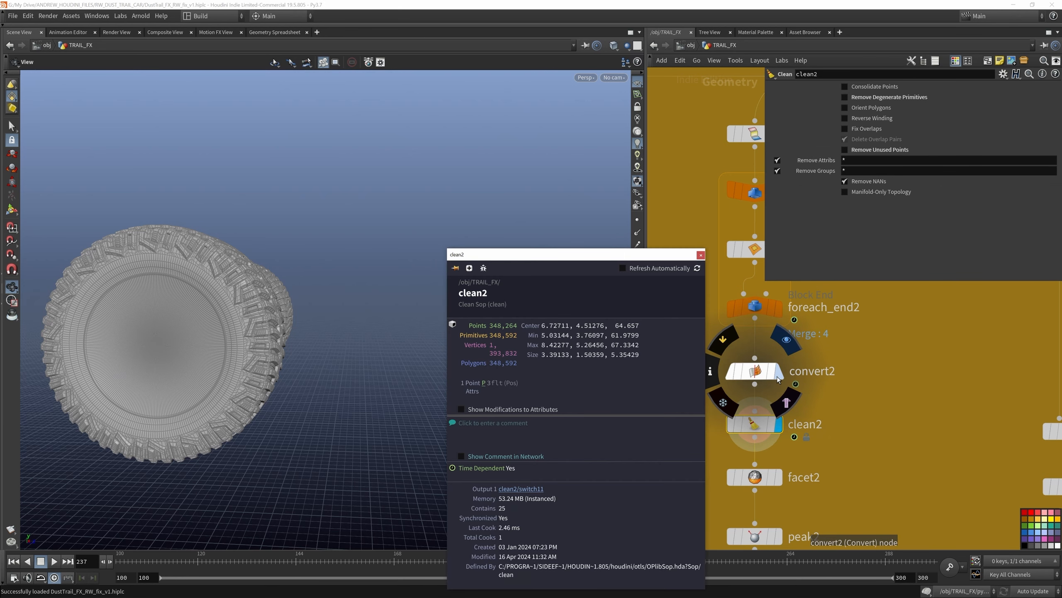
click(783, 340)
click(711, 371)
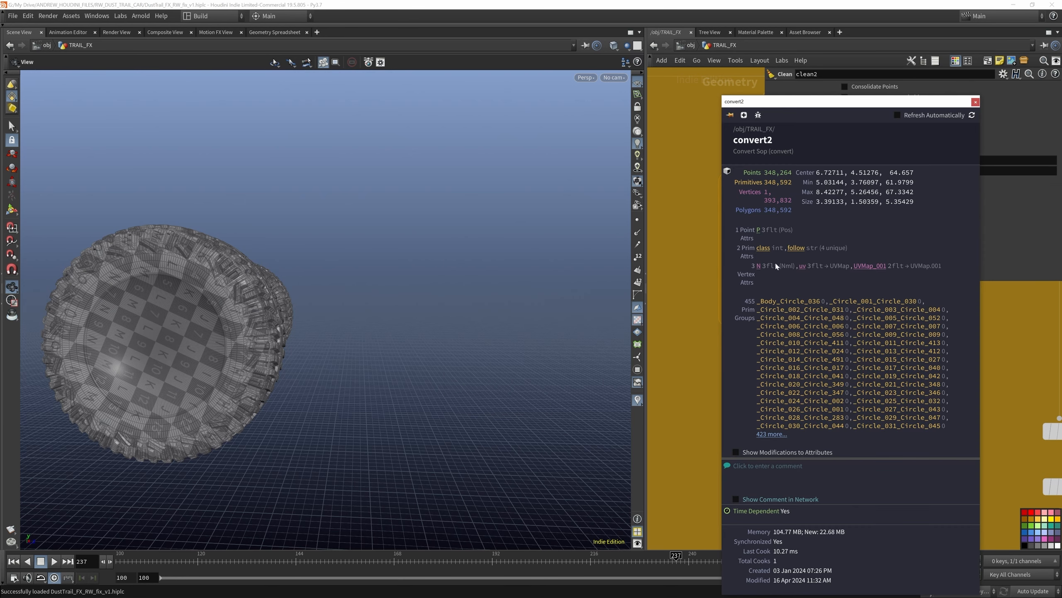
click(784, 394)
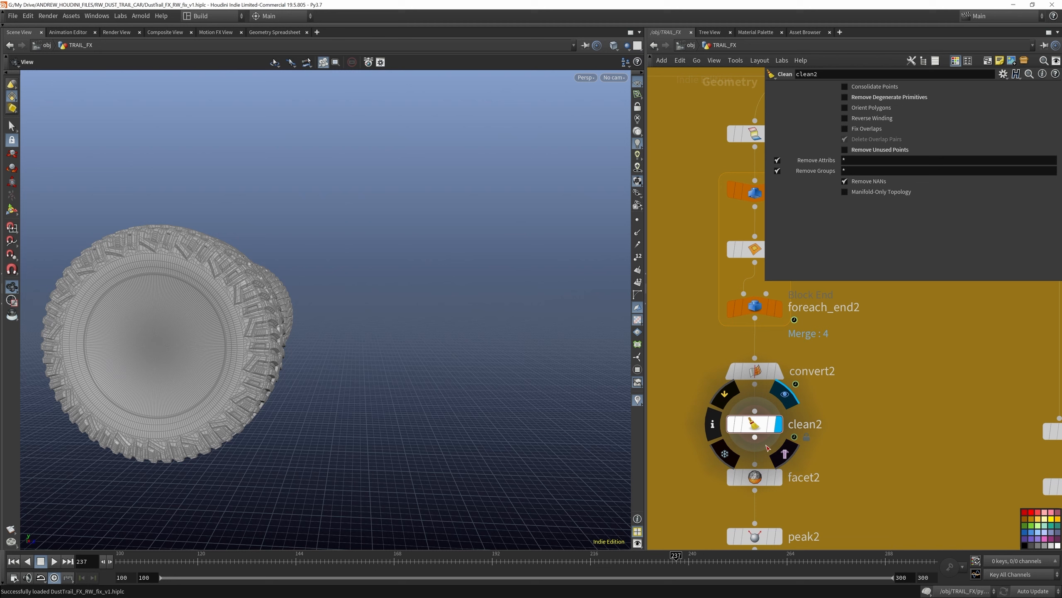
Display facet2, peak2 and normal1 in turn, and show the parameters of facet2 and normal1
click(779, 479)
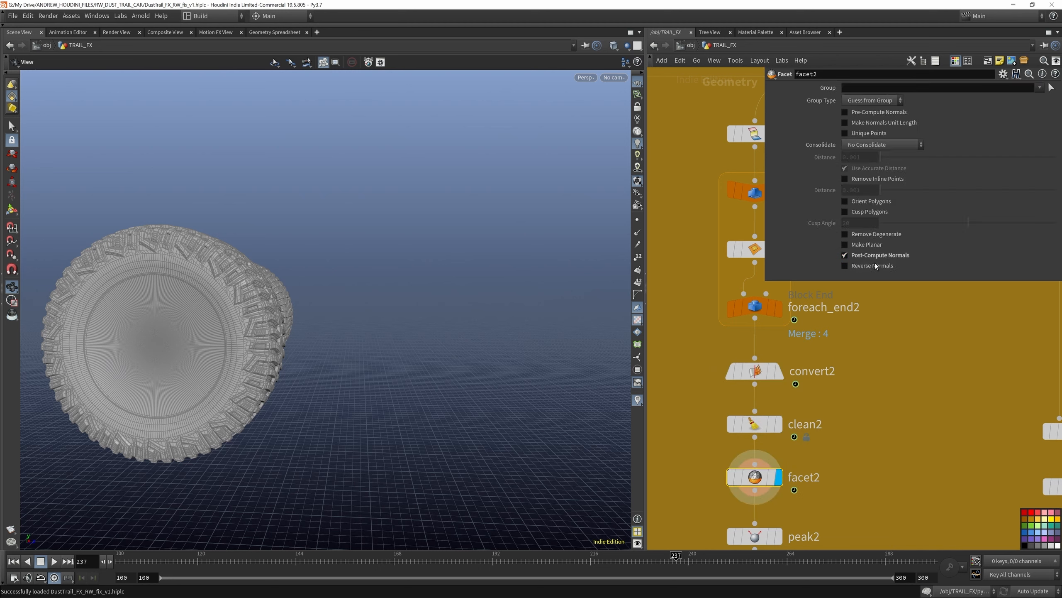
scroll(754, 412, down, 3)
click(778, 439)
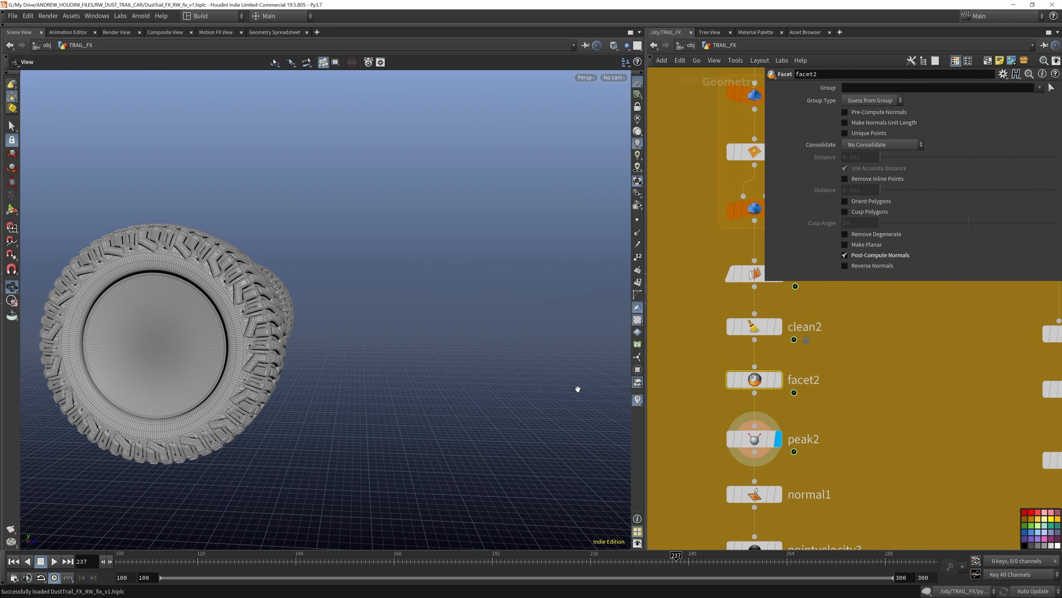
scroll(770, 452, down, 2)
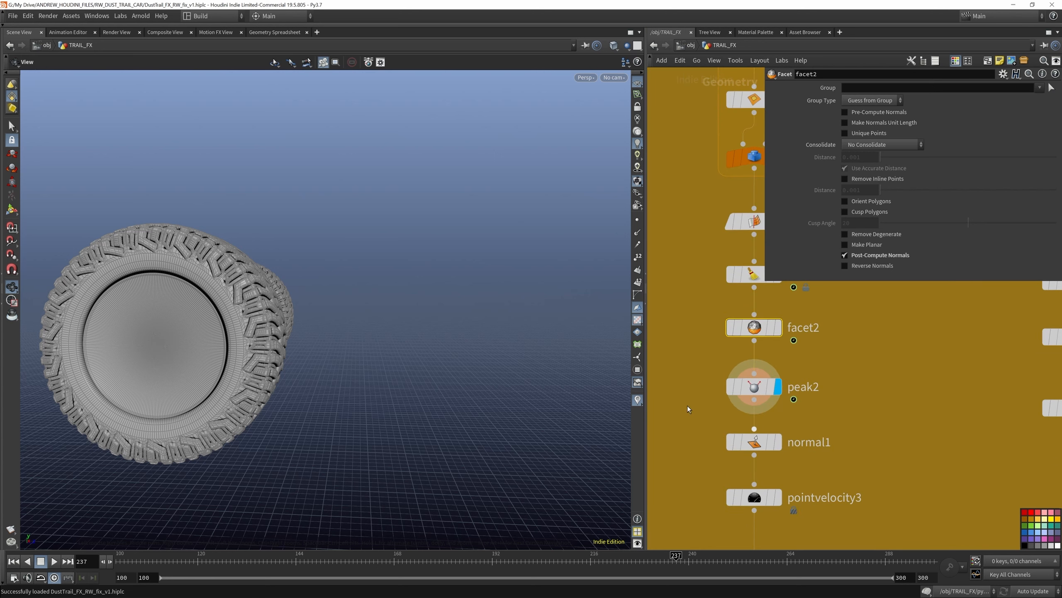
click(777, 441)
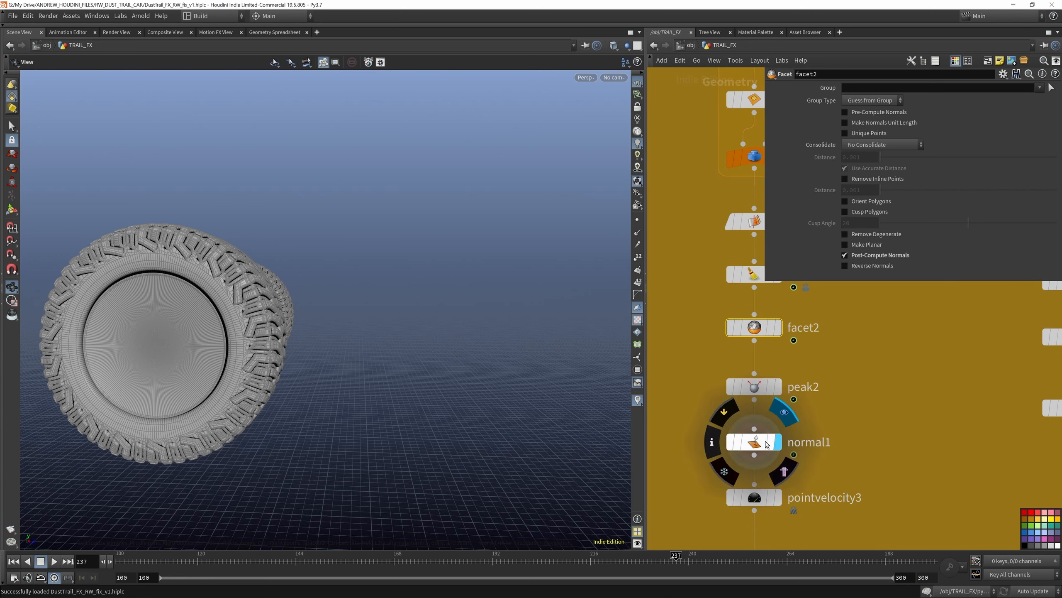
click(753, 442)
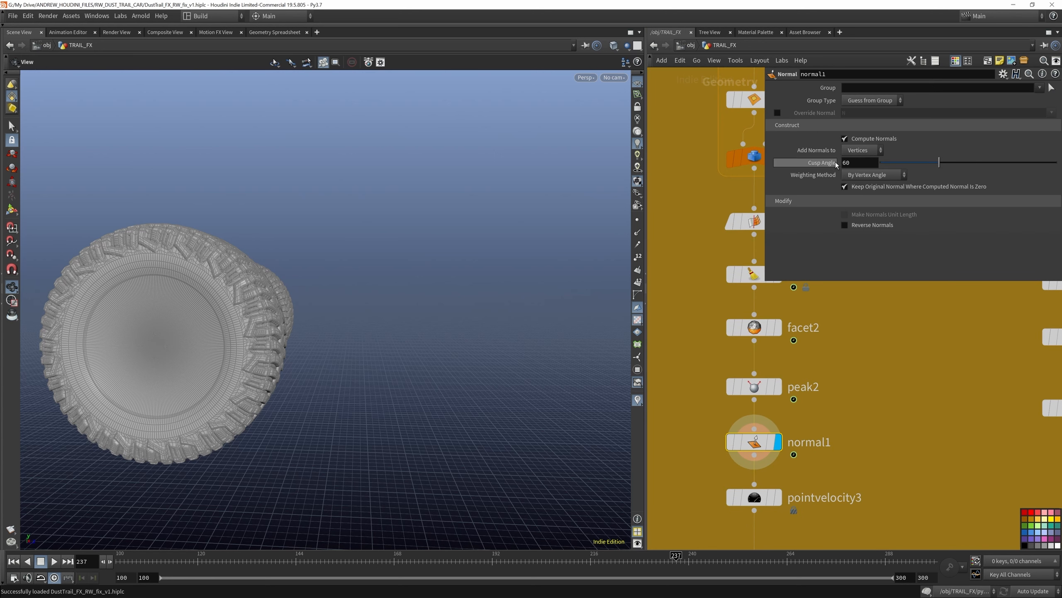
Display pointvelocity3 with its parameters and turn on point trails to inspect the tire velocities
mouse_move(839, 164)
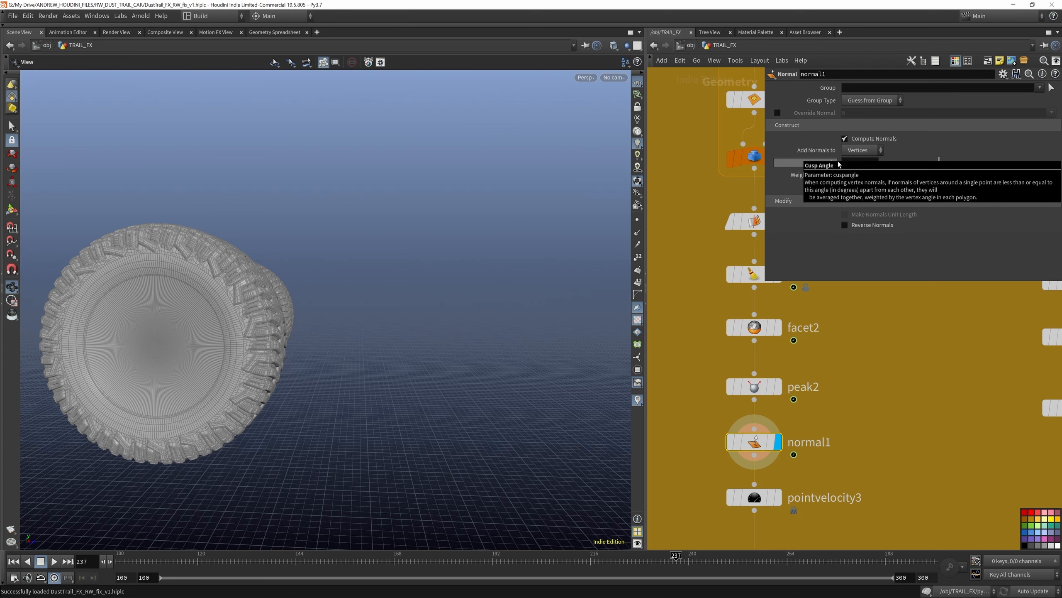
scroll(770, 283, down, 3)
scroll(763, 409, up, 3)
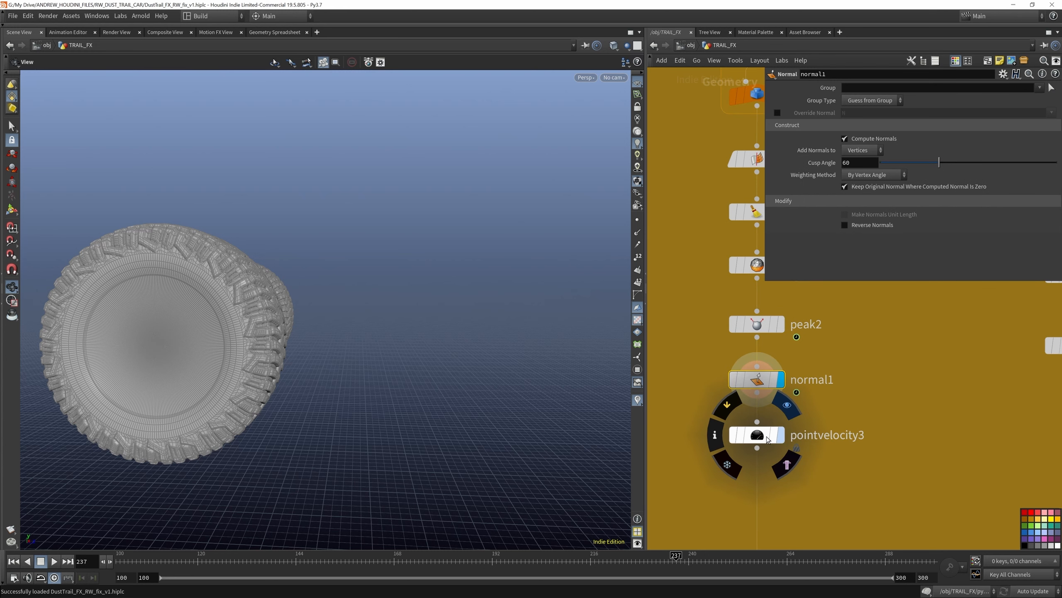
click(767, 439)
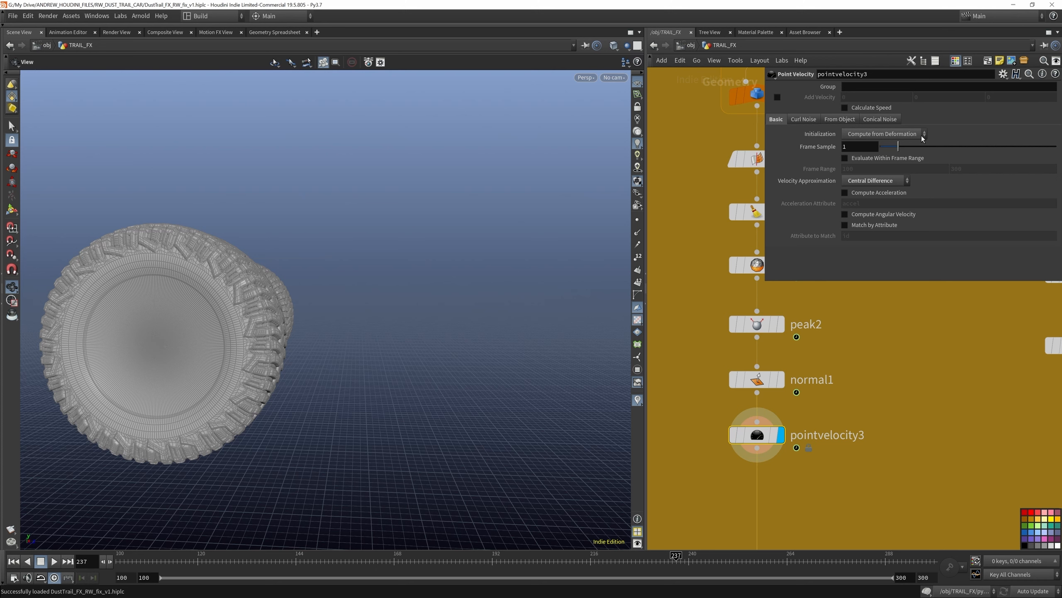
click(640, 246)
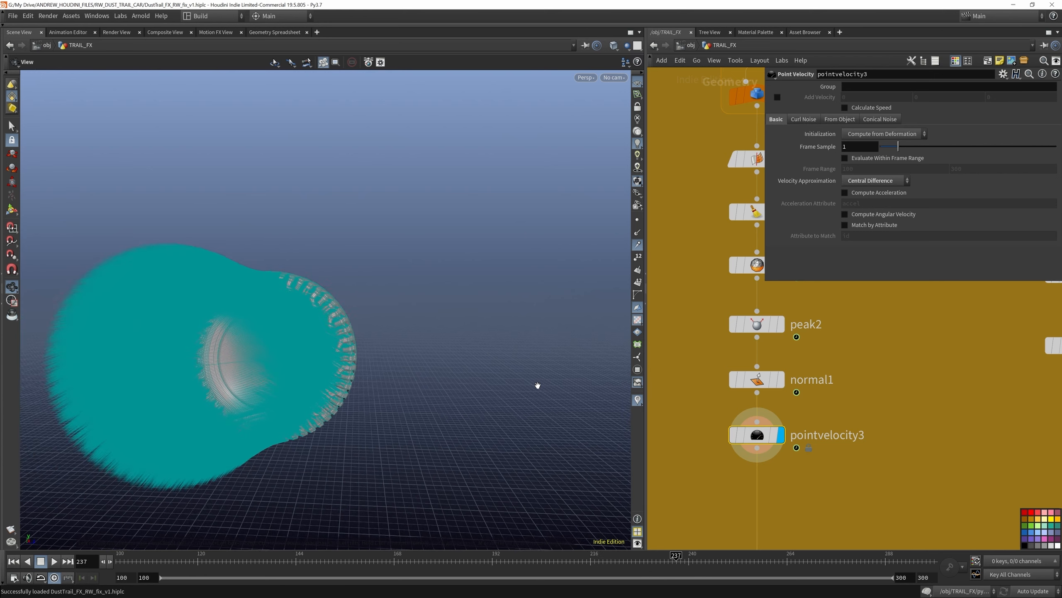
drag(376, 326, 375, 352)
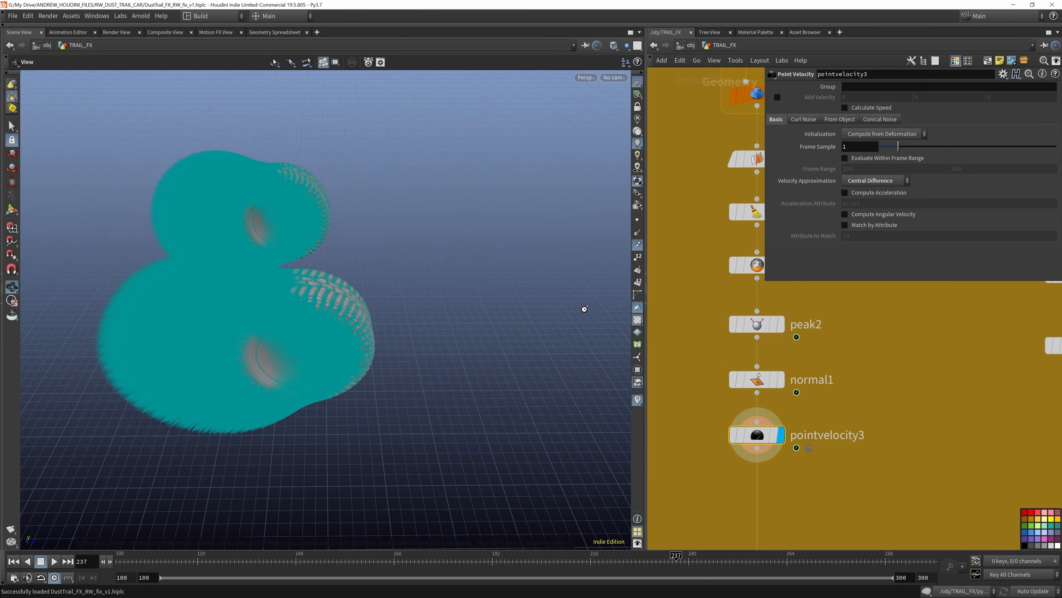
Display the OUT_wheels_col_geo output null at the end of the tire branch with all four wheels in view
scroll(587, 313, down, 5)
click(804, 464)
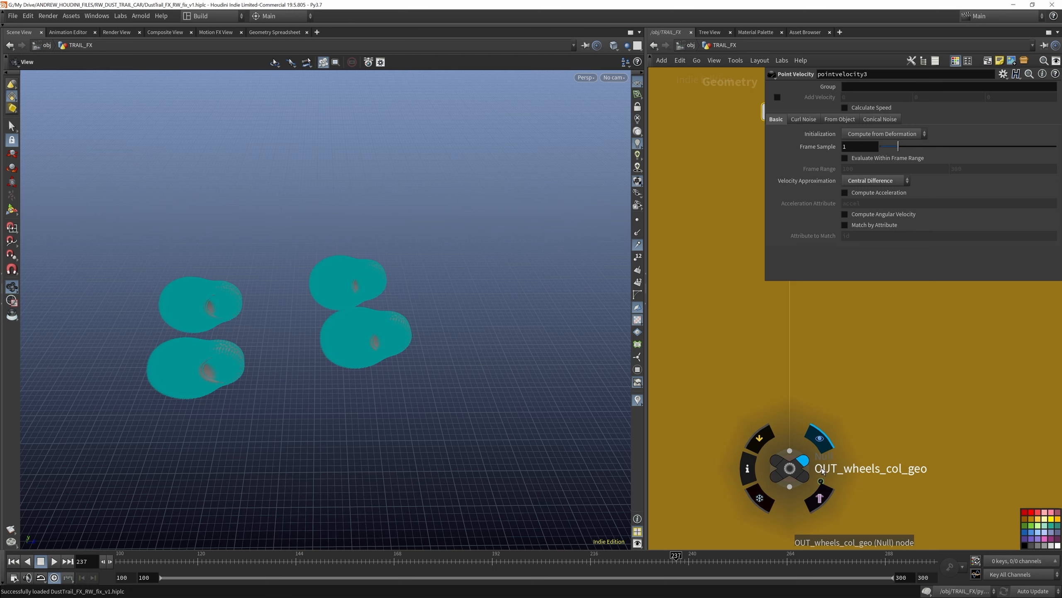
scroll(819, 456, down, 10)
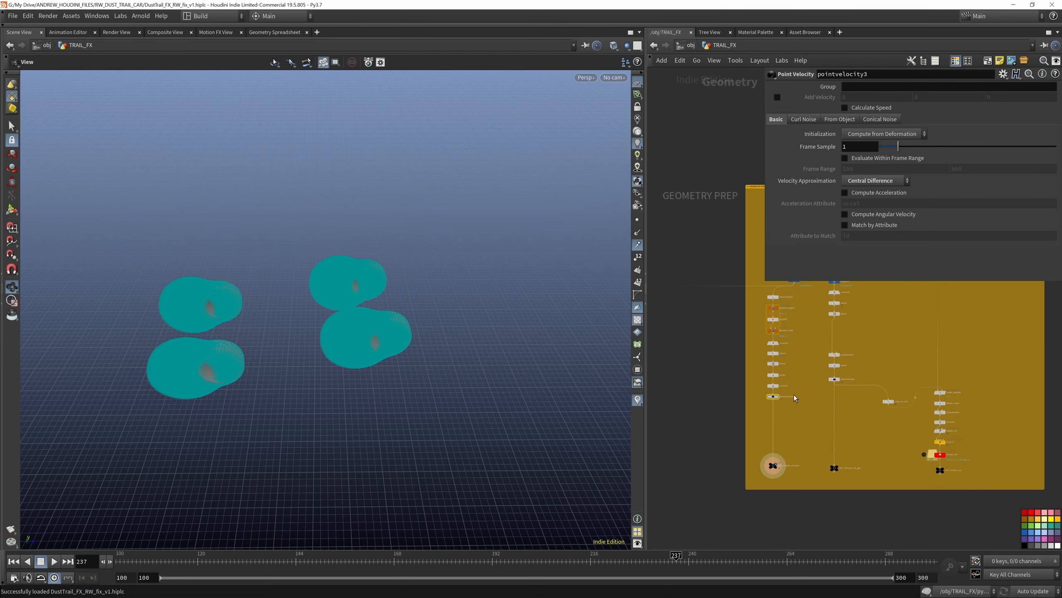
Display the CHASSIS blast and convert1 nodes in turn and inspect the truck body from the side
scroll(814, 349, up, 10)
mouse_move(804, 344)
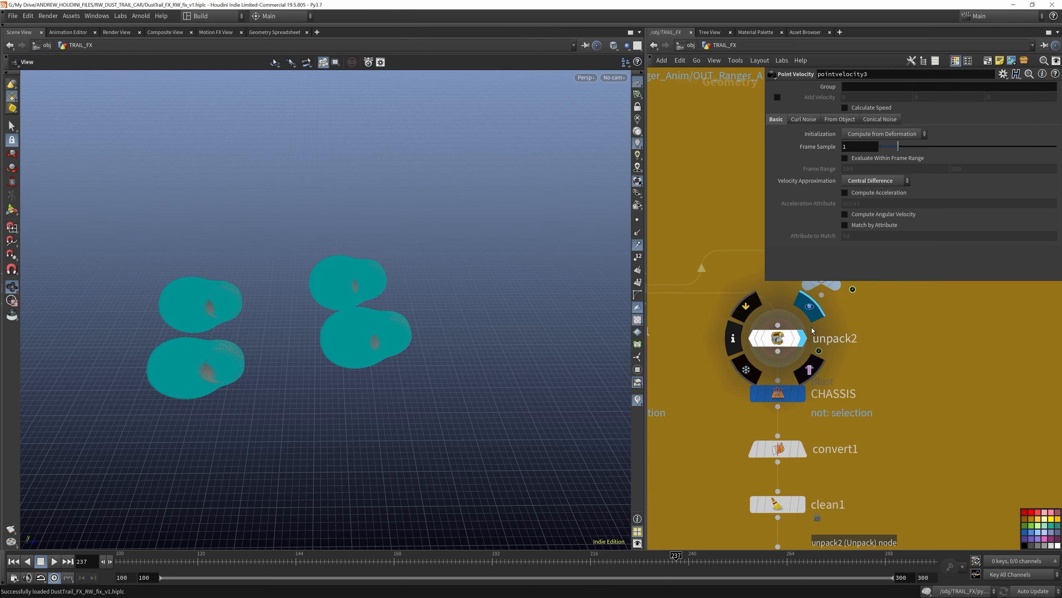
scroll(811, 327, down, 3)
scroll(802, 377, up, 3)
click(808, 355)
scroll(402, 330, up, 4)
drag(397, 327, 495, 253)
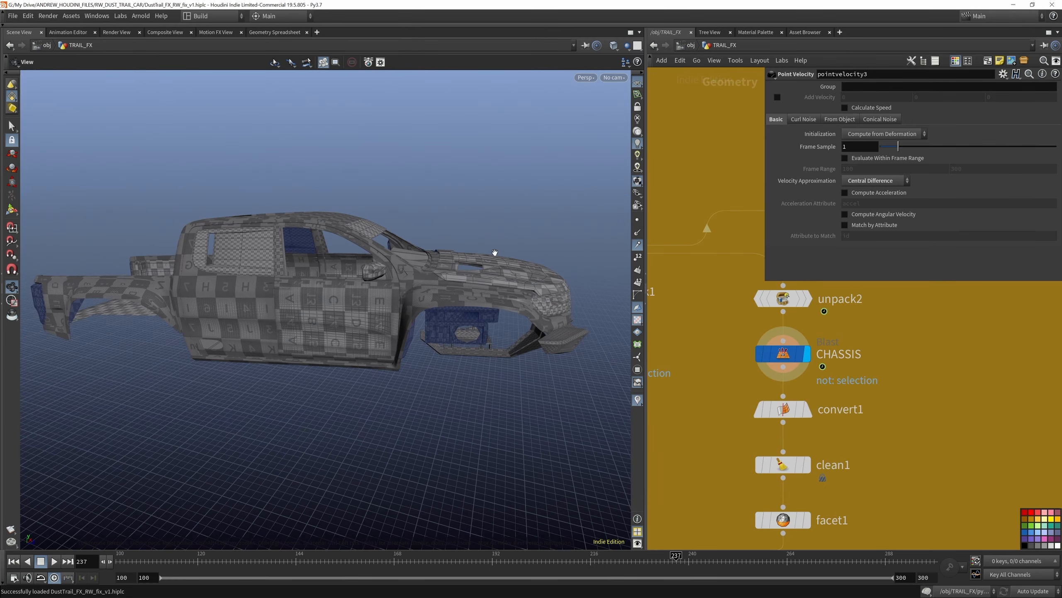
click(811, 401)
scroll(810, 390, down, 3)
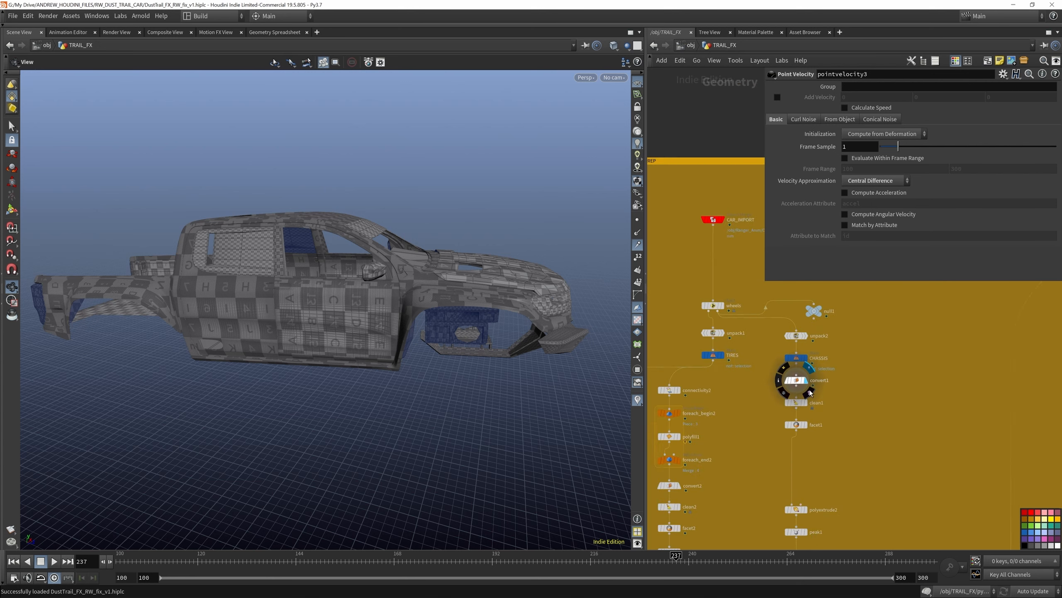
Display polyextrude2 in the chassis branch, show its parameters, and inspect the extruded body panels up close
scroll(811, 414, up, 2)
scroll(802, 360, down, 3)
scroll(800, 472, up, 4)
scroll(807, 389, down, 3)
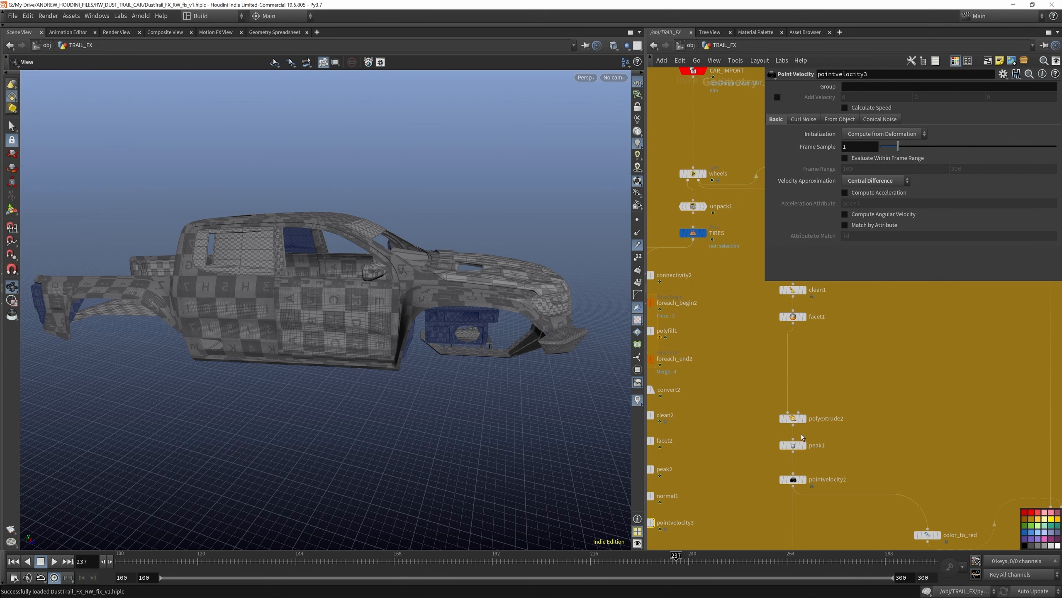
scroll(802, 434, up, 3)
click(809, 405)
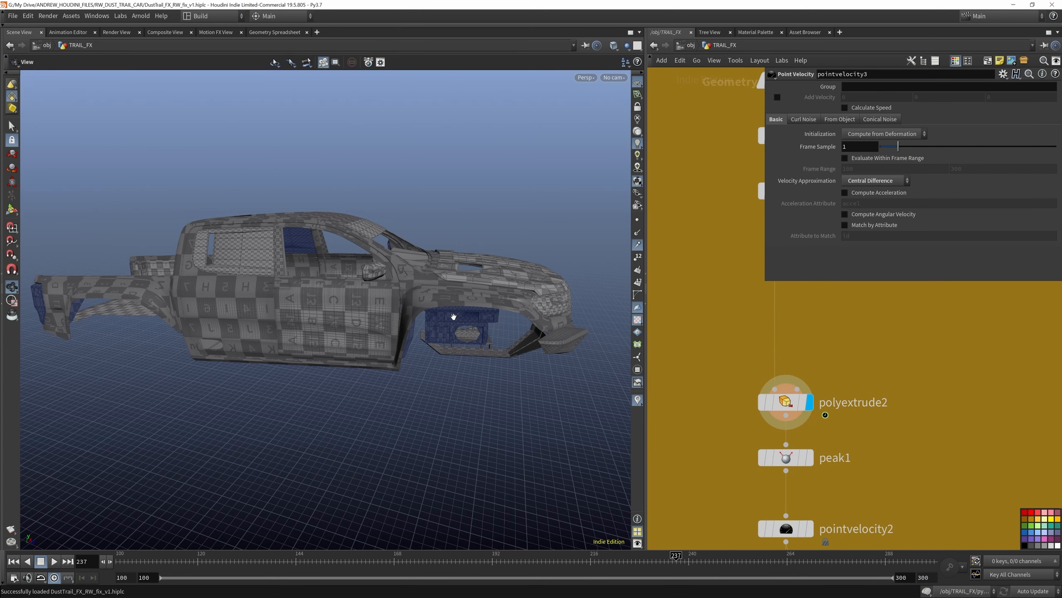
click(787, 402)
click(786, 402)
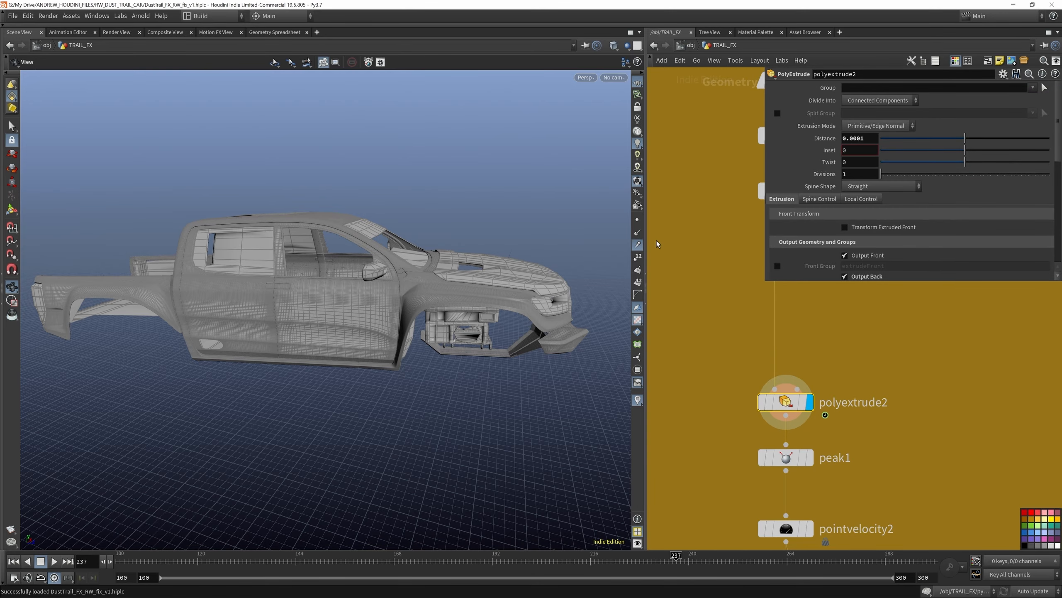
scroll(515, 286, up, 10)
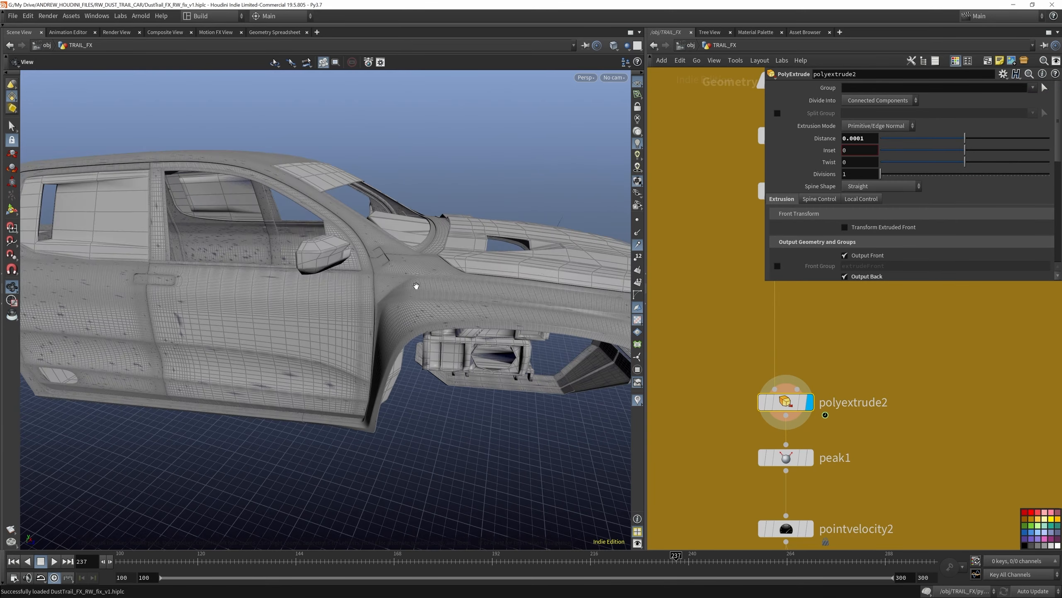
drag(453, 278, 404, 295)
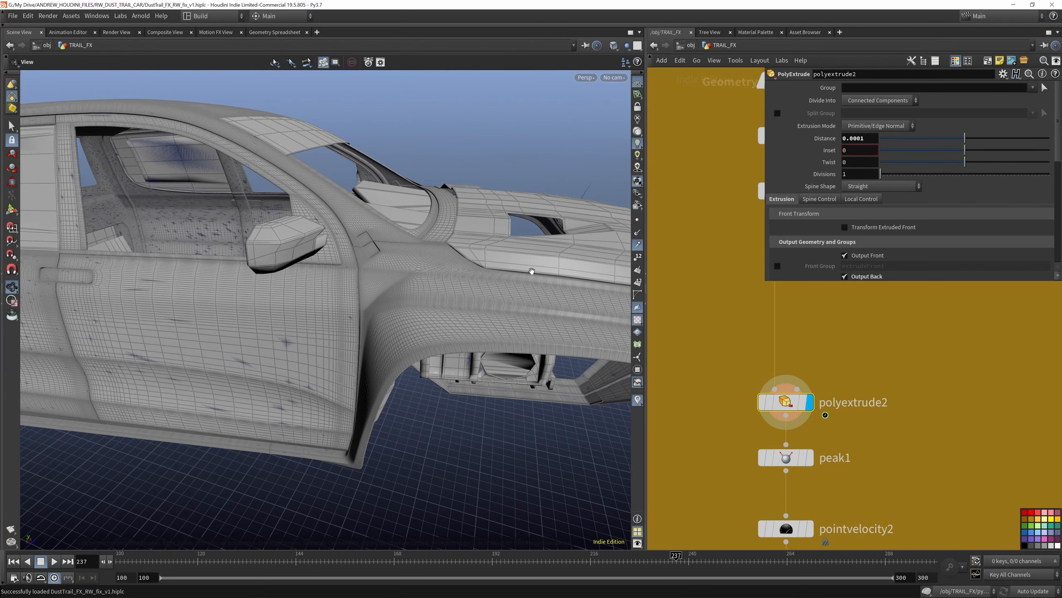
drag(532, 271, 522, 277)
scroll(861, 228, down, 2)
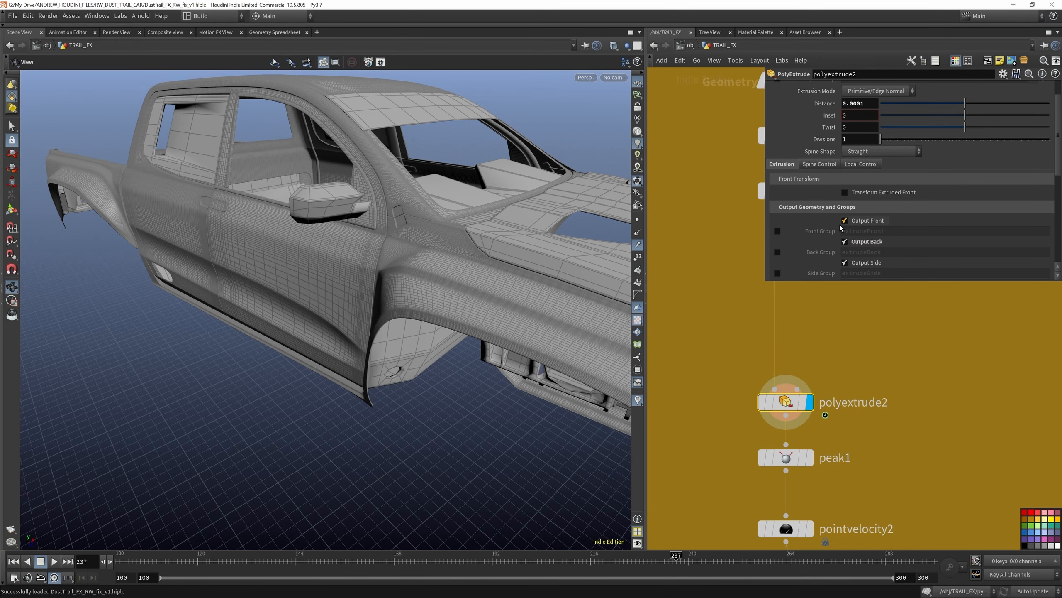
Display peak1 and pointvelocity2 in turn and show their parameters
middle_drag(831, 427, 830, 373)
click(810, 404)
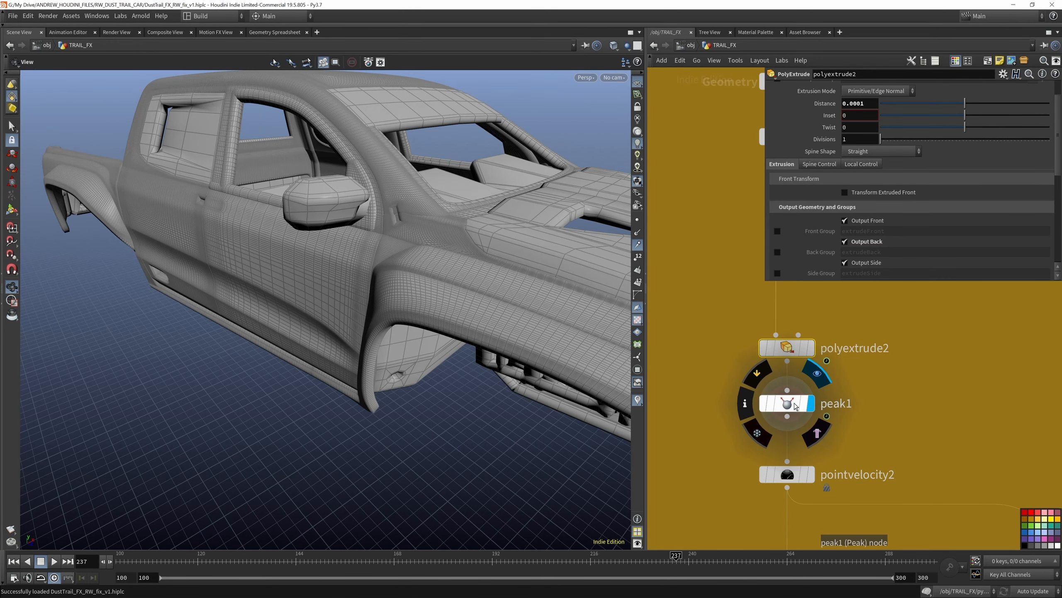
click(787, 403)
scroll(831, 367, down, 3)
scroll(826, 389, up, 3)
mouse_move(810, 403)
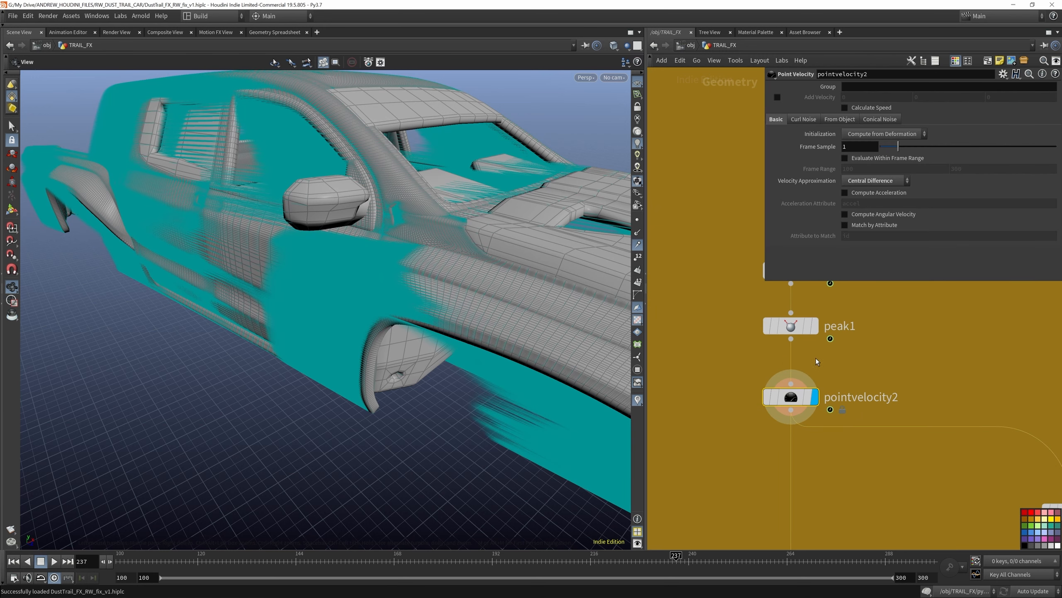
Display the color_to_red node that branches off pointvelocity2 and inspect the colored chassis
scroll(811, 358, down, 7)
scroll(845, 394, up, 5)
scroll(842, 360, down, 3)
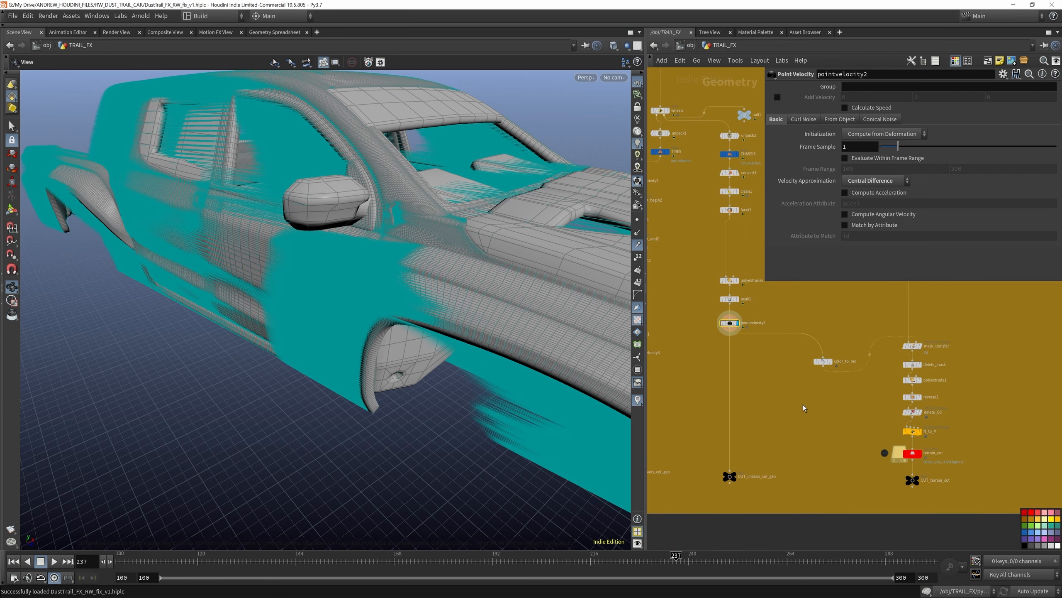
scroll(737, 465, up, 3)
scroll(761, 444, down, 6)
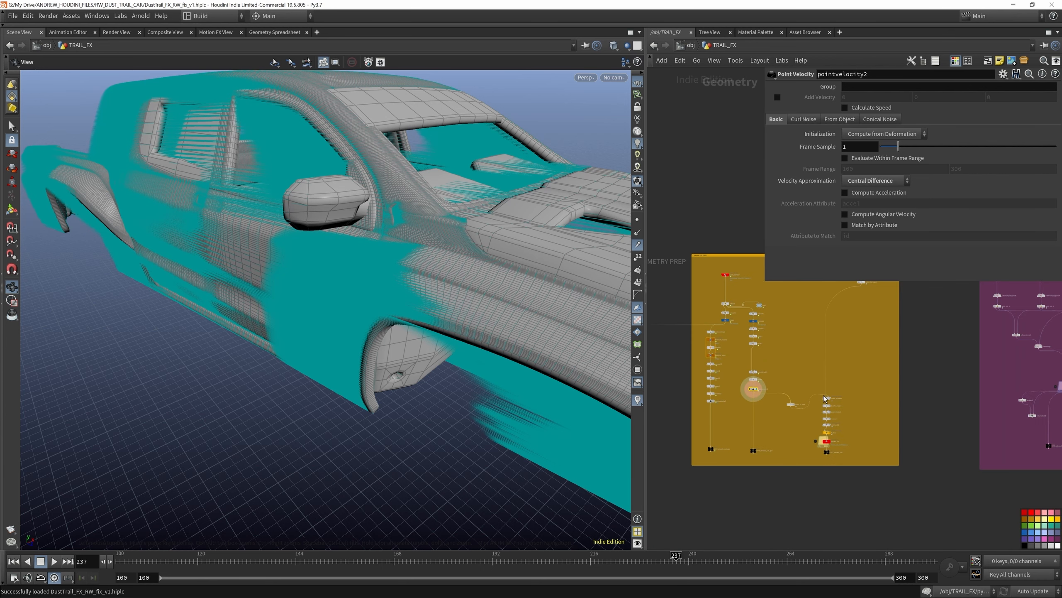
scroll(780, 414, up, 8)
click(752, 392)
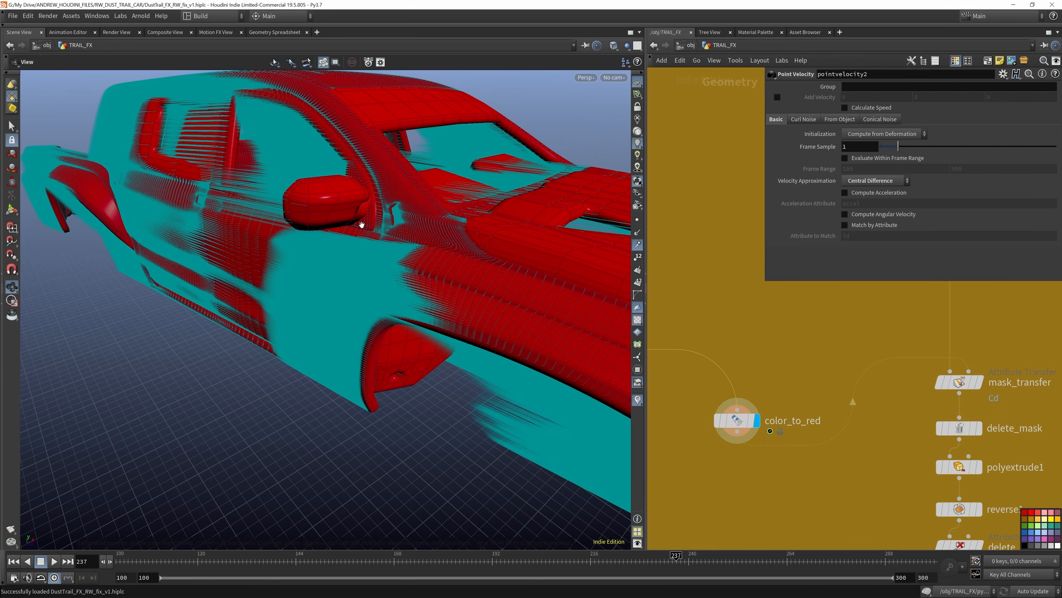
drag(411, 257, 480, 382)
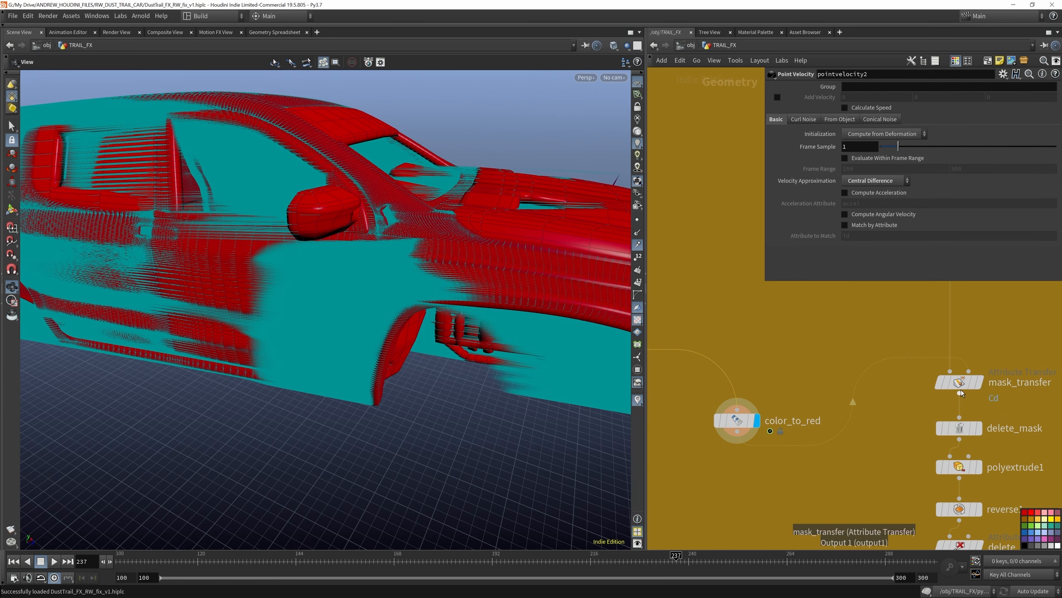
Display the HF_IMPORT terrain and color_to_black in turn, and show the parameters of color_to_black
scroll(833, 450, down, 6)
scroll(835, 460, down, 3)
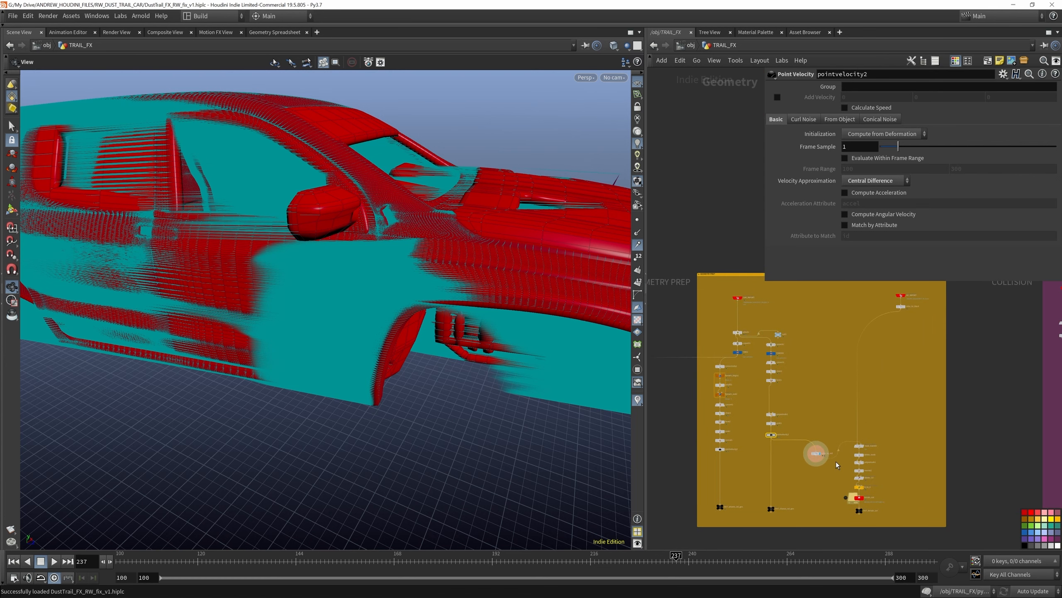
scroll(920, 301, up, 10)
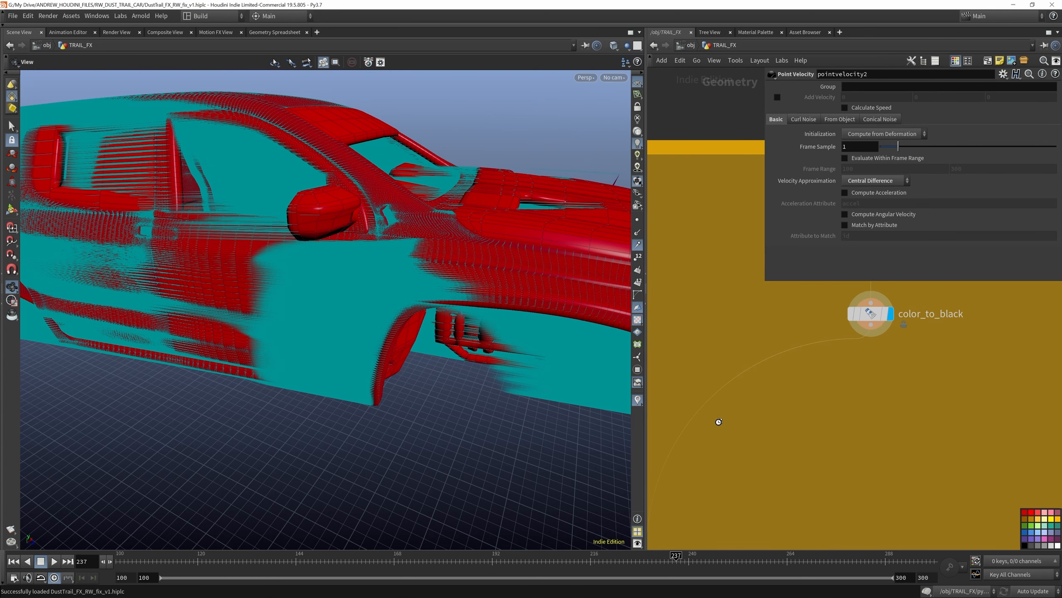
scroll(861, 401, down, 4)
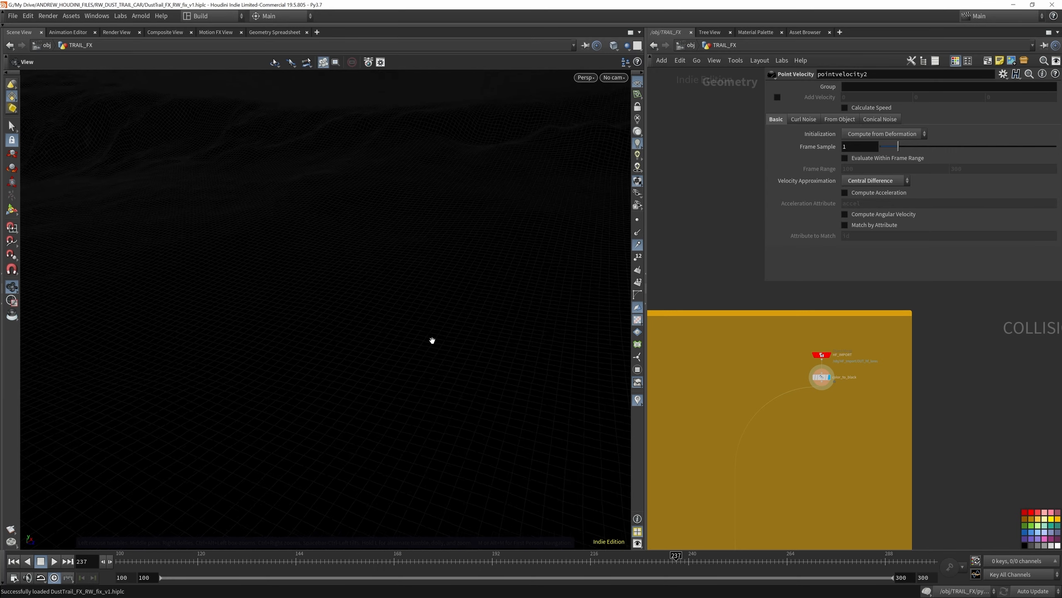
scroll(835, 380, up, 5)
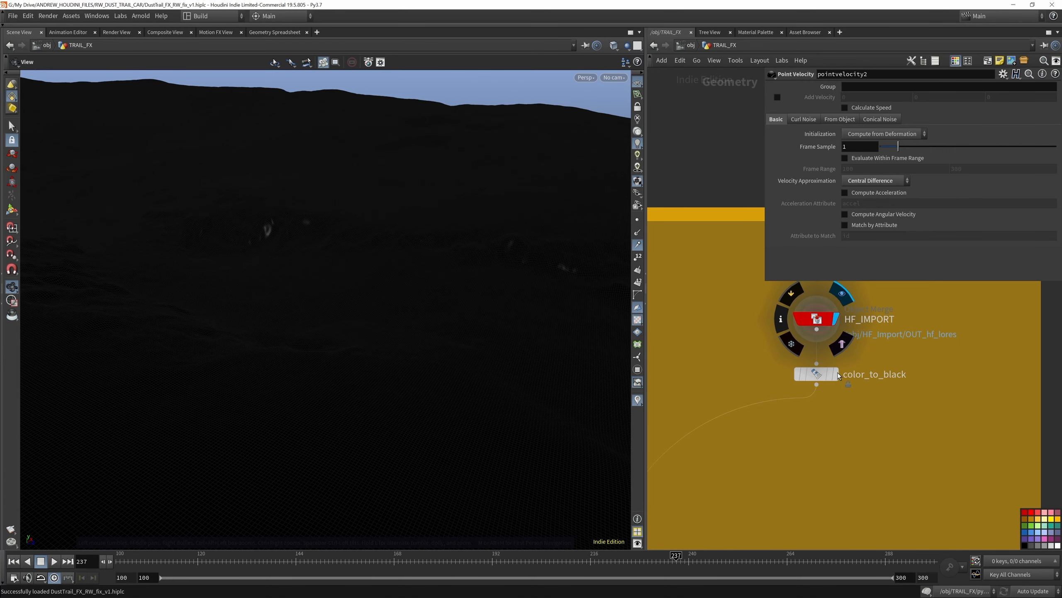
click(837, 374)
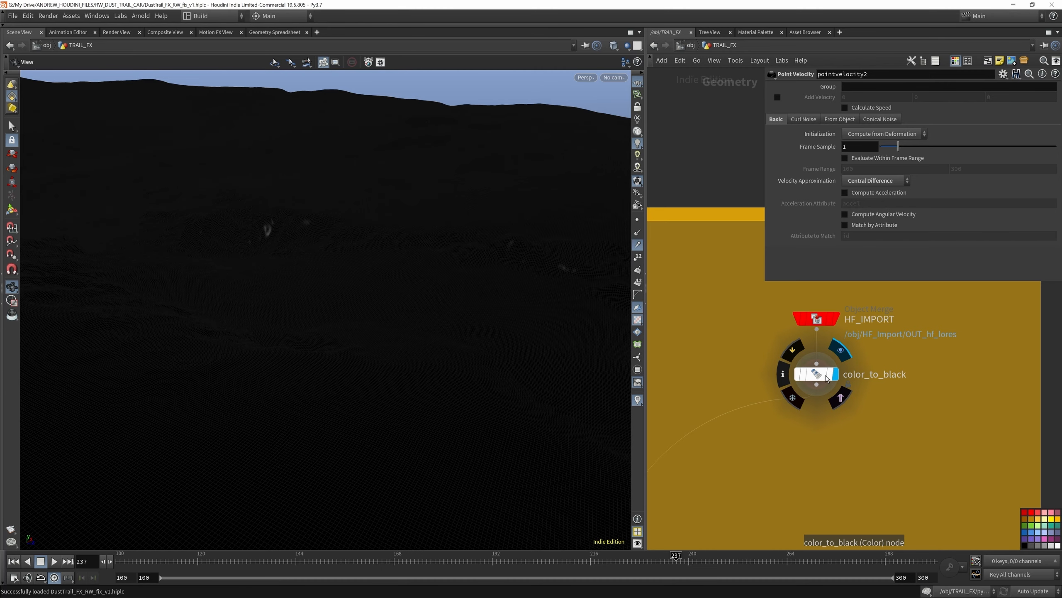
click(822, 374)
scroll(819, 360, down, 5)
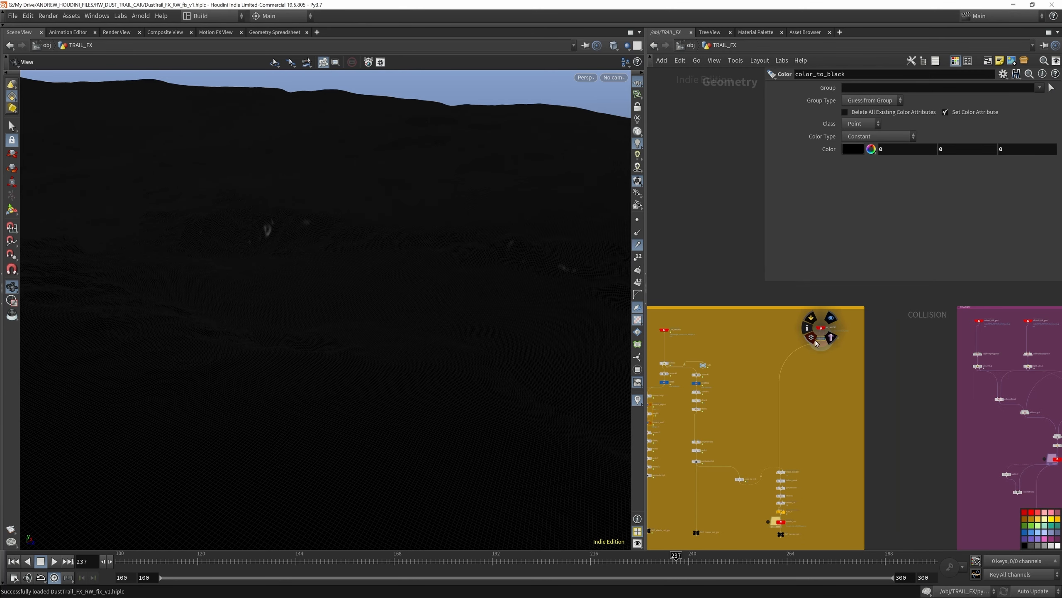
Display mask_transfer and show its attribute transfer conditions
scroll(783, 473, up, 10)
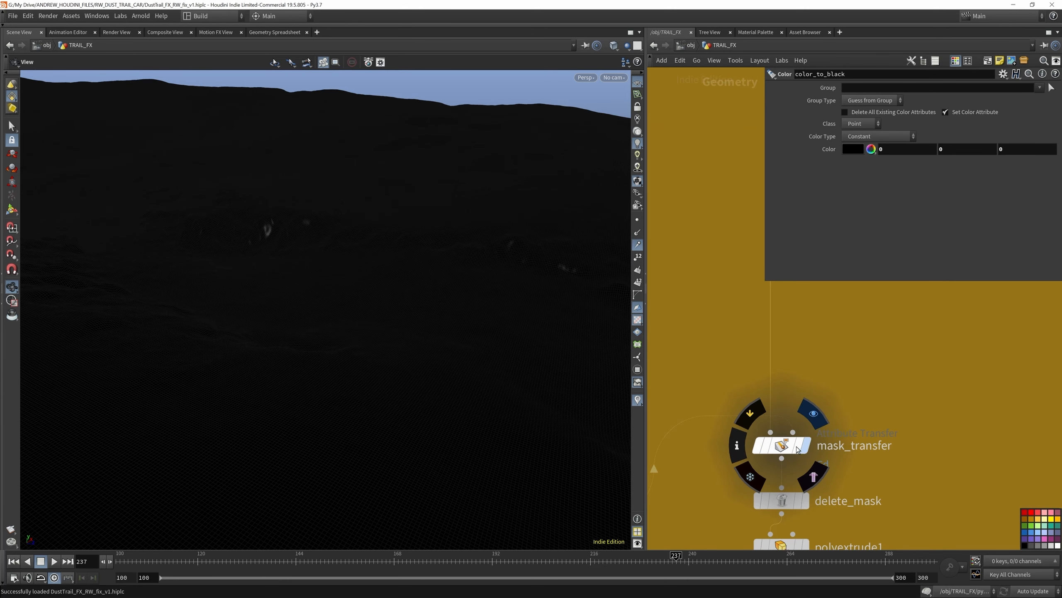
click(797, 448)
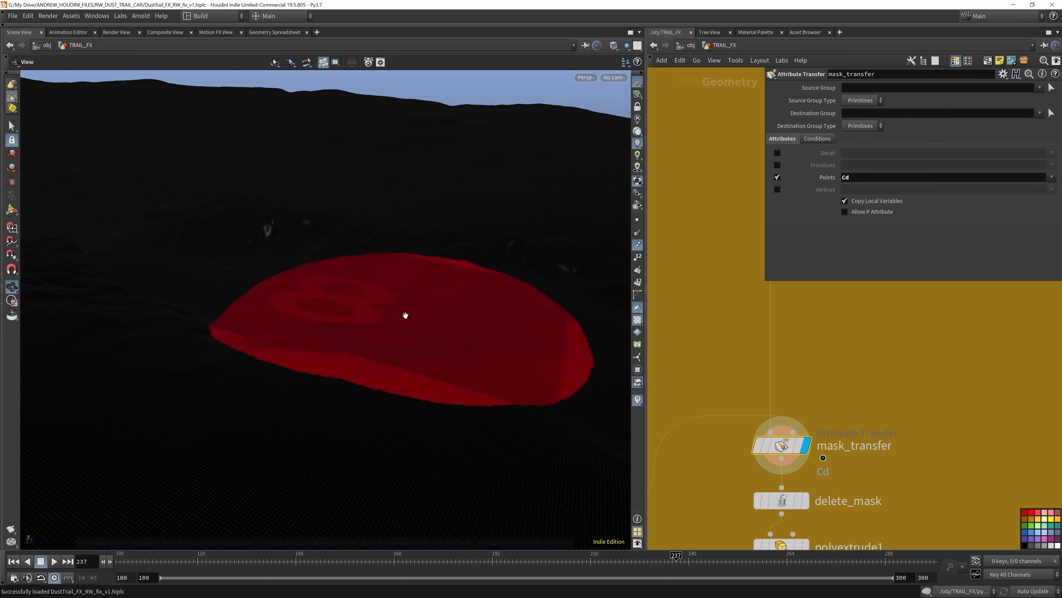
click(820, 138)
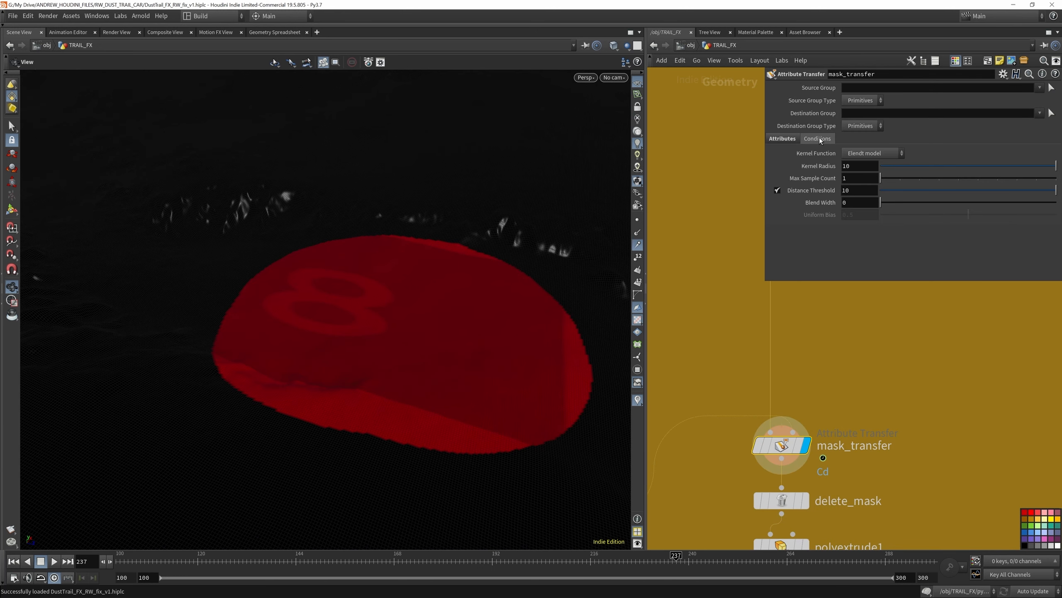
Try lower Distance Threshold values such as 0.22 and 0.63 on mask_transfer and set it back to 10
ctrl+middle_click(964, 191)
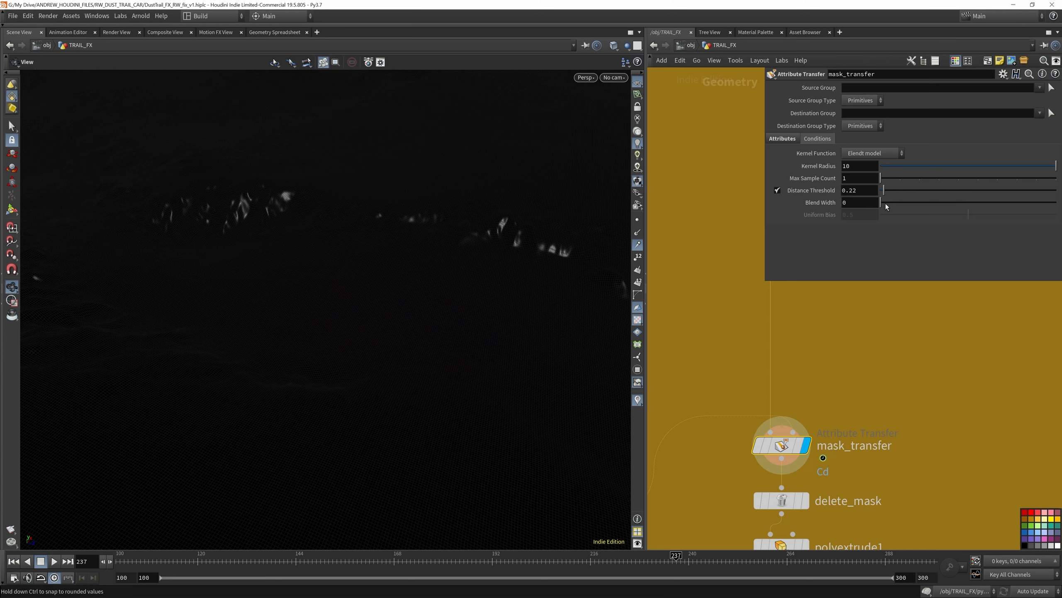
drag(890, 205, 895, 205)
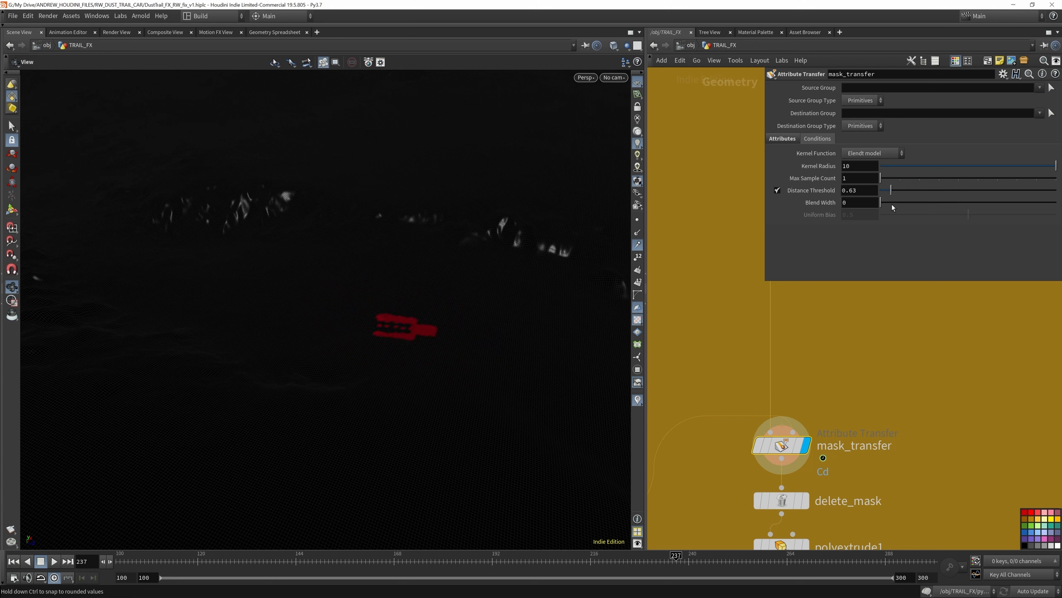
drag(893, 204, 830, 195)
text(10)
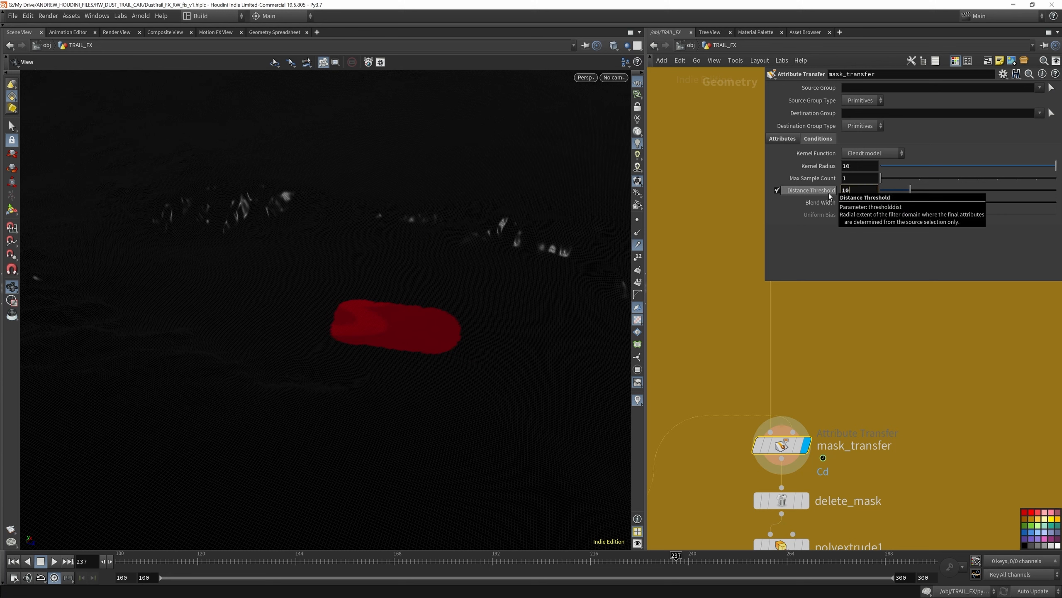
key(Return)
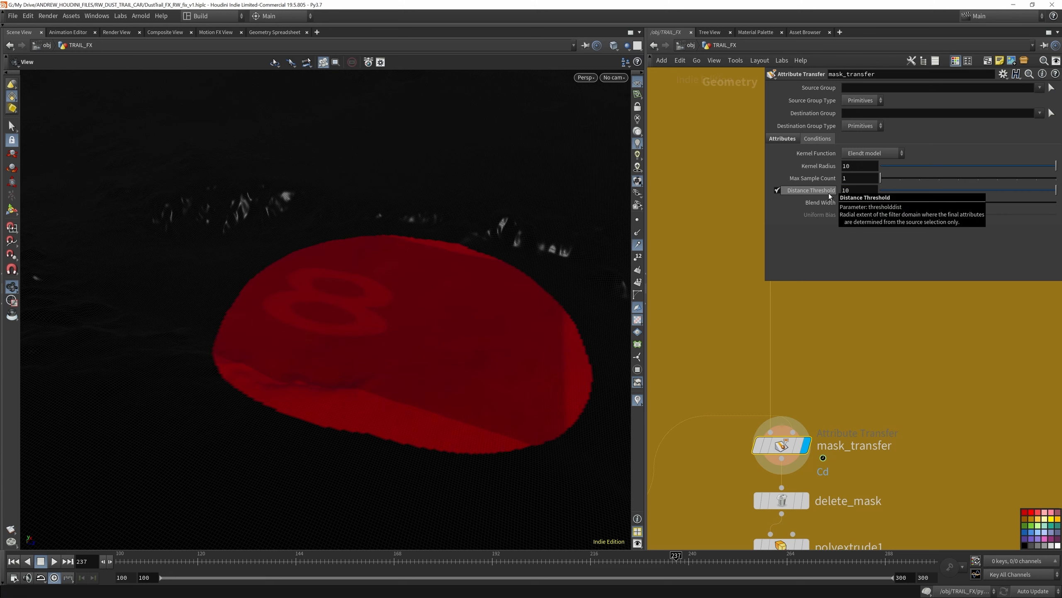
Review the geometry prep network around CAR_IMPORT and inspect the red masked terrain area around the truck
scroll(908, 453, down, 2)
scroll(907, 453, down, 5)
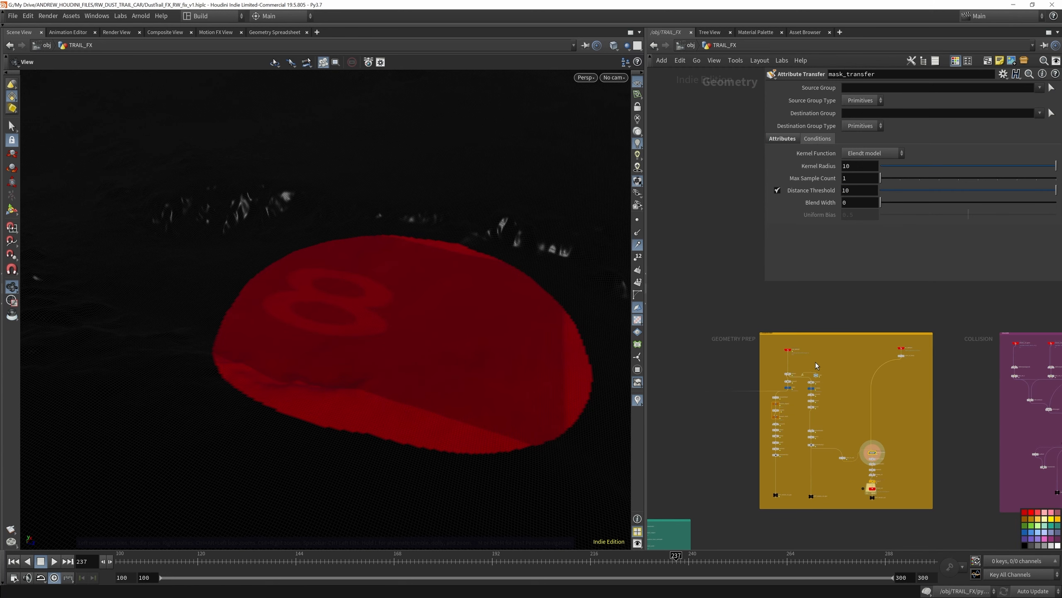
scroll(761, 342, up, 8)
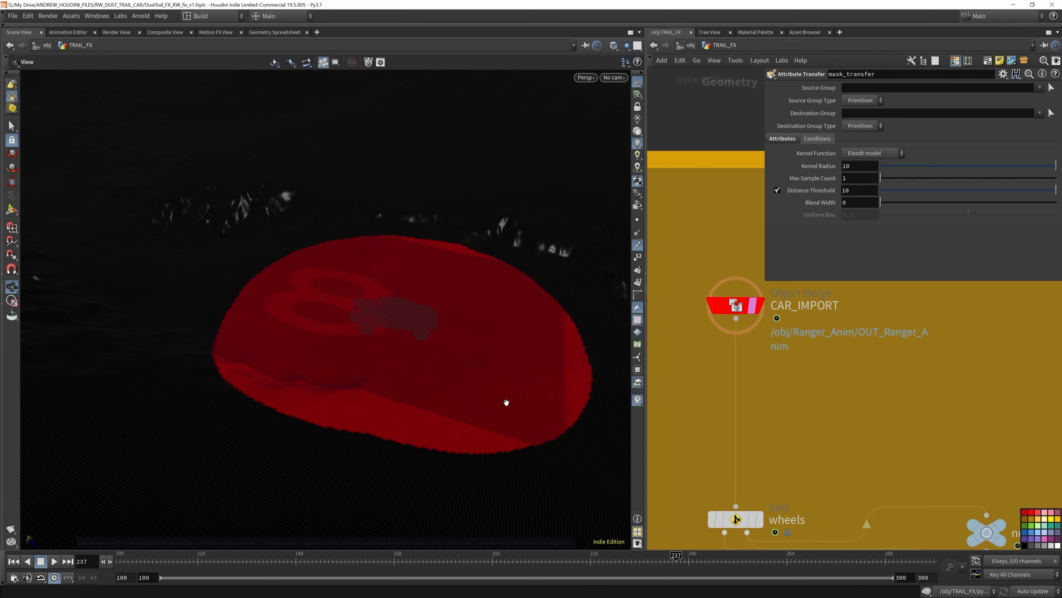
scroll(418, 408, down, 10)
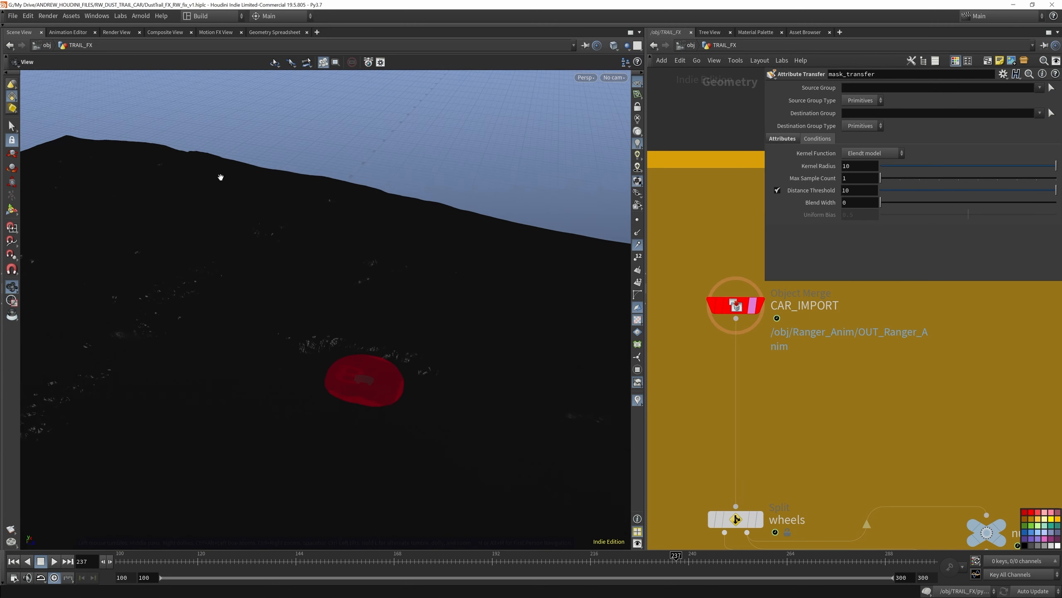
scroll(350, 387, up, 6)
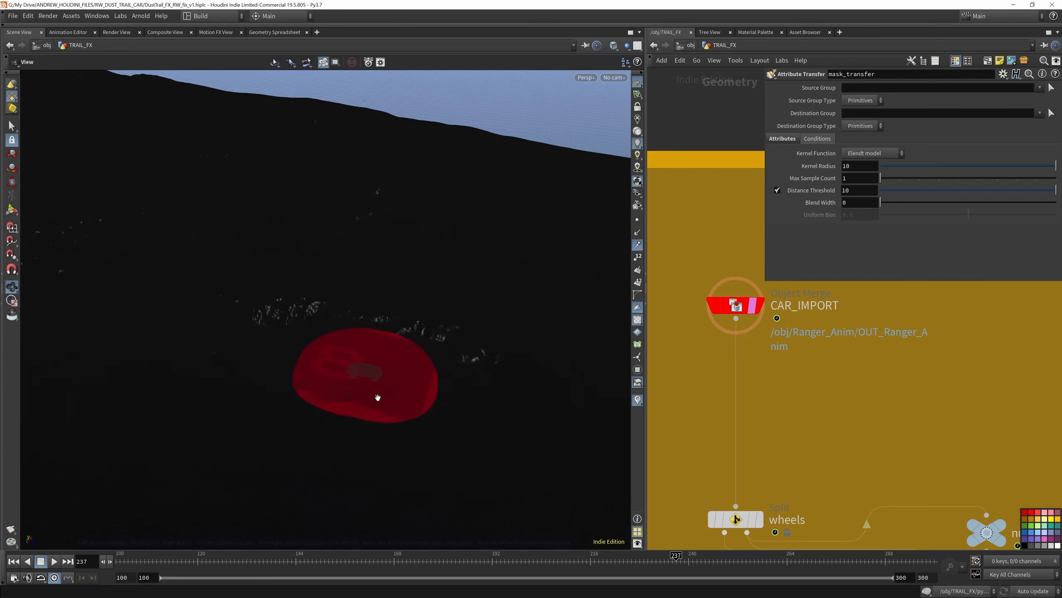
scroll(786, 326, down, 5)
scroll(771, 319, down, 3)
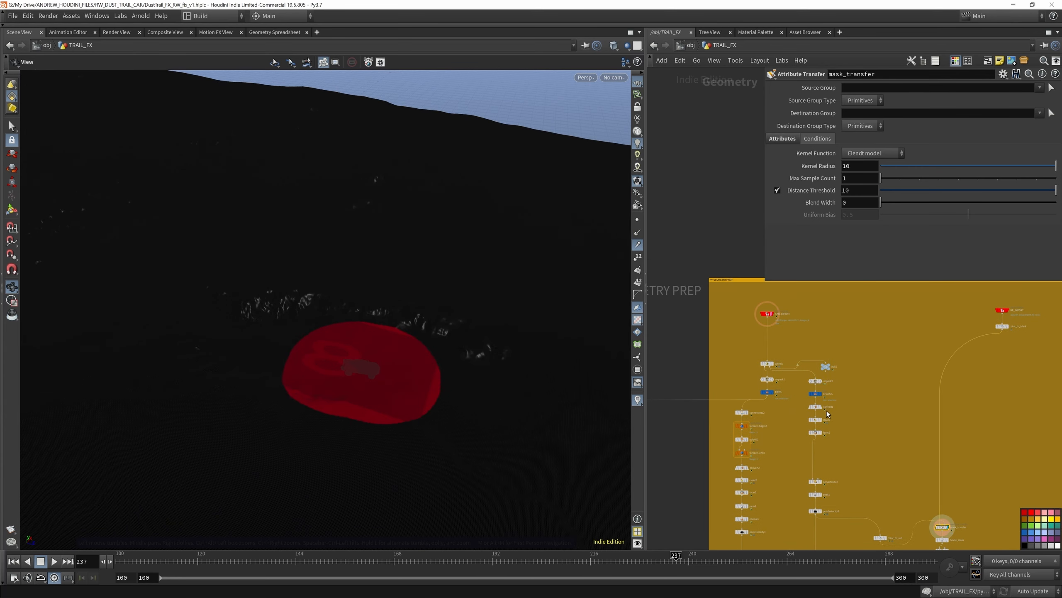
scroll(845, 422, down, 2)
scroll(901, 481, up, 4)
scroll(893, 448, up, 5)
mouse_move(857, 408)
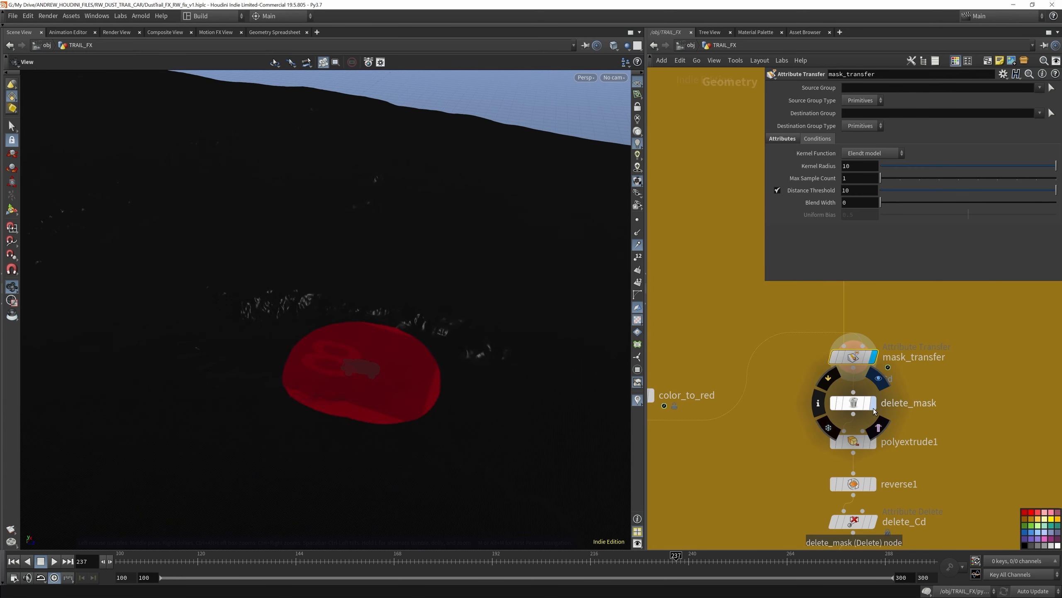
click(855, 405)
click(879, 378)
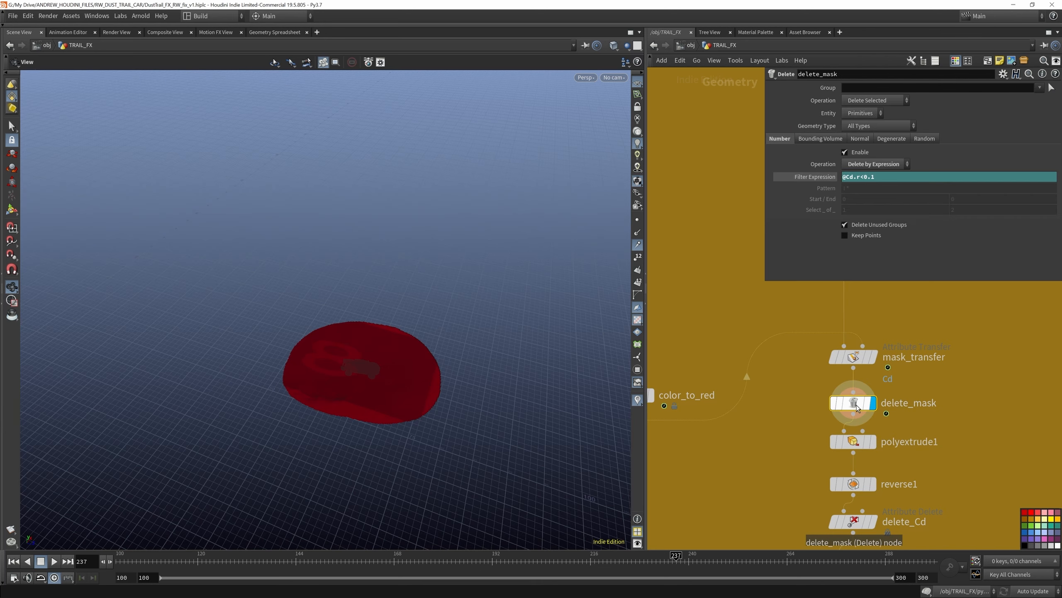
scroll(862, 418, up, 1)
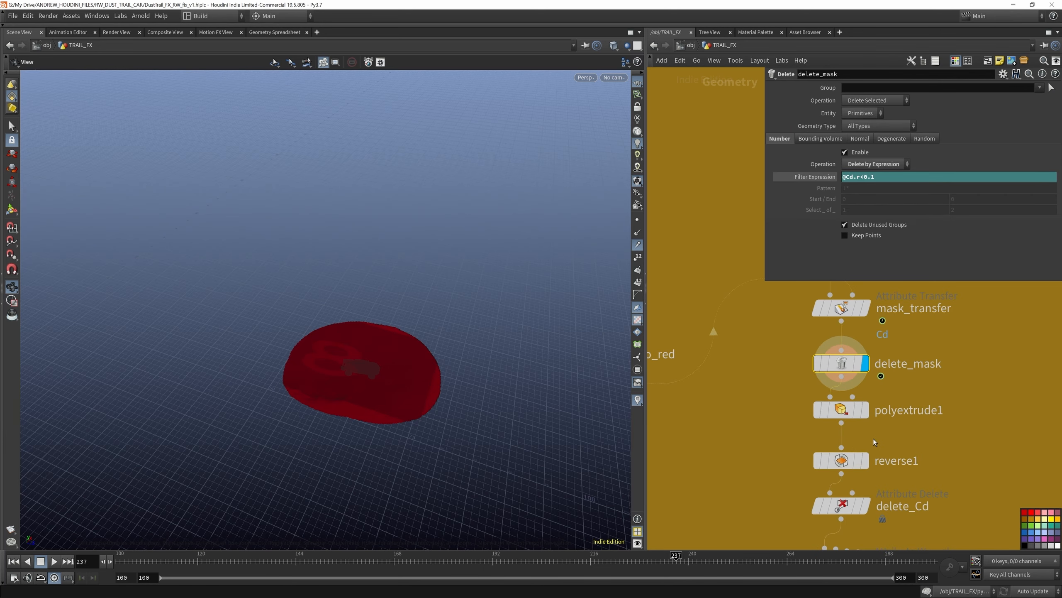
Display polyextrude1, inspect the extruded terrain piece and show the node's parameters
click(865, 409)
drag(446, 423, 384, 403)
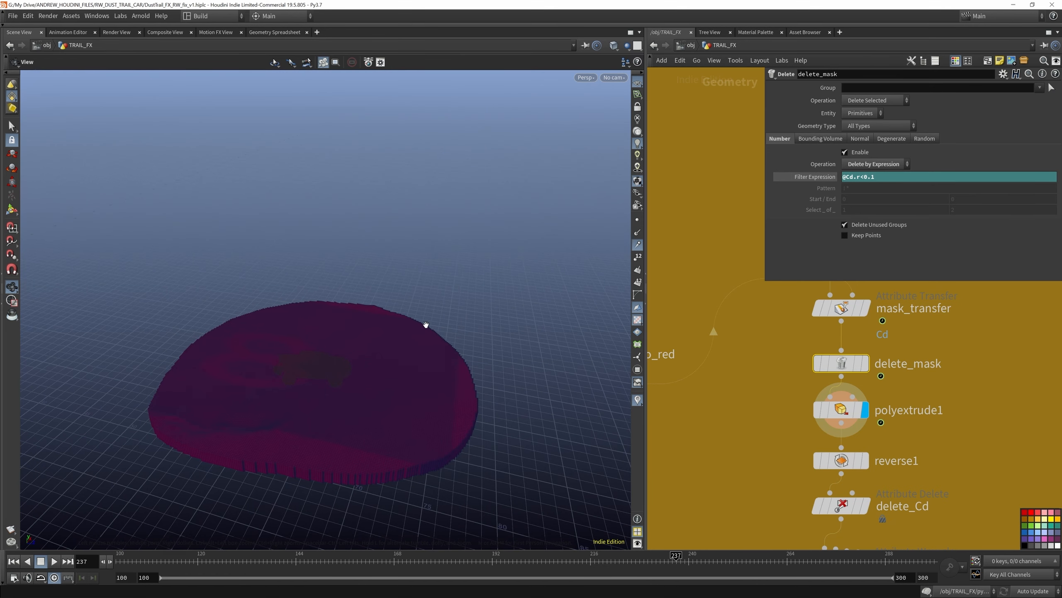
drag(426, 325, 244, 315)
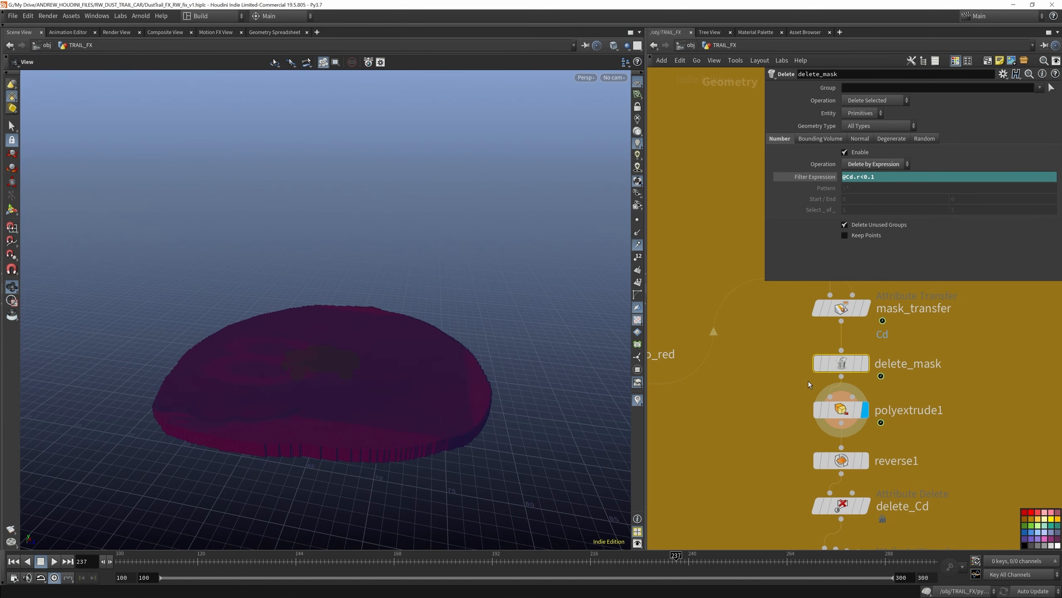
click(870, 405)
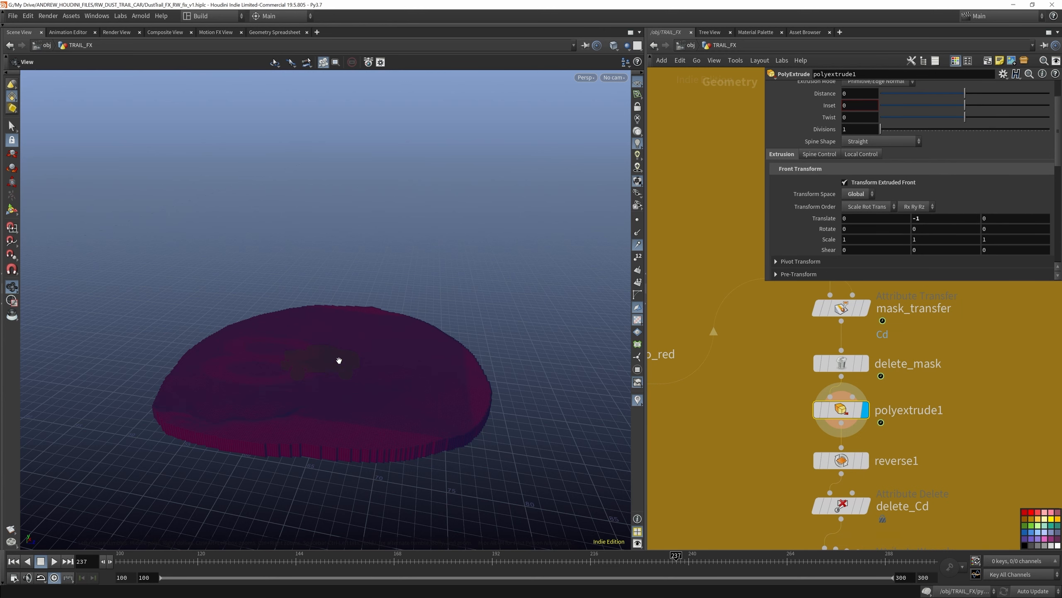
Display reverse1, show its parameters and inspect the terrain piece with reversed faces
middle_drag(848, 420, 807, 347)
click(825, 390)
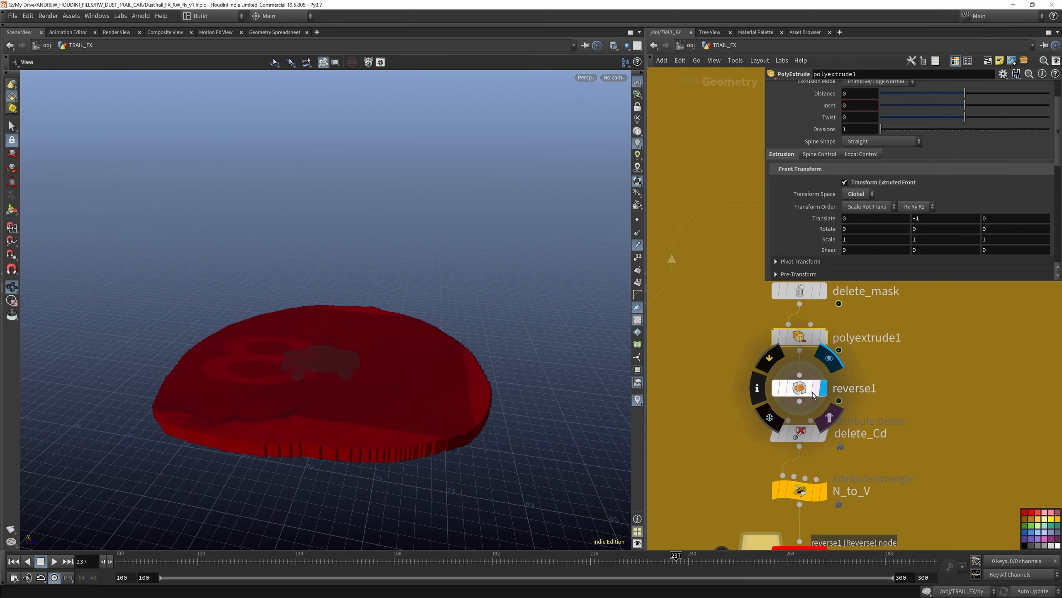
click(803, 392)
mouse_move(344, 373)
mouse_down()
mouse_move(375, 351)
mouse_move(347, 379)
mouse_up()
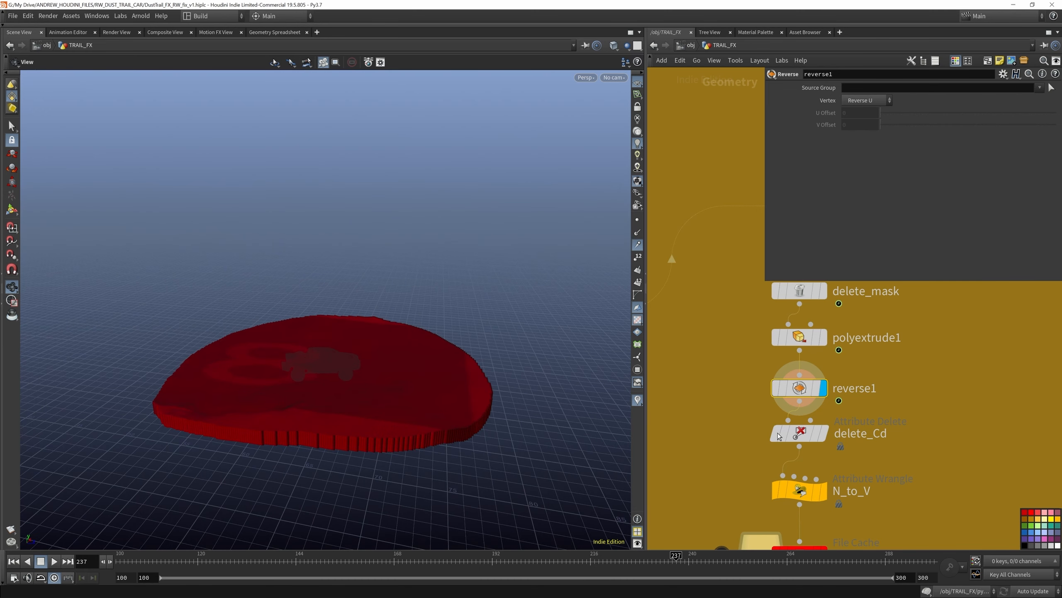
Display delete_Cd and show which attributes it deletes from the terrain piece
scroll(868, 366, down, 2)
scroll(887, 466, up, 2)
click(818, 403)
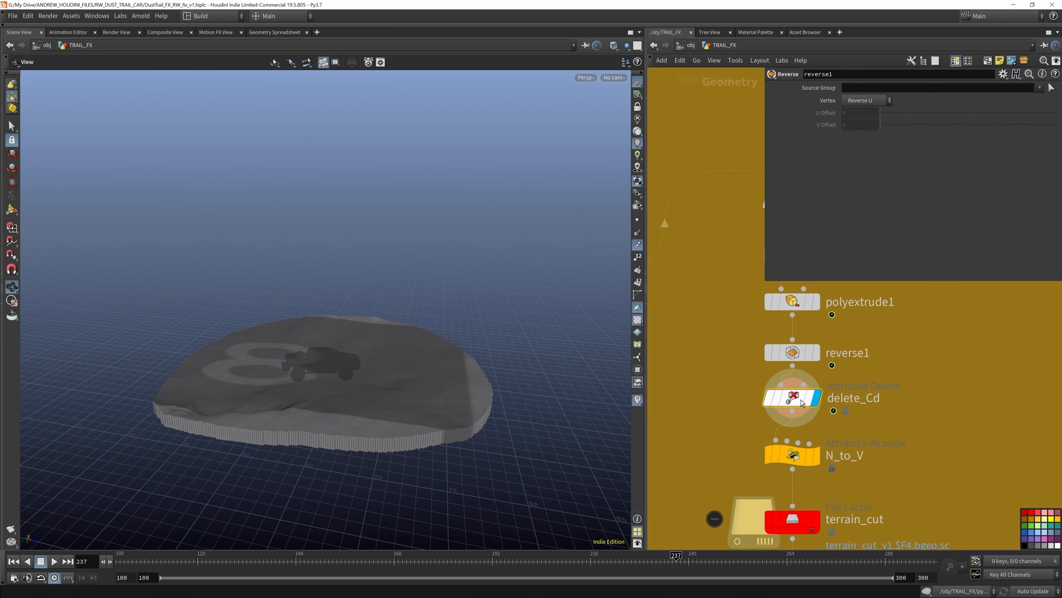
click(795, 397)
scroll(806, 402, down, 2)
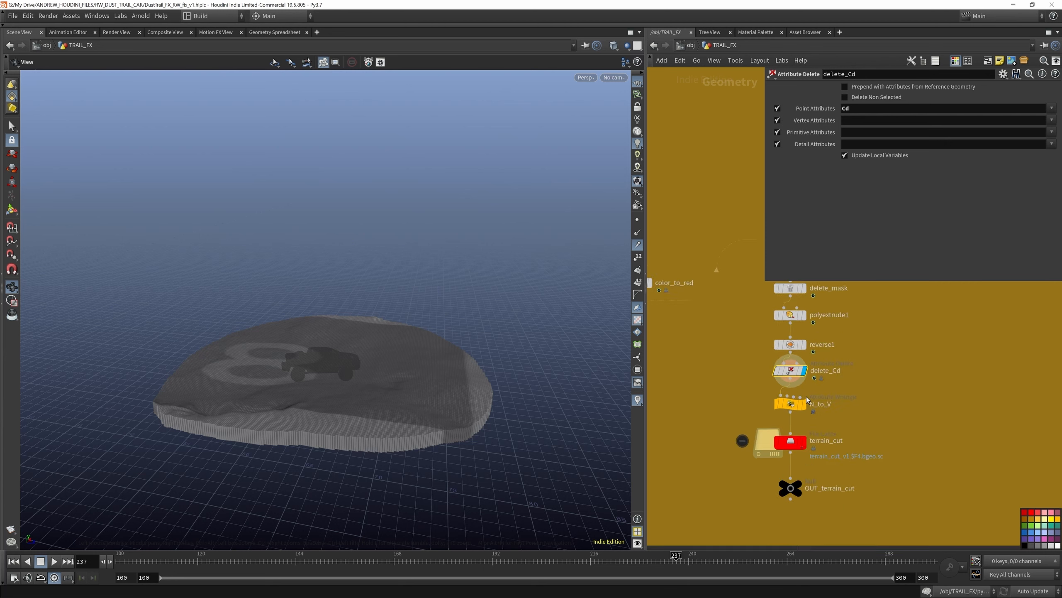
Display the N_to_V wrangle, show its VEX code and inspect the vectors on the terrain points up close
scroll(807, 413, up, 2)
click(803, 410)
click(781, 412)
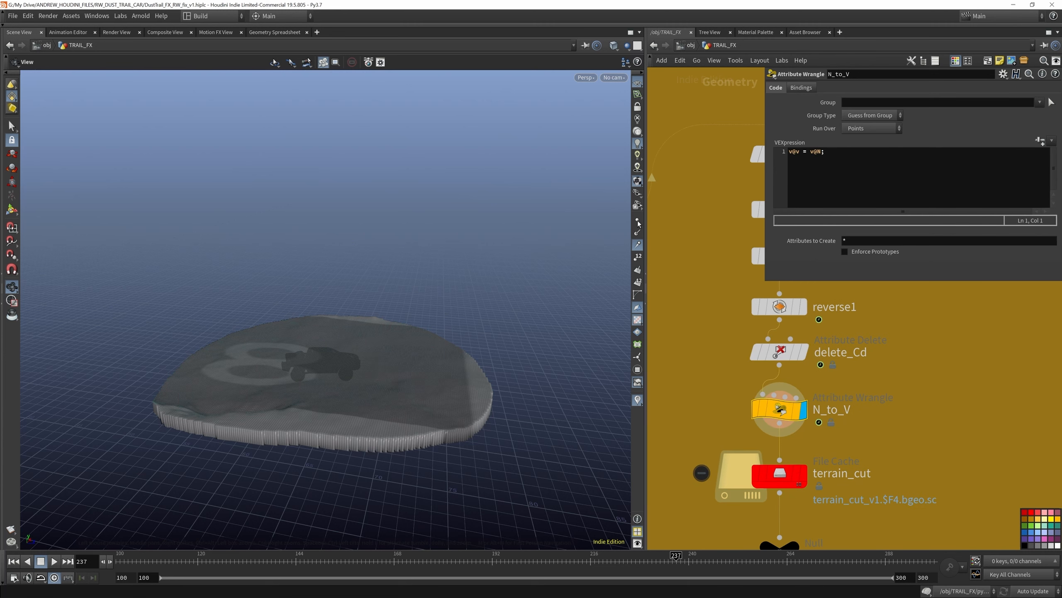
drag(288, 394, 340, 348)
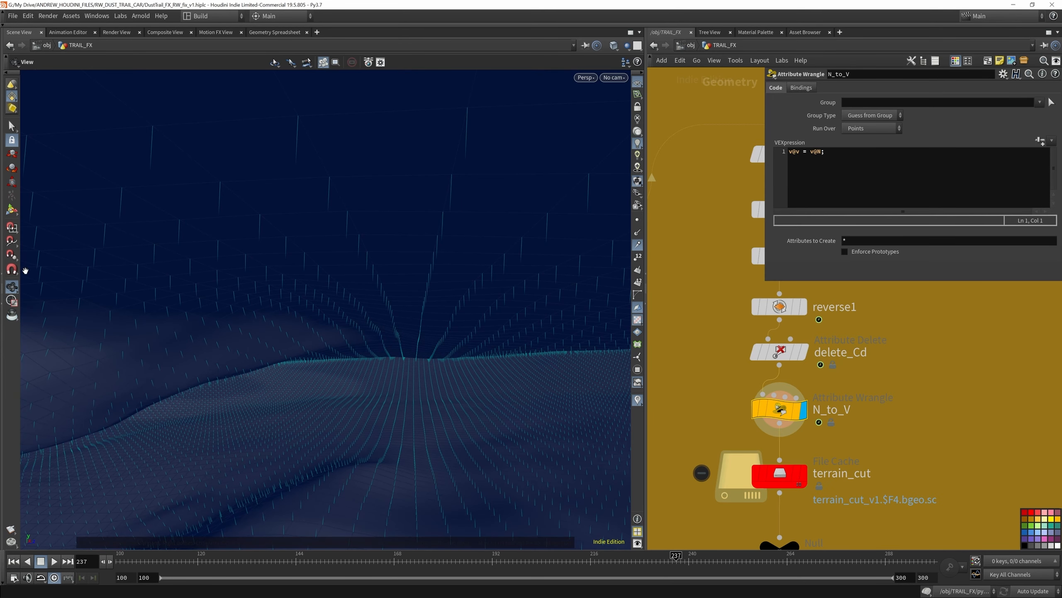
drag(458, 392, 434, 338)
Display the terrain_cut file cache, show its caching parameters and inspect the cached terrain around the truck
scroll(755, 399, down, 3)
scroll(755, 399, up, 5)
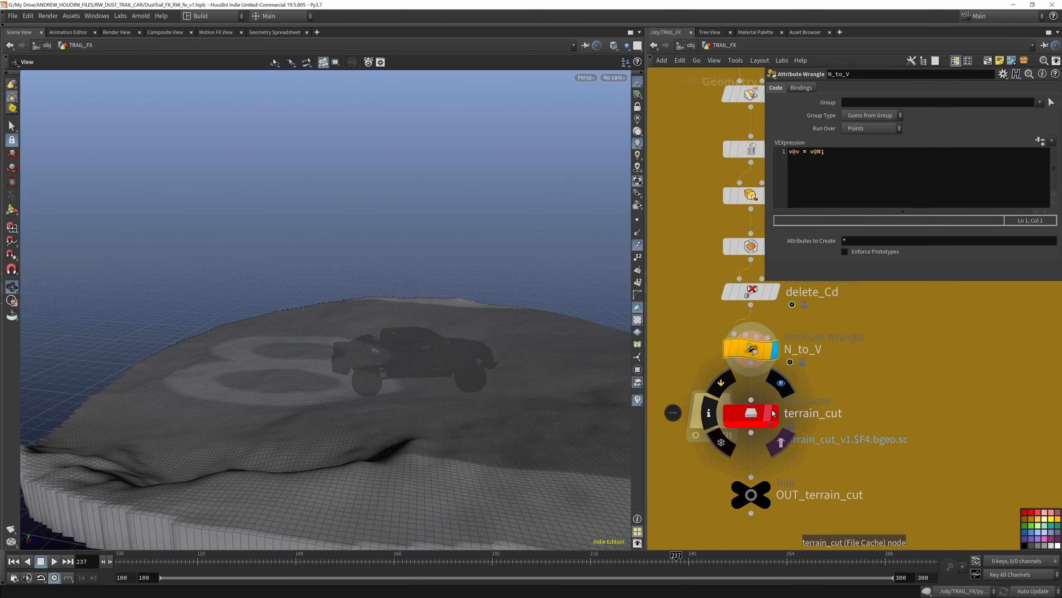
click(749, 412)
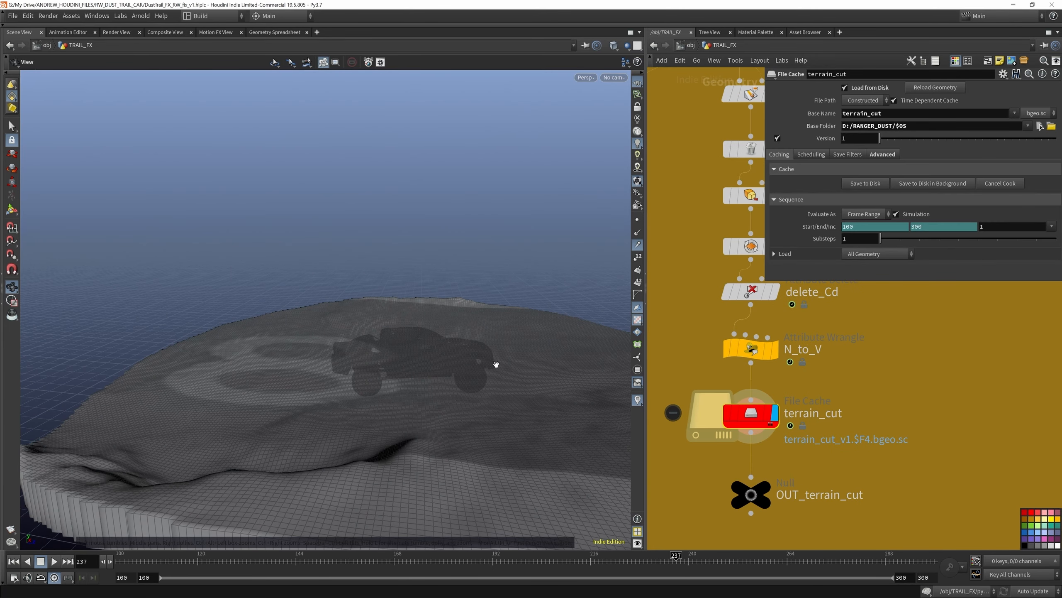
drag(496, 363, 384, 372)
Go to the COLLISION network and display the wheels_col_geo1 import
scroll(785, 432, down, 4)
scroll(785, 432, down, 4)
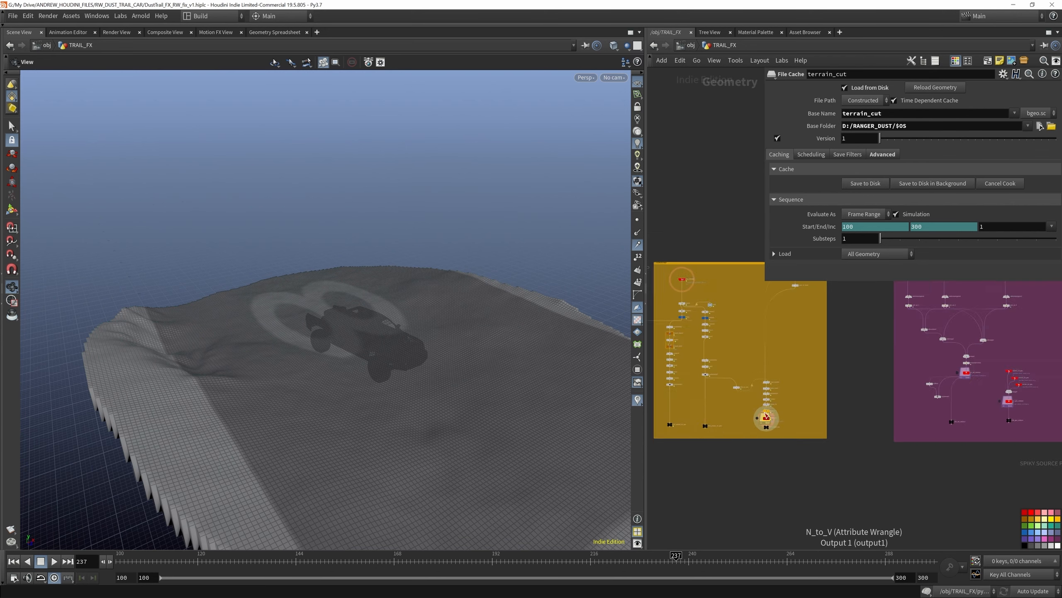
scroll(865, 391, up, 6)
scroll(838, 332, down, 3)
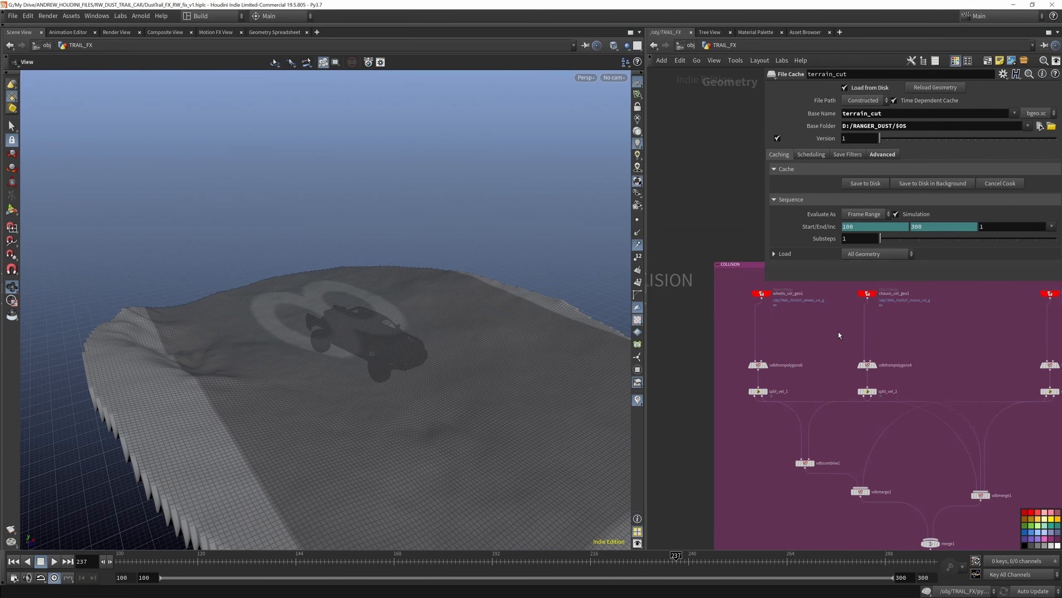
scroll(770, 309, down, 3)
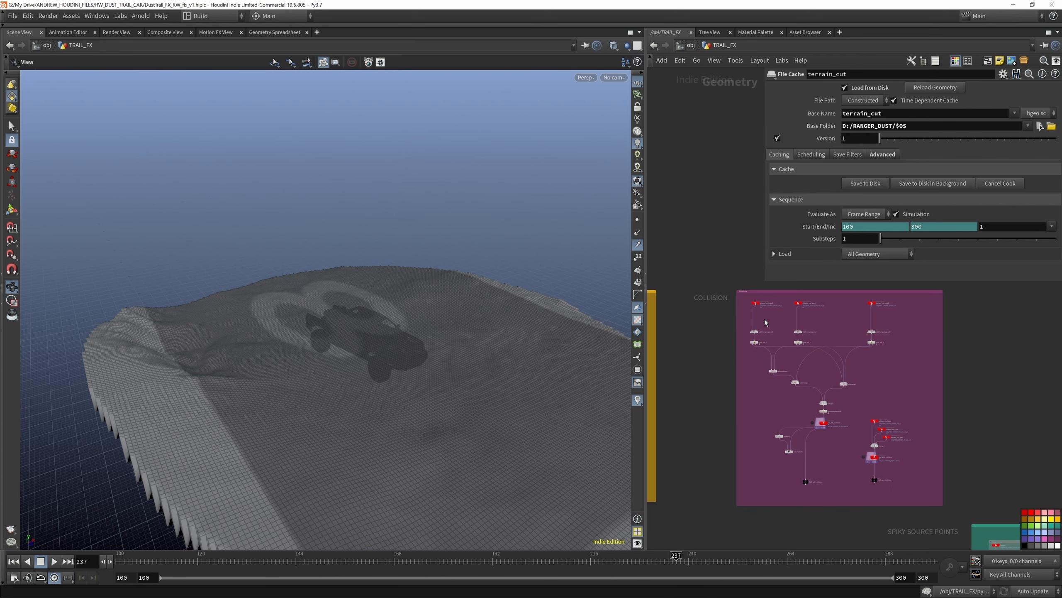
scroll(753, 289, up, 5)
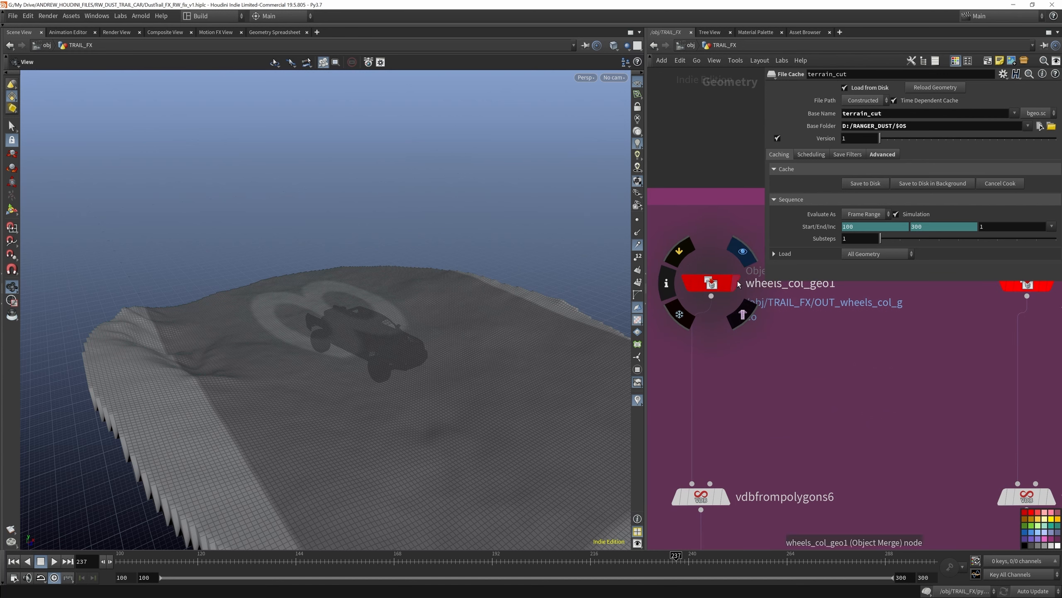
click(737, 284)
scroll(806, 375, down, 3)
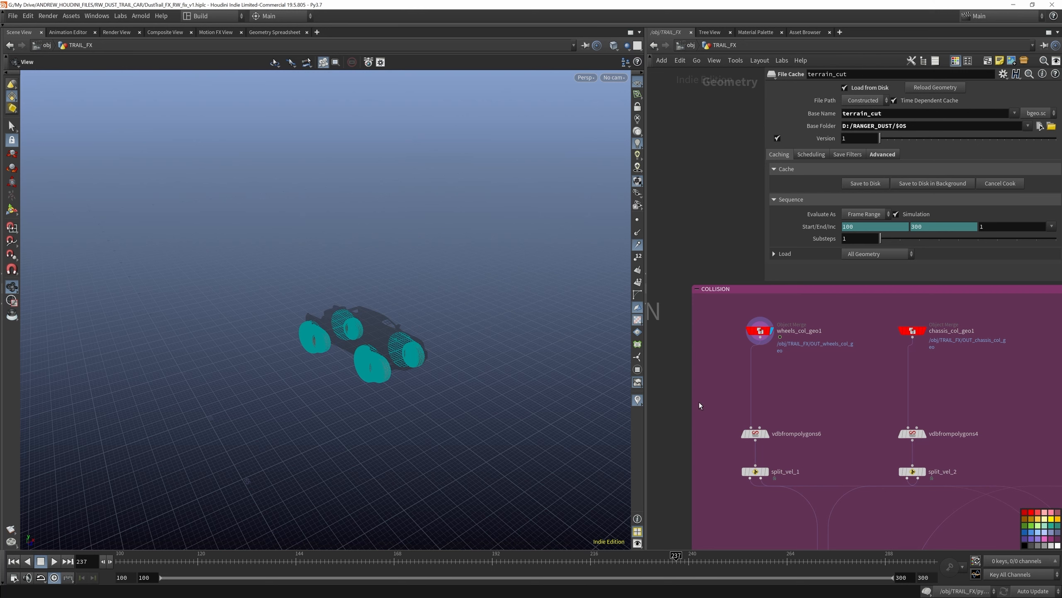
Display vdbfrompolygons6, show its parameters and inspect the wheels' collision volume up close
click(761, 433)
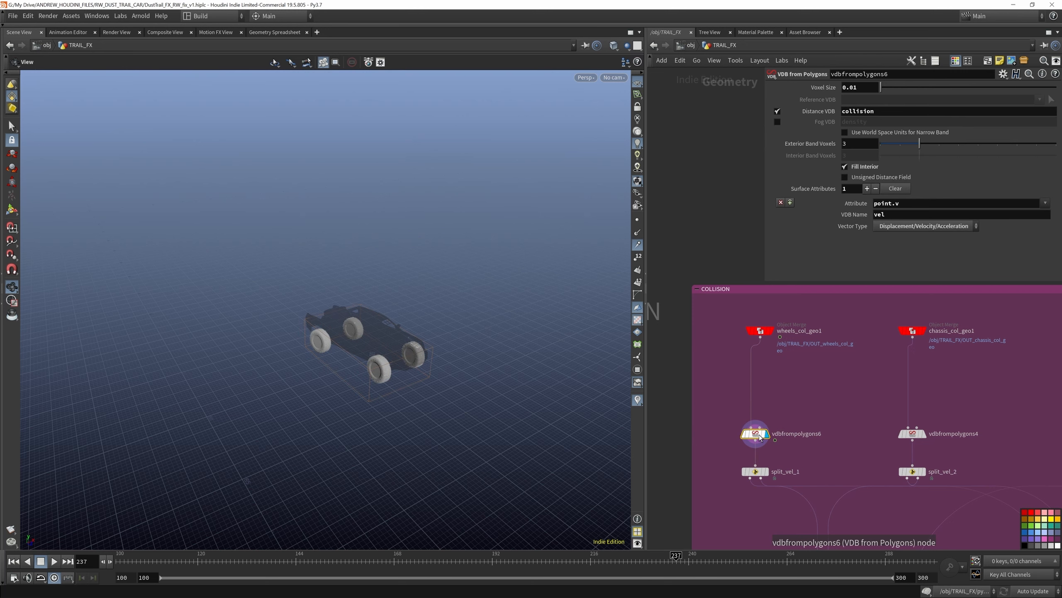
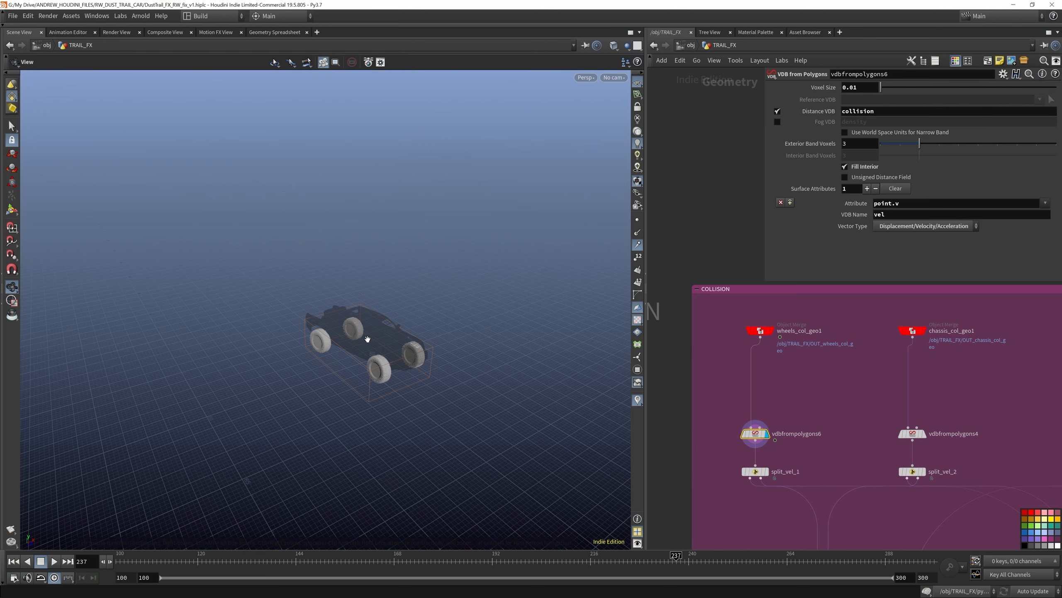
drag(367, 339, 452, 385)
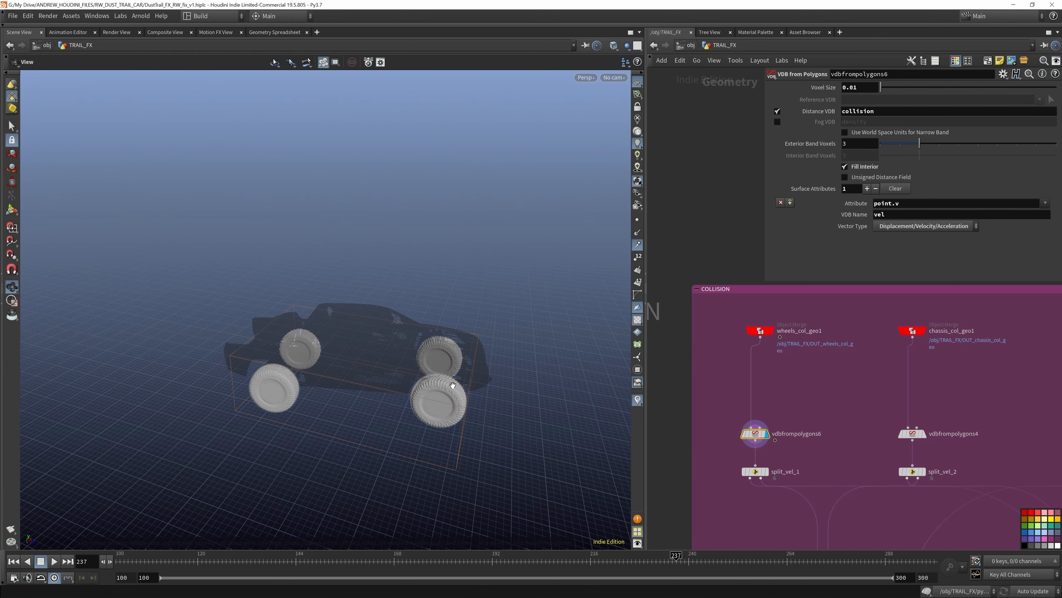
scroll(435, 390, up, 5)
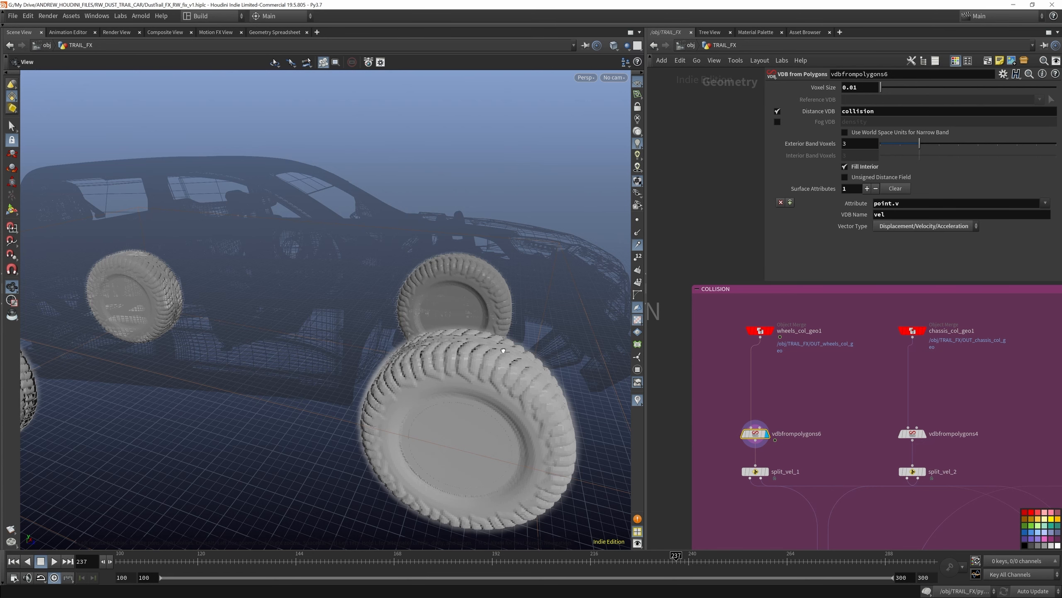
scroll(500, 283, down, 4)
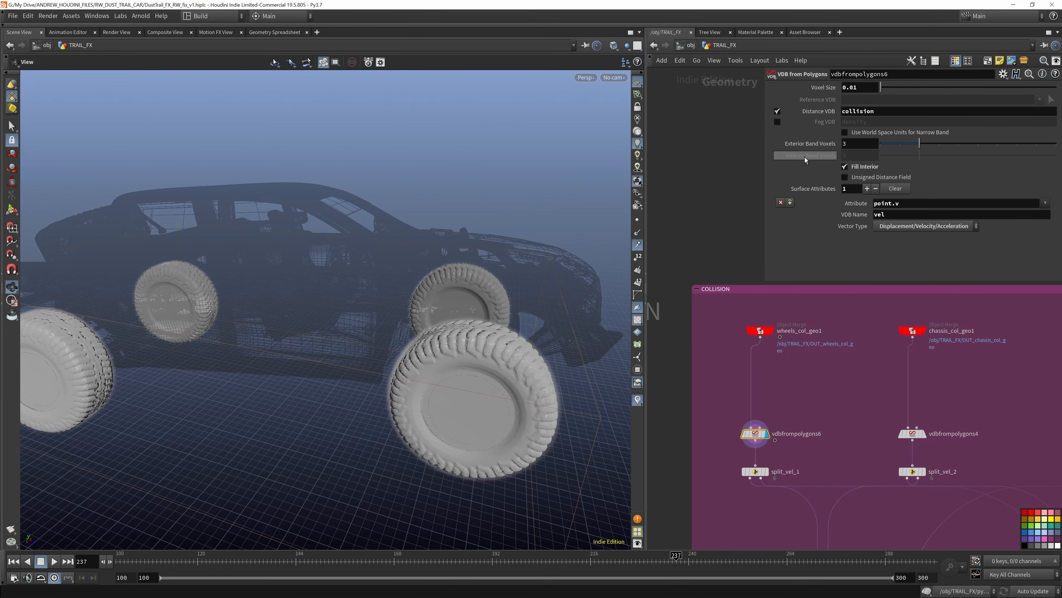
Display vdbfrompolygons4 to view the chassis collision volume and its parameters
scroll(790, 332, down, 3)
scroll(807, 387, up, 3)
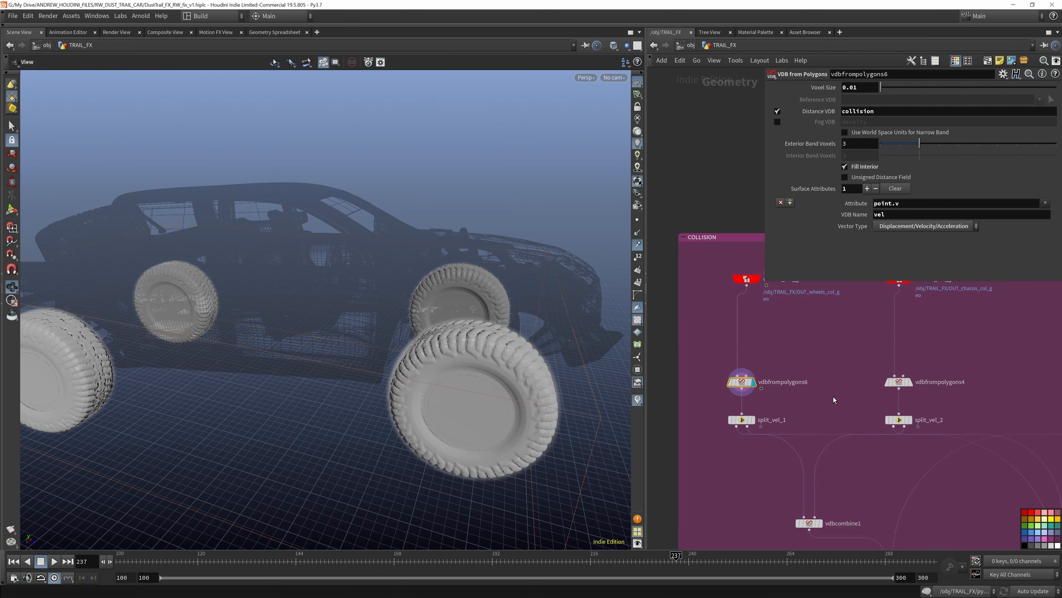
click(904, 382)
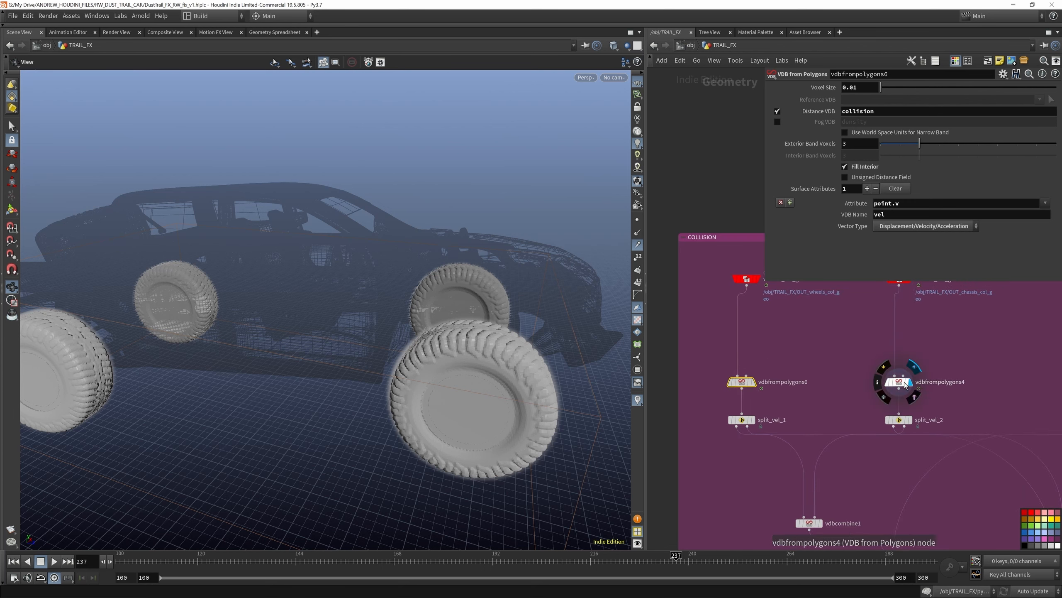
Display vdbfrompolygons7 and inspect the terrain's collision volume beneath the truck
scroll(899, 383, down, 5)
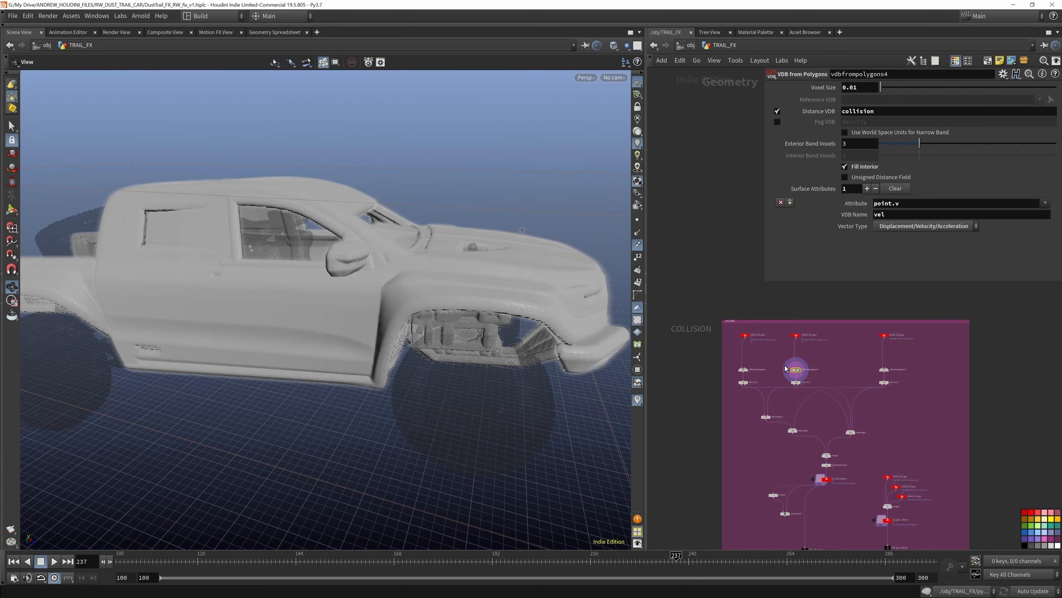
scroll(886, 372, up, 8)
mouse_move(872, 362)
click(866, 337)
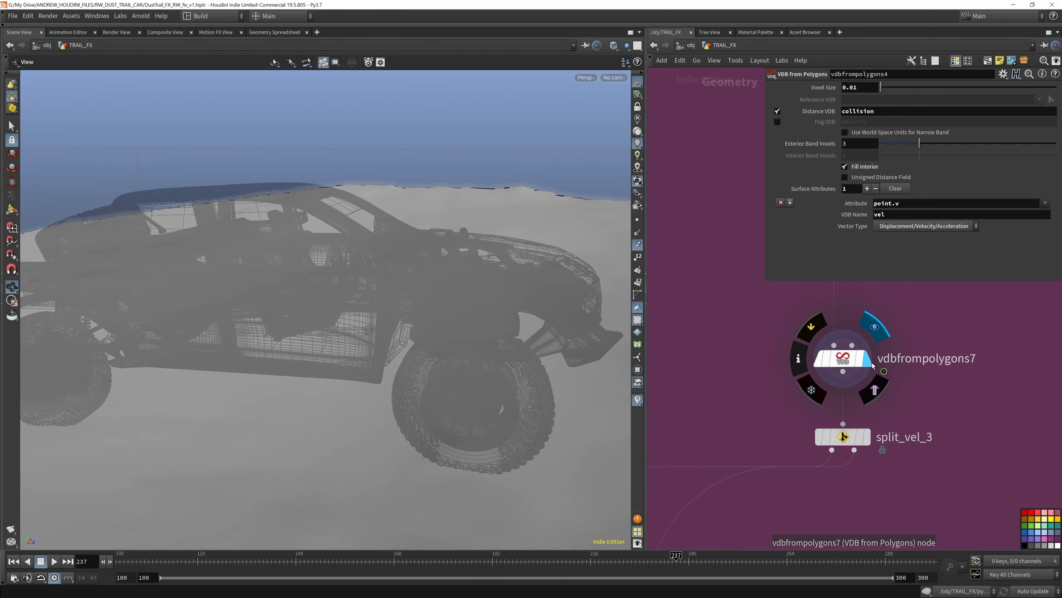
scroll(429, 301, down, 10)
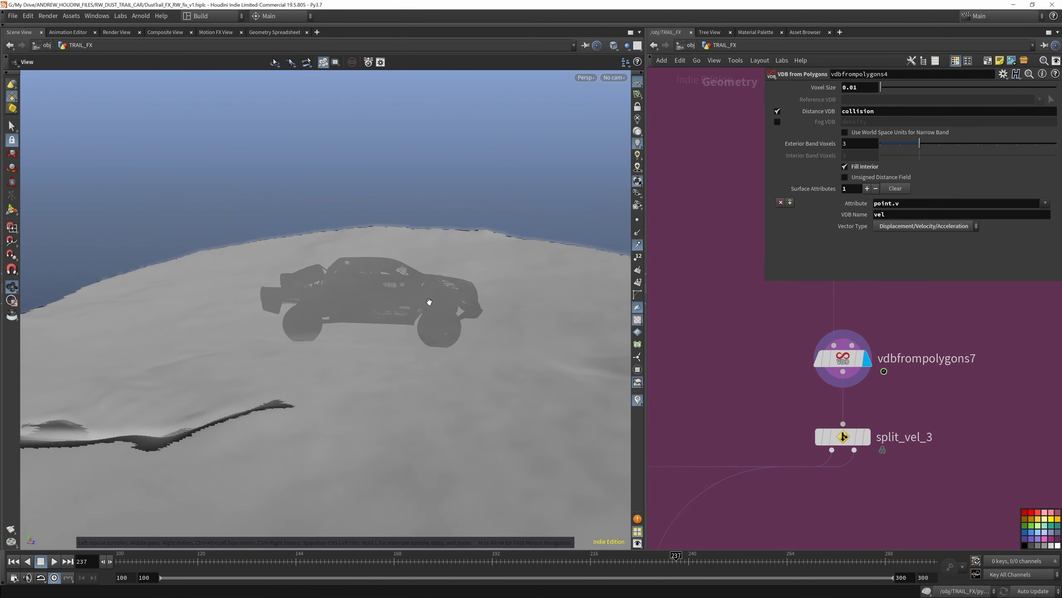
scroll(904, 355, down, 3)
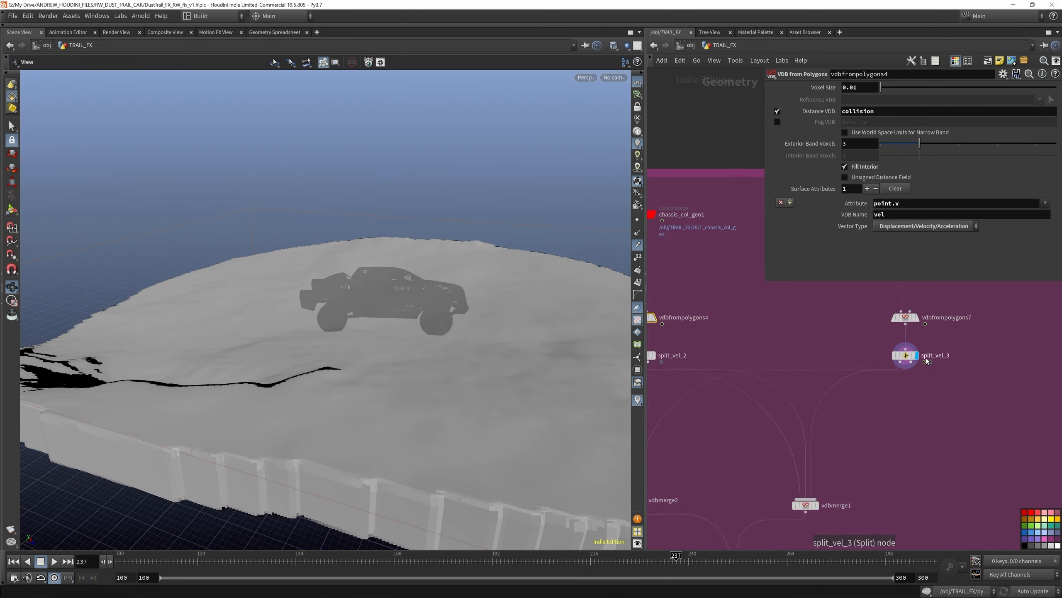
Show the parameters of split_vel_3 to check how the terrain's collision and velocity volumes are separated
scroll(902, 357, up, 4)
click(904, 359)
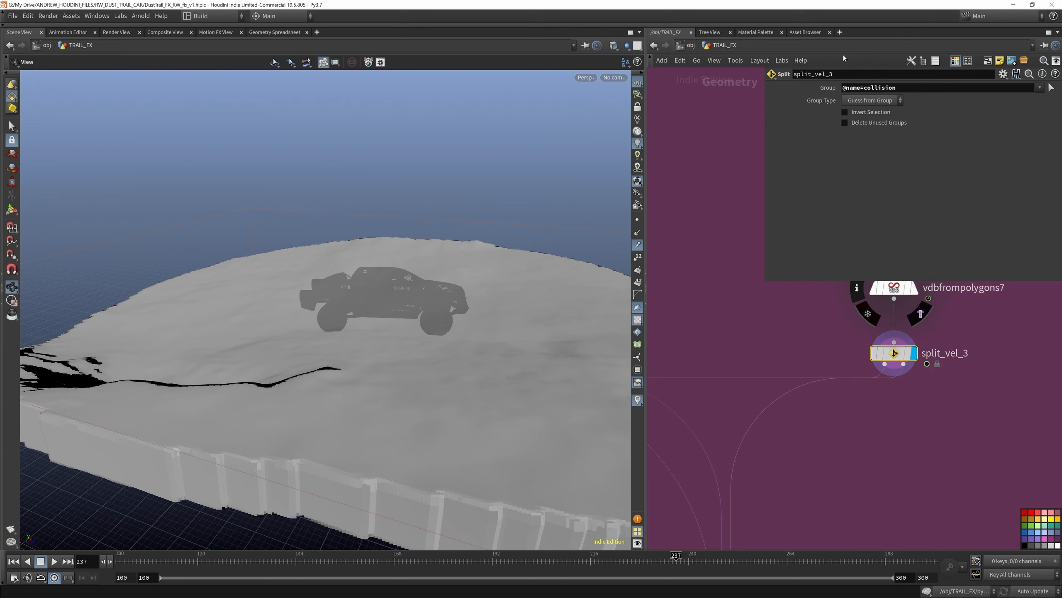
scroll(956, 332, down, 3)
scroll(836, 349, up, 2)
scroll(923, 328, down, 2)
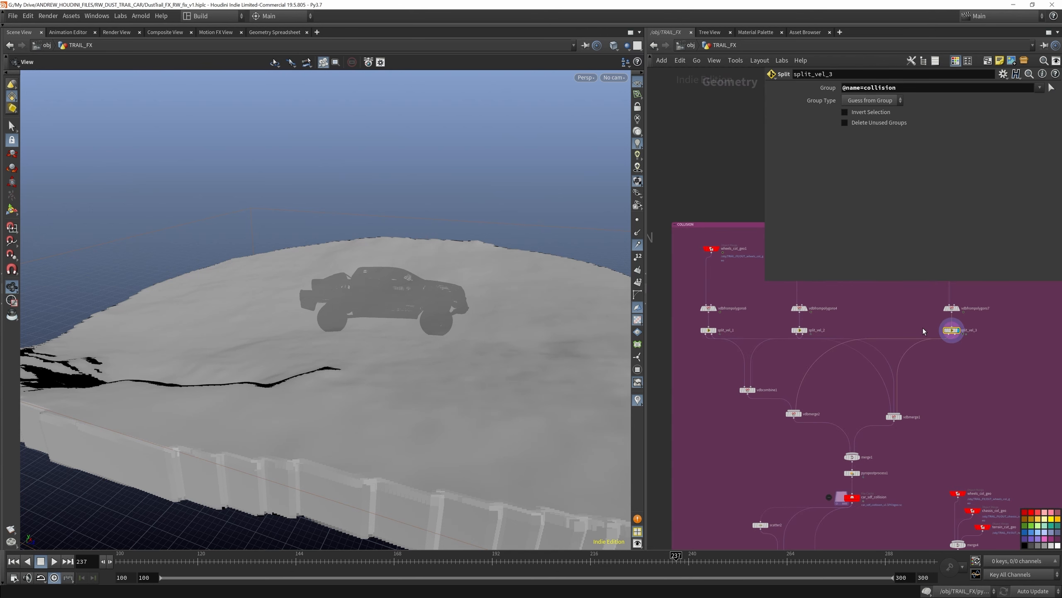
Display vdbmerge2 and examine its merge parameters along with those of vdbcombine1 feeding into it
scroll(785, 377, up, 1)
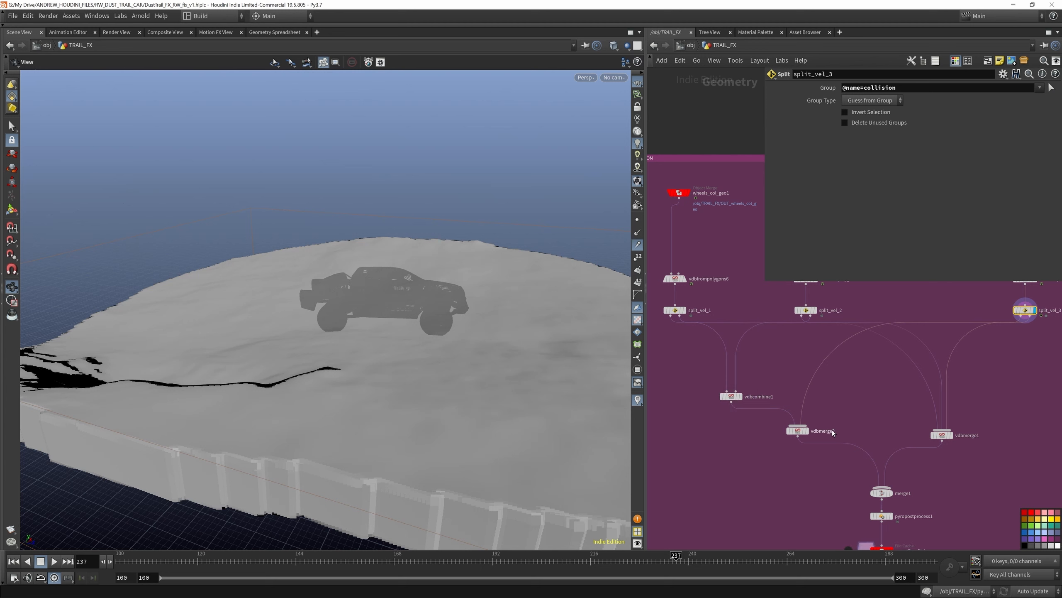
click(805, 432)
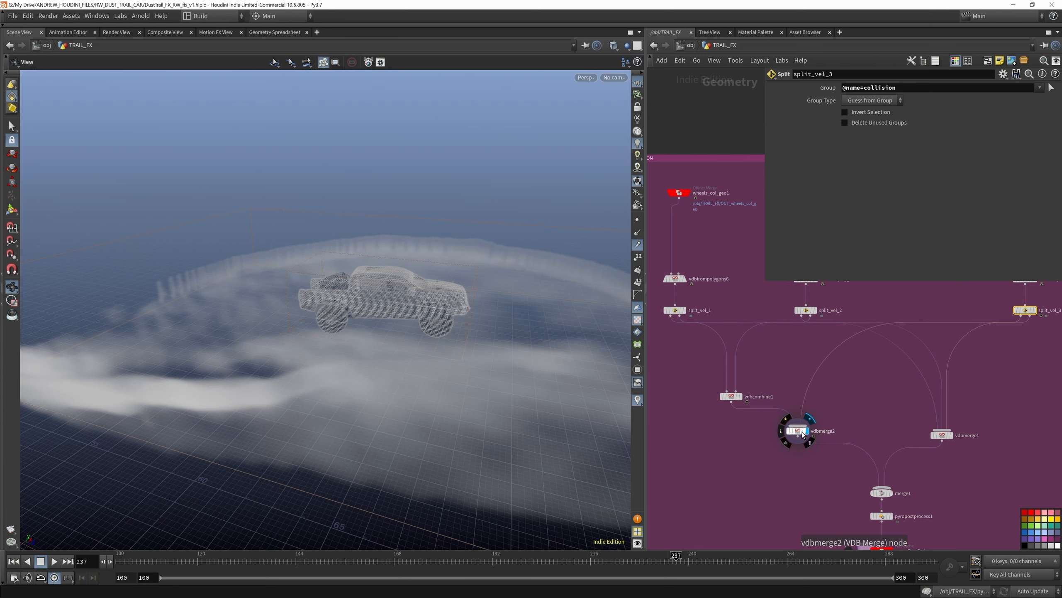
click(802, 432)
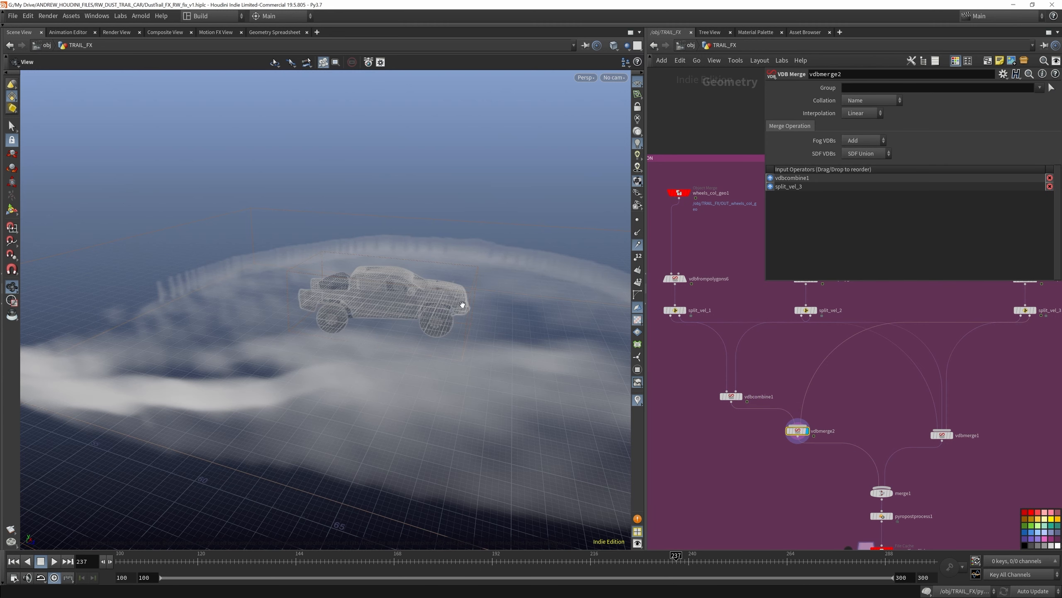
click(732, 397)
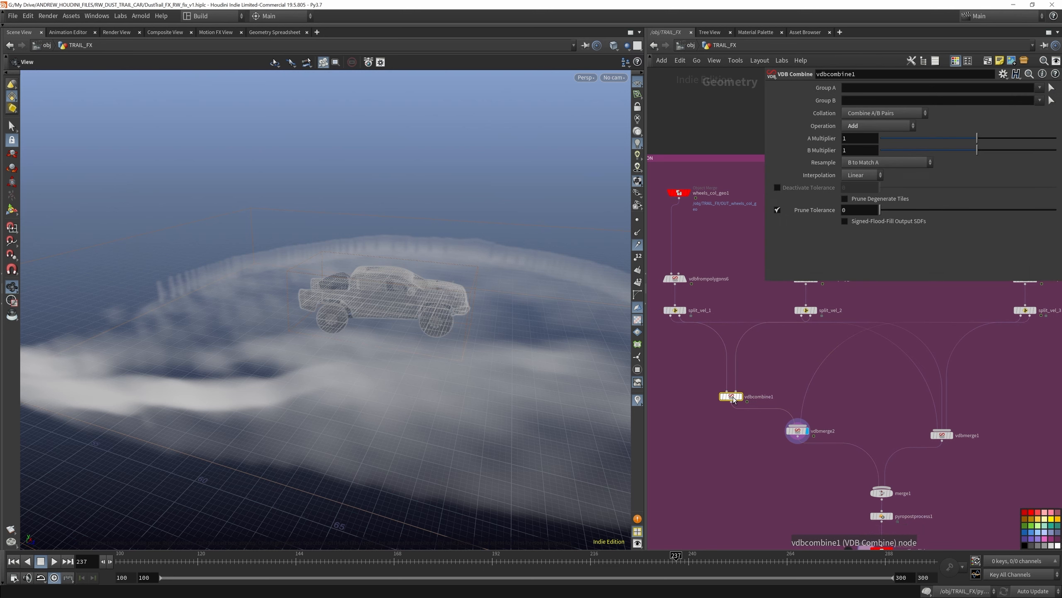
click(797, 430)
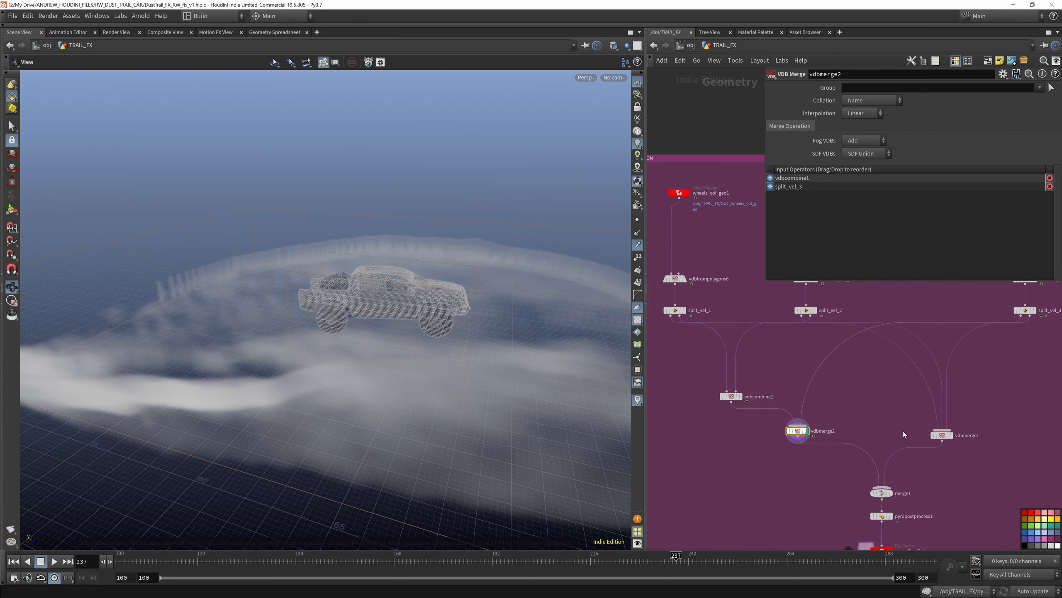
Display the vdbmerge1, vdbmerge2 and merge1 nodes in turn to compare the merged collision volumes
click(944, 436)
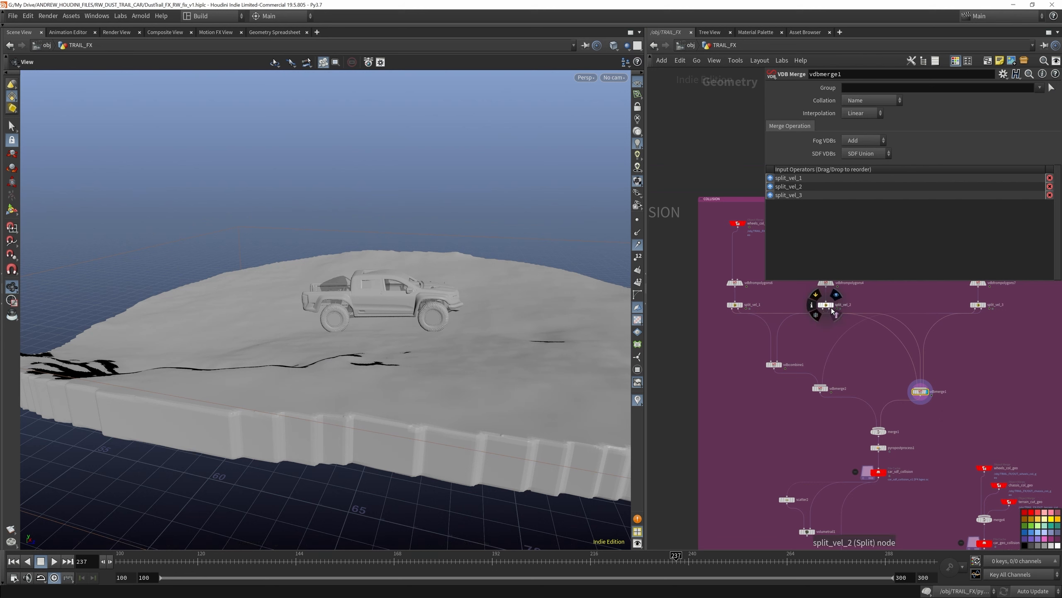
click(830, 396)
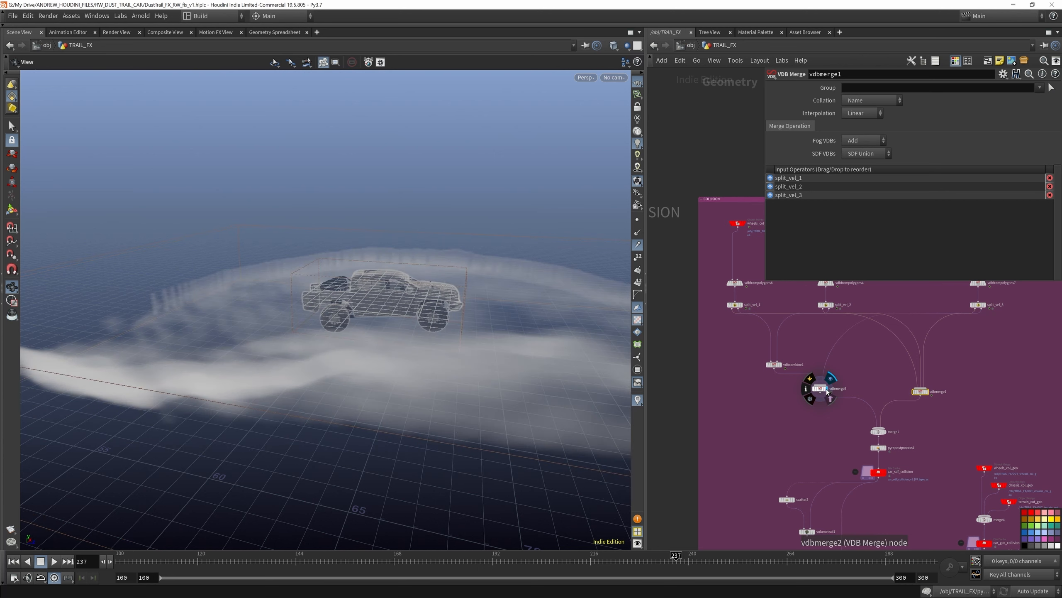
click(820, 388)
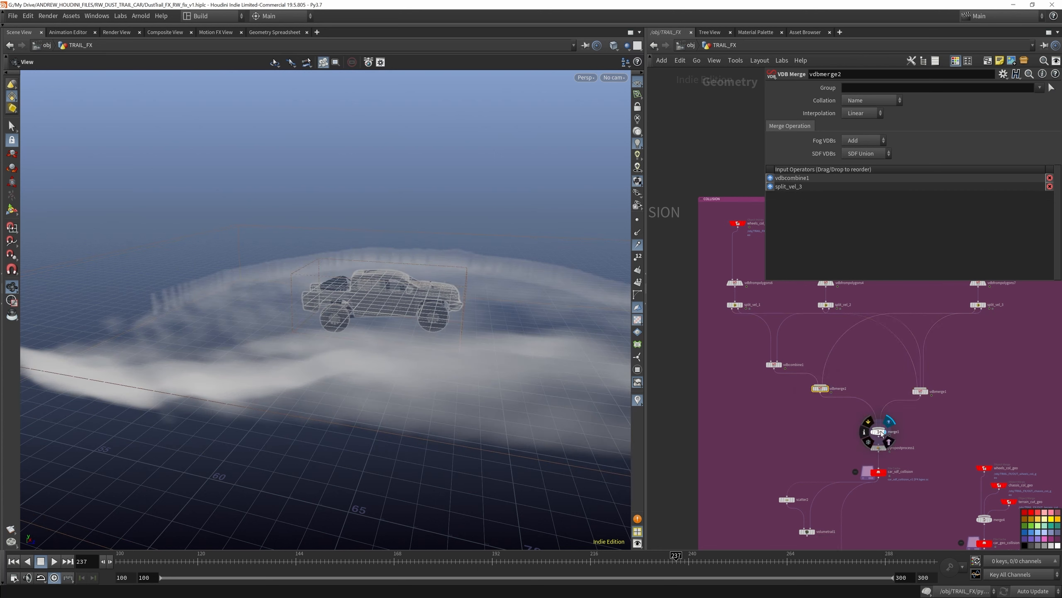
click(887, 438)
click(880, 432)
scroll(885, 446, up, 3)
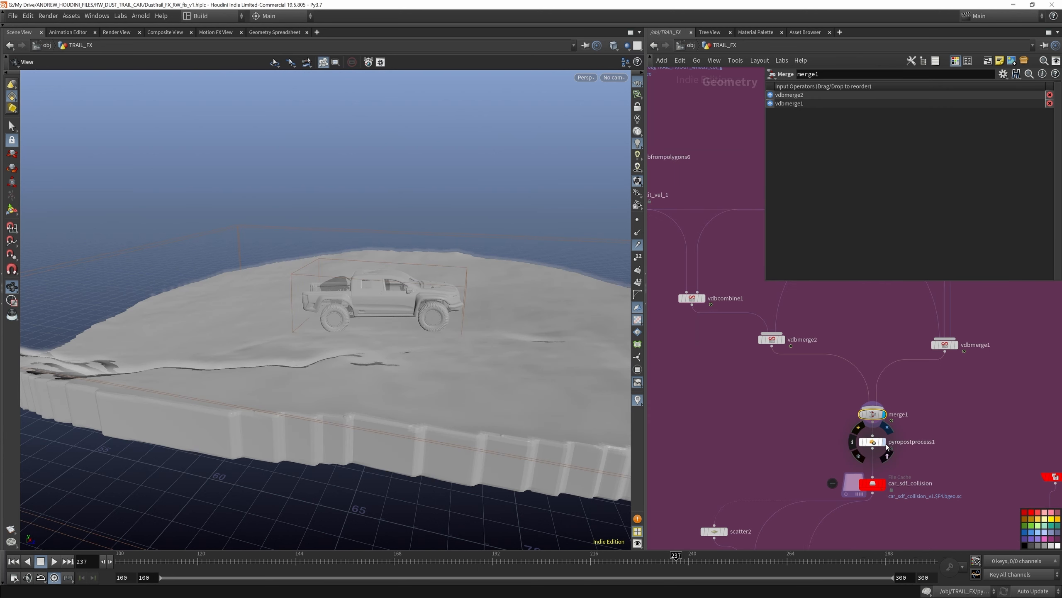
Inspect the pyropostprocess1 node's Voxel Size Scale and its node info, including the voxel sizes of the collision and velocity volumes
click(874, 442)
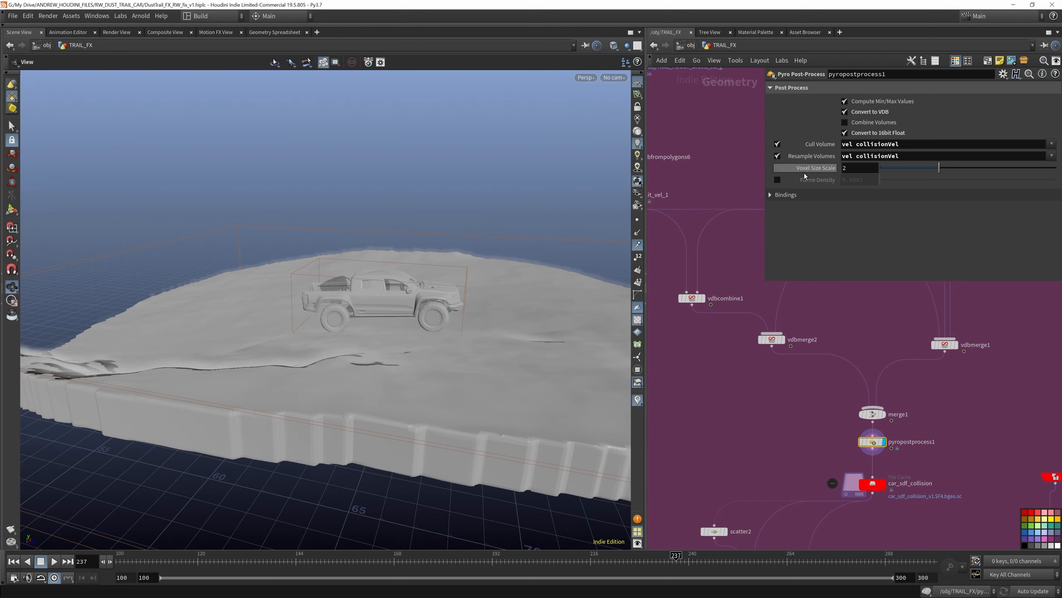
click(853, 169)
mouse_move(806, 170)
scroll(878, 418, up, 5)
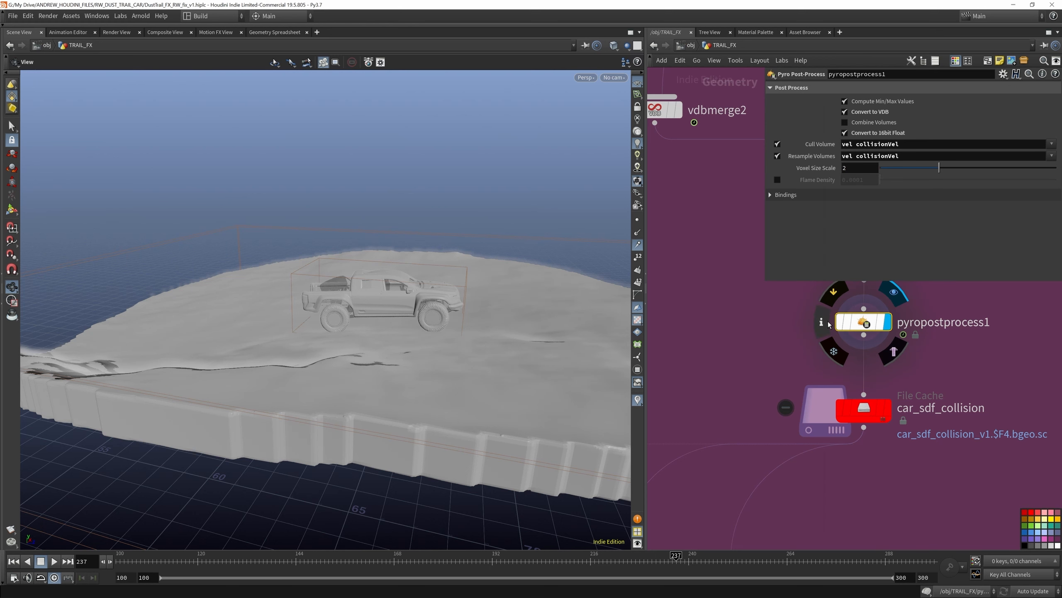
click(827, 325)
mouse_move(821, 321)
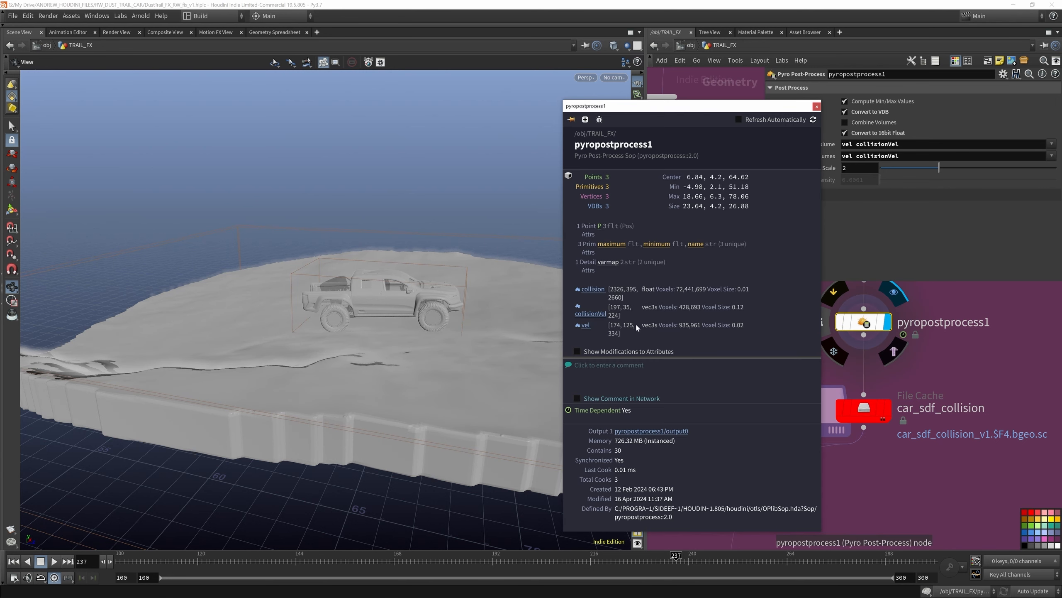
scroll(881, 376, down, 2)
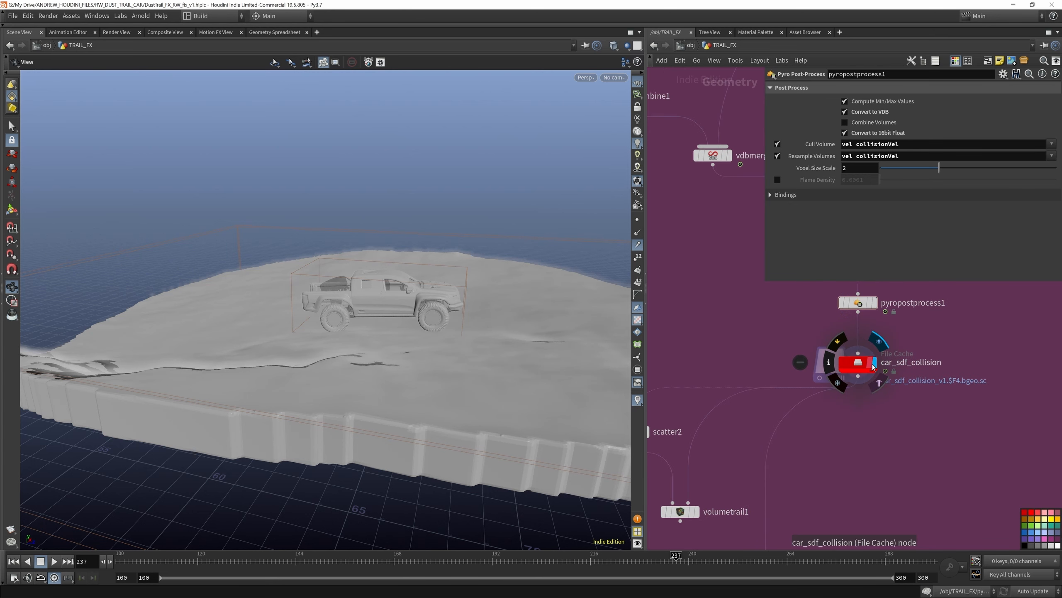
Display the car_sdf_collision file cache and review its caching settings
click(875, 367)
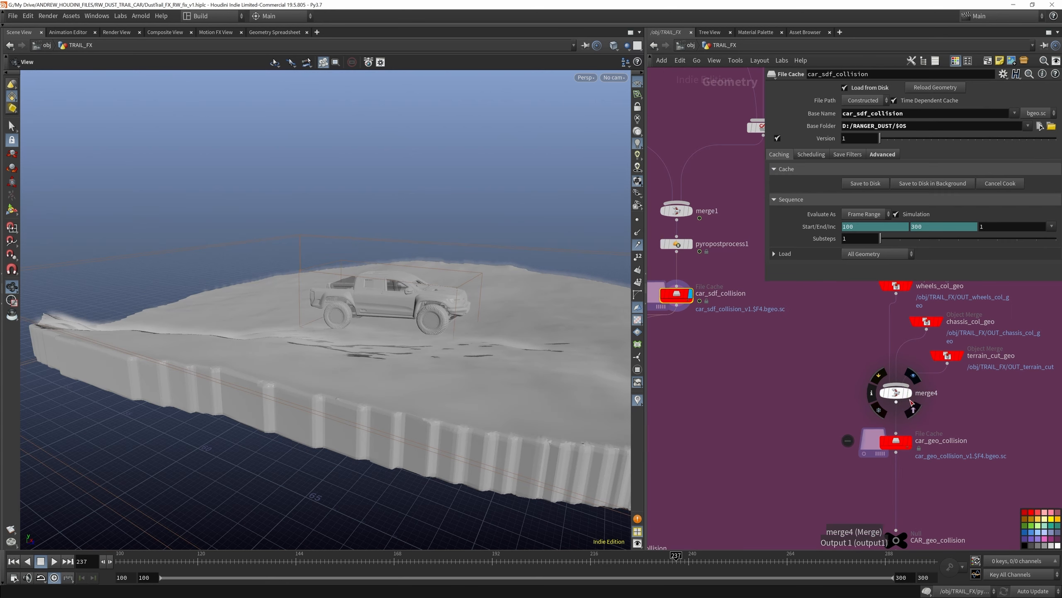
scroll(849, 407, down, 2)
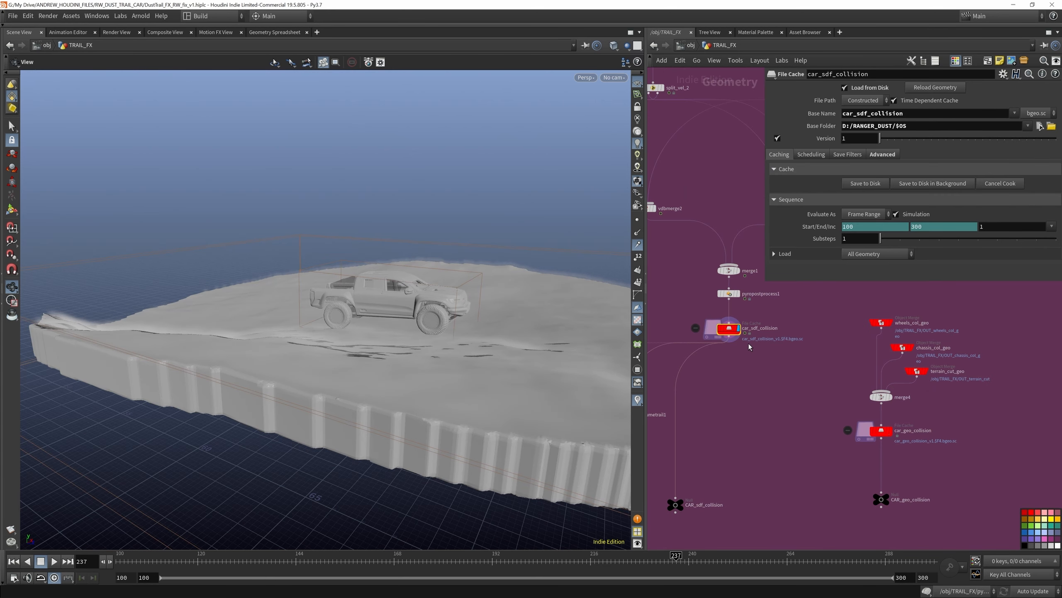
mouse_move(729, 332)
Display the wheels_col_geo and chassis_col_geo imports, then examine the car_geo_collision file cache
click(889, 324)
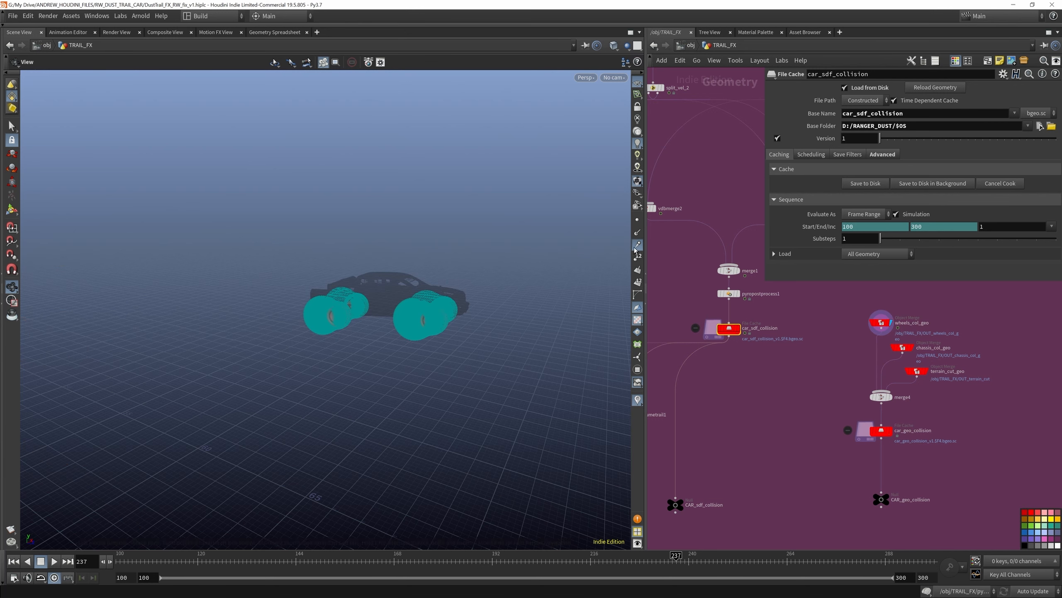
click(912, 348)
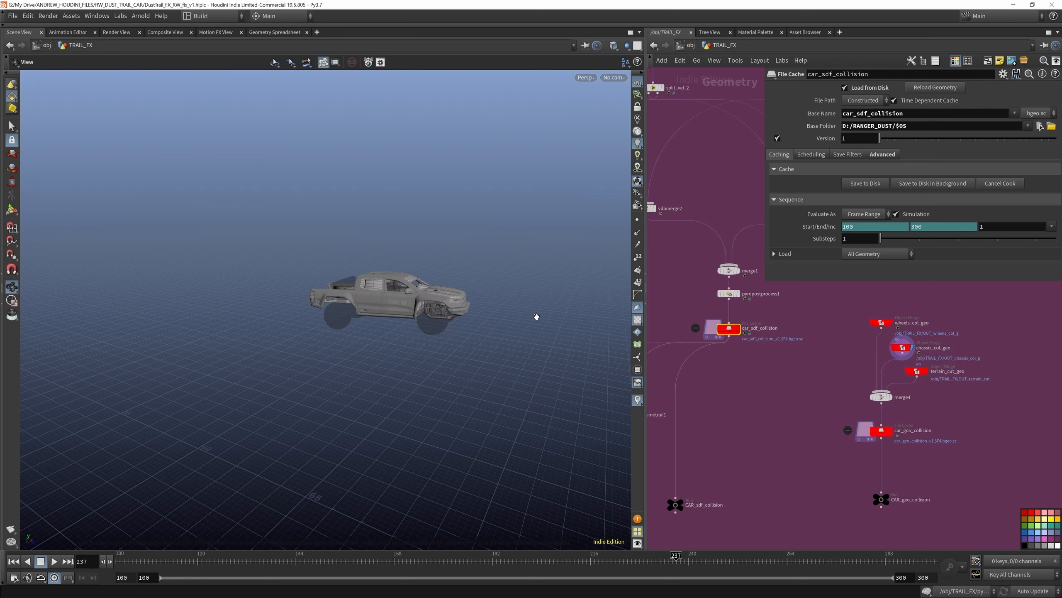
click(932, 371)
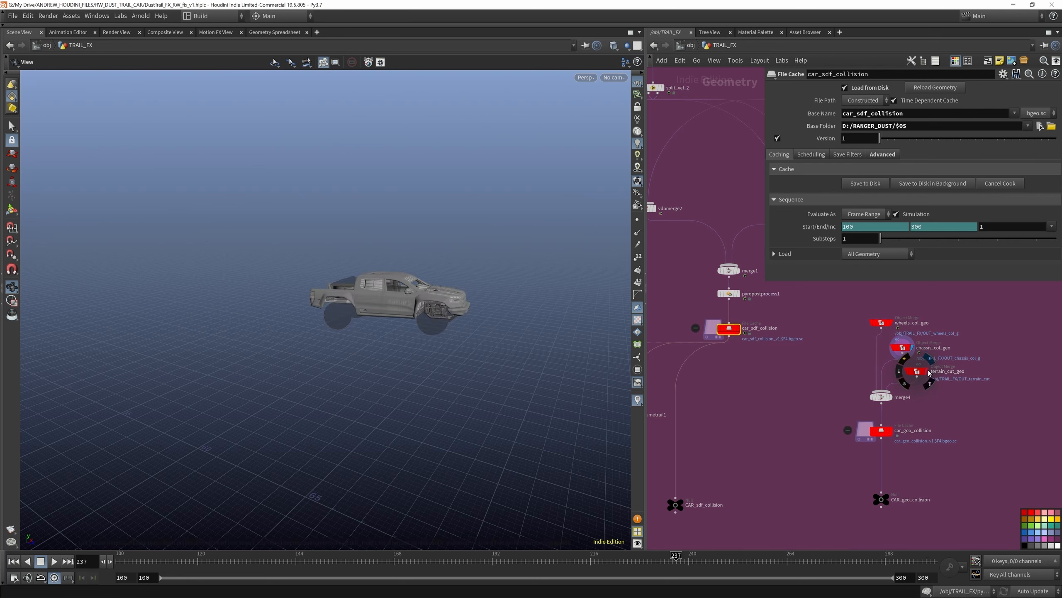
click(890, 428)
click(886, 431)
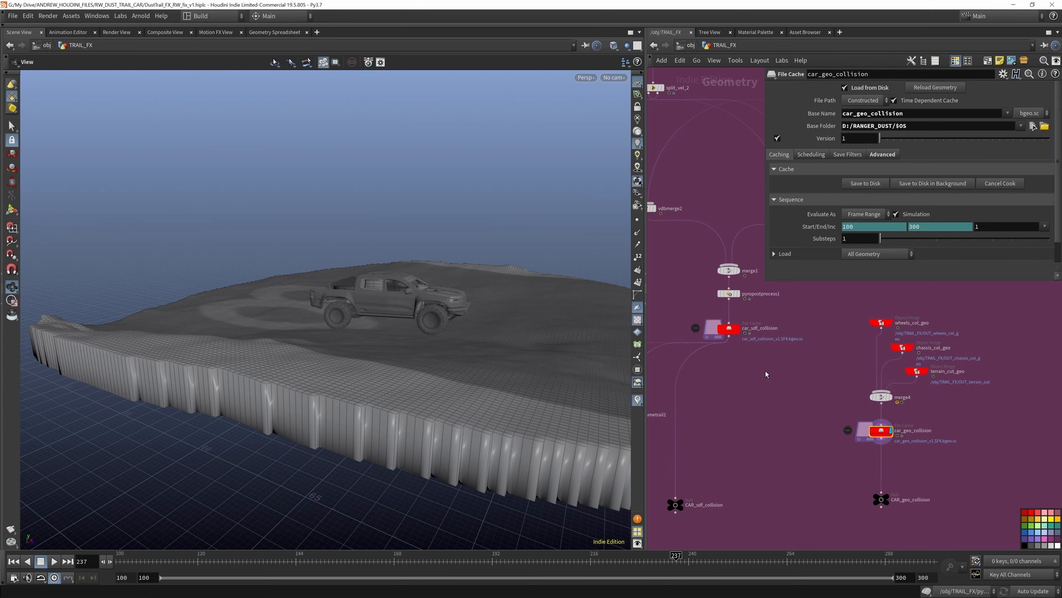
Display the transform_from_centroid1 node inside the source points network's for-each loop and review its parameters
scroll(772, 358, down, 5)
scroll(755, 403, up, 6)
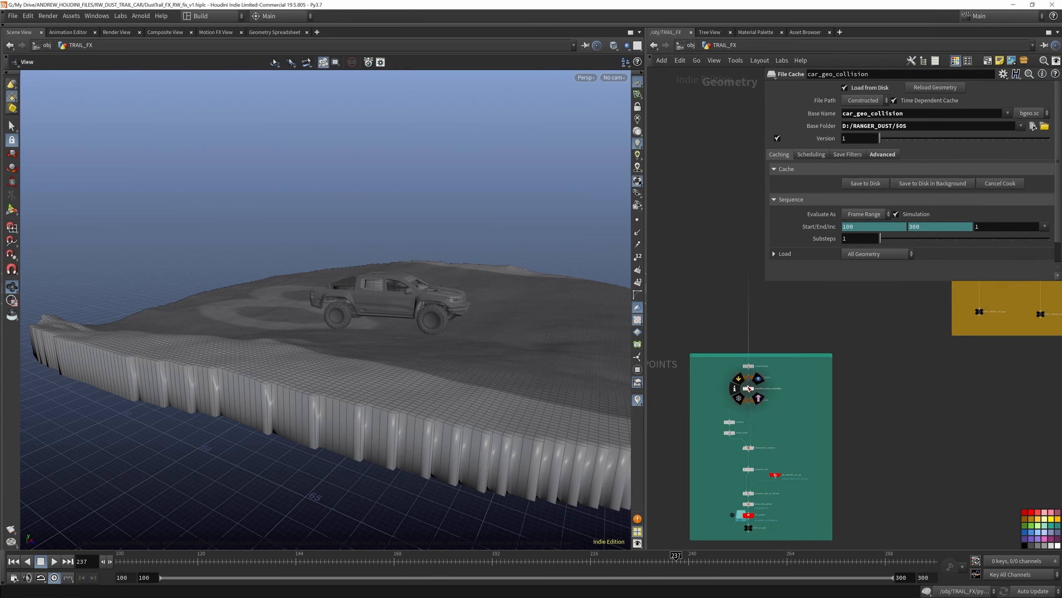
click(751, 399)
click(764, 399)
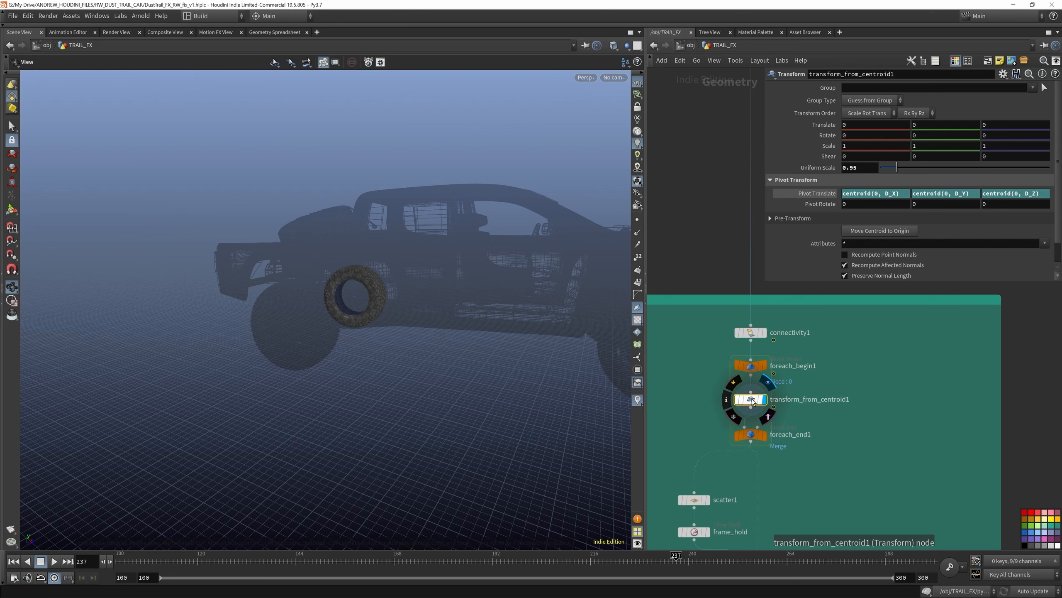
Try a uniform scale of 2.26 on the transform_from_centroid1 node, then undo the change
drag(895, 168, 919, 179)
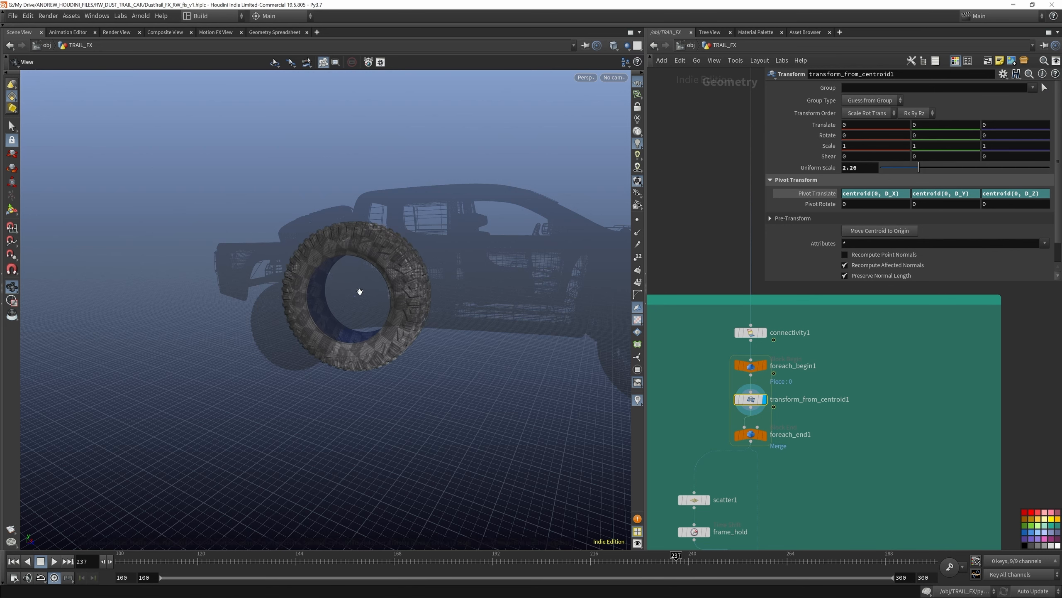
key(ctrl+z)
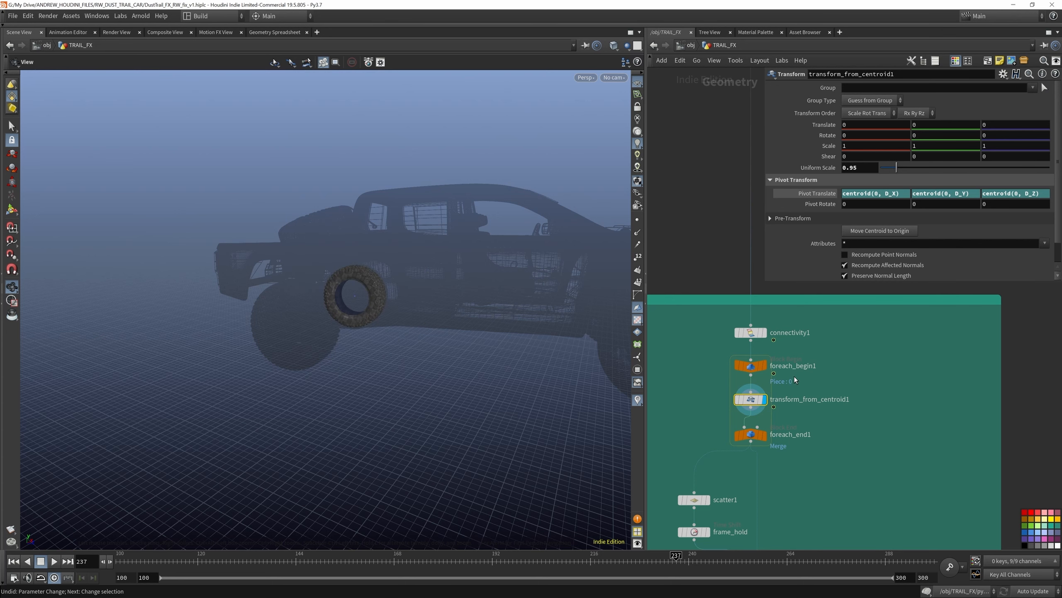
Display the foreach_end1 output around all the wheels, followed by the points scattered by scatter1
click(764, 435)
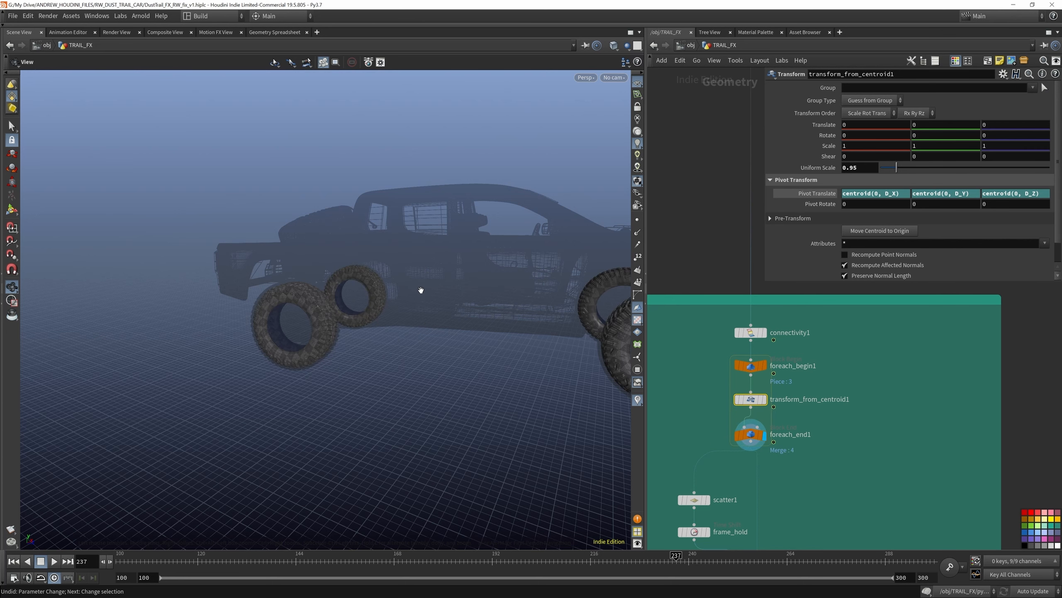
alt+drag(422, 291, 515, 246)
scroll(832, 354, down, 5)
scroll(785, 419, up, 4)
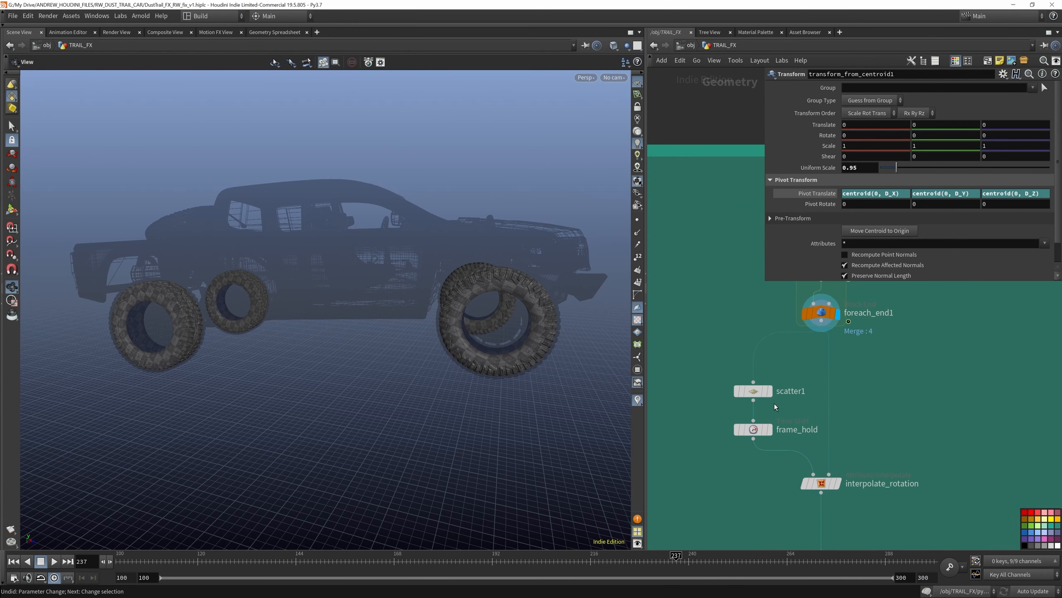
click(771, 391)
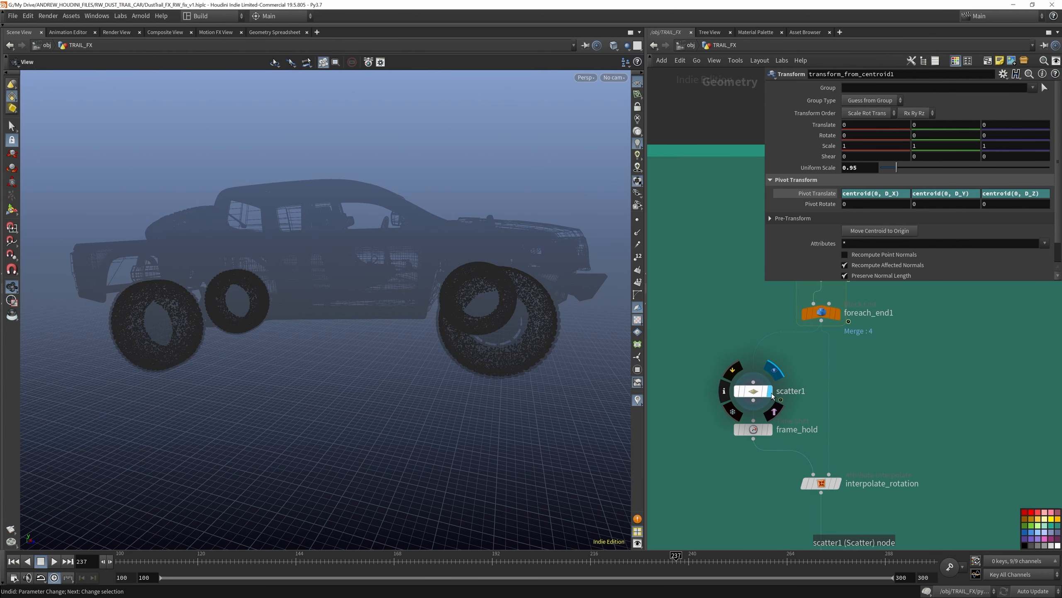
Display the frame_hold time shift and go to the first frame, 100, to examine the held wheel points
click(767, 430)
click(753, 433)
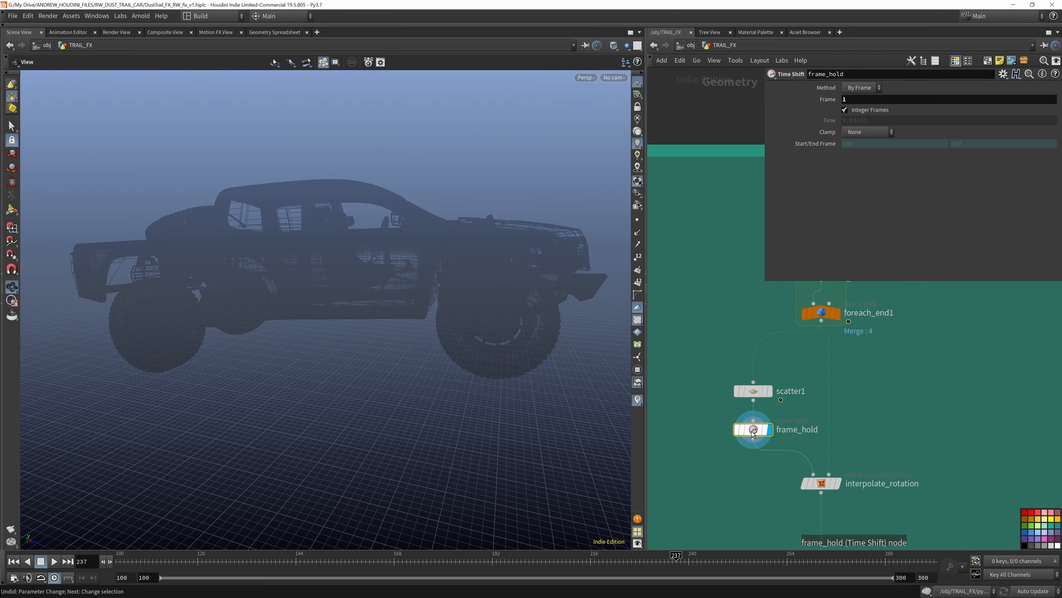
click(13, 563)
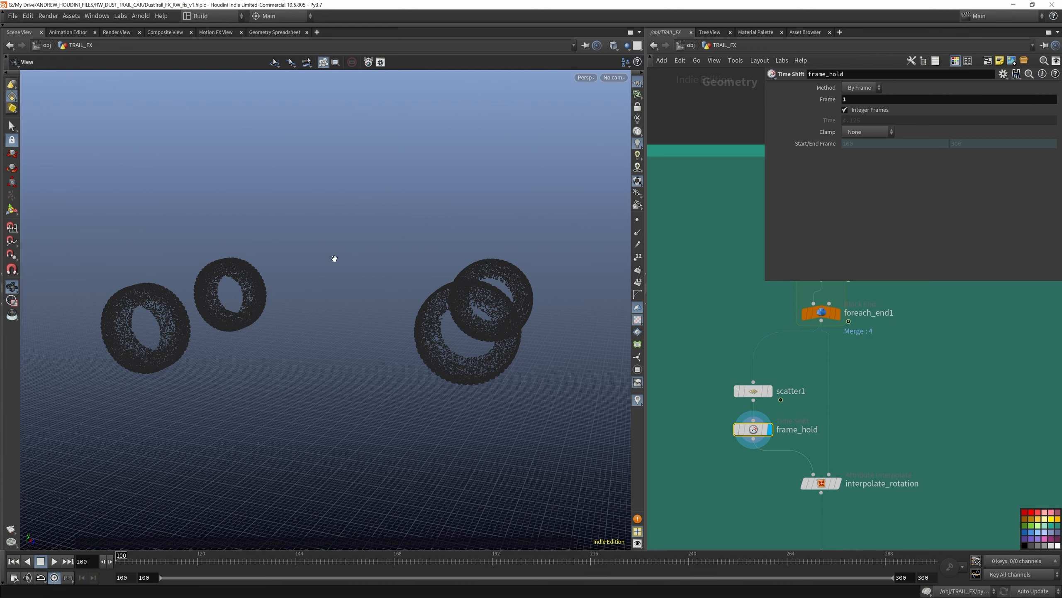
mouse_move(388, 267)
mouse_down()
mouse_move(332, 268)
mouse_move(384, 266)
mouse_up()
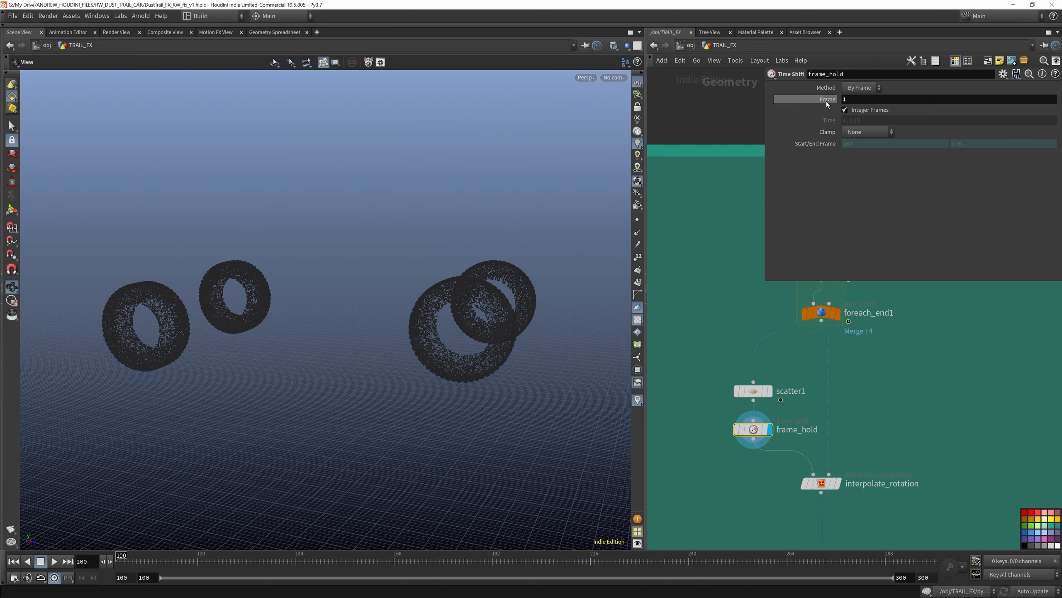
Display the interpolate_rotation node and scrub the timeline to frame 119 to see the points follow the wheels
click(834, 482)
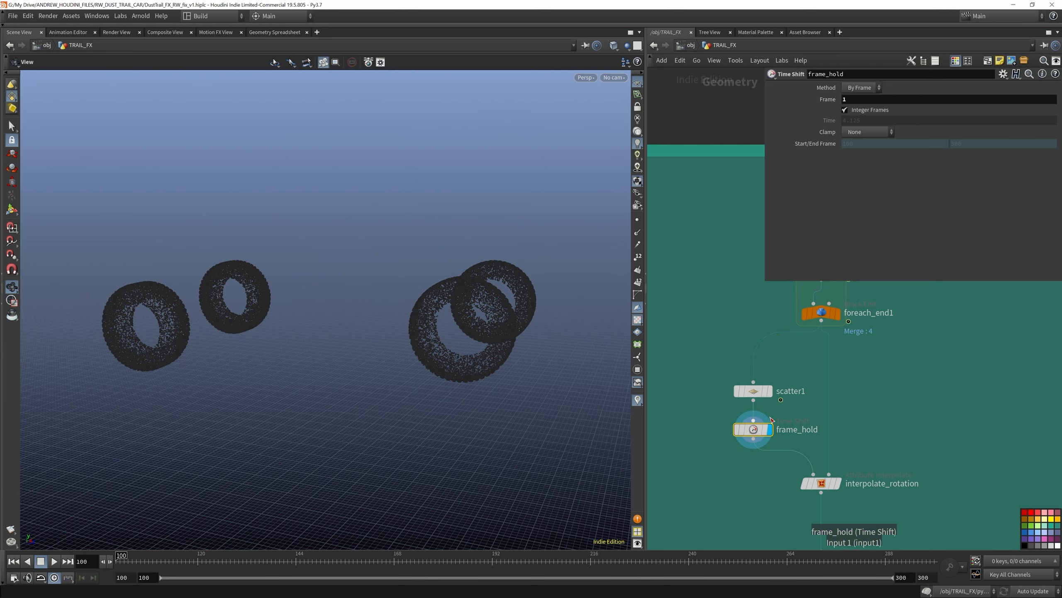
click(134, 557)
drag(145, 566, 193, 571)
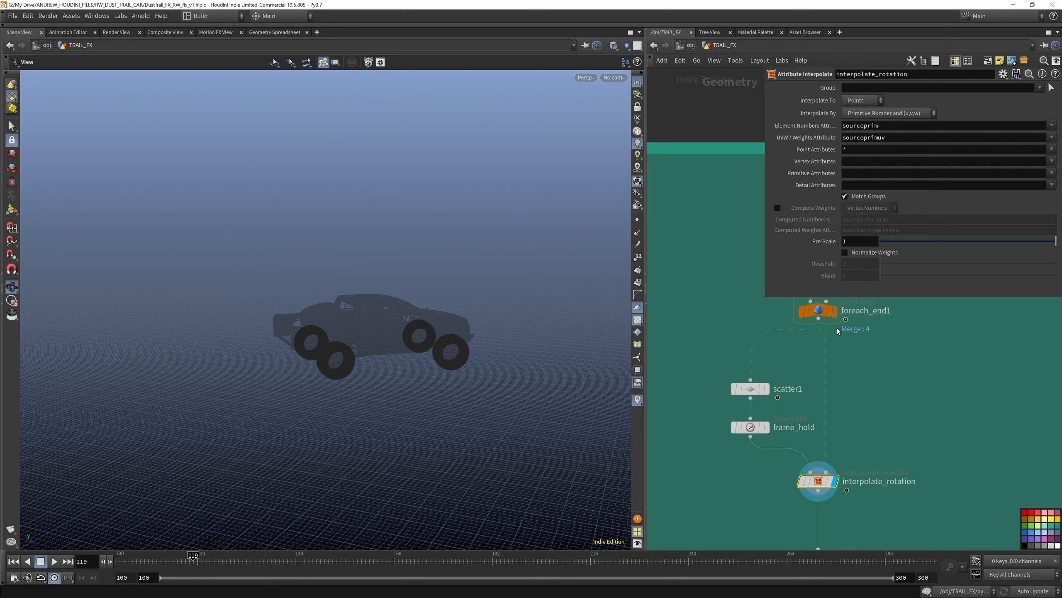
Compare the outputs of scatter1, frame_hold and interpolate_rotation at frame 119
click(766, 389)
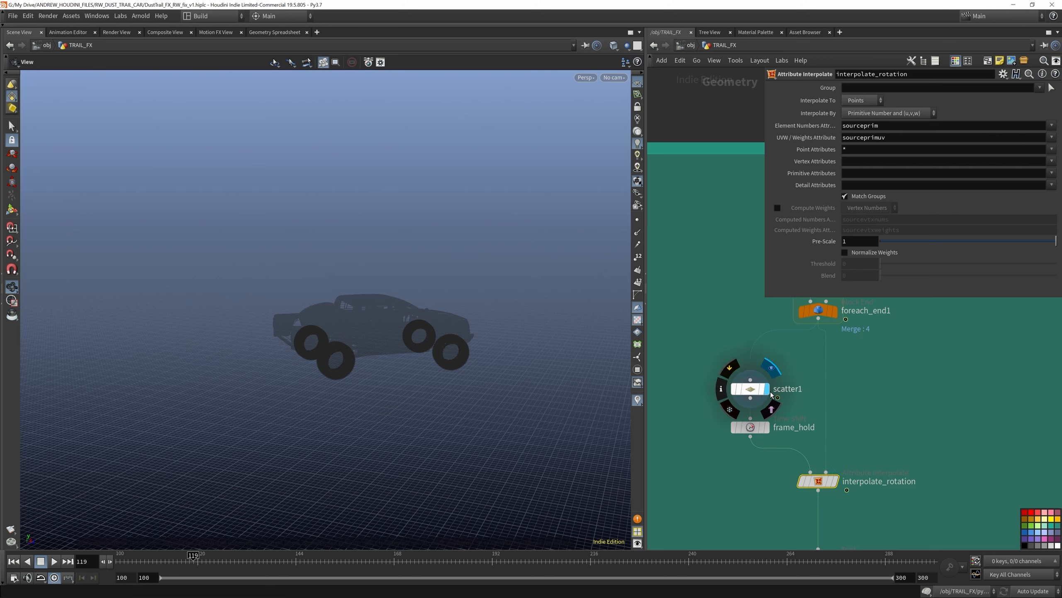
click(768, 427)
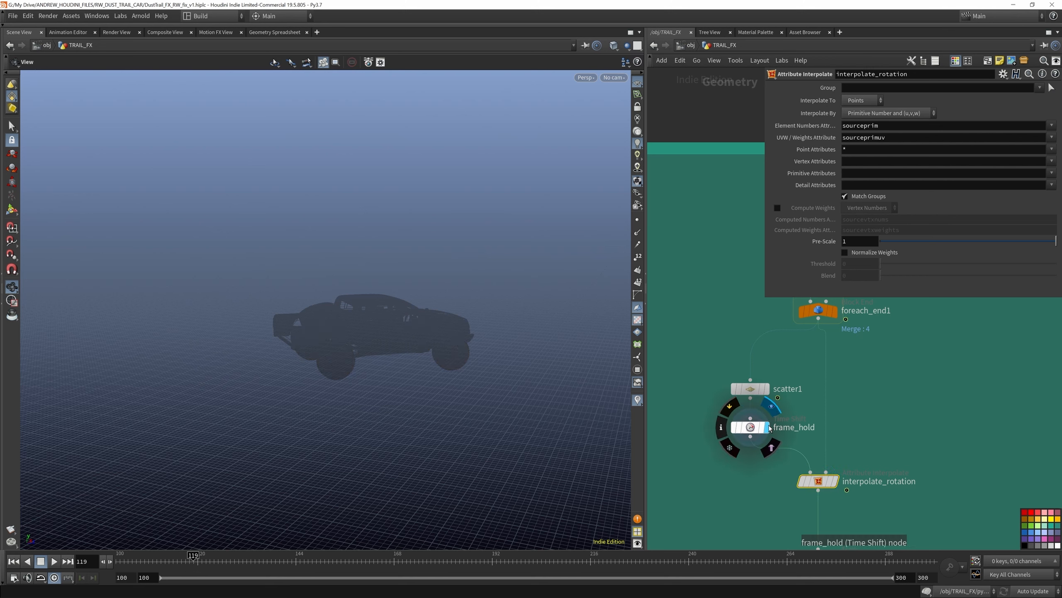
click(837, 483)
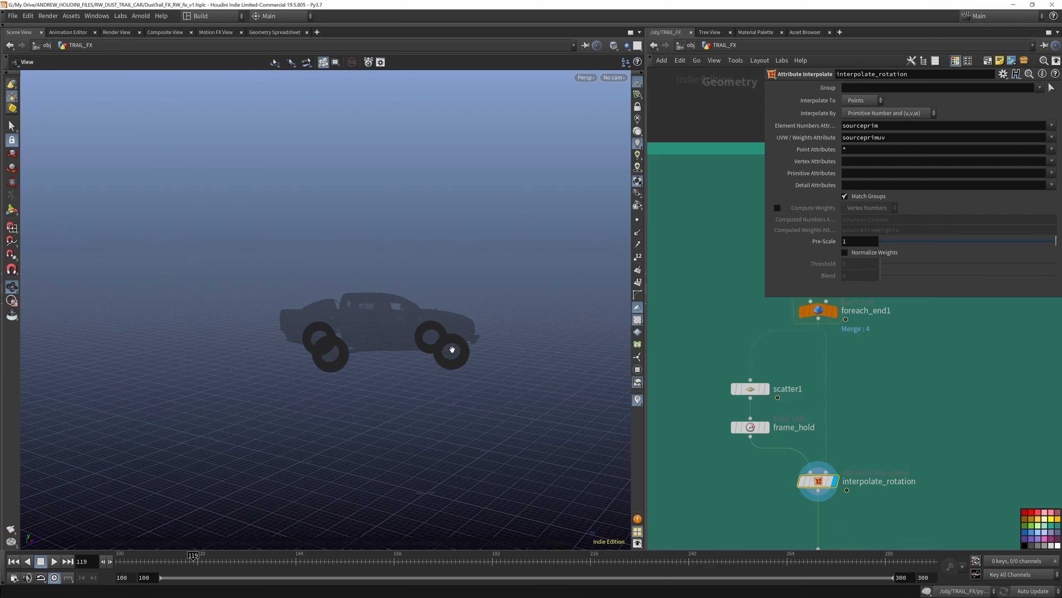
Display the compute_vel Trail node and review its velocity settings
scroll(813, 513, down, 5)
scroll(827, 432, up, 6)
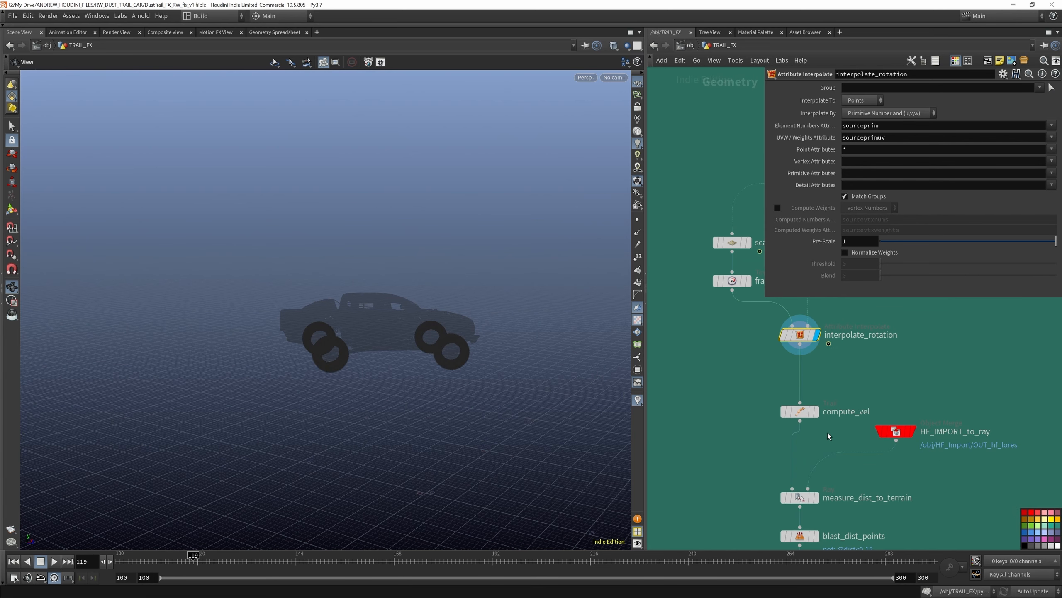
click(796, 409)
scroll(867, 390, down, 5)
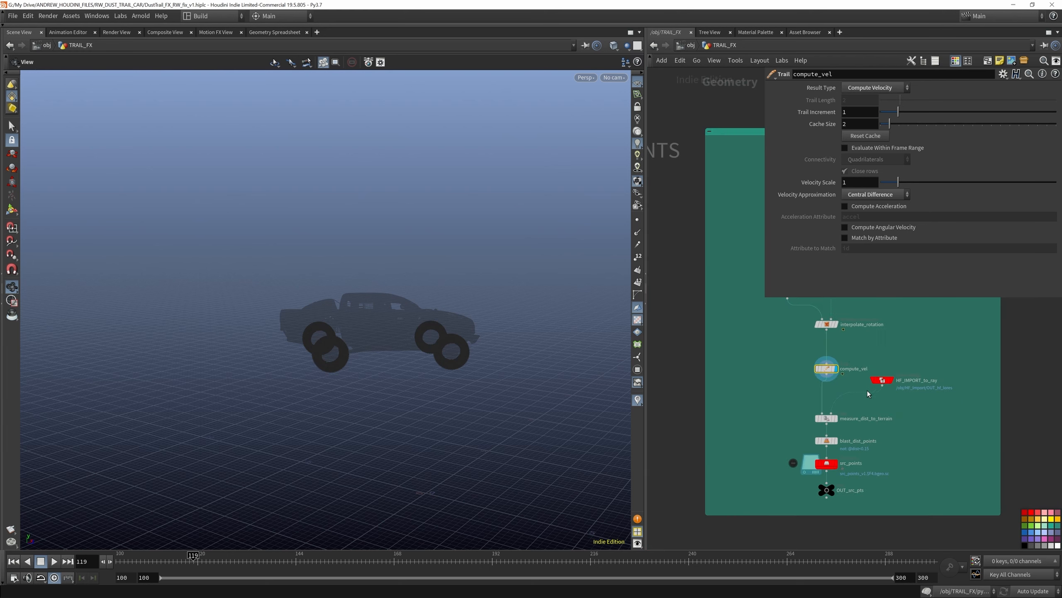
scroll(886, 377, up, 4)
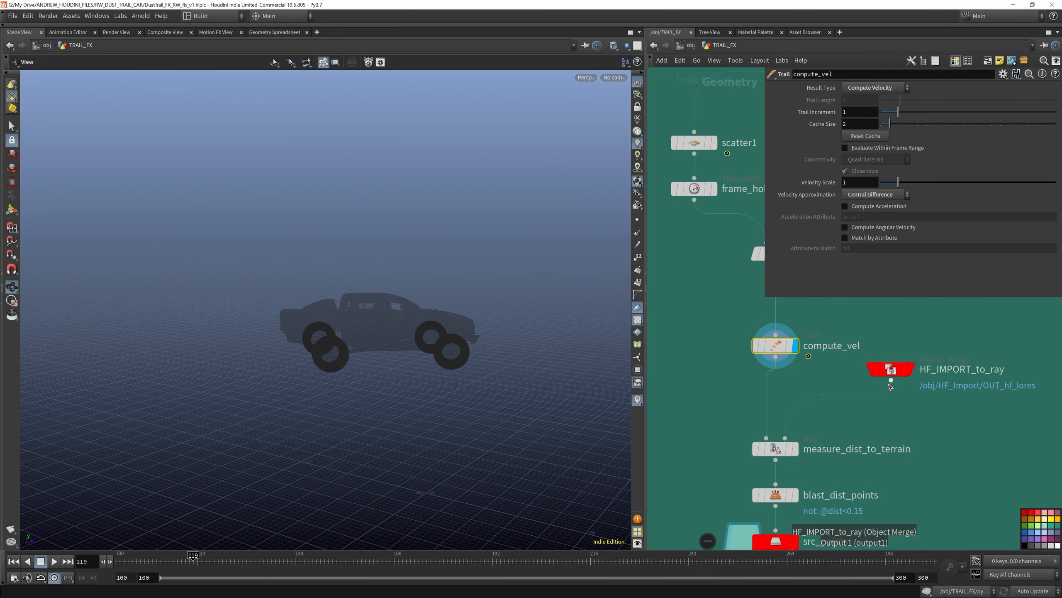
Compare the HF_IMPORT_to_ray terrain with the compute_vel points, then display the measure_dist_to_terrain Ray node
click(911, 370)
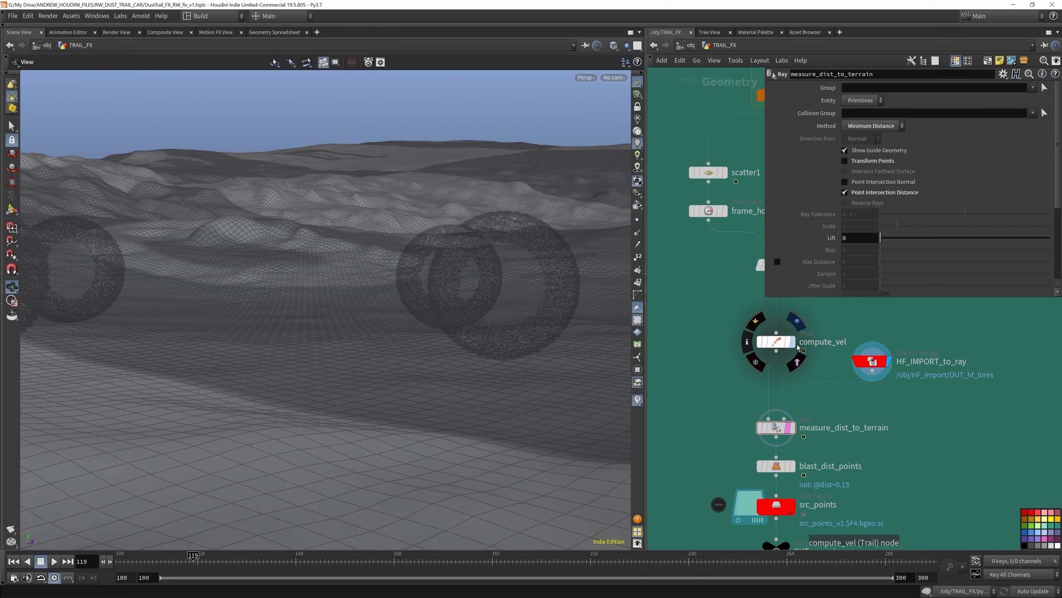
click(792, 341)
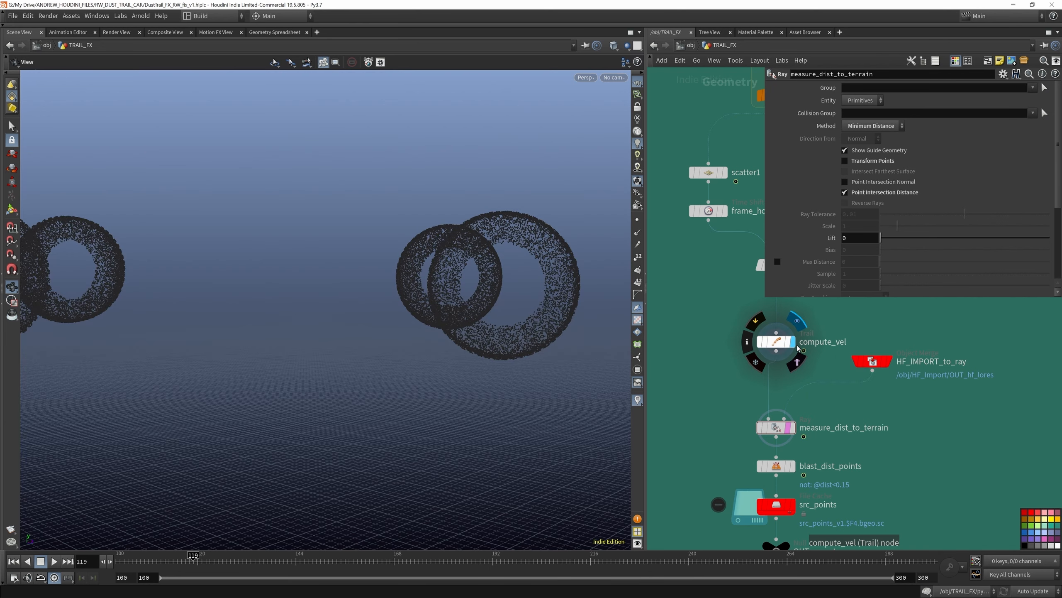
click(794, 431)
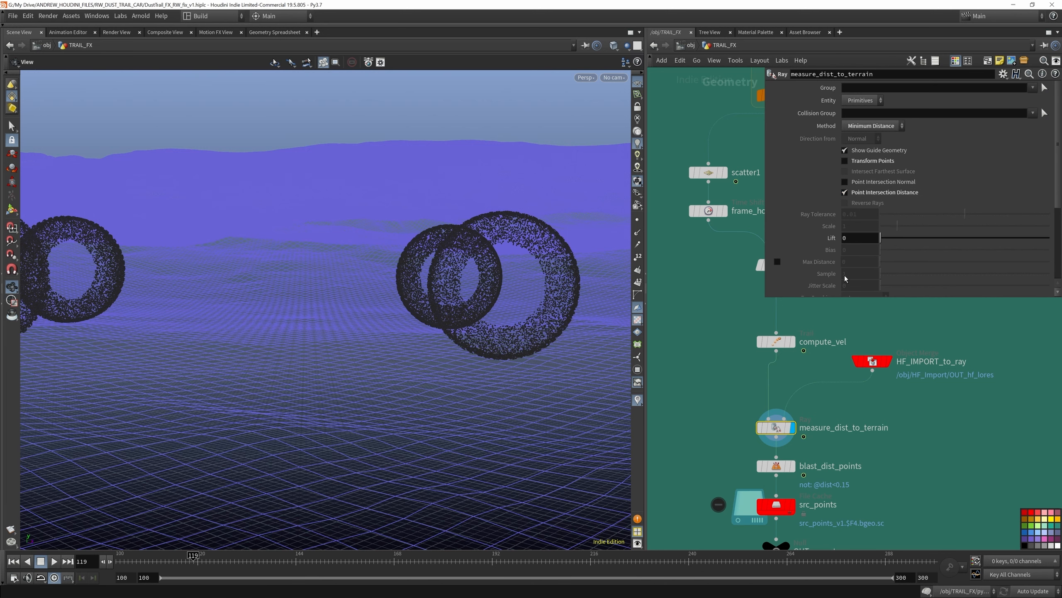
Display the blast_dist_points node and scrub the timeline to frame 160
click(794, 466)
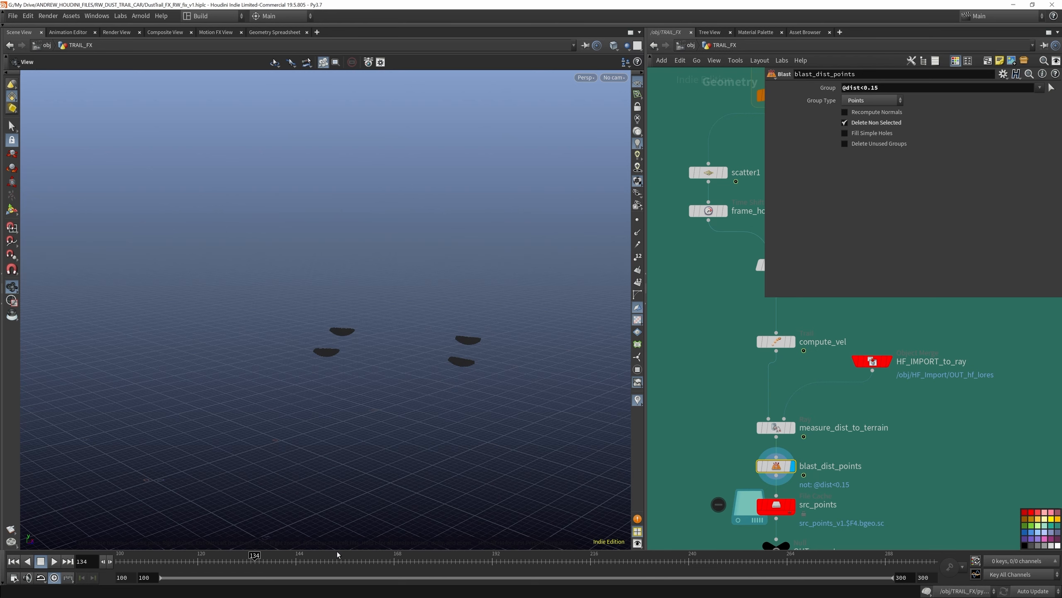
click(254, 556)
click(361, 561)
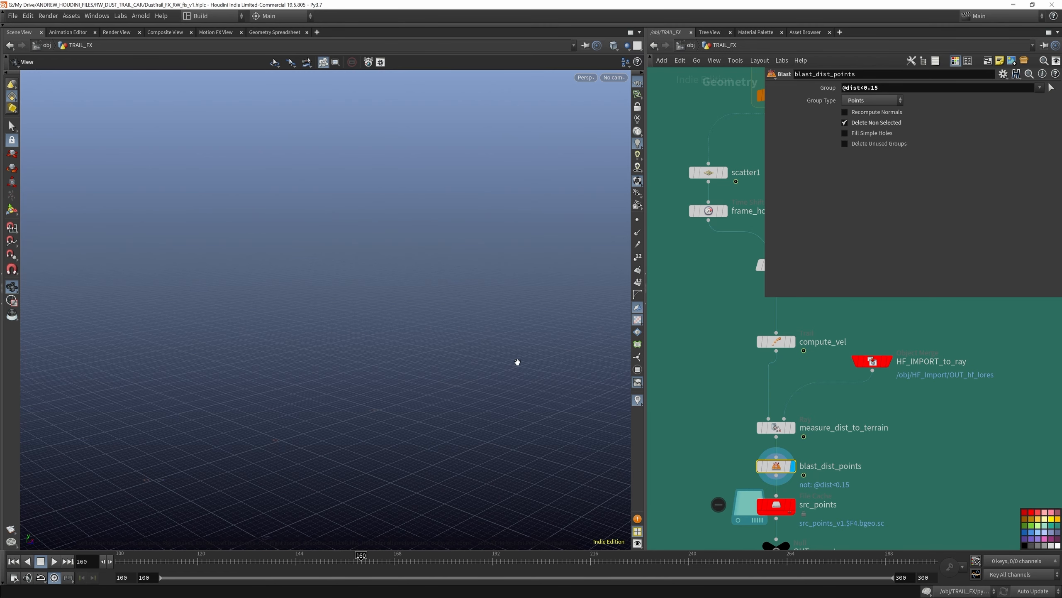
Display the src_points File Cache, frame the wheel contact points in the viewport, and display the OUT_src_pts null
click(776, 505)
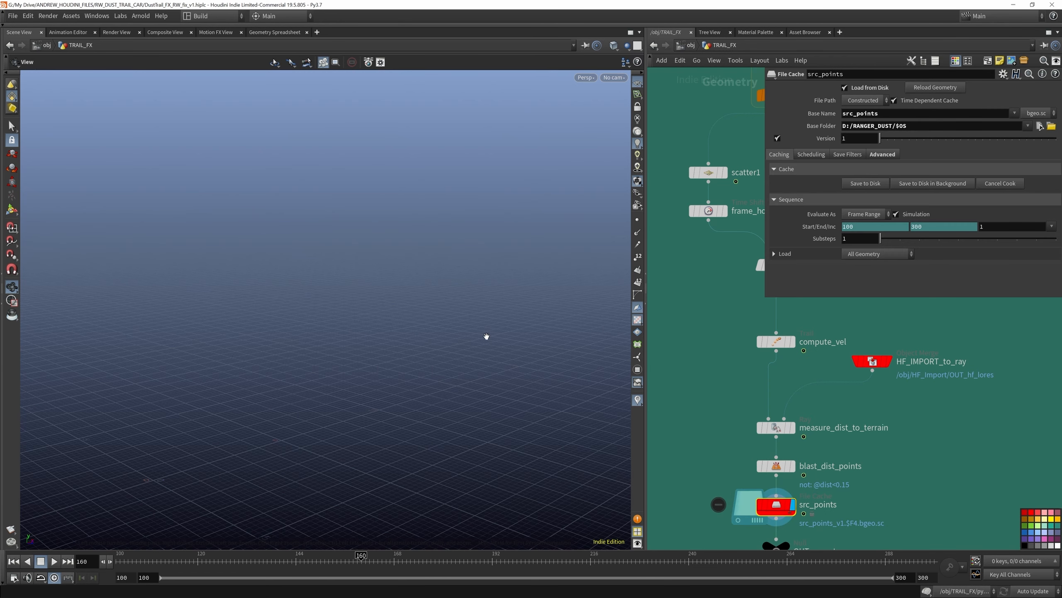
key(space+g)
middle_drag(776, 527, 726, 375)
scroll(726, 377, up, 2)
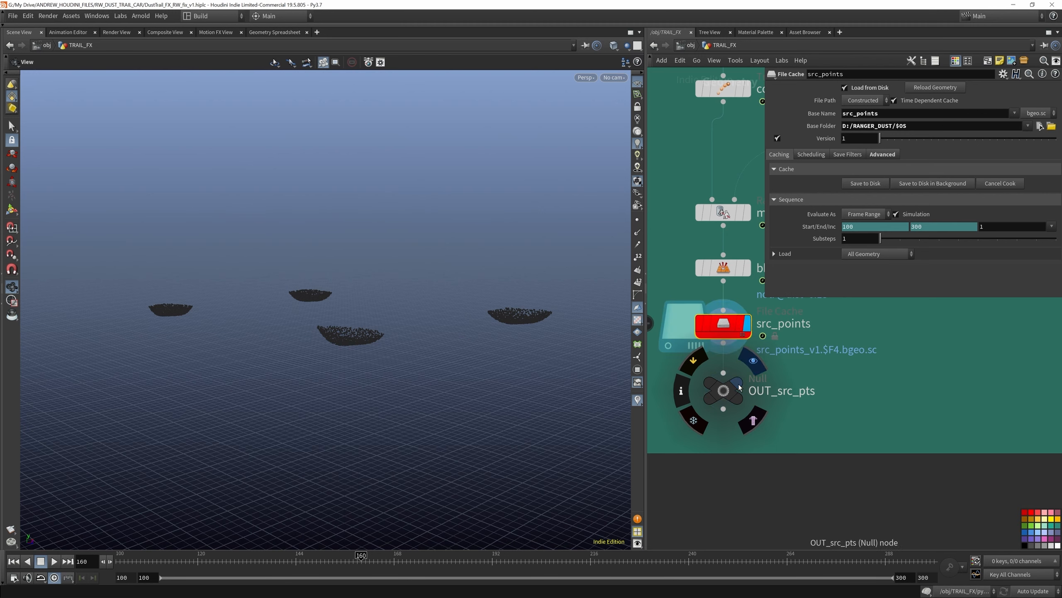
click(752, 361)
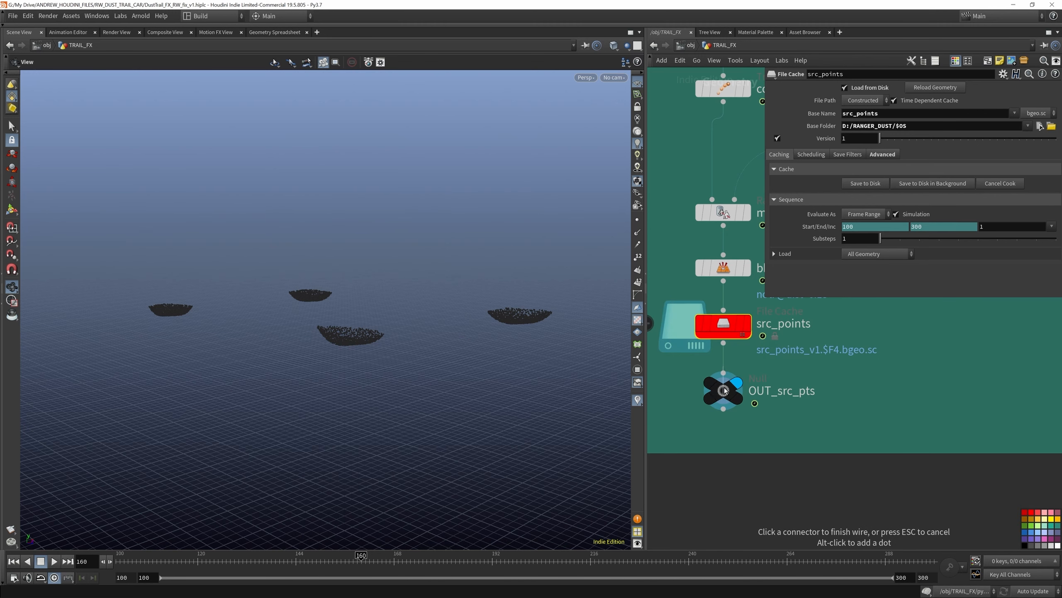
drag(726, 391, 726, 407)
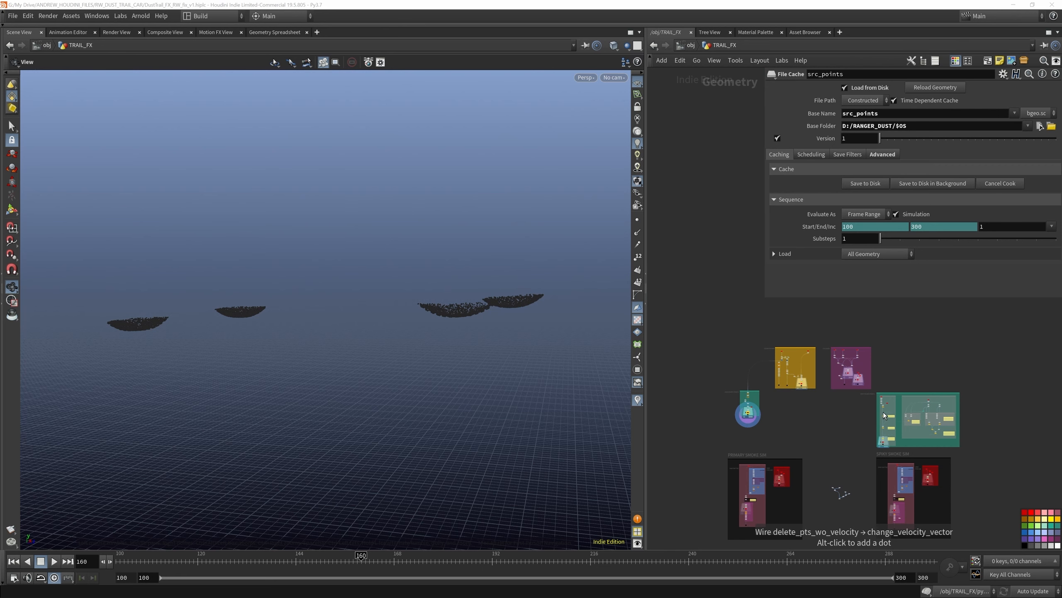
Display the terrain Object Merge at the start of the spray source points network and inspect the whole cut terrain
scroll(884, 415, up, 2)
scroll(881, 402, up, 2)
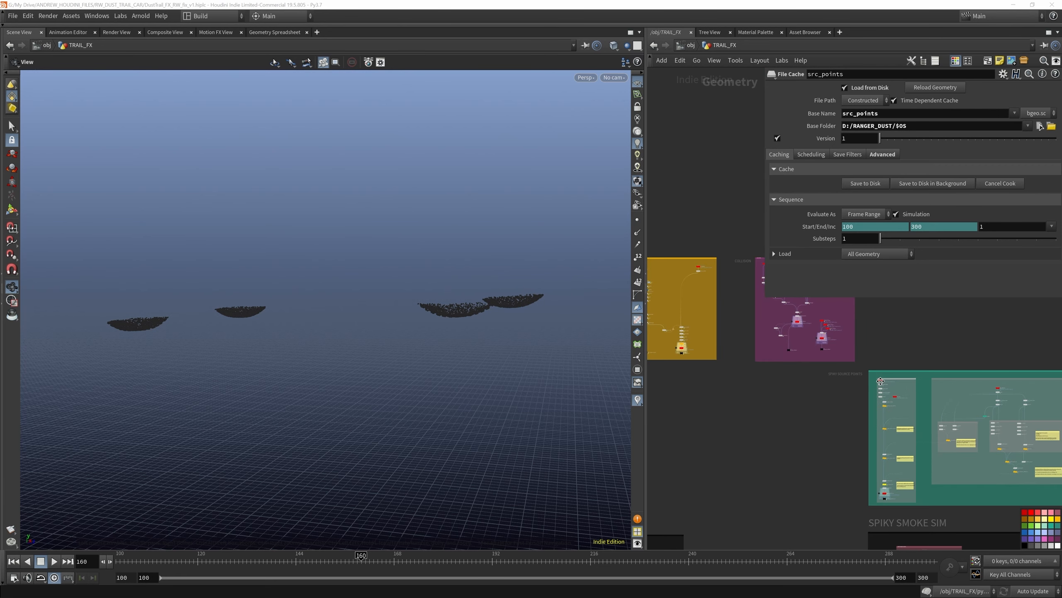
scroll(756, 356, down, 2)
scroll(850, 377, up, 5)
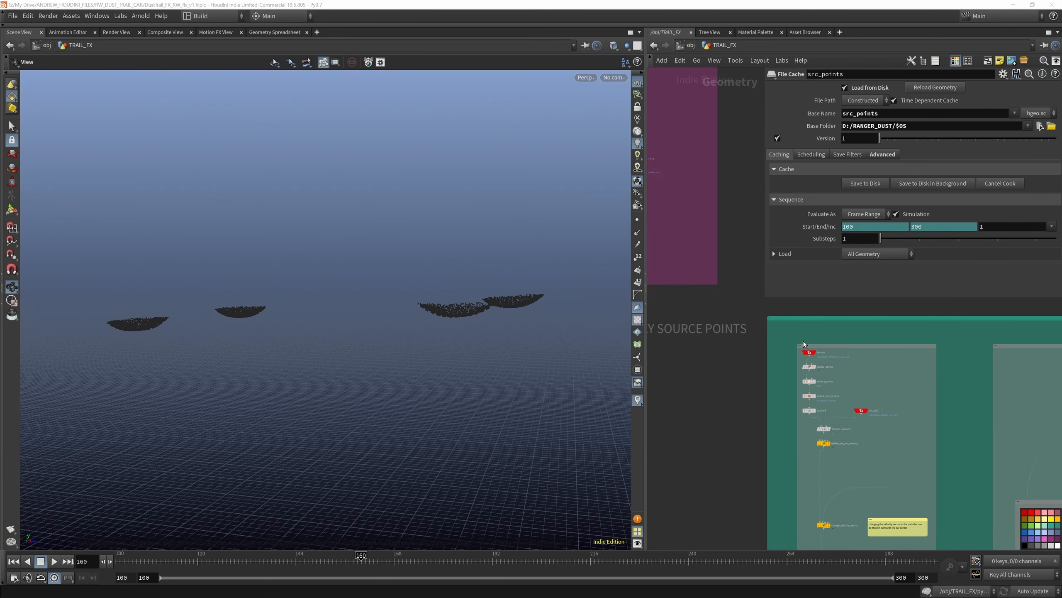
scroll(760, 311, down, 2)
scroll(783, 334, up, 4)
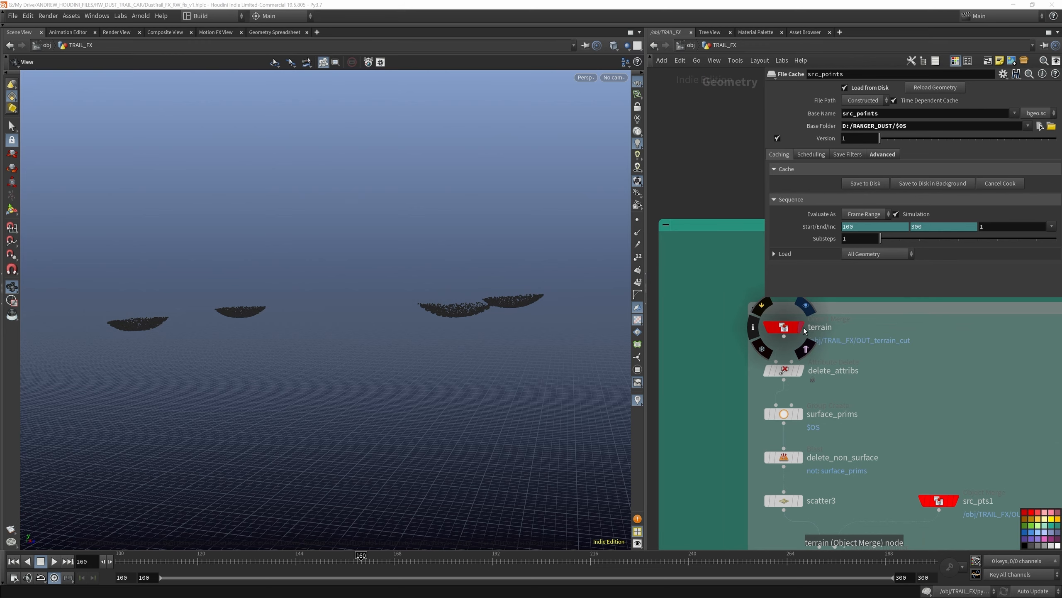
click(799, 327)
scroll(428, 376, up, 5)
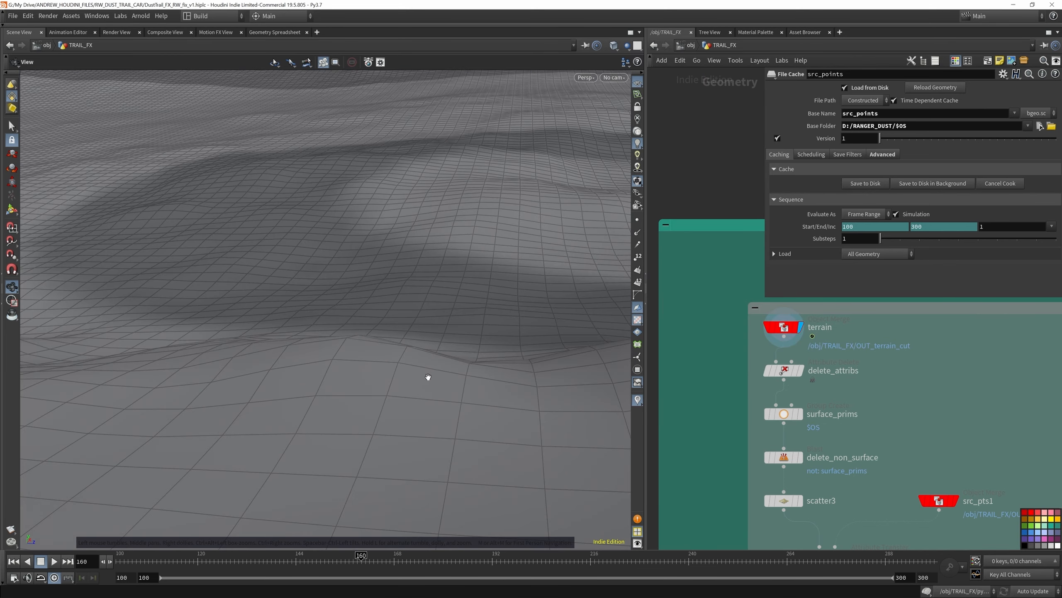
scroll(427, 376, down, 4)
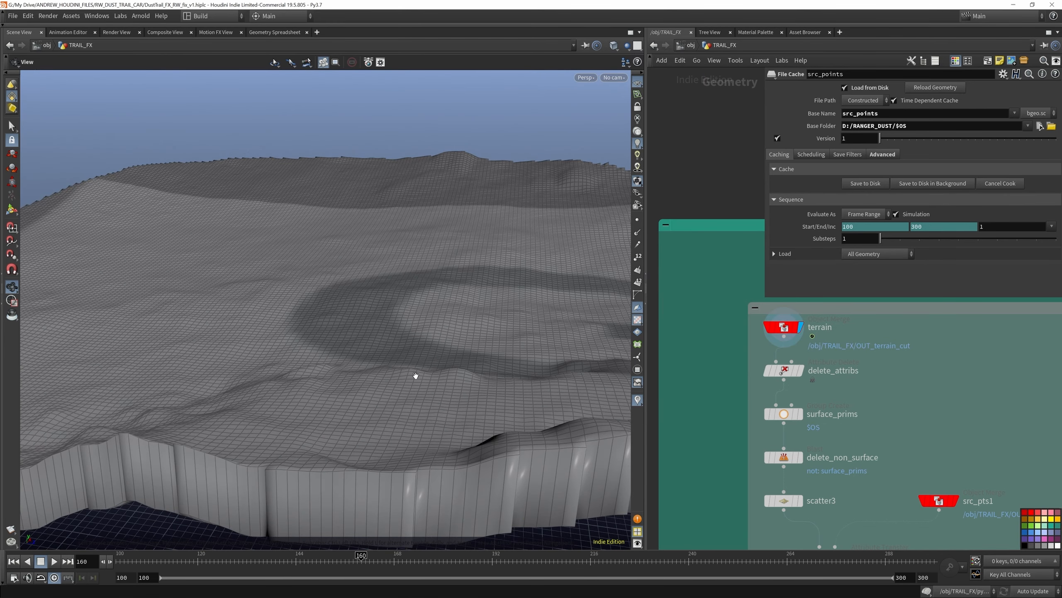
scroll(458, 327, down, 3)
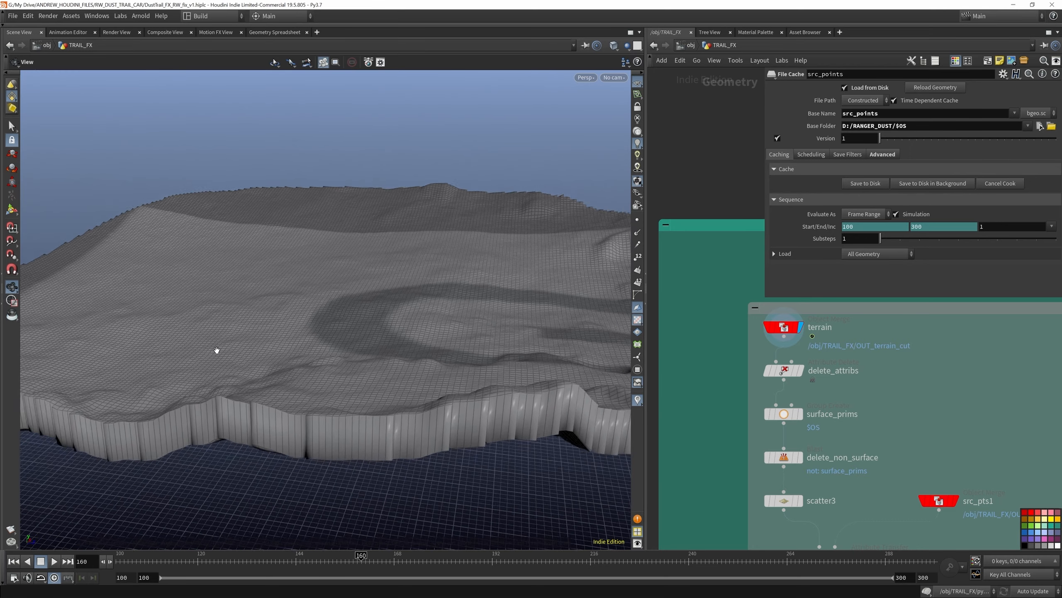
right_drag(217, 349, 142, 351)
Display the delete_attribs node and review which point attributes it keeps
click(804, 340)
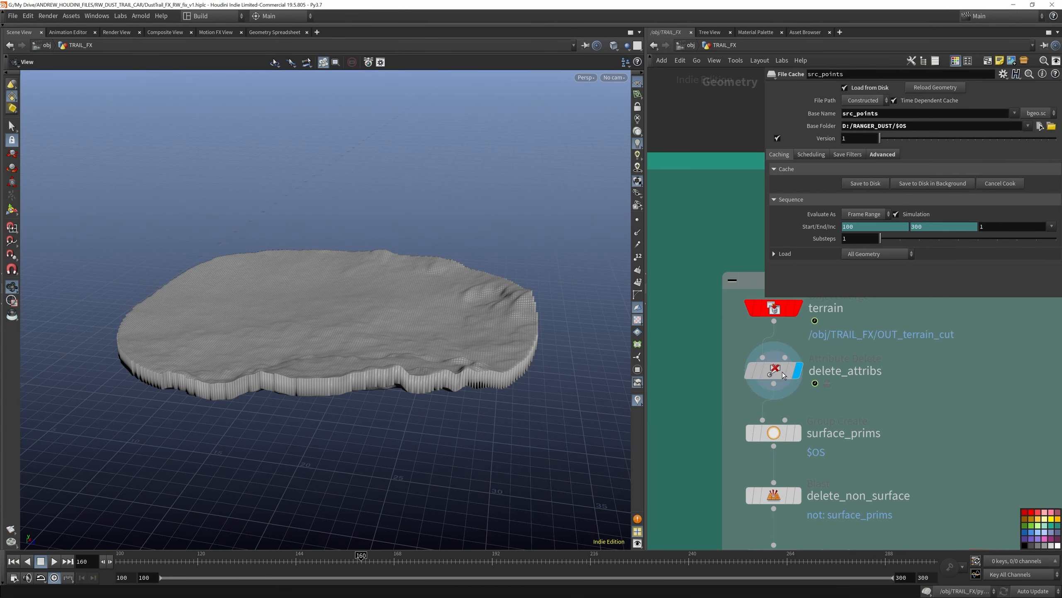
click(784, 365)
scroll(784, 358, down, 3)
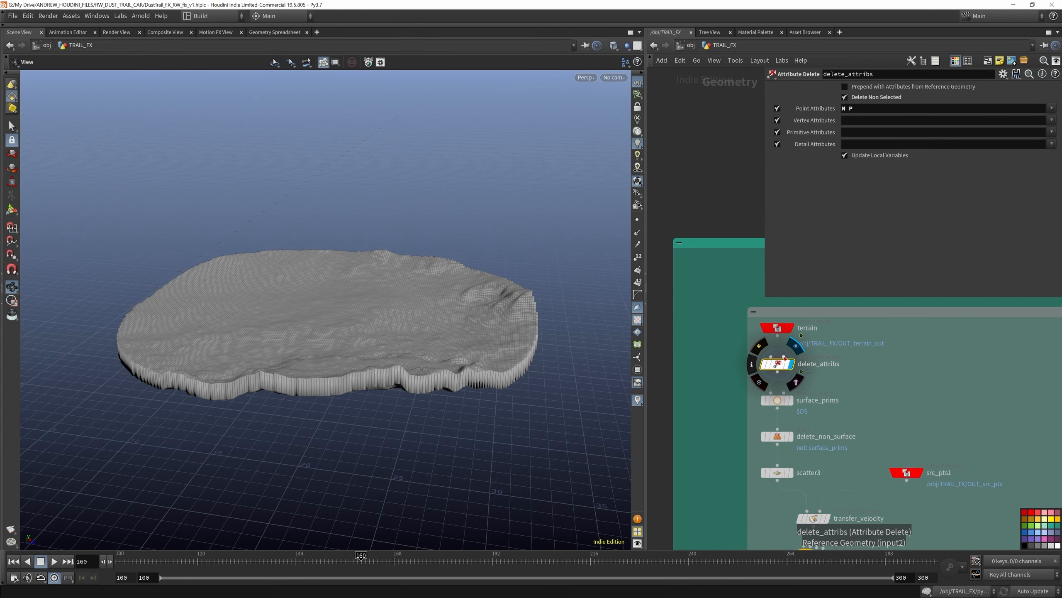
Display the surface_prims group node and try a smaller spread angle for keeping primitives by normals
scroll(796, 408, up, 3)
click(788, 395)
click(763, 393)
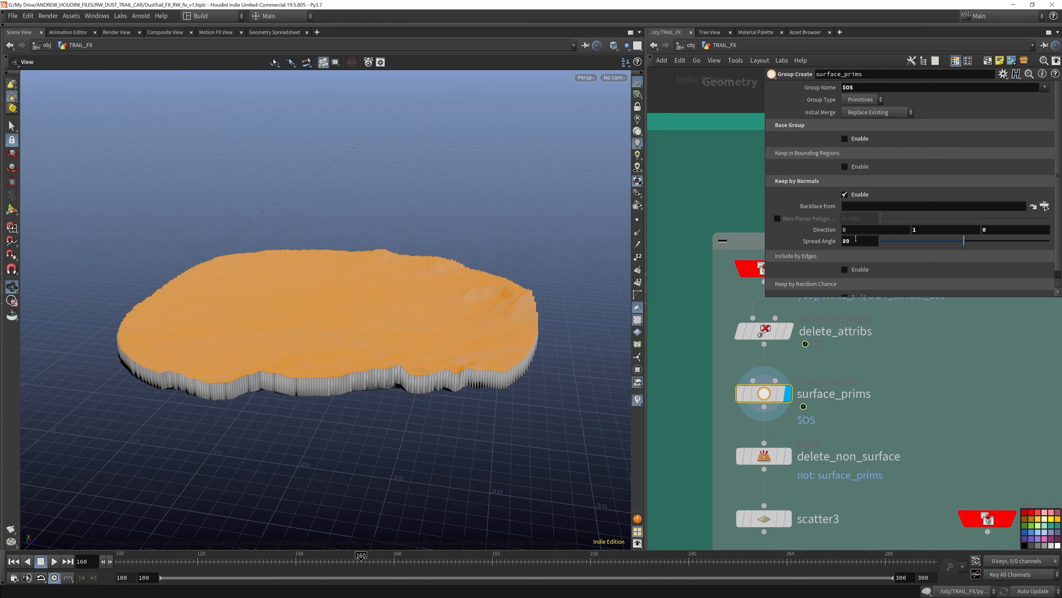
drag(963, 245, 936, 253)
key(ctrl+z)
Display the delete_non_surface node and inspect the remaining terrain surface from a higher angle
scroll(807, 333, down, 3)
scroll(803, 396, up, 3)
click(792, 409)
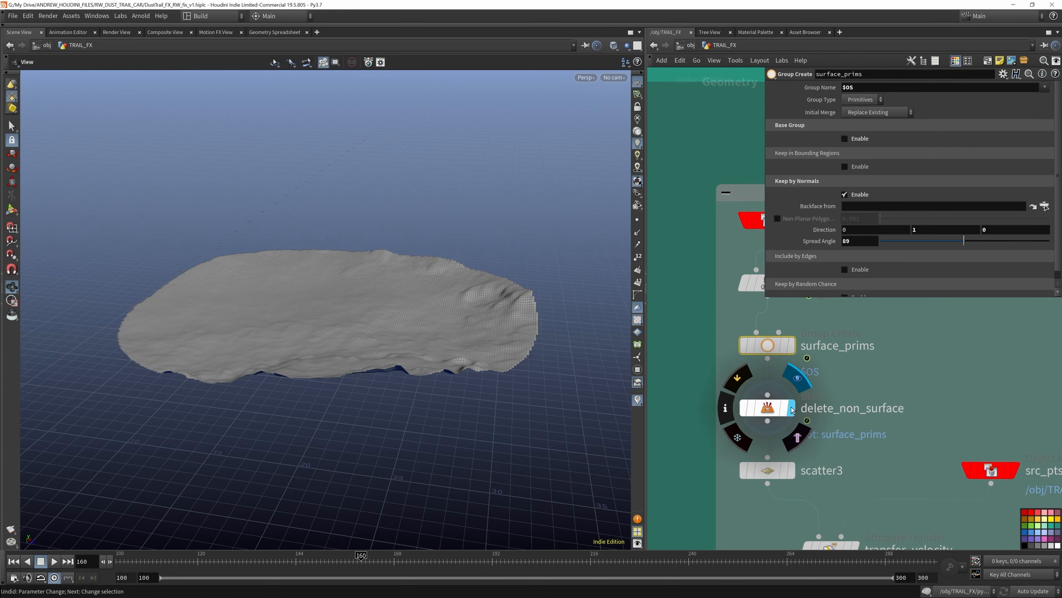
drag(443, 335, 486, 324)
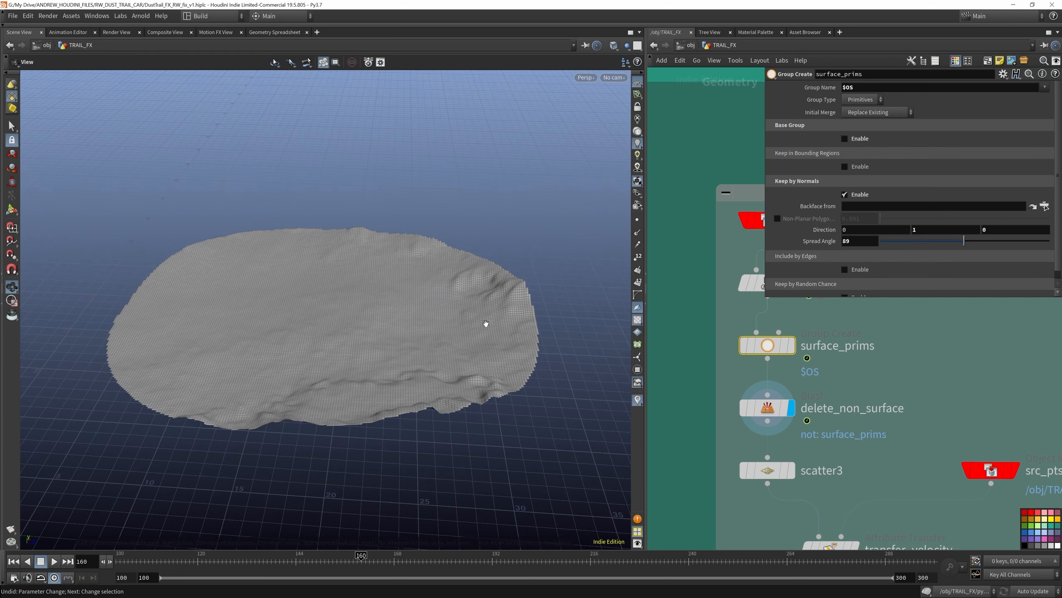
Display the scatter3 node and inspect the points scattered over the terrain surface
scroll(779, 387, down, 4)
scroll(790, 447, up, 4)
click(779, 419)
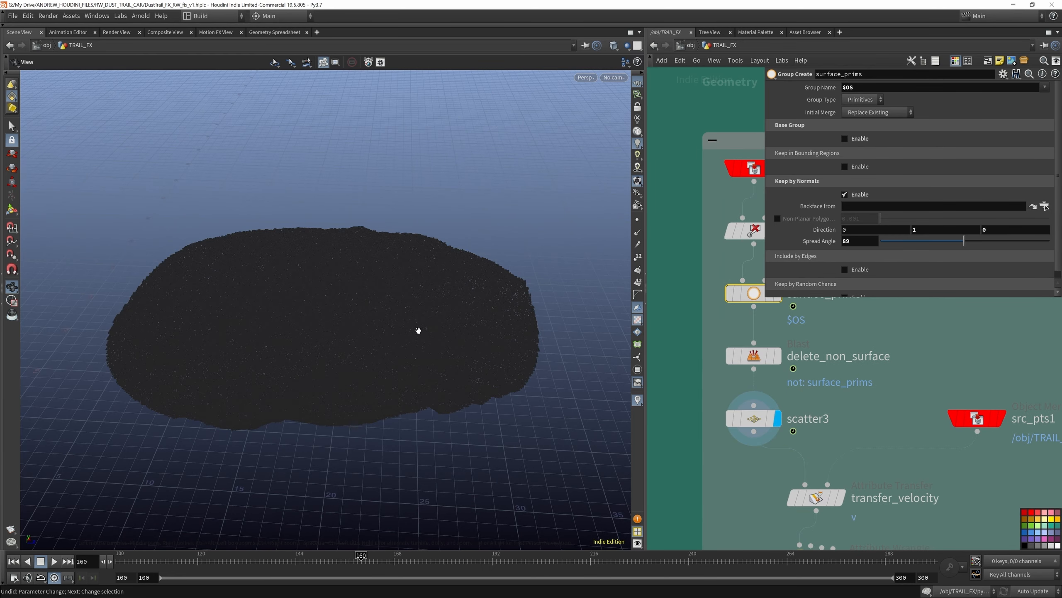
mouse_move(417, 330)
mouse_down()
mouse_move(384, 382)
mouse_move(418, 340)
mouse_up()
Display the src_pts1 wheel points, then display transfer_velocity and review its transfer conditions
scroll(859, 375, down, 4)
scroll(884, 400, up, 4)
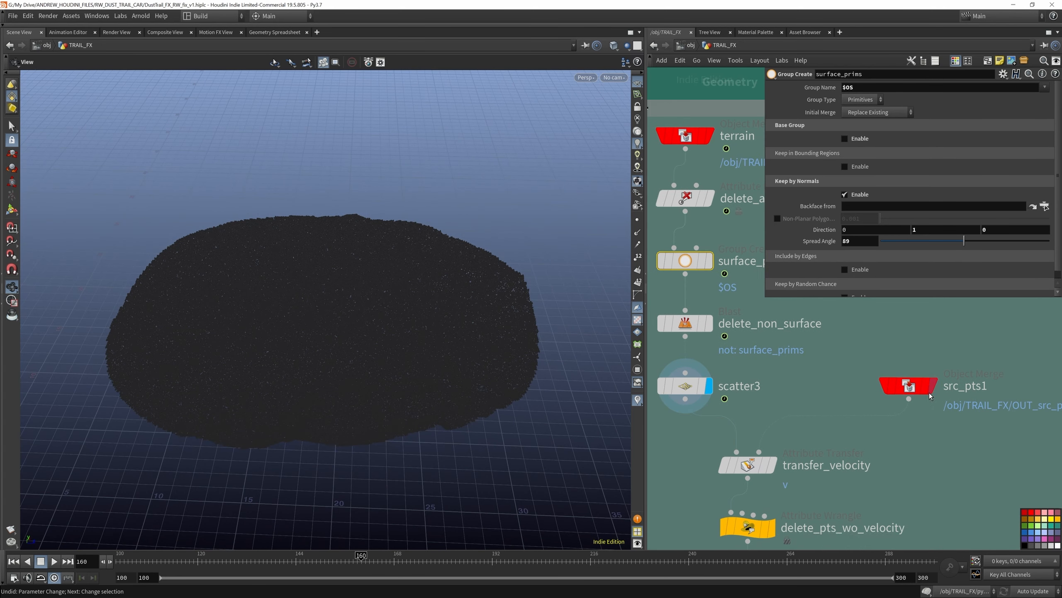
click(932, 389)
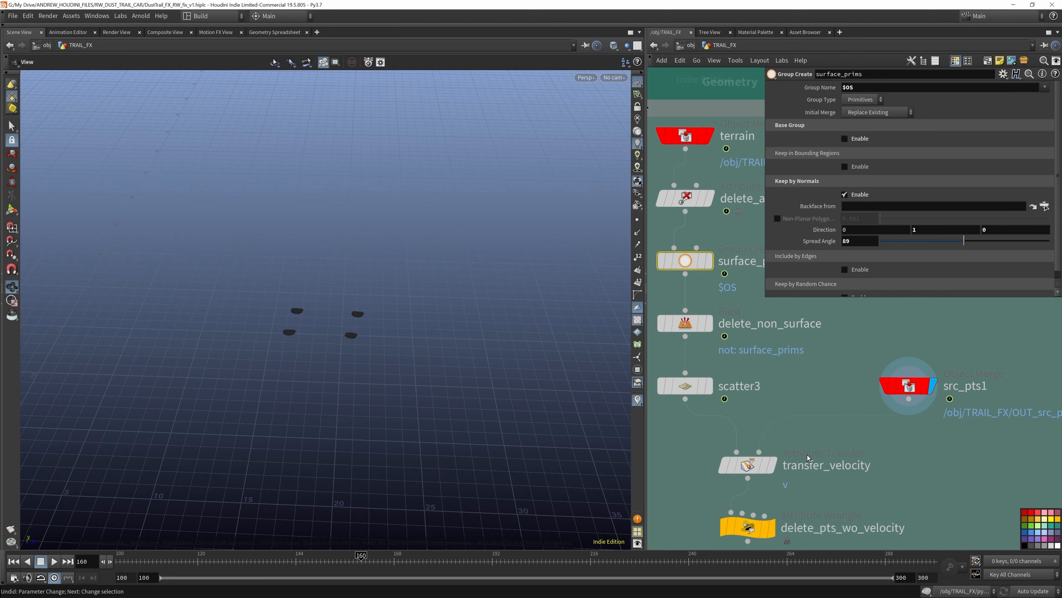
click(771, 465)
click(749, 466)
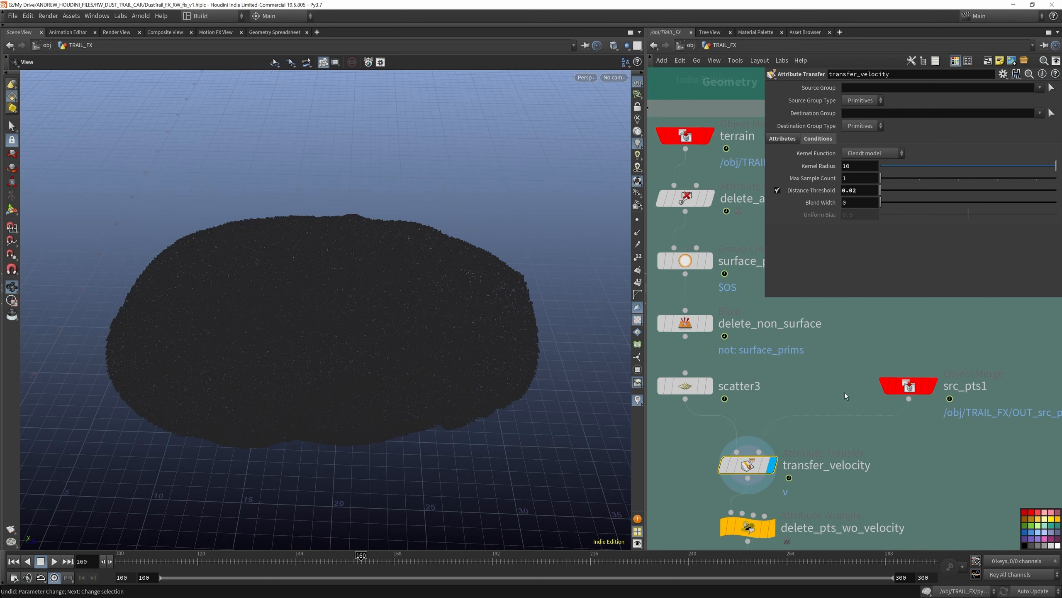
Open the delete_pts_wo_velocity wrangle's VEX code for review
scroll(801, 427, down, 3)
scroll(776, 462, up, 3)
click(762, 472)
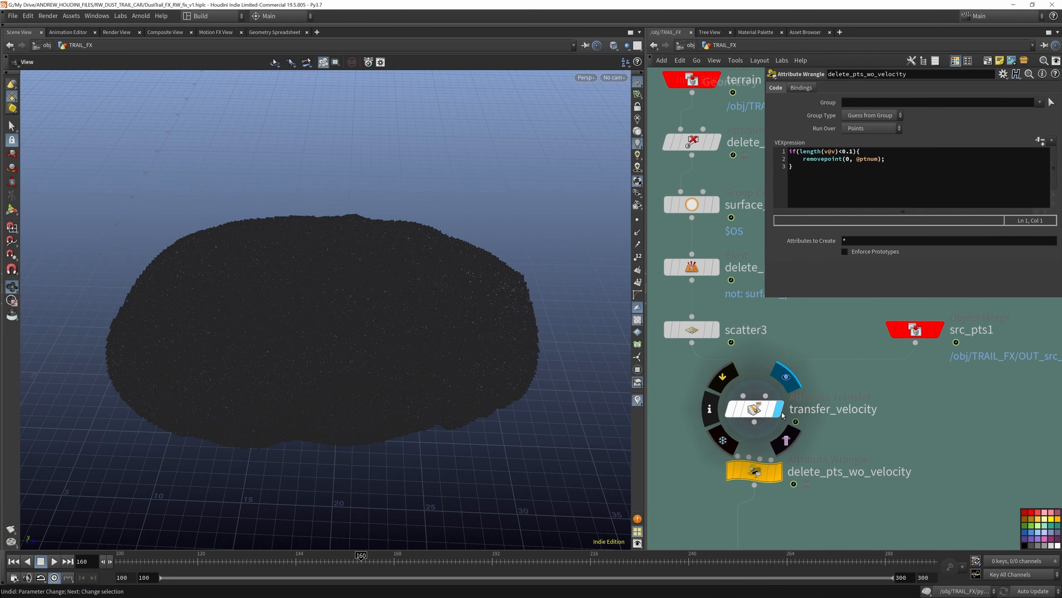
Compare a closer view of the src_pts1 wheel points with the transfer_velocity output
click(938, 330)
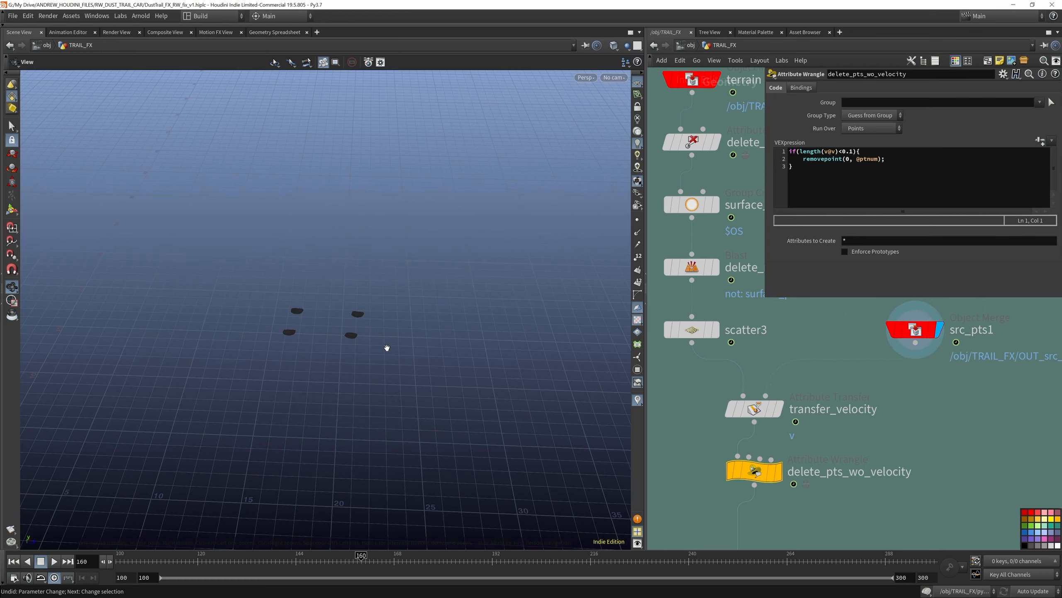
drag(324, 321, 347, 327)
scroll(347, 327, up, 5)
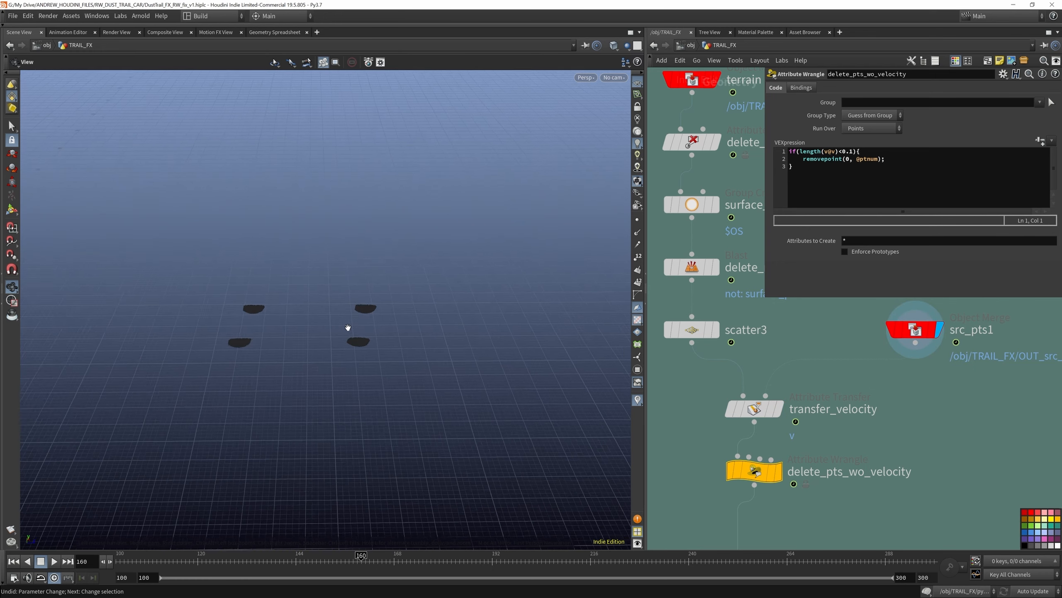
click(779, 409)
click(765, 411)
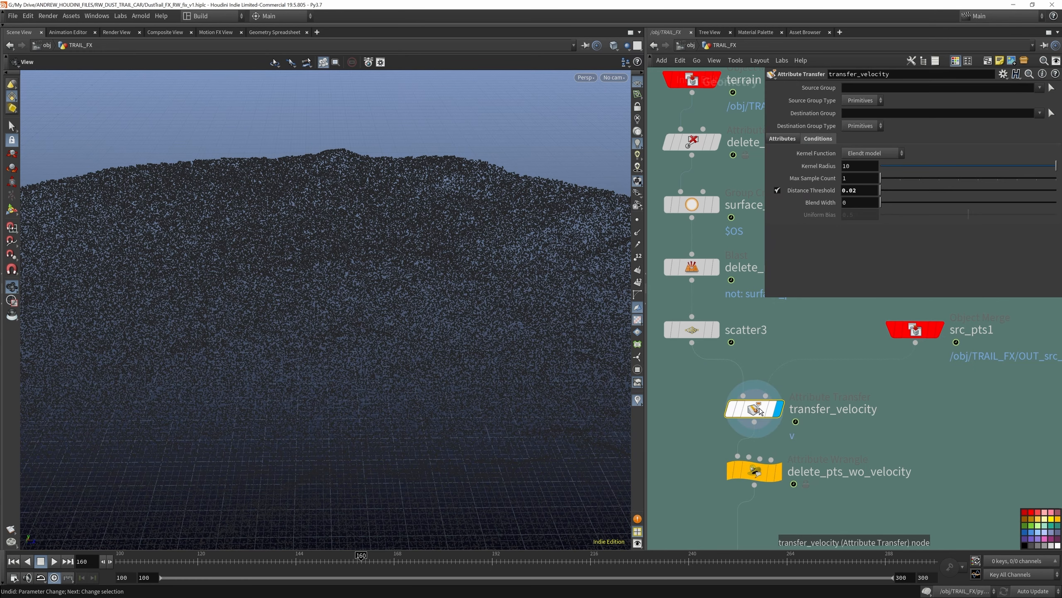
Display the delete_pts_wo_velocity wrangle and scrub the timeline to frame 170 to check the remaining points
click(779, 471)
click(763, 475)
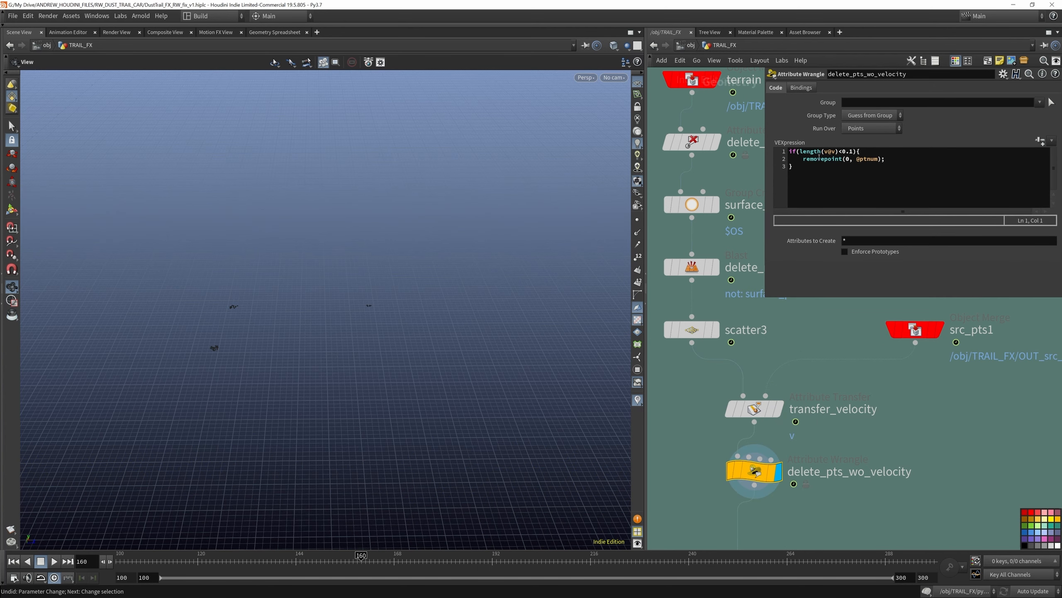
drag(439, 555, 401, 555)
Scrub the timeline to frame 166, display the change_velocity_vector wrangle, and review its VEX code
scroll(749, 406, down, 10)
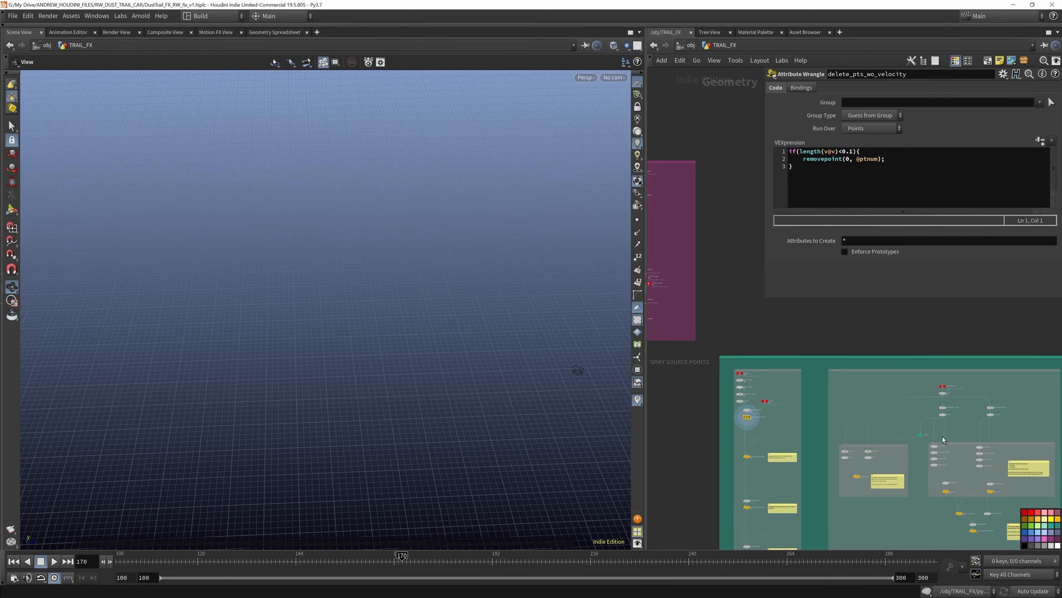
scroll(753, 456, up, 10)
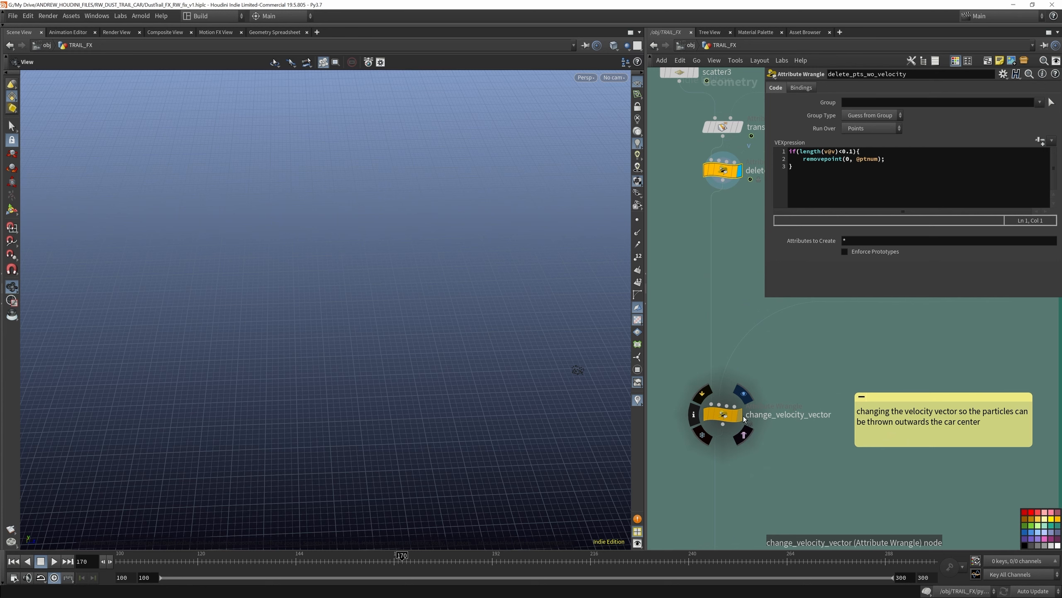
mouse_move(181, 562)
mouse_down()
mouse_move(165, 564)
mouse_move(388, 577)
mouse_up()
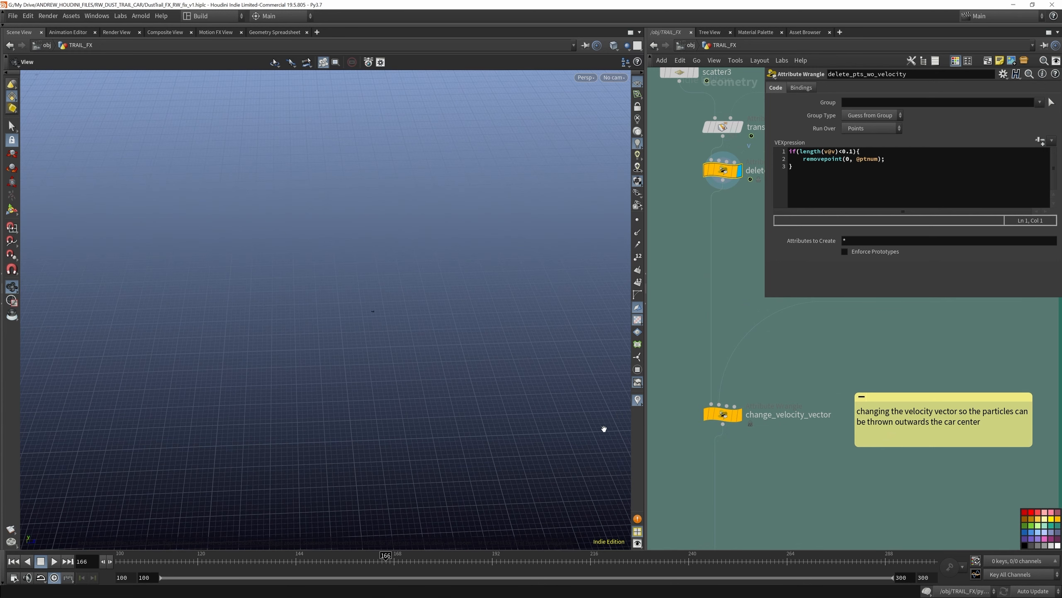
click(734, 419)
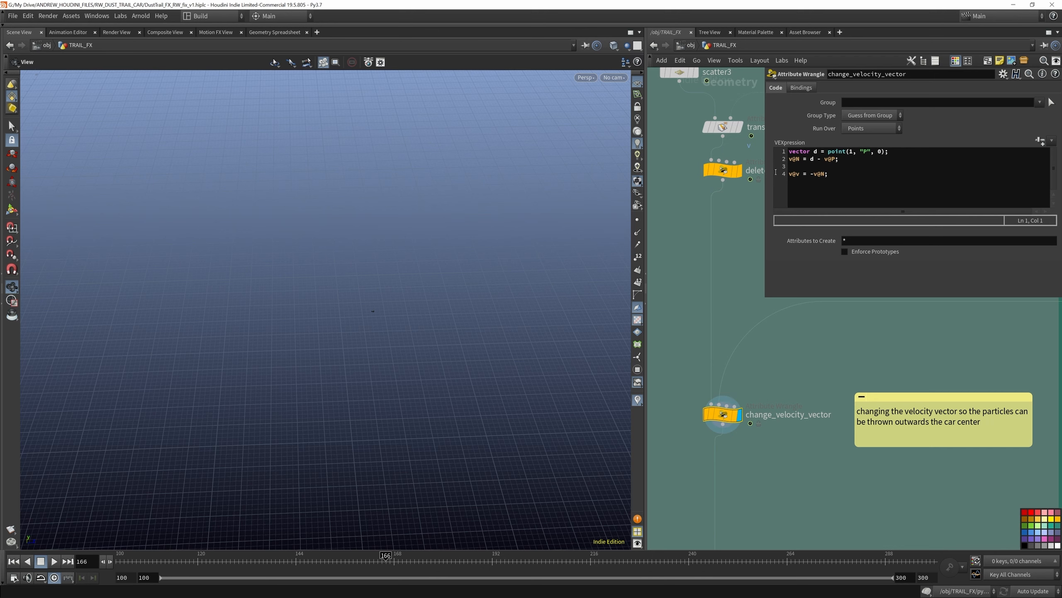
Display the CAR_IMPORT1 Object Merge at the start of the neighbouring car network
scroll(778, 487, down, 10)
scroll(915, 403, up, 8)
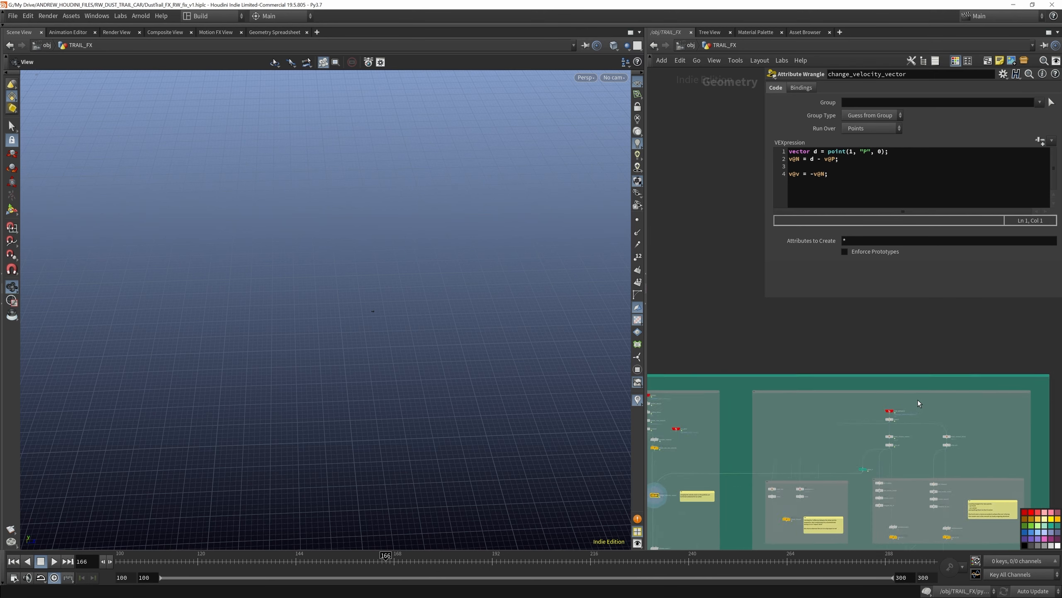
click(841, 363)
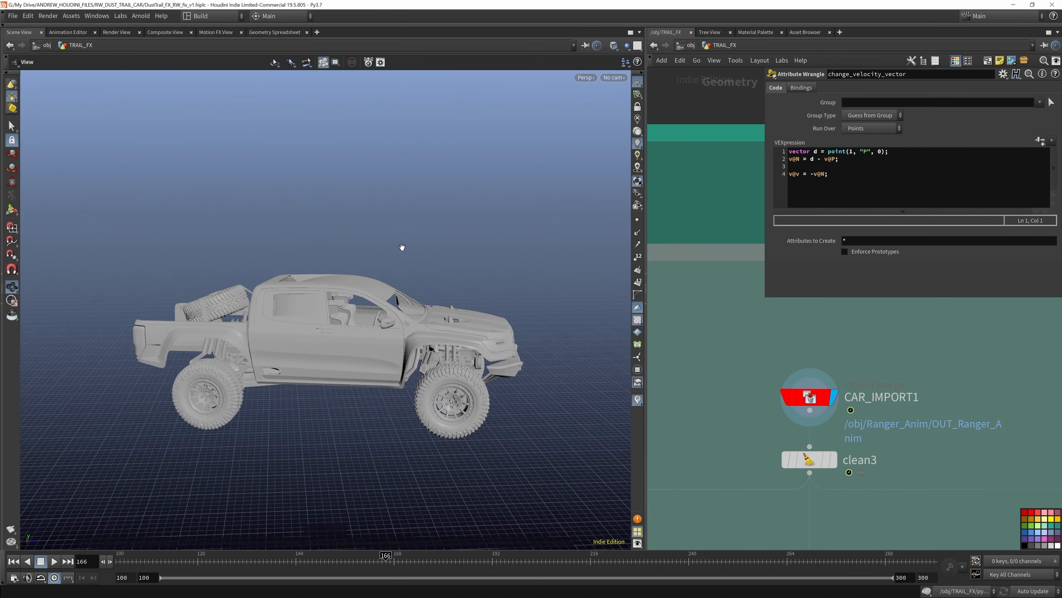
Display the clean3 node below CAR_IMPORT1 and review its attribute and group removal settings
scroll(873, 334, down, 5)
scroll(873, 334, up, 5)
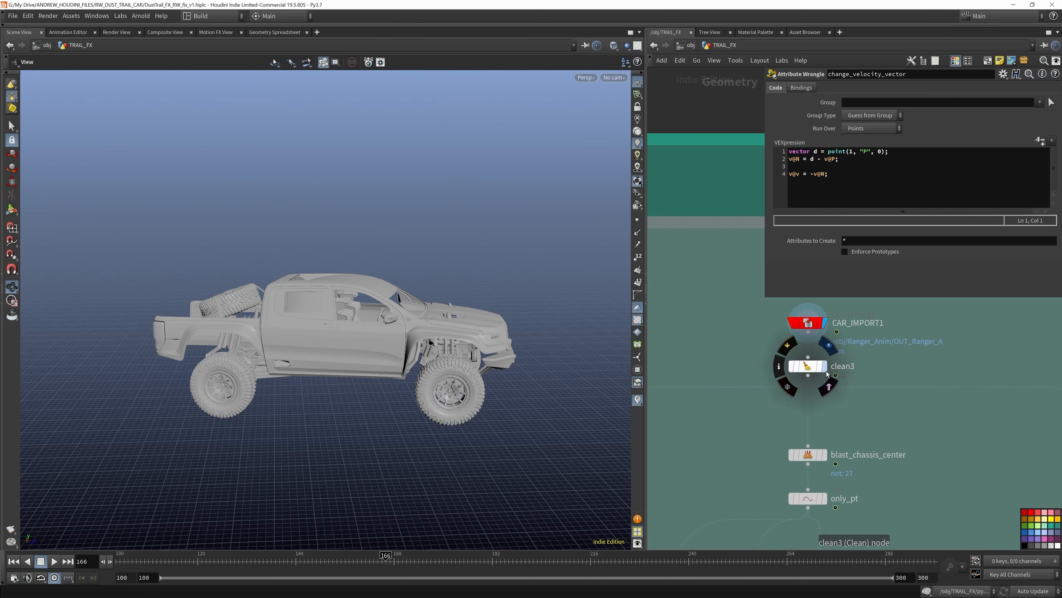
click(826, 370)
click(815, 368)
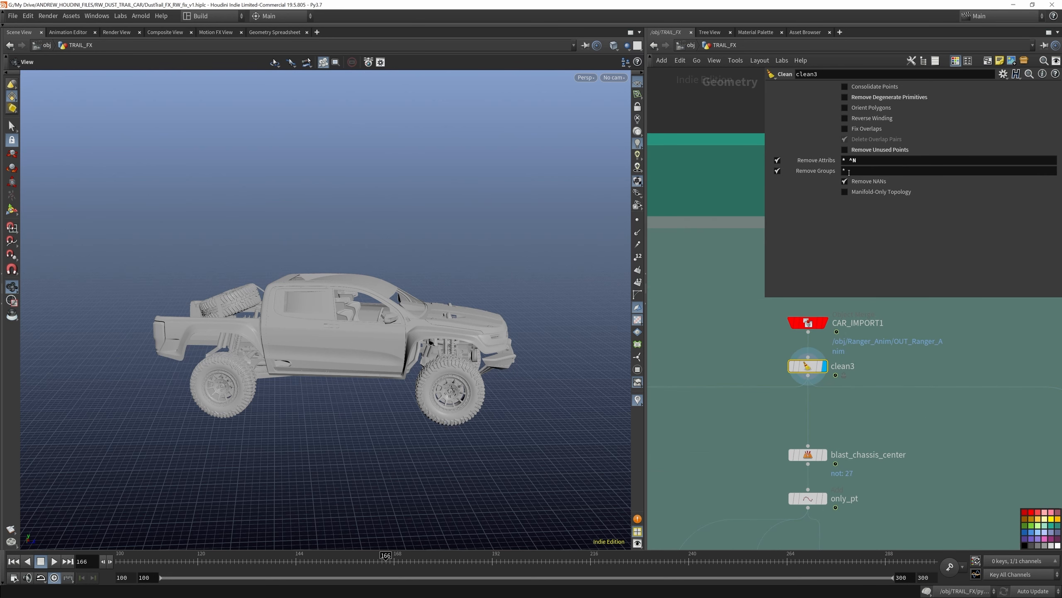
scroll(833, 341, down, 6)
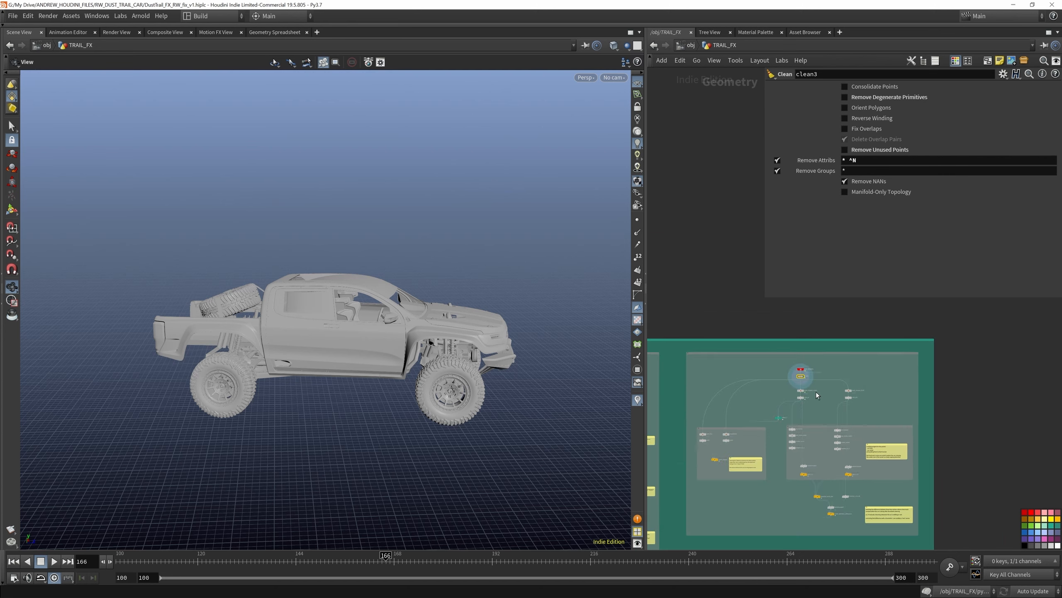
Display the right_tire Blast with suspension shown as a template, checking add1's output and right_tire's group settings
scroll(705, 429, up, 5)
click(707, 429)
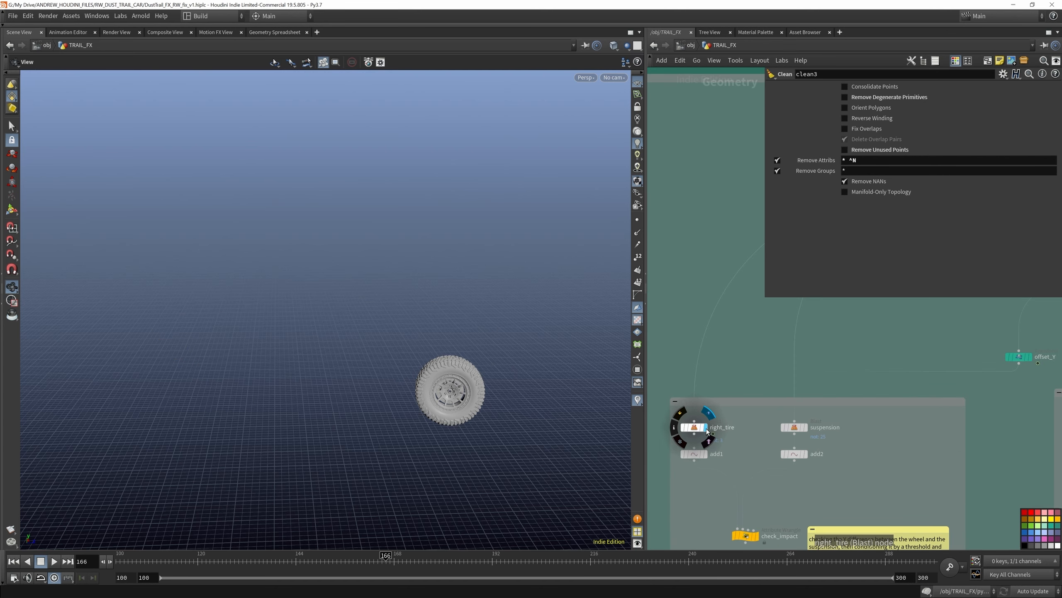
click(806, 430)
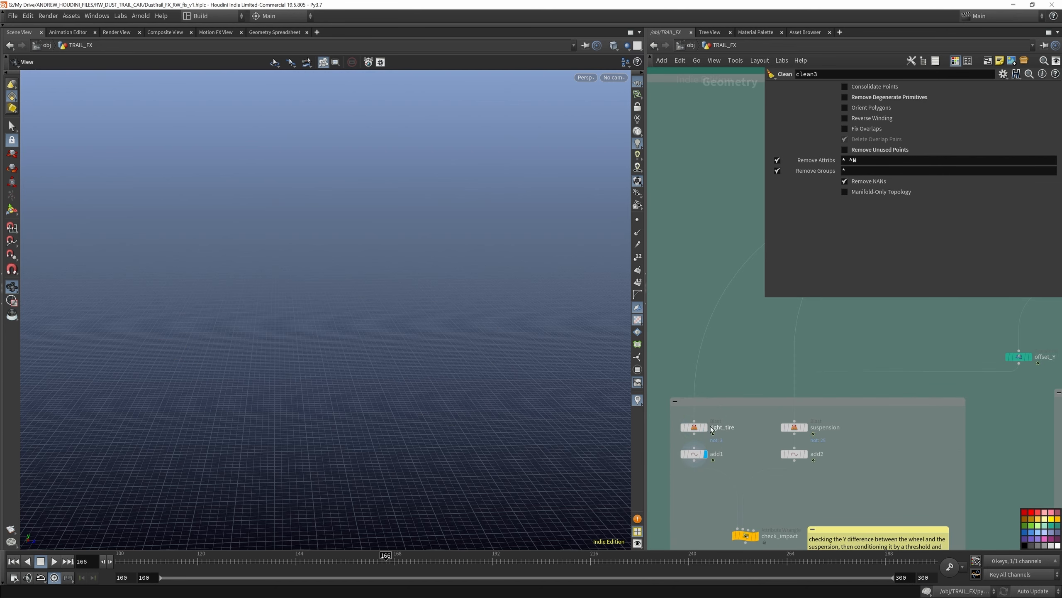
click(706, 427)
click(706, 453)
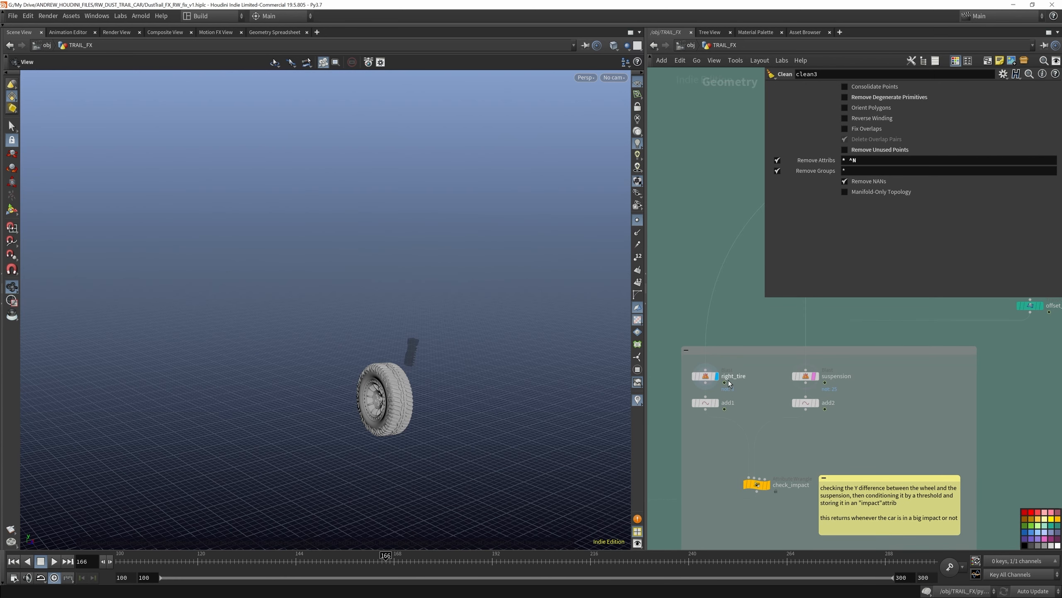
click(706, 376)
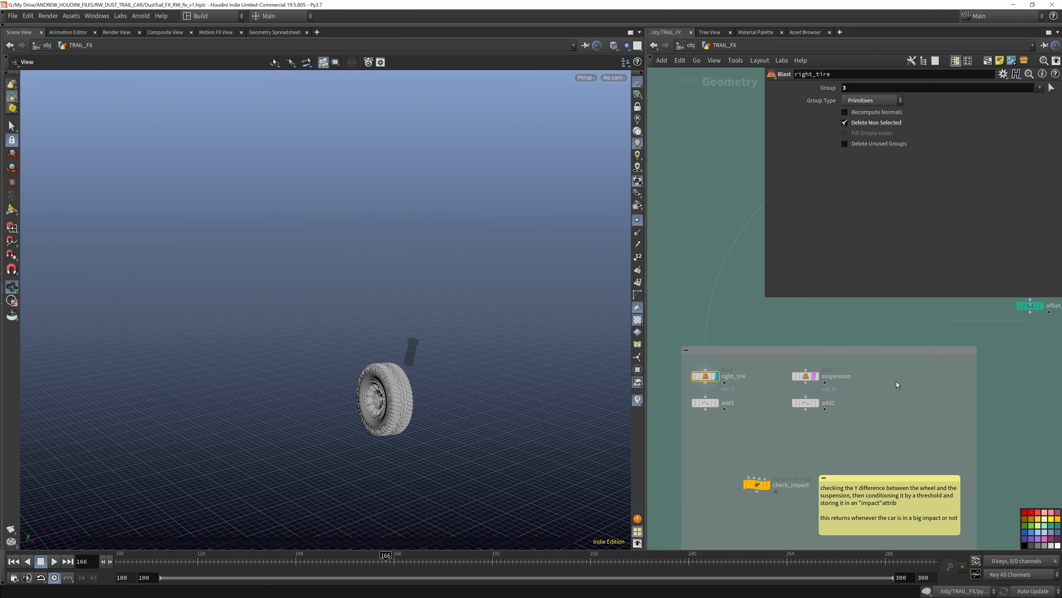
Add a Merge node beside the suspension branch, connect suspension and right_tire to it, and display the result
key(Tab)
text(mer)
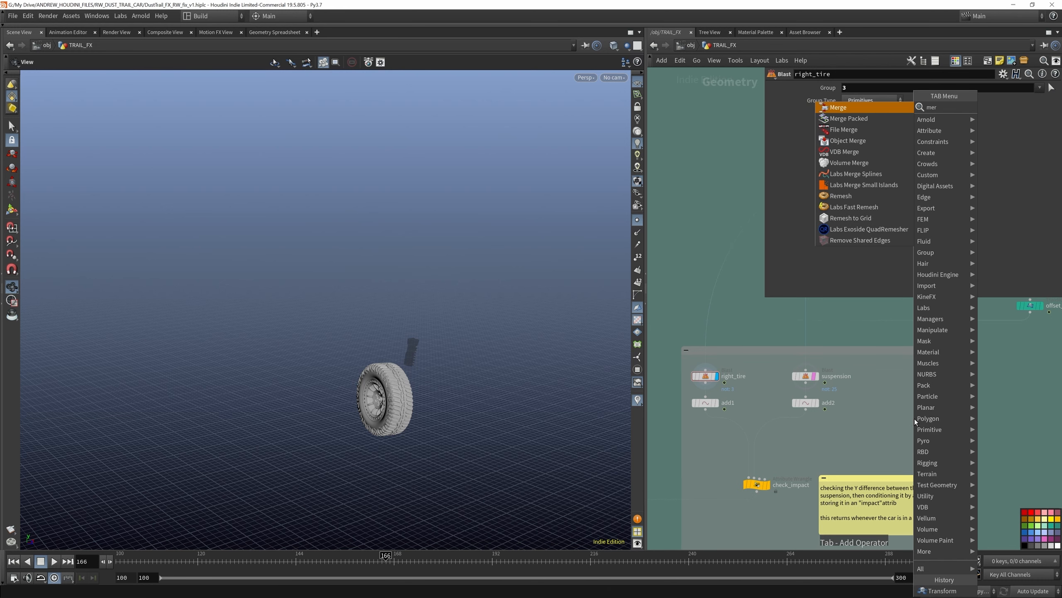
click(879, 106)
click(916, 415)
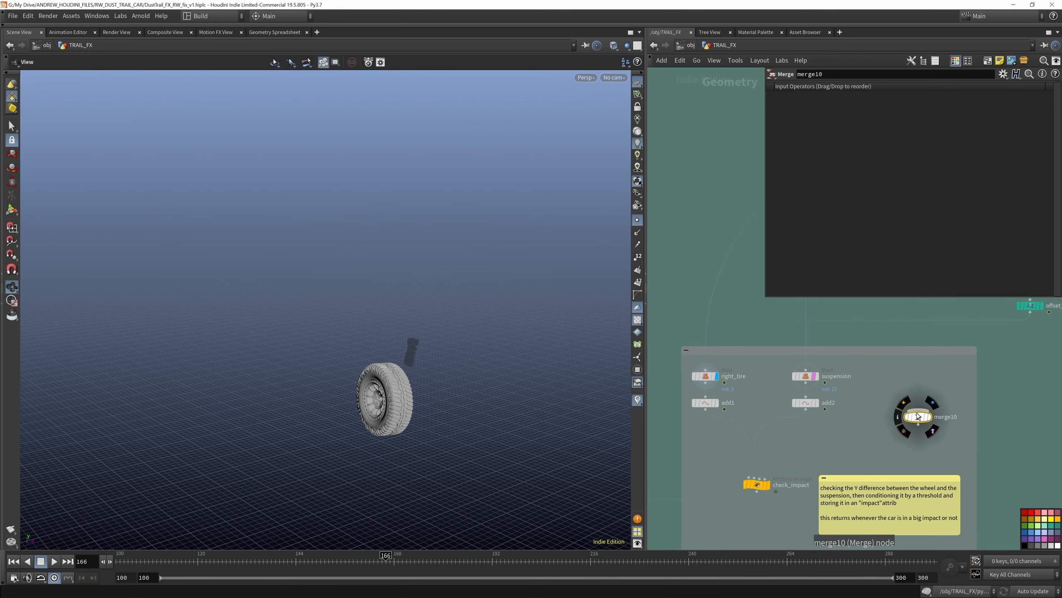
drag(918, 409, 825, 383)
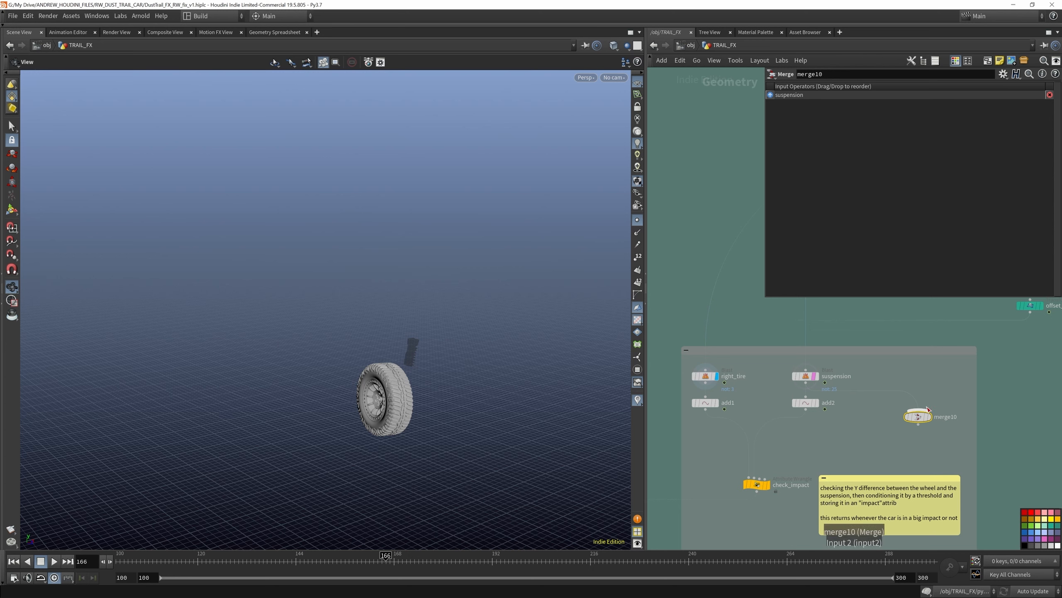
drag(918, 409, 752, 396)
click(725, 382)
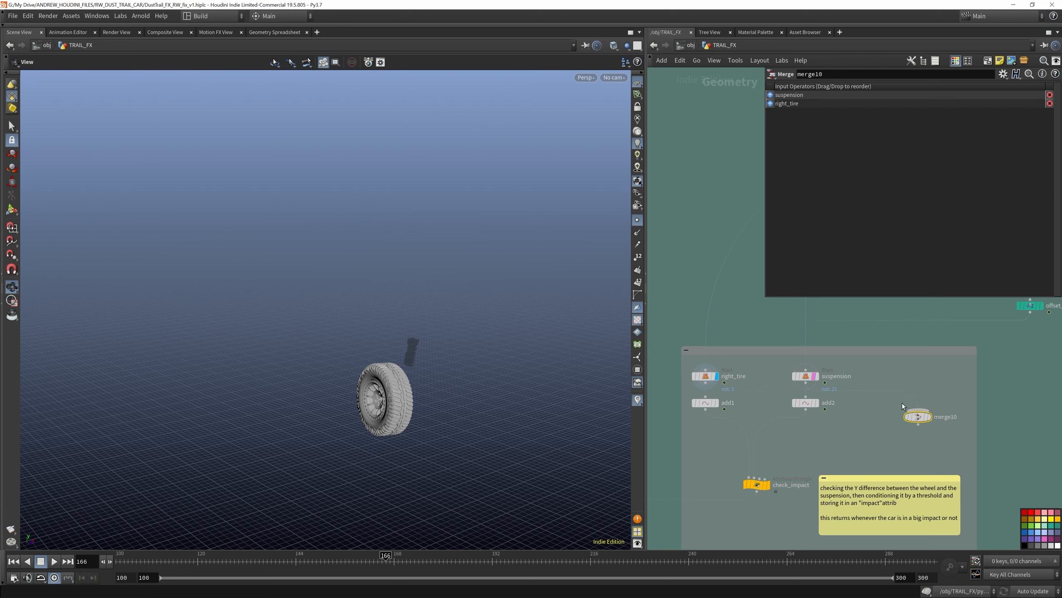
click(930, 417)
Show CAR_IMPORT1 as a template around the merged wheel and suspension and scrub the timeline to frame 199
scroll(891, 452, down, 5)
scroll(969, 350, up, 6)
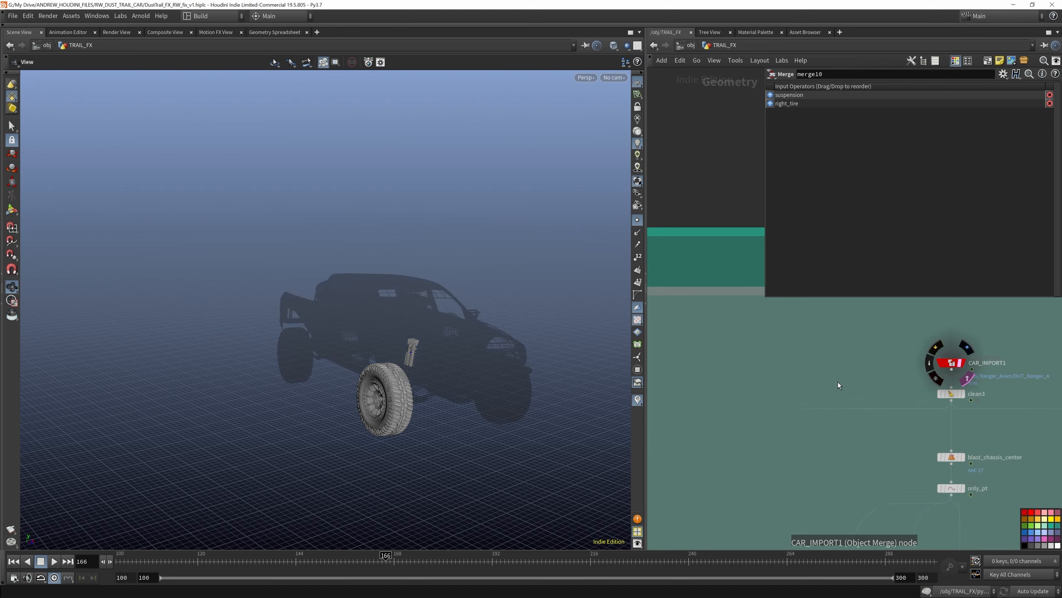
scroll(839, 368, down, 6)
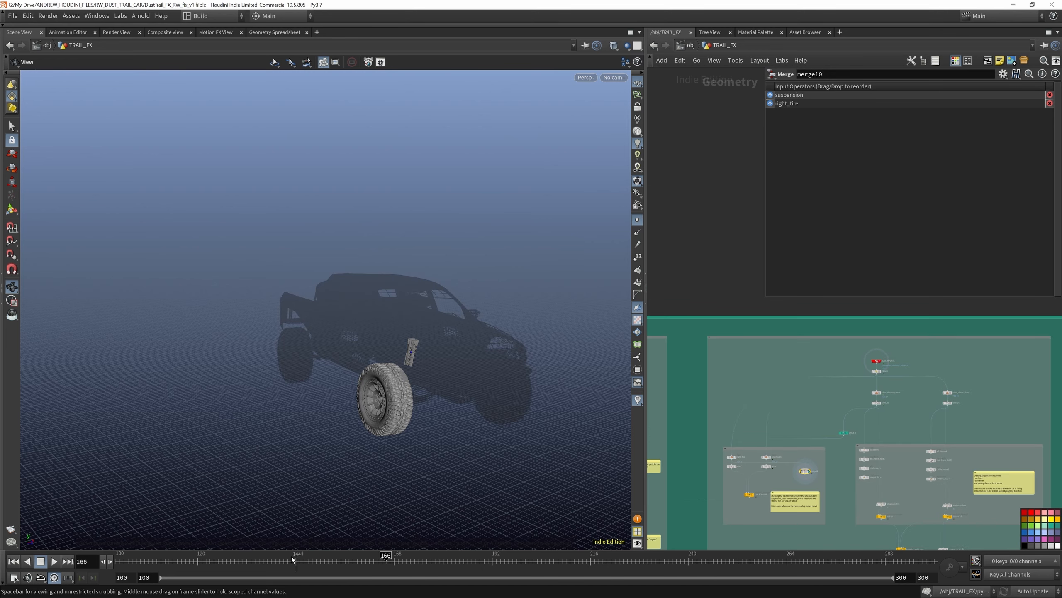
drag(291, 556, 520, 562)
scroll(242, 270, down, 6)
drag(277, 287, 425, 397)
scroll(529, 431, up, 6)
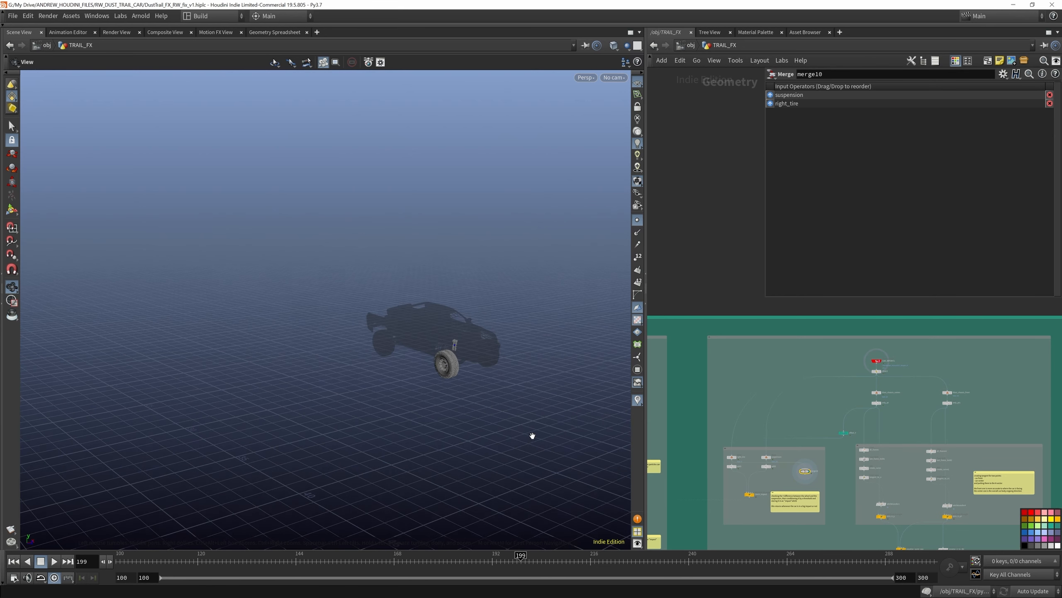
Scrub the timeline to frame 207 and examine the front wheel's distance from the suspension up close
drag(521, 556, 552, 563)
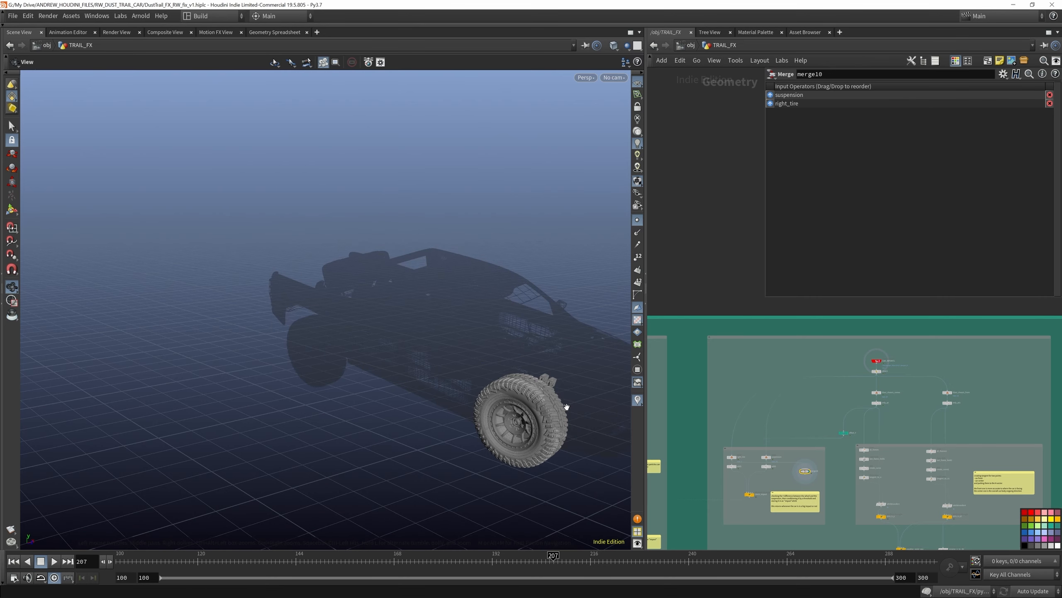
drag(562, 408, 552, 399)
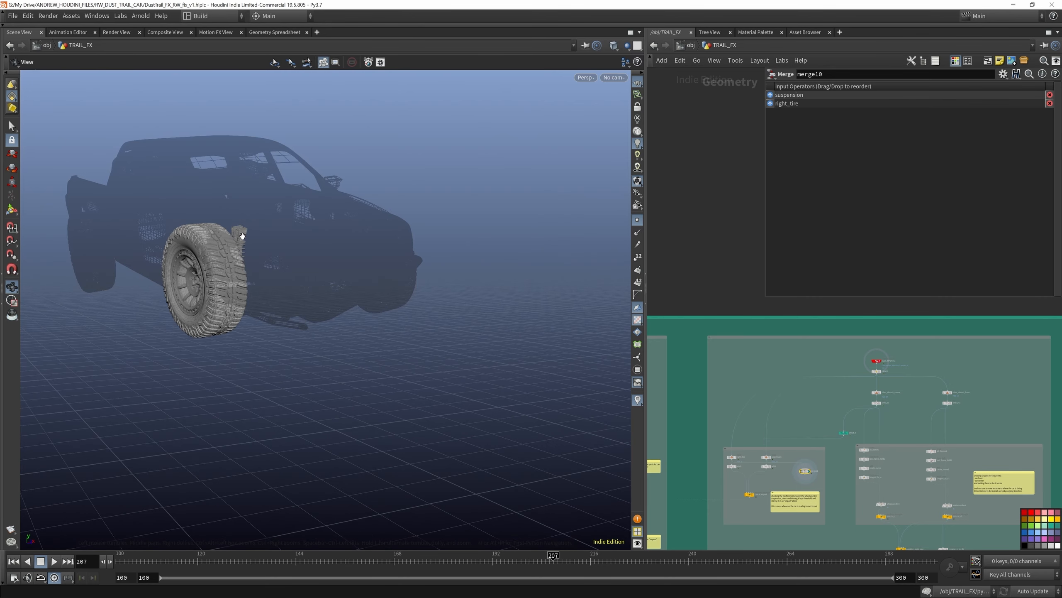
scroll(220, 239, up, 10)
scroll(316, 256, down, 7)
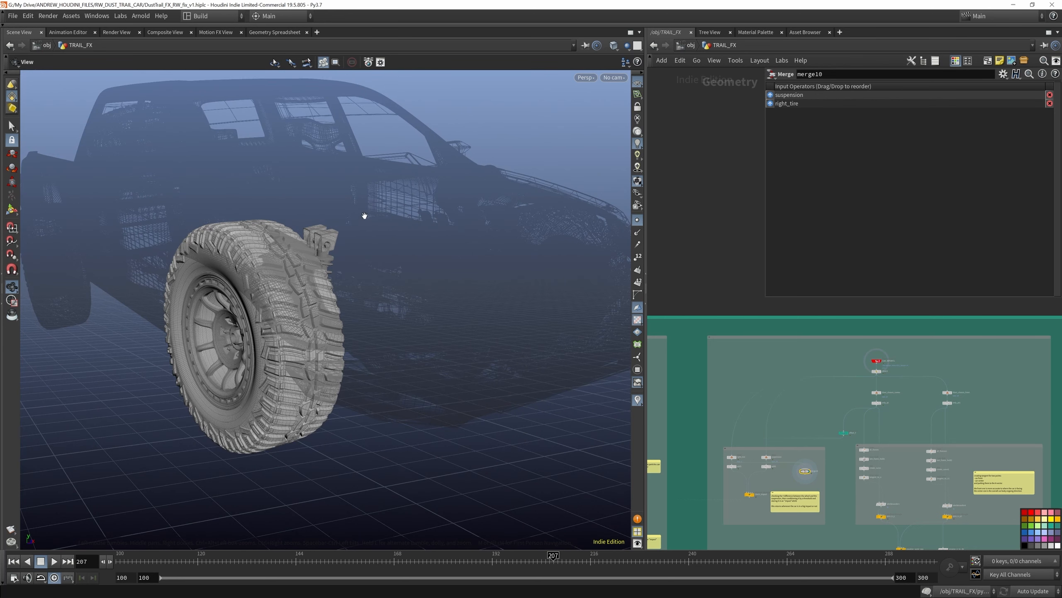
Select the check_impact wrangle and review its VEX code and impact threshold
scroll(753, 481, up, 10)
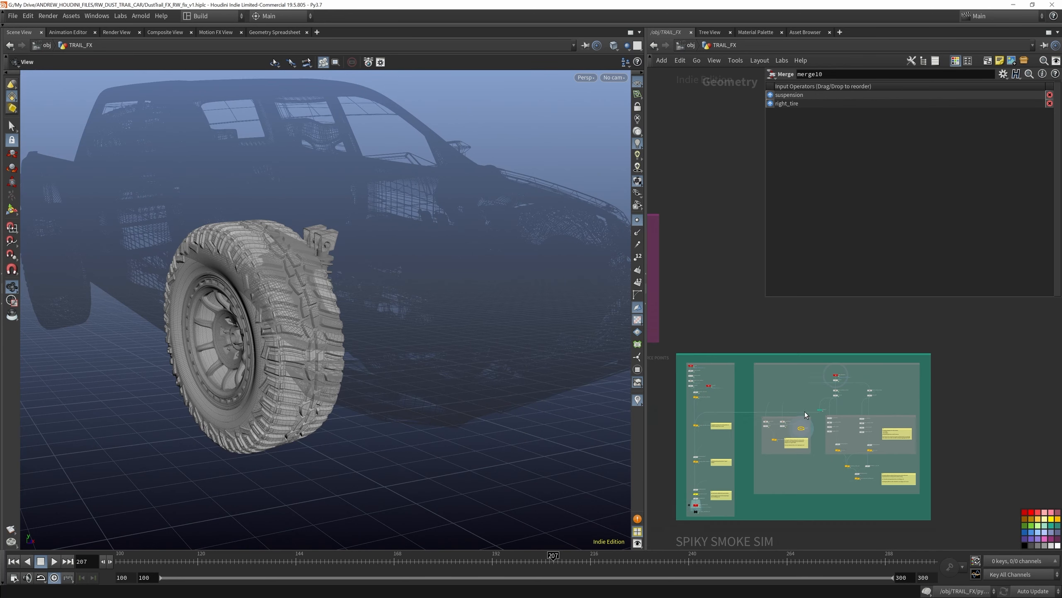
click(769, 434)
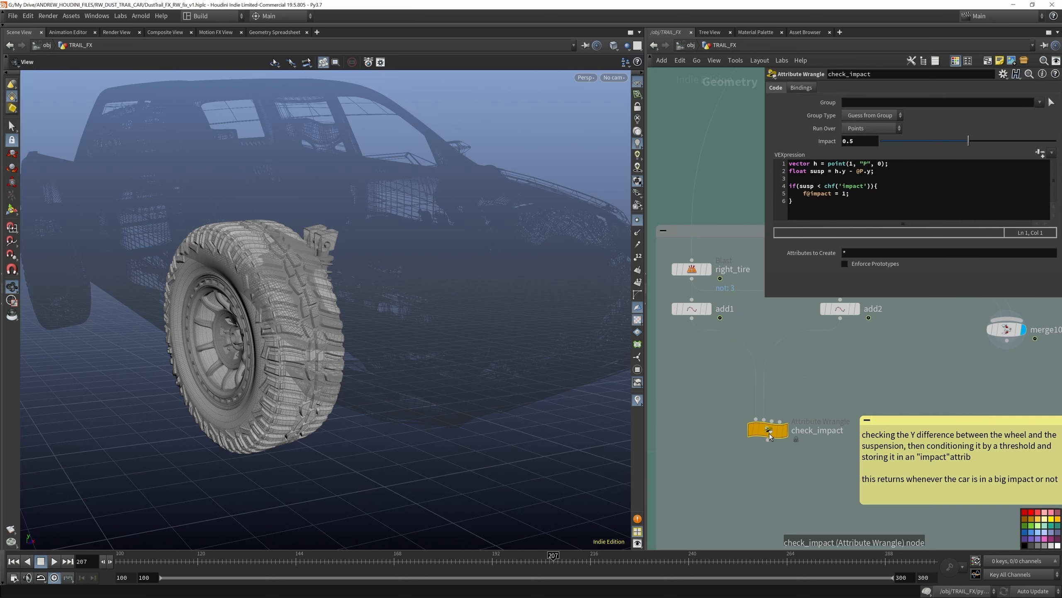
scroll(802, 438, down, 5)
scroll(734, 345, up, 4)
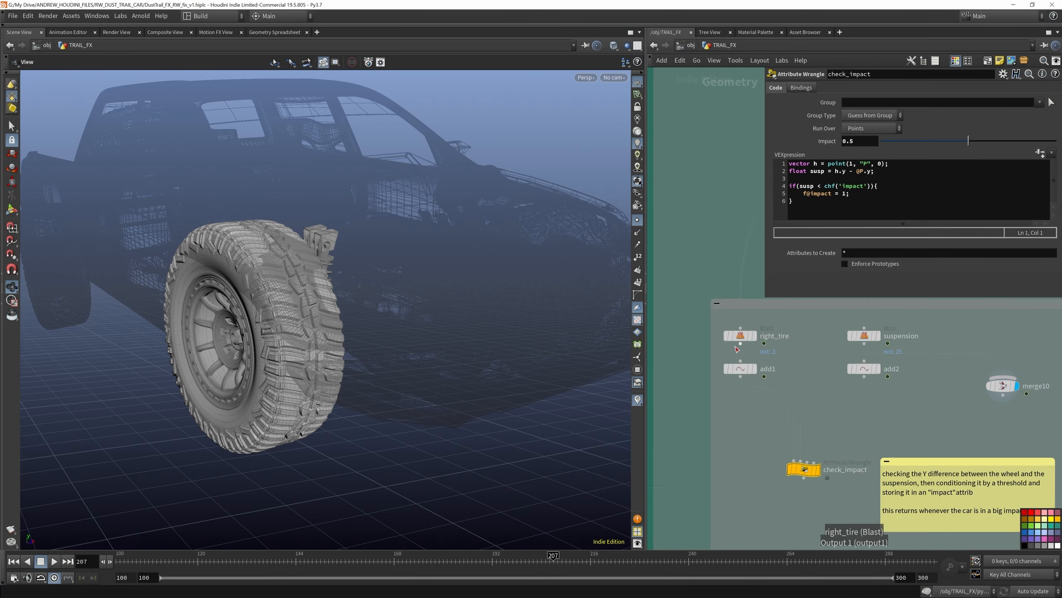
Display add1, right_tire and add2 in turn to compare the tire and suspension points with the tire geometry
click(762, 376)
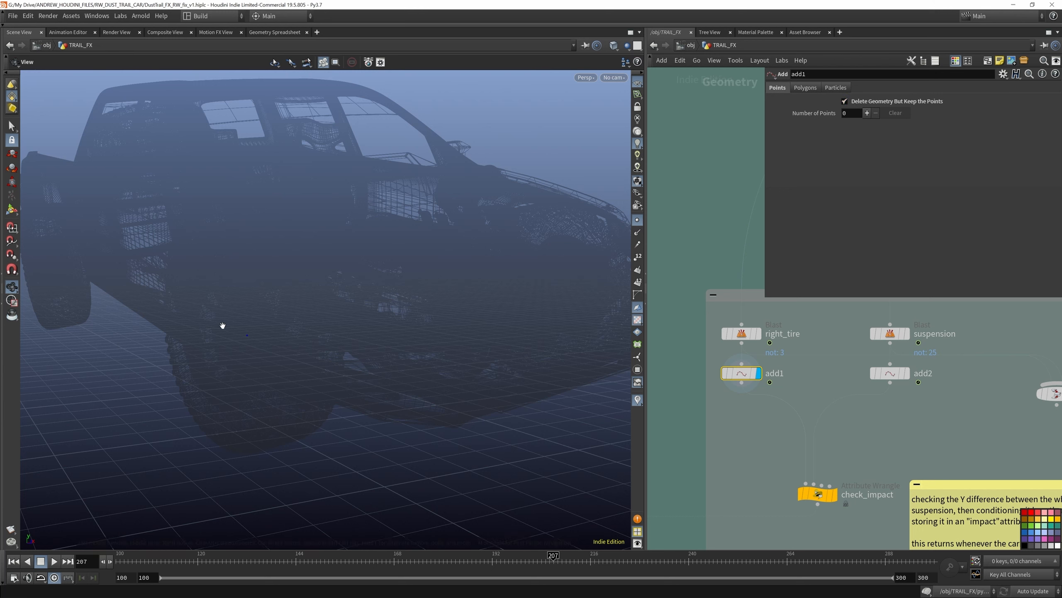
click(760, 334)
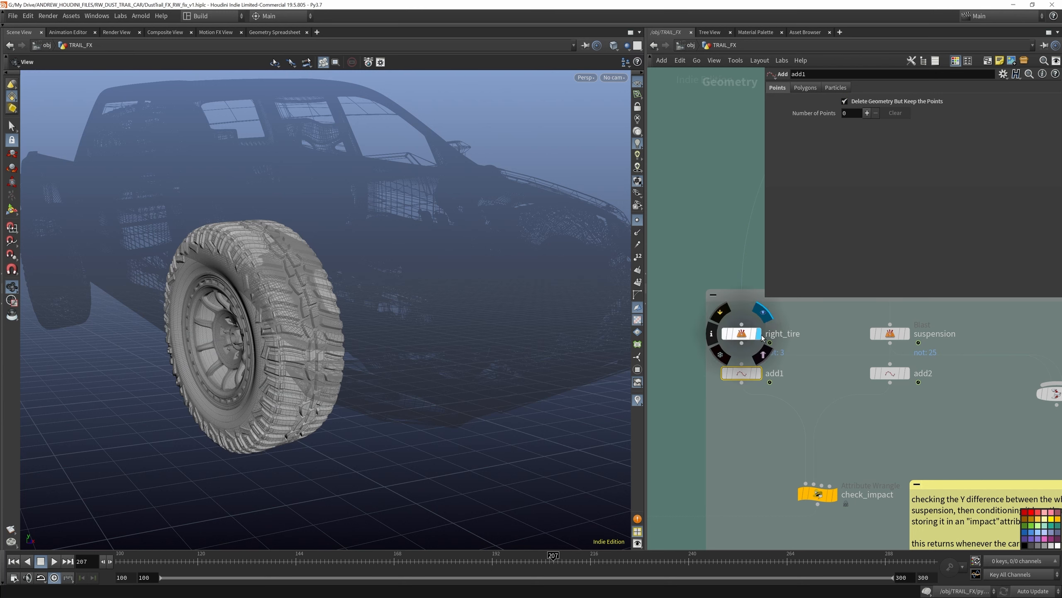
click(907, 371)
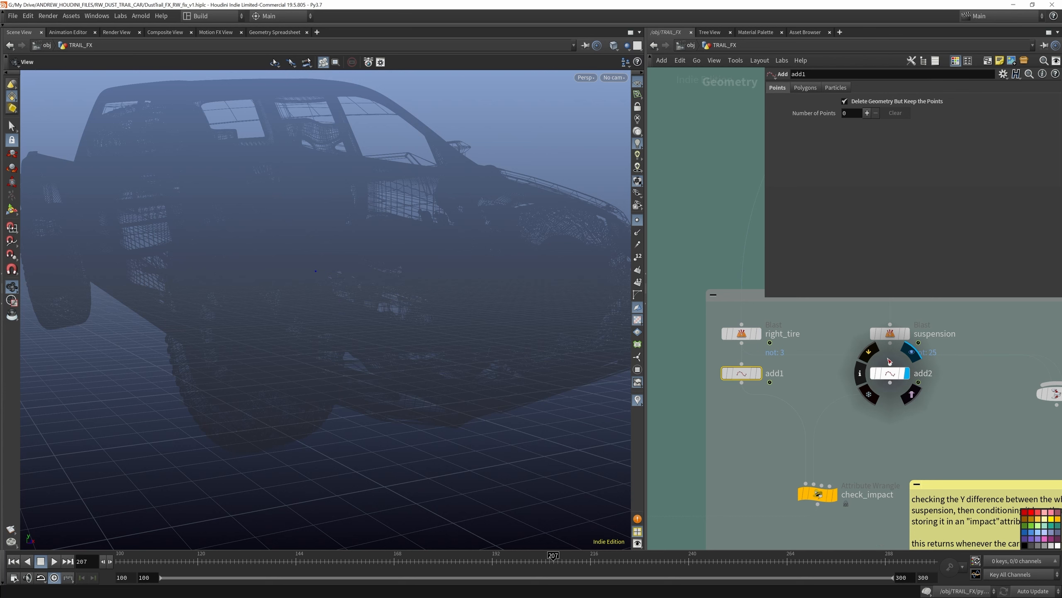
scroll(792, 437, down, 3)
scroll(792, 437, up, 3)
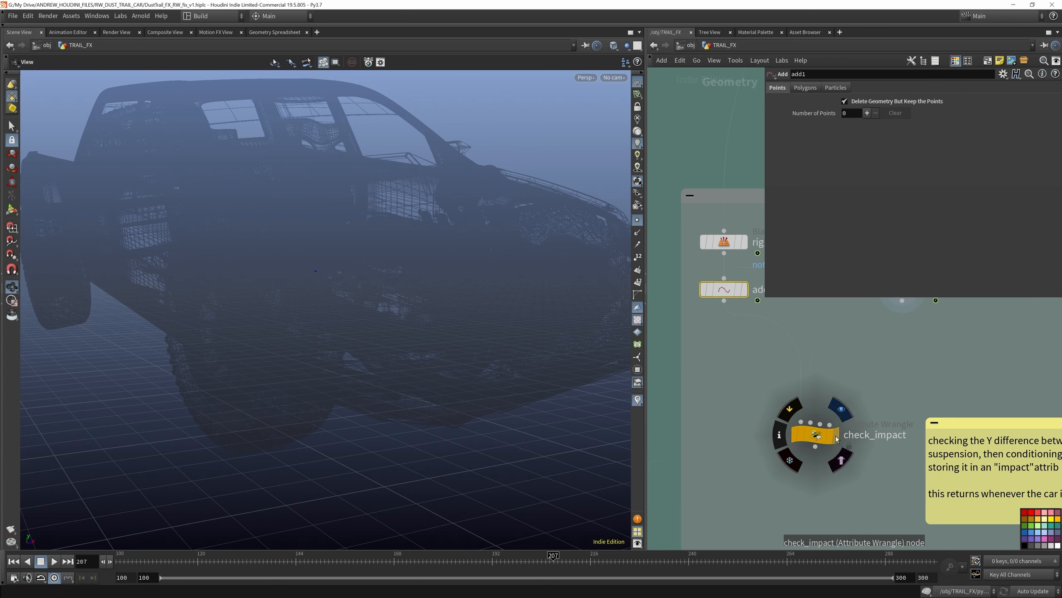
Display check_impact, template add1, and switch the display between add2 and add1 to compare the two points' heights
click(807, 436)
scroll(807, 437, down, 3)
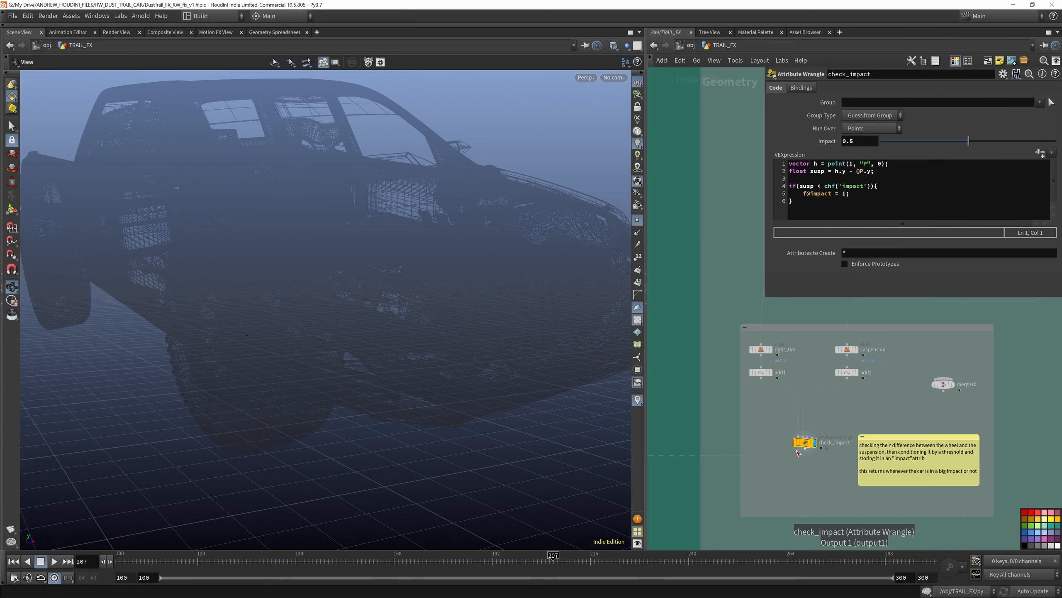
scroll(784, 361, up, 3)
click(769, 372)
scroll(769, 372, up, 1)
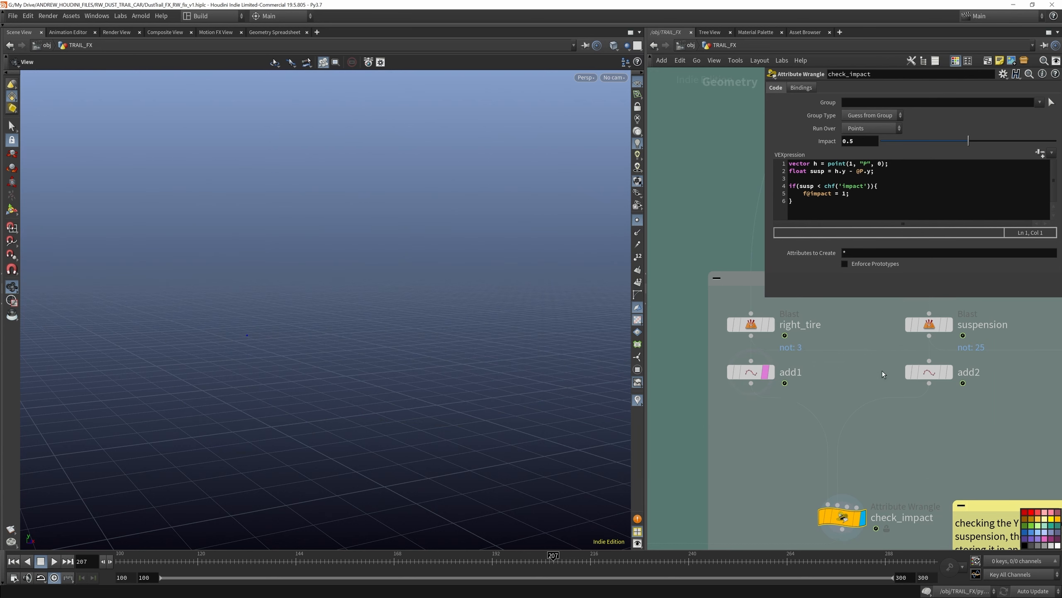
click(950, 372)
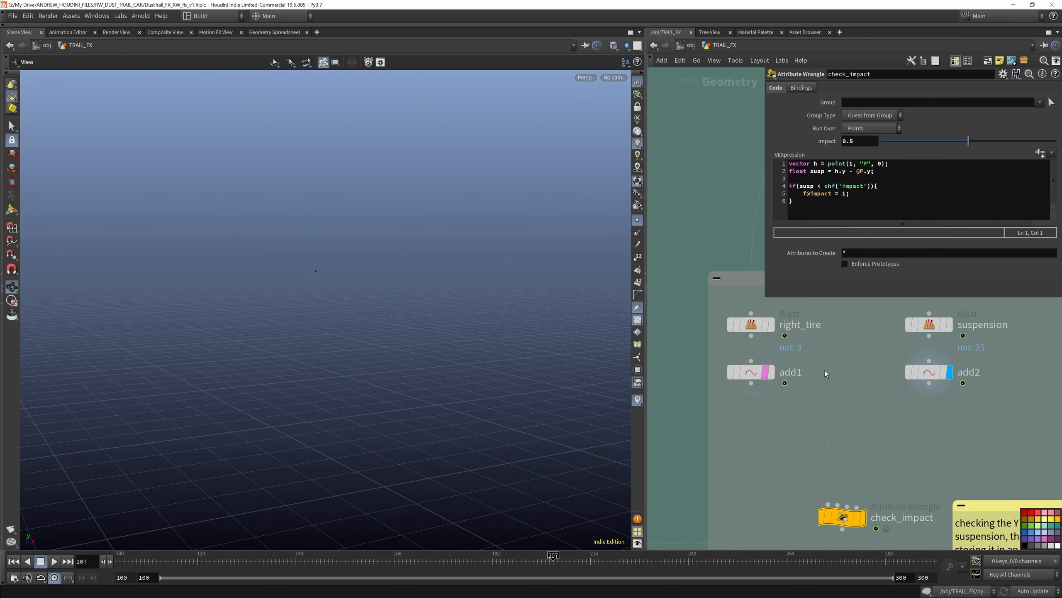
click(777, 371)
scroll(797, 395, down, 3)
scroll(845, 446, up, 3)
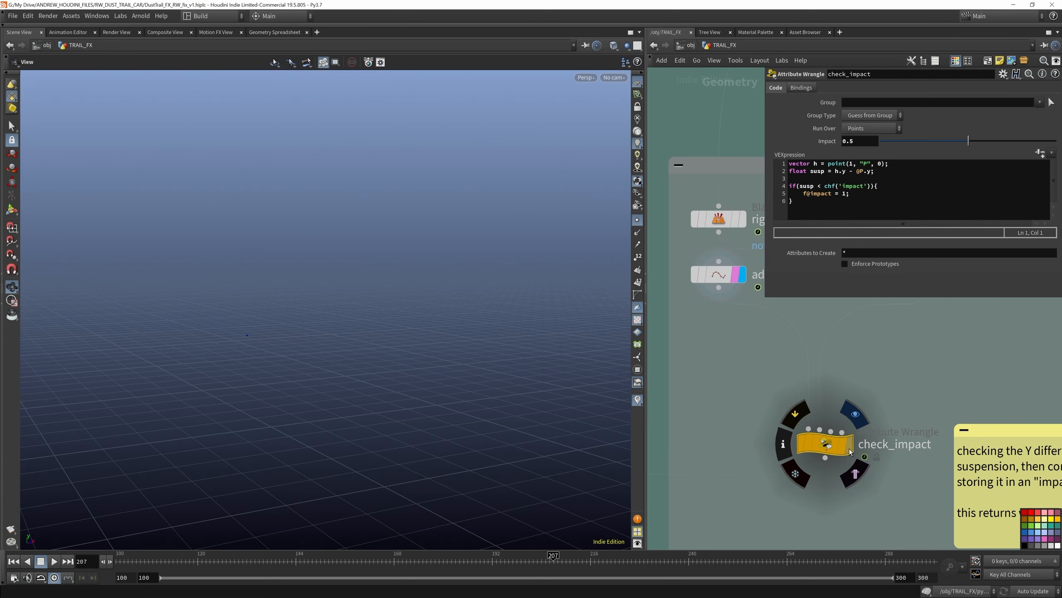
Display check_impact, open its node info to inspect the impact attribute, and scrub the timeline to frame 218
click(849, 449)
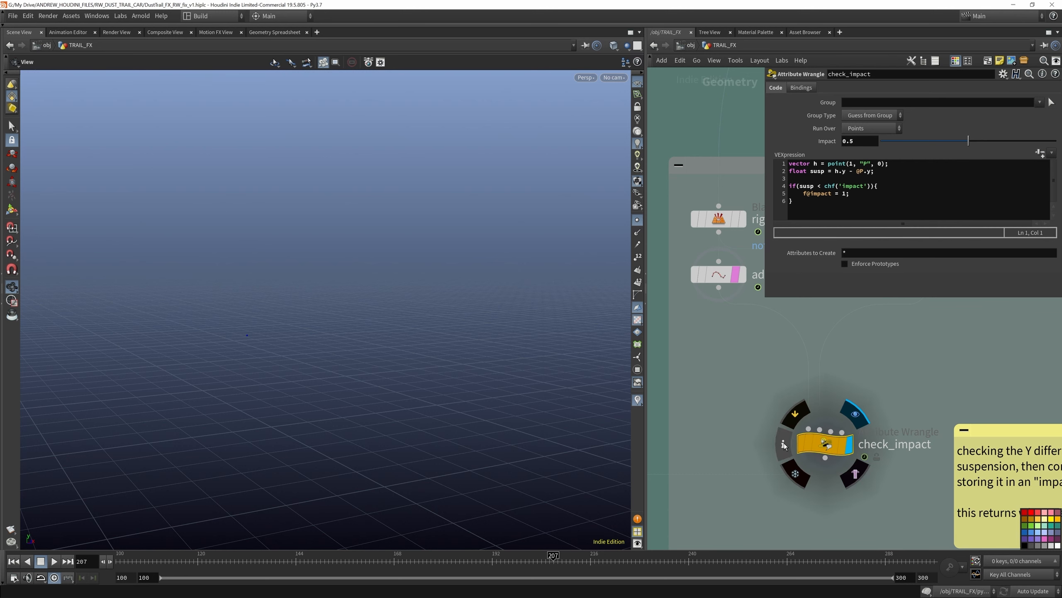
click(785, 445)
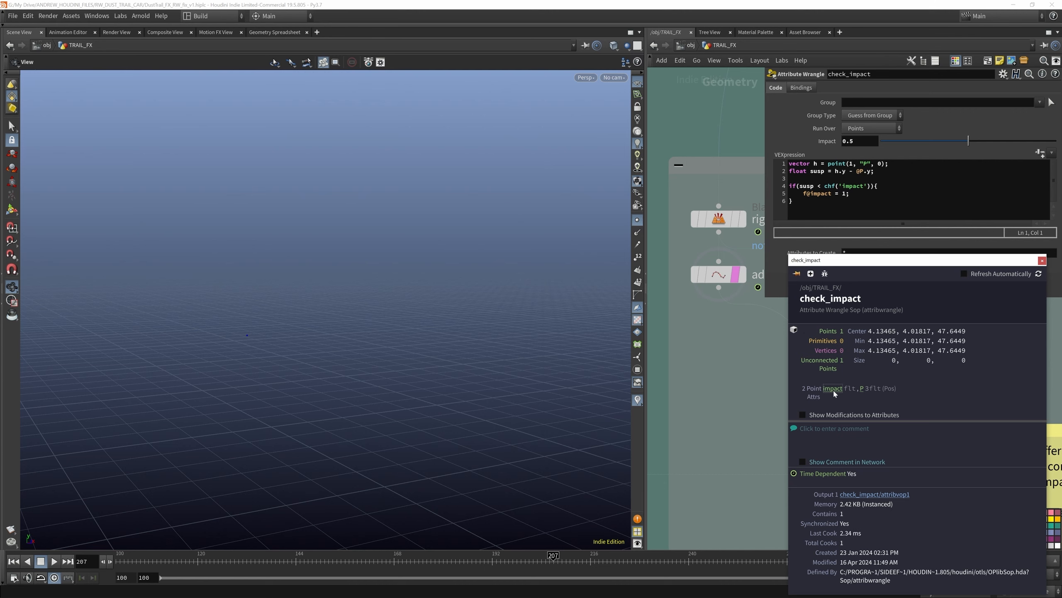
mouse_move(611, 575)
mouse_down()
mouse_move(169, 576)
mouse_move(584, 577)
mouse_move(549, 578)
mouse_up()
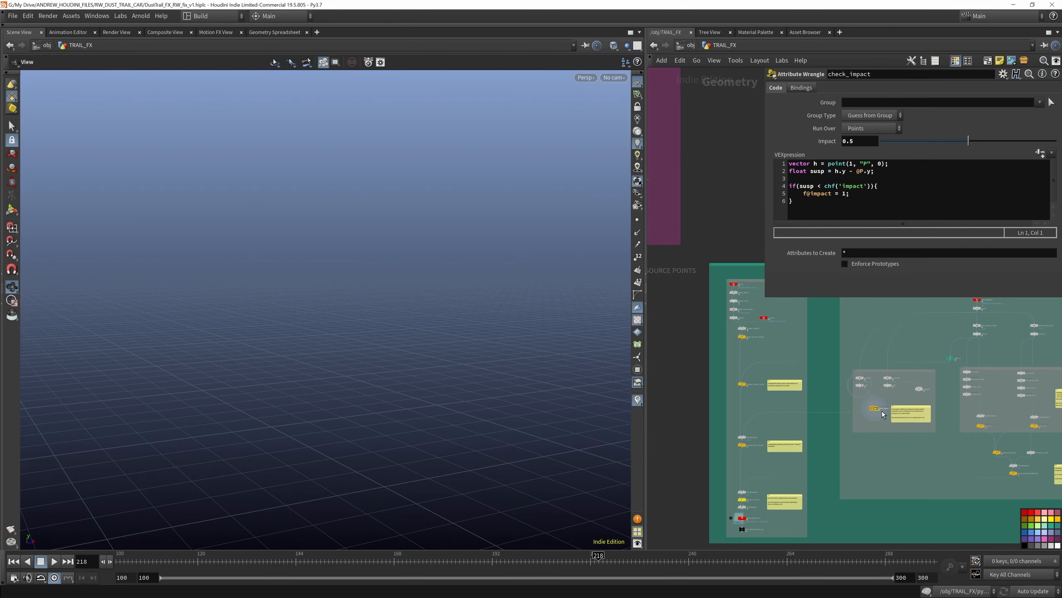
Display attribtransfer7 above velocity_times_impact and review its transfer of the impact point attribute
scroll(843, 418, up, 3)
scroll(673, 452, up, 7)
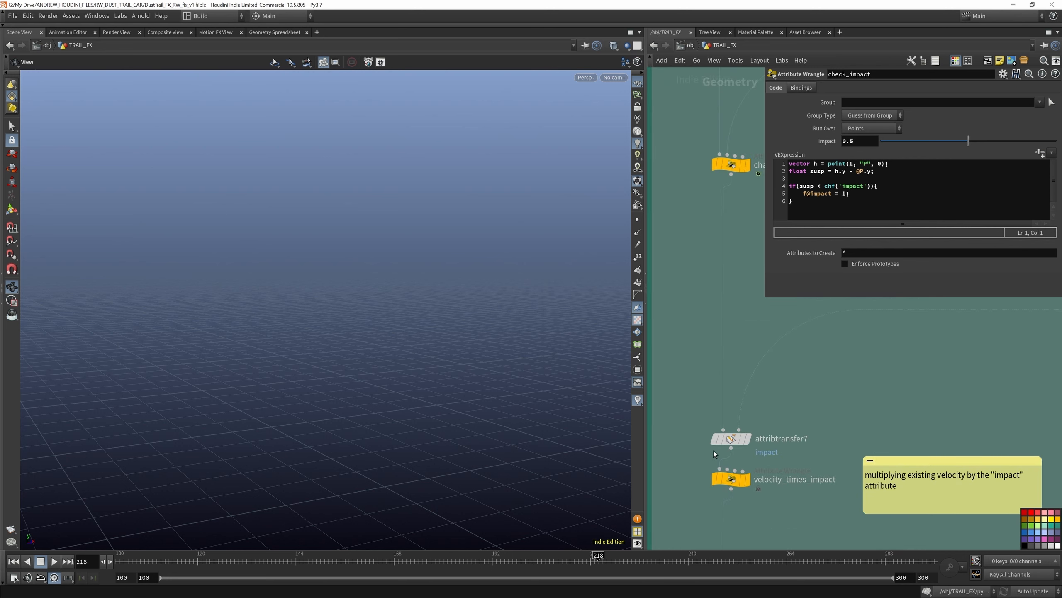
click(734, 443)
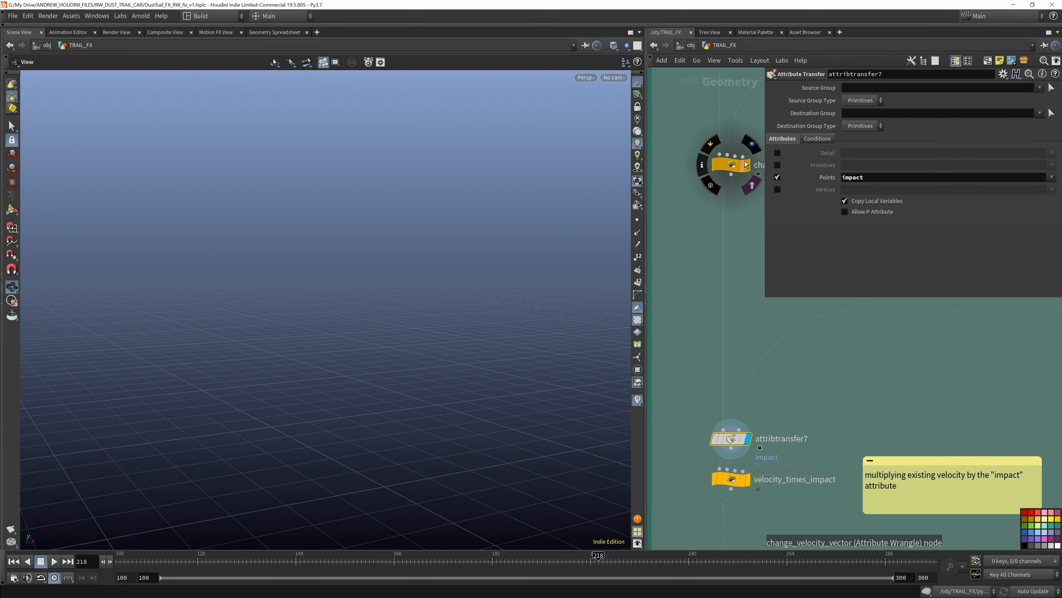
scroll(716, 398, down, 3)
mouse_move(731, 448)
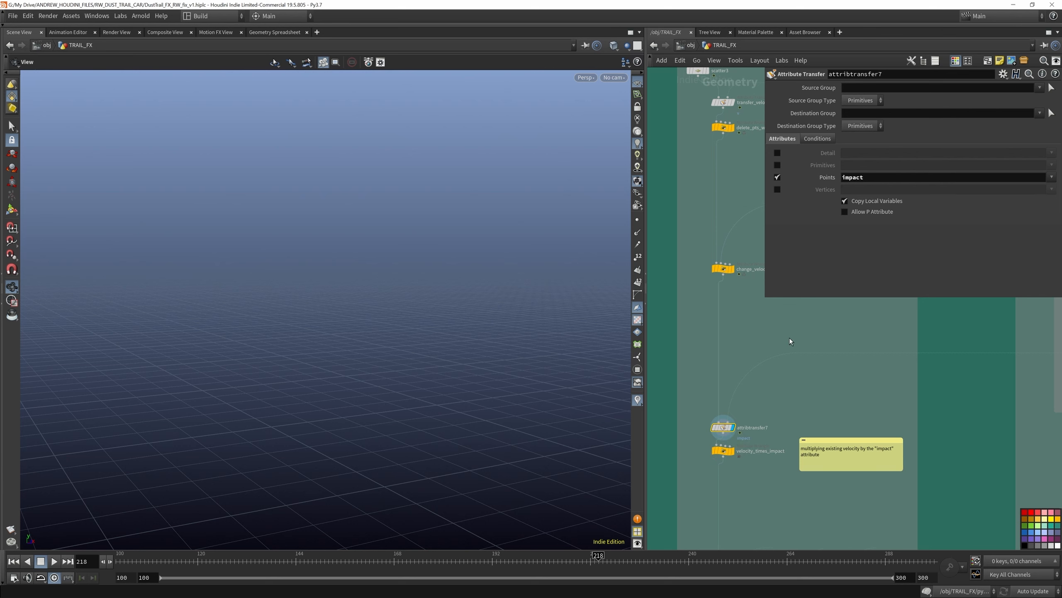
scroll(723, 446, up, 3)
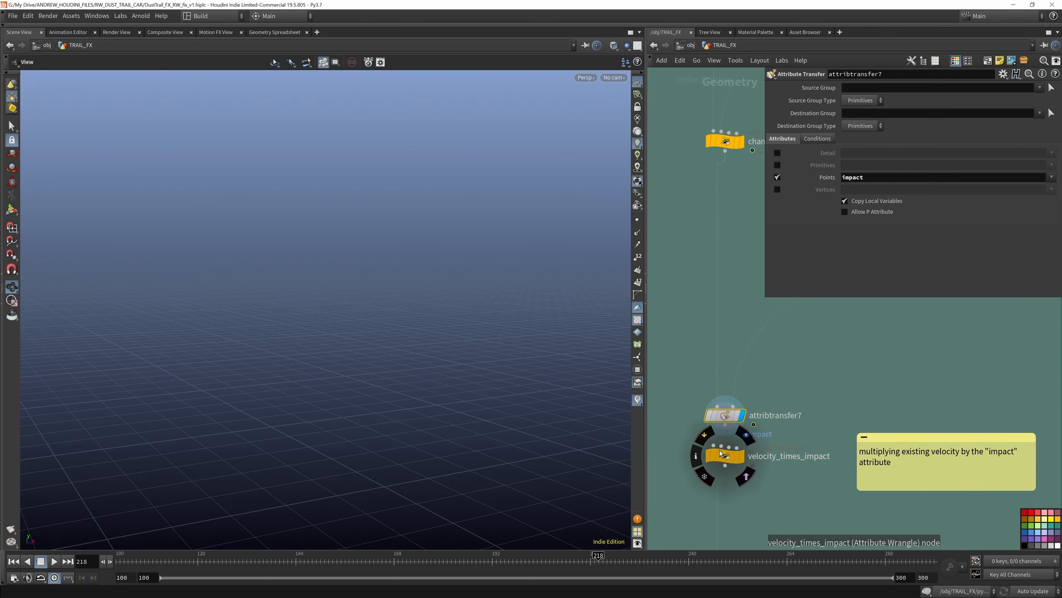
Scrub the timeline to frame 152 and set the viewport background color scheme to Dark
drag(191, 560, 192, 556)
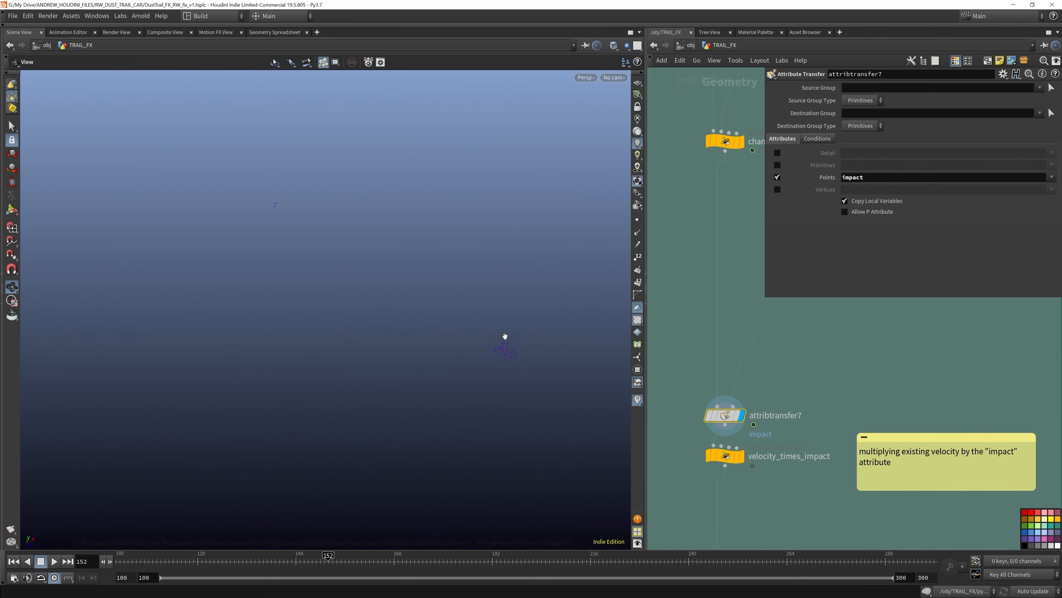
key(d)
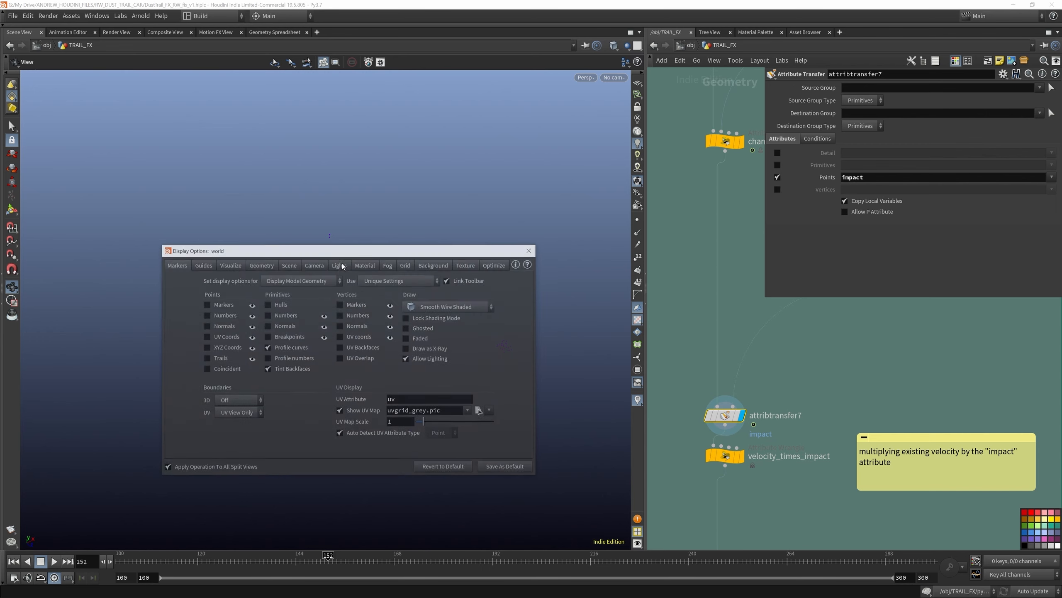
click(418, 267)
click(237, 279)
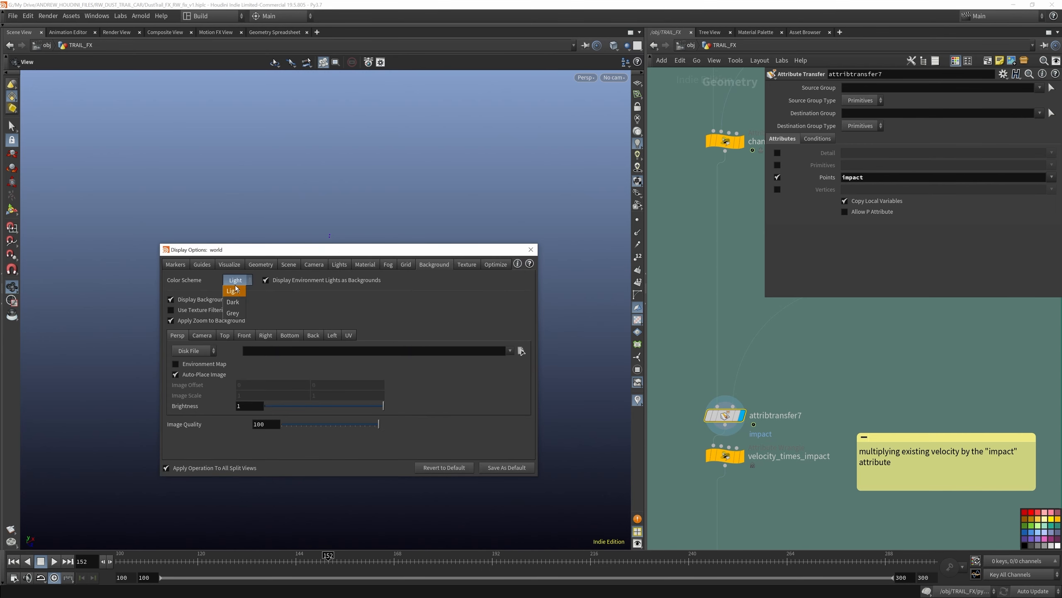
click(235, 302)
click(531, 249)
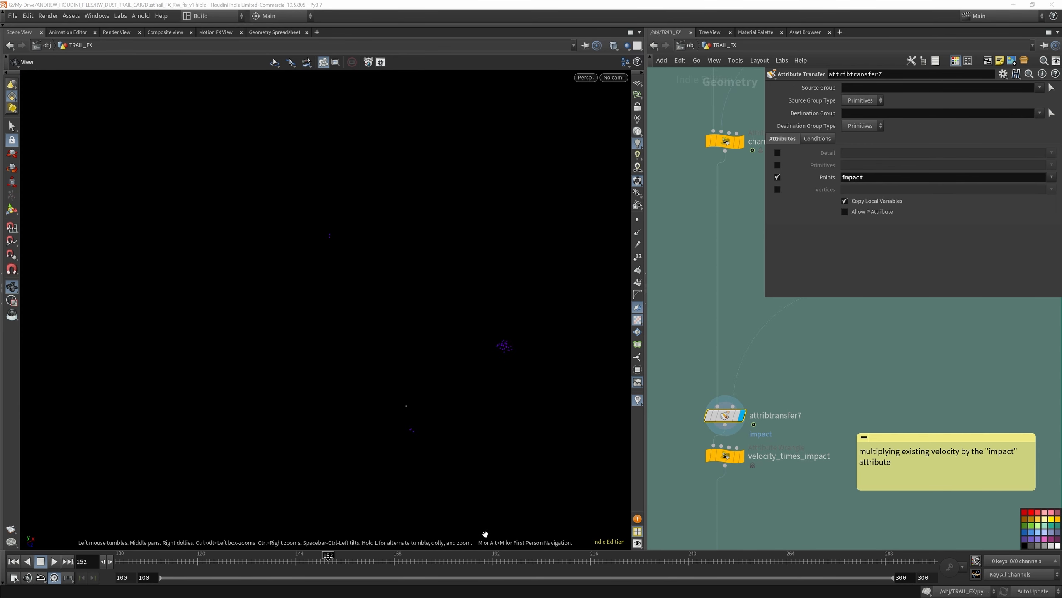
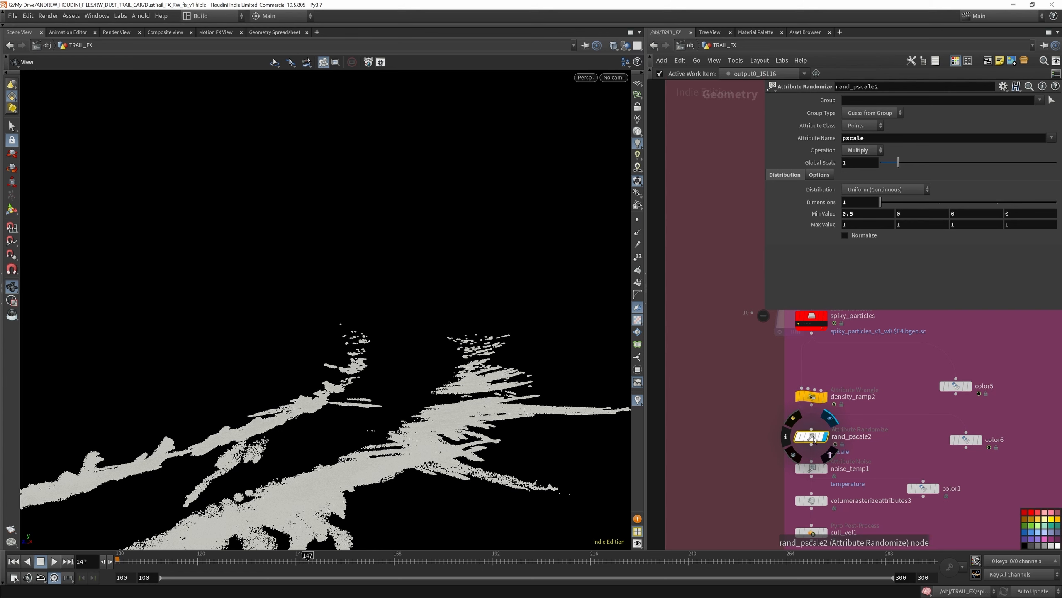
Display rand_pscale2, noise_temp1 and color1 in turn to view the particles' temperature attribute as a color ramp
click(827, 436)
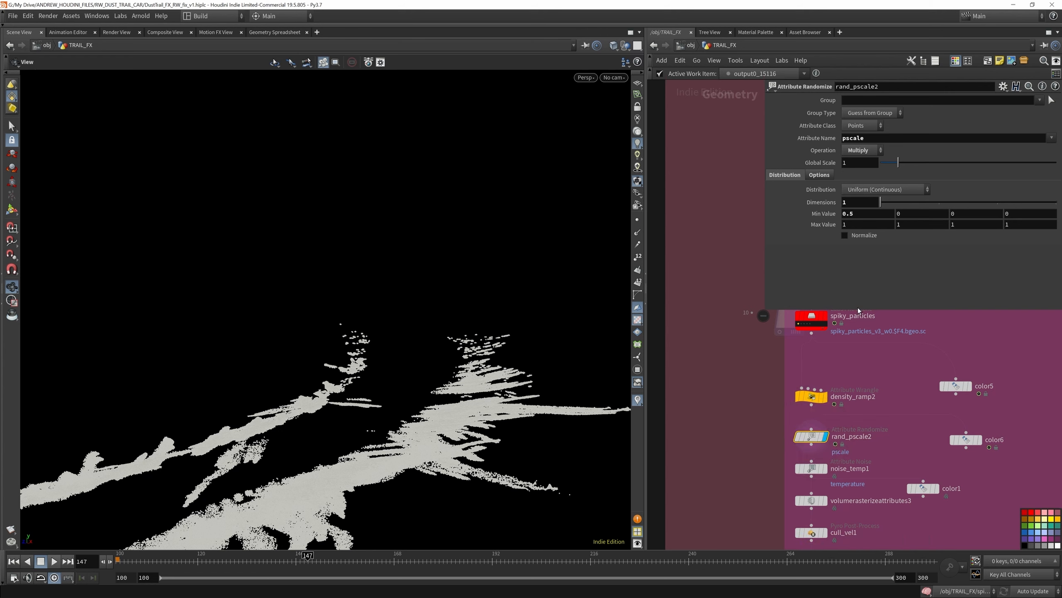
scroll(835, 437, up, 2)
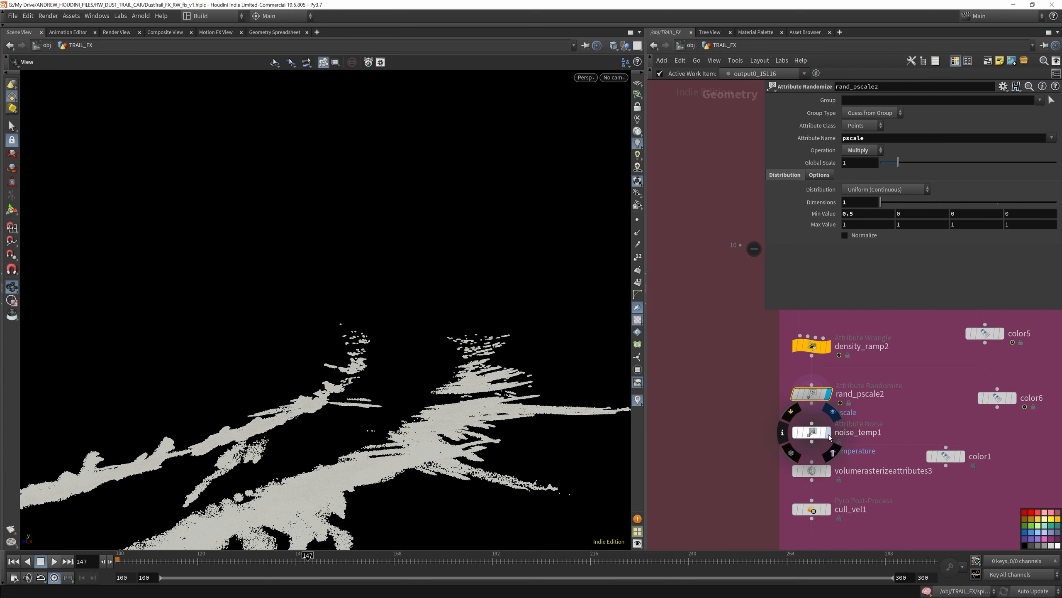
click(815, 434)
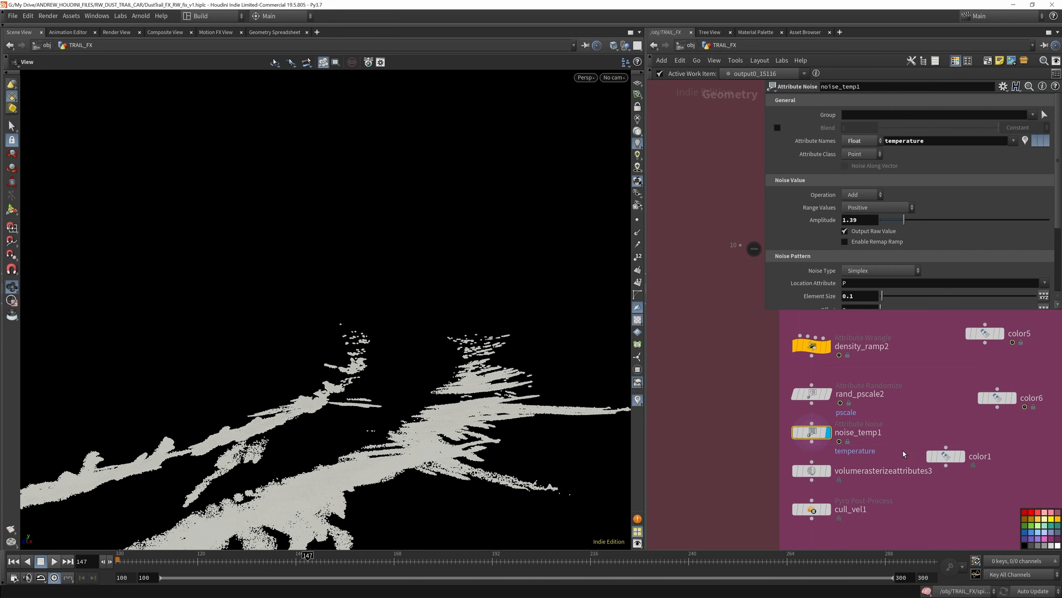
click(961, 455)
click(949, 455)
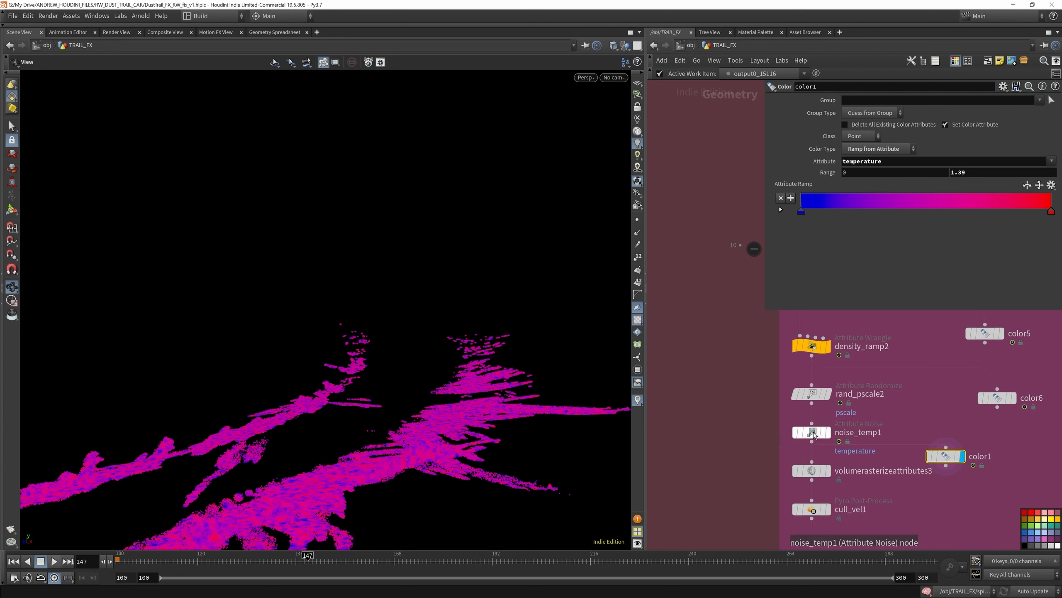
Toggle the bypass on noise_temp1 off and on to compare the temperature colors with and without the noise
click(796, 416)
click(796, 416)
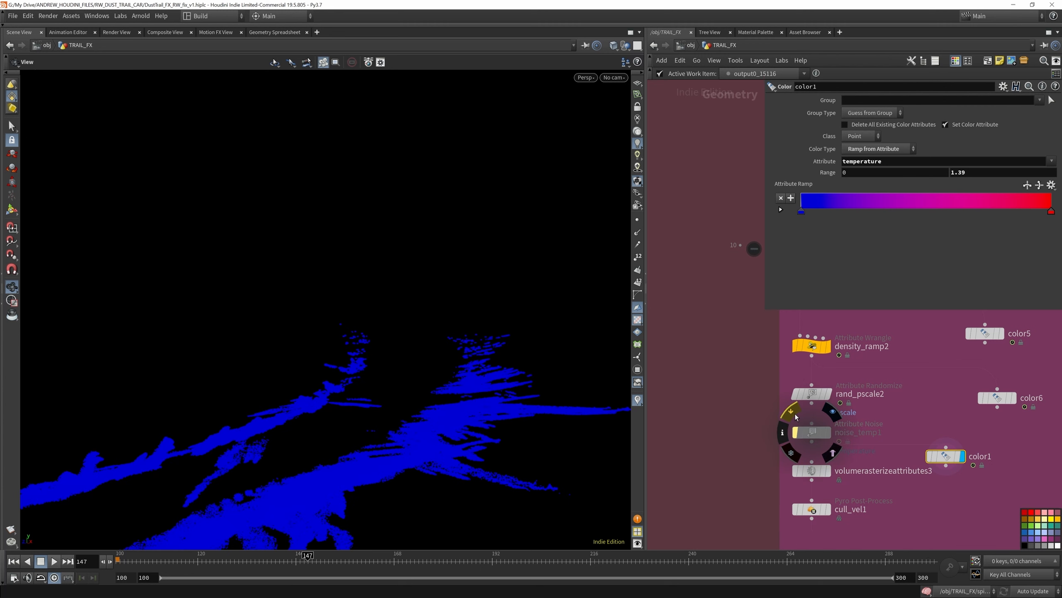
click(796, 416)
click(796, 416)
drag(519, 409, 508, 450)
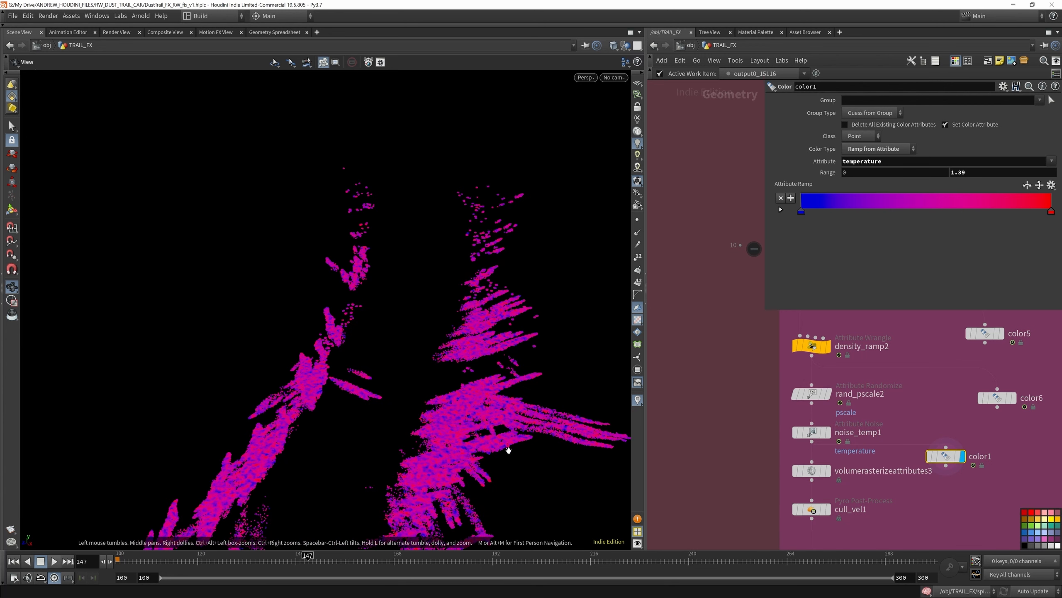
Select noise_temp1 and review its temperature noise amplitude and noise pattern settings
click(811, 432)
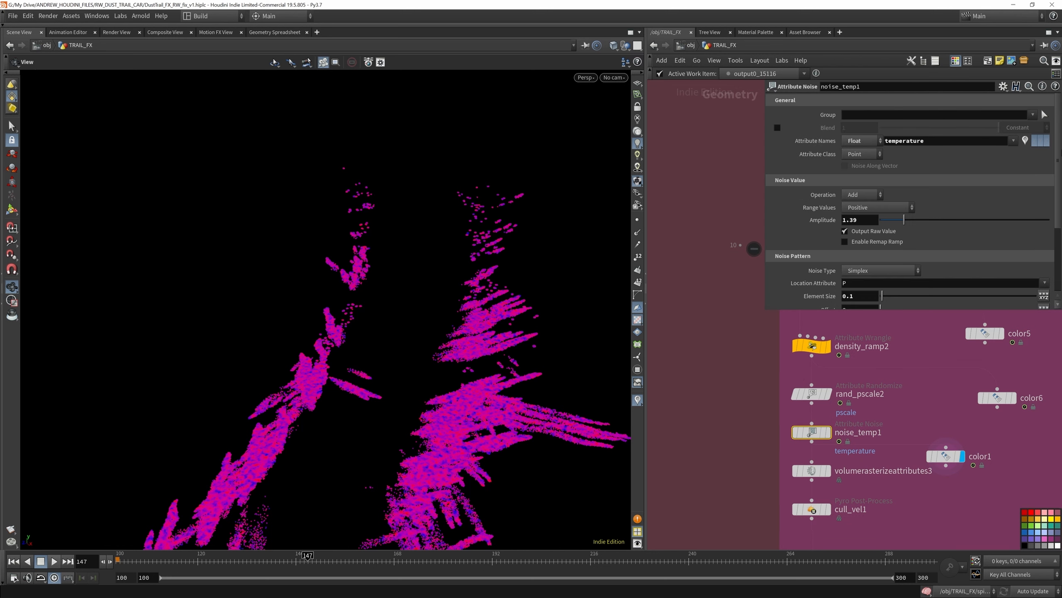
scroll(814, 204, down, 1)
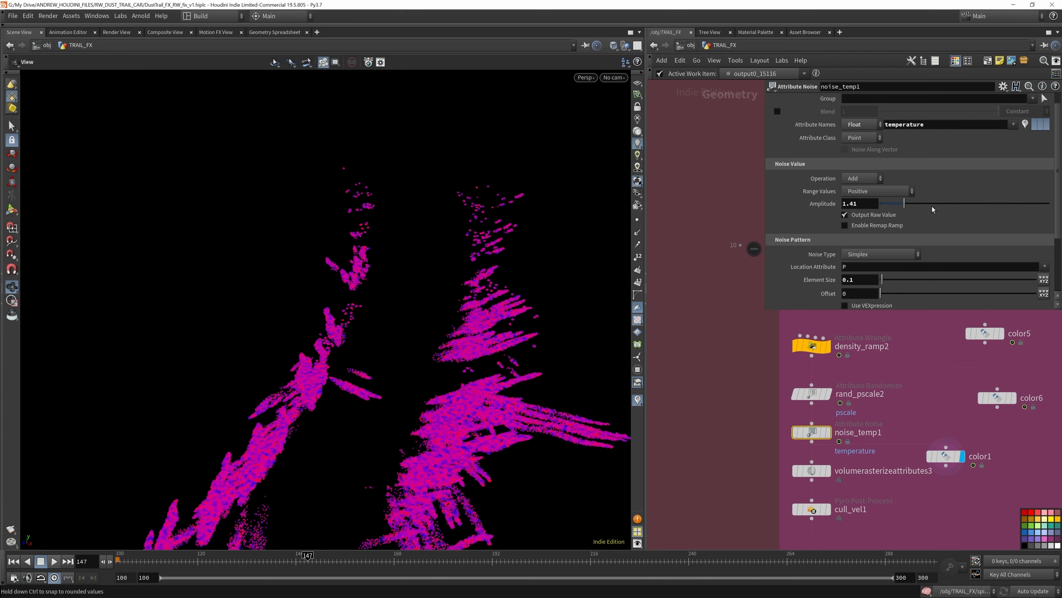
drag(964, 208, 904, 205)
drag(1059, 126, 1060, 179)
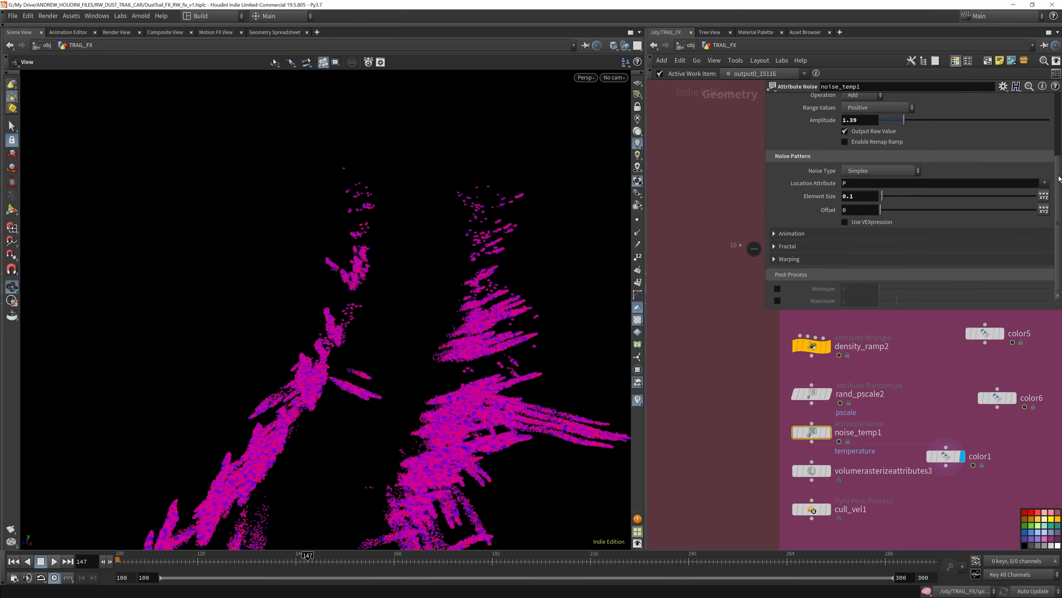
scroll(1060, 202, up, 5)
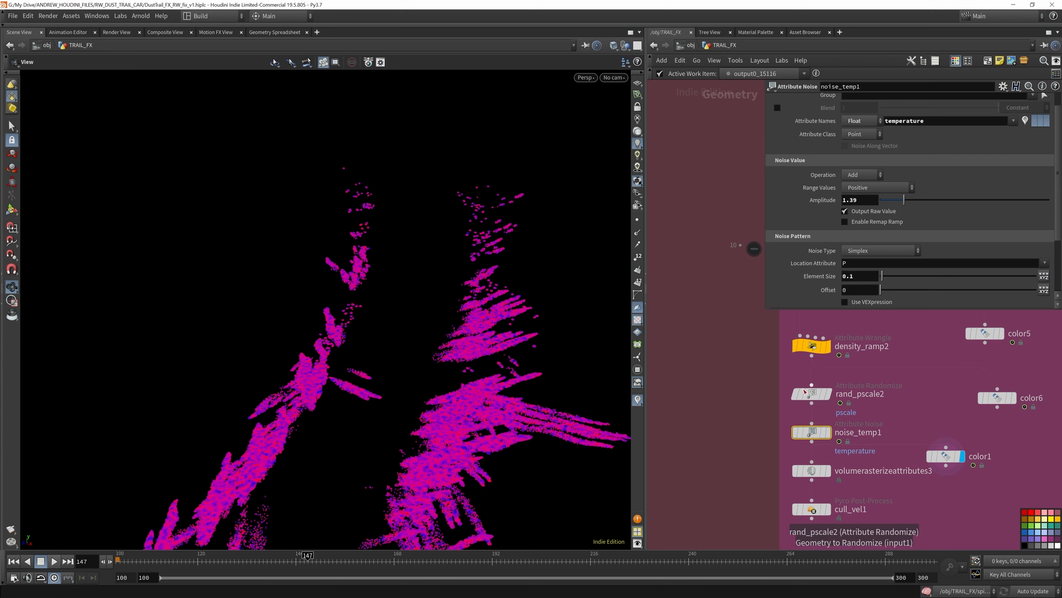
Display and select volumerasterizeattributes3 to review how density, temperature and v are rasterized into volumes
scroll(827, 431, down, 3)
scroll(826, 444, up, 6)
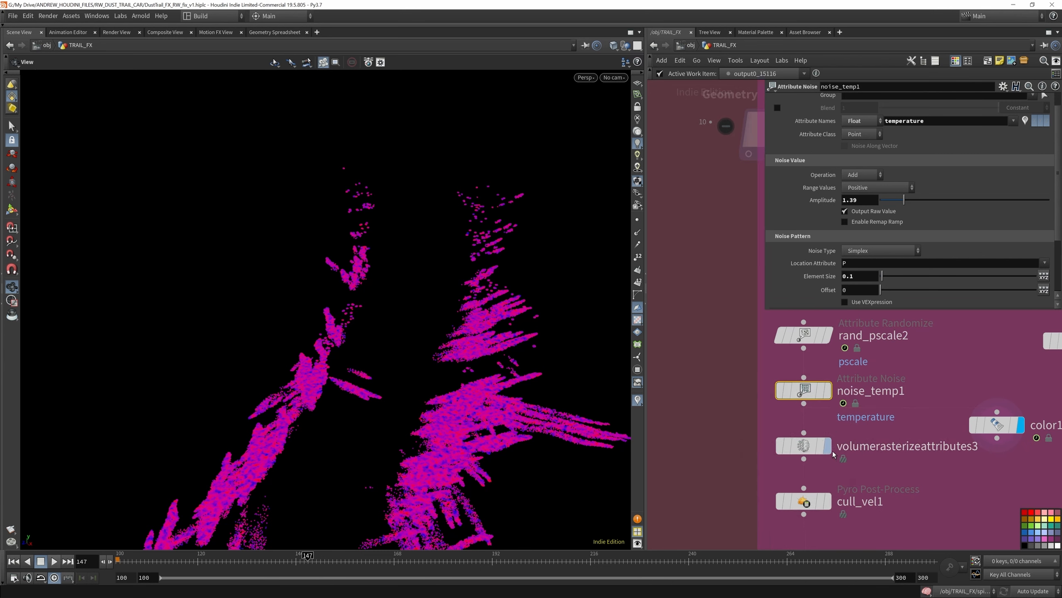
click(827, 448)
click(815, 446)
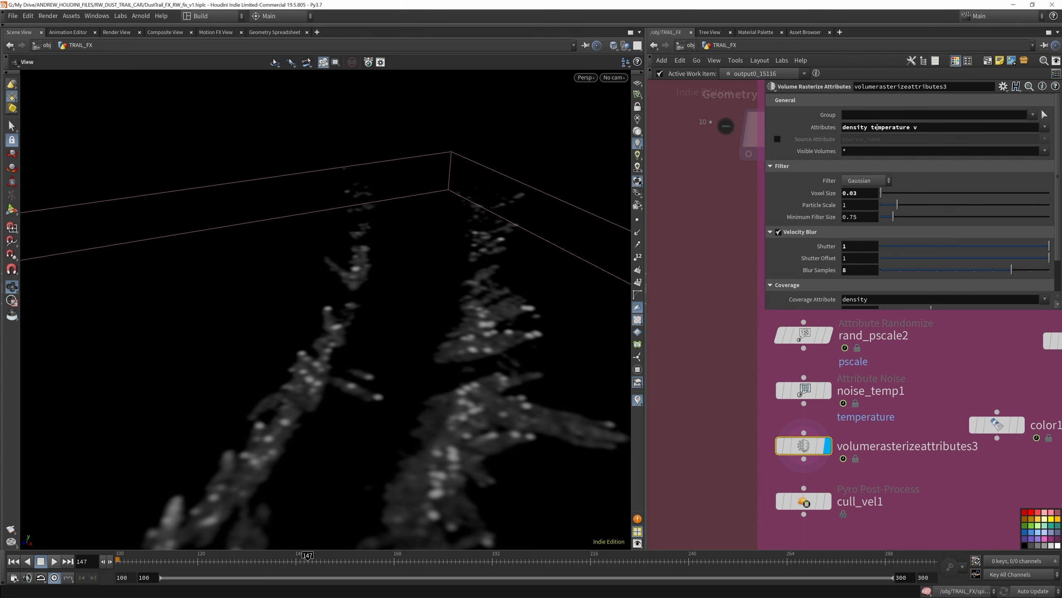
Display cull_vel1, review its culling and resampling of the v volume, and follow the chain down to OUT_spiky_smoke_src
middle_drag(889, 407, 909, 344)
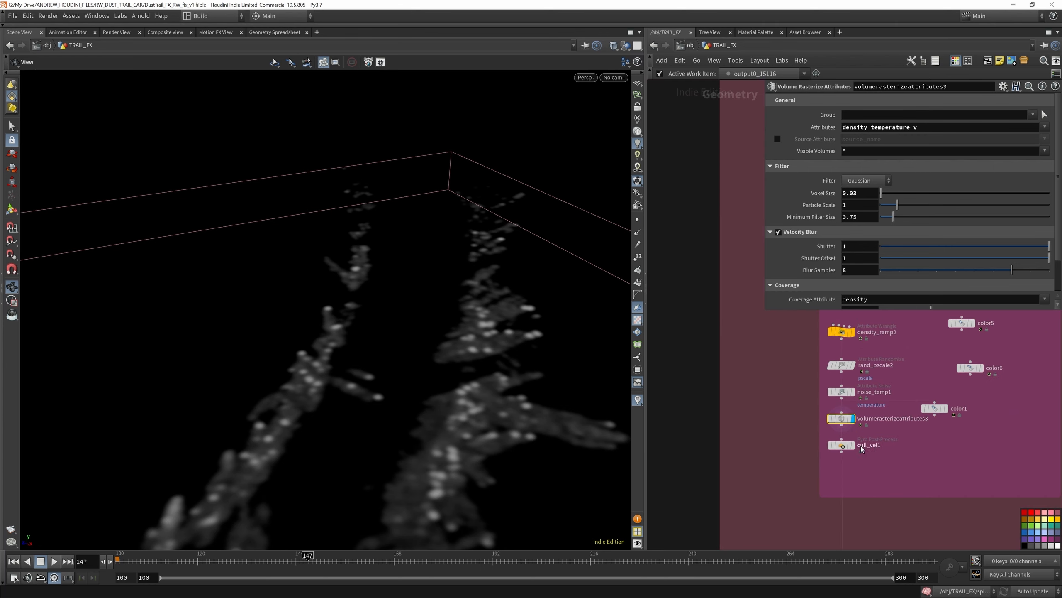
click(847, 437)
click(822, 438)
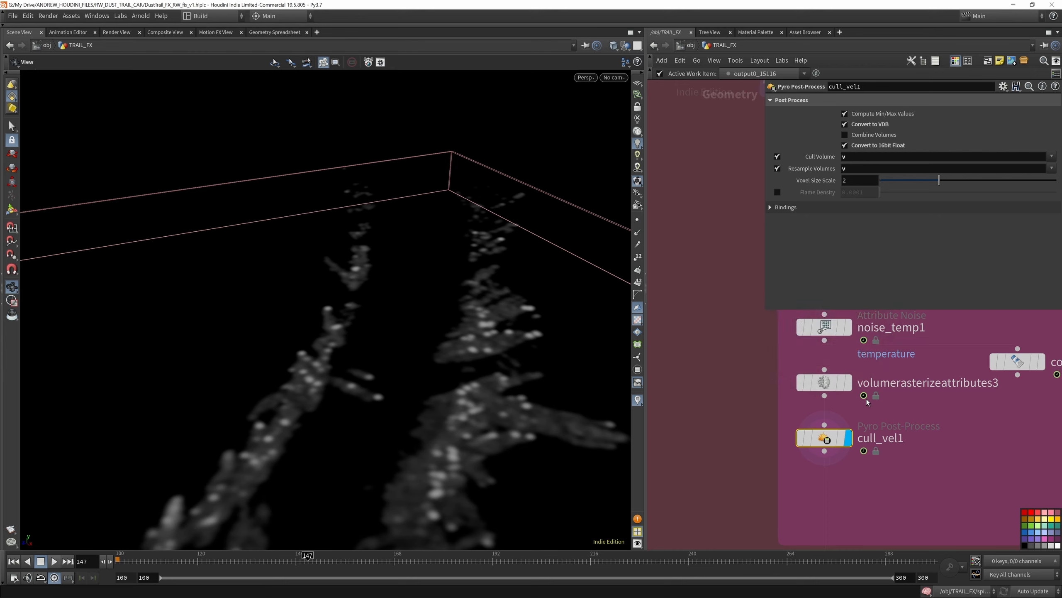
scroll(864, 395, down, 5)
scroll(860, 434, up, 8)
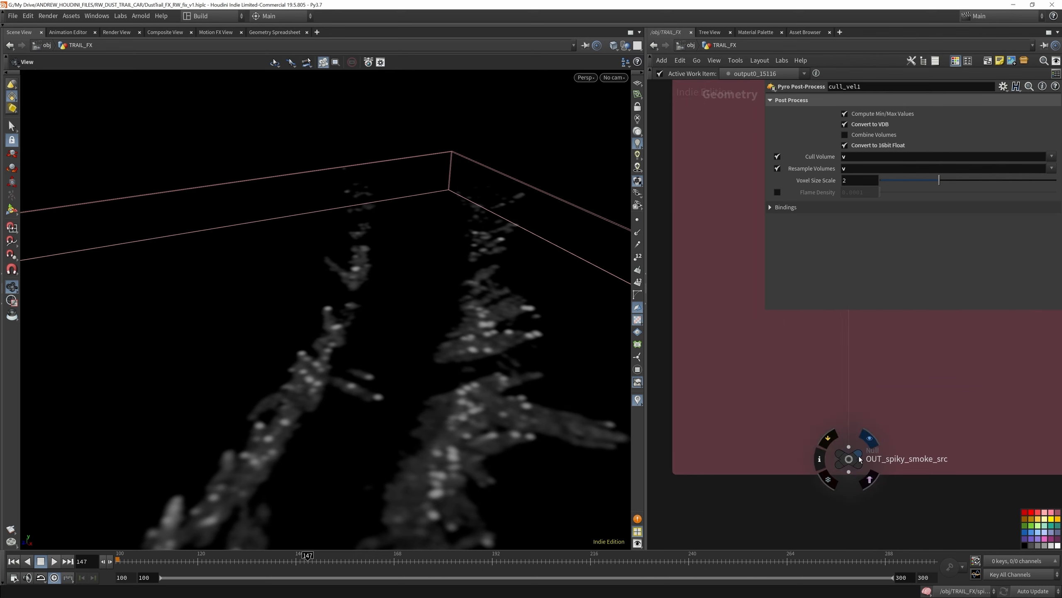
Find the Emitter Prep section of the primary smoke sim and select source_points_sim to view its simulation settings
scroll(861, 435, down, 6)
scroll(912, 433, down, 6)
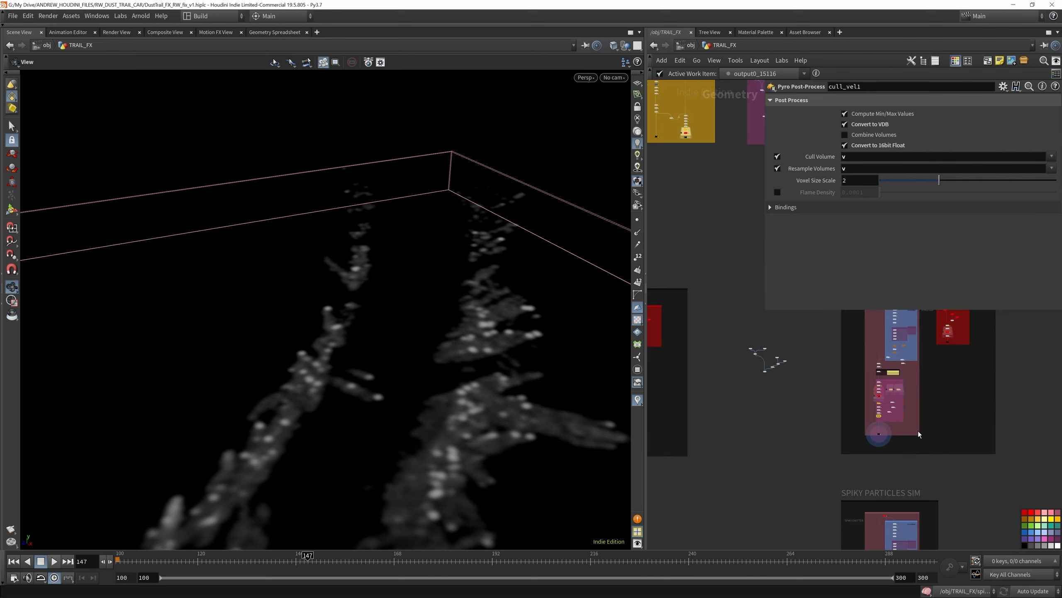
scroll(774, 377, up, 9)
scroll(771, 368, up, 2)
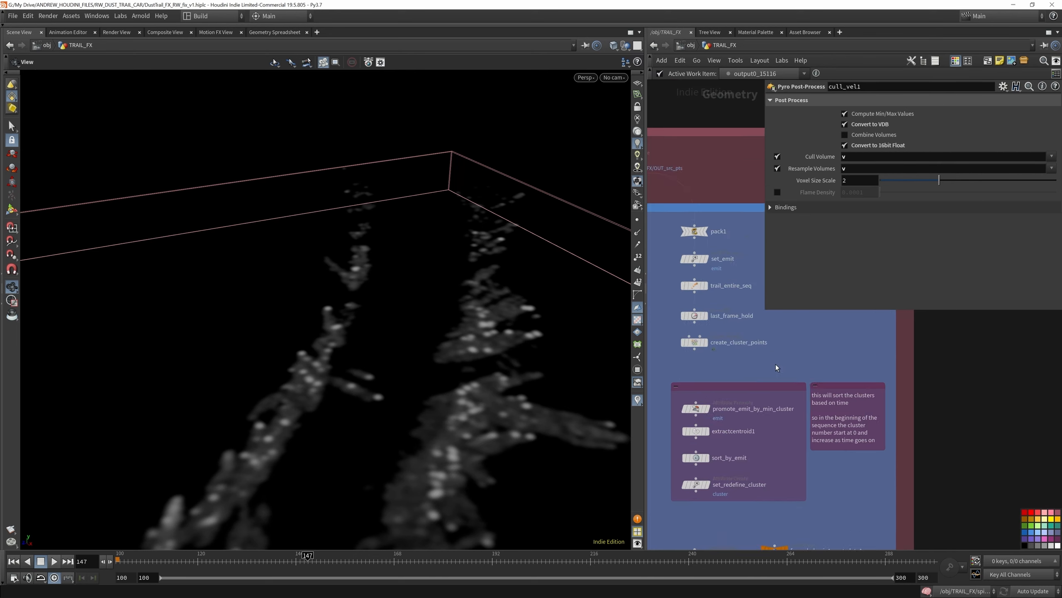
scroll(771, 377, down, 7)
scroll(743, 459, up, 6)
scroll(725, 450, up, 6)
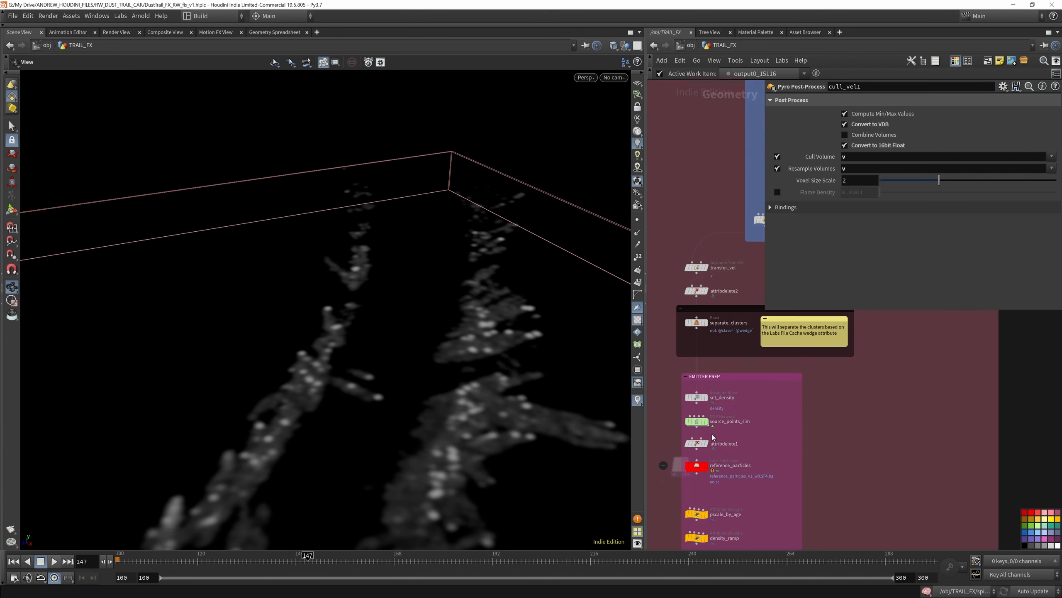
click(688, 414)
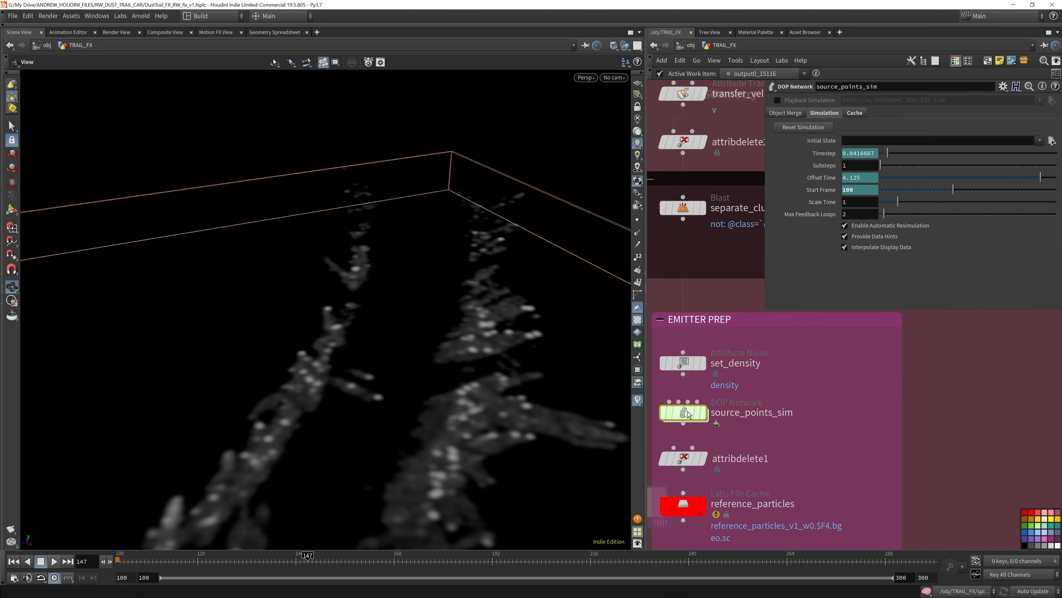
Compare the overall network layouts of the primary smoke sim and the spiky smoke sim
scroll(751, 442, down, 4)
scroll(751, 441, down, 5)
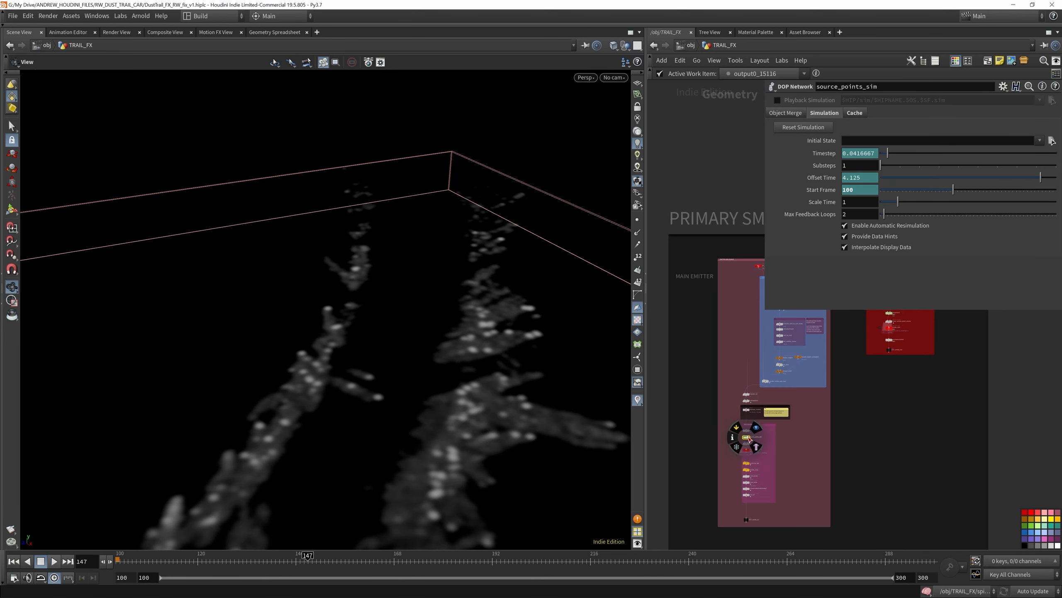
scroll(837, 469, down, 3)
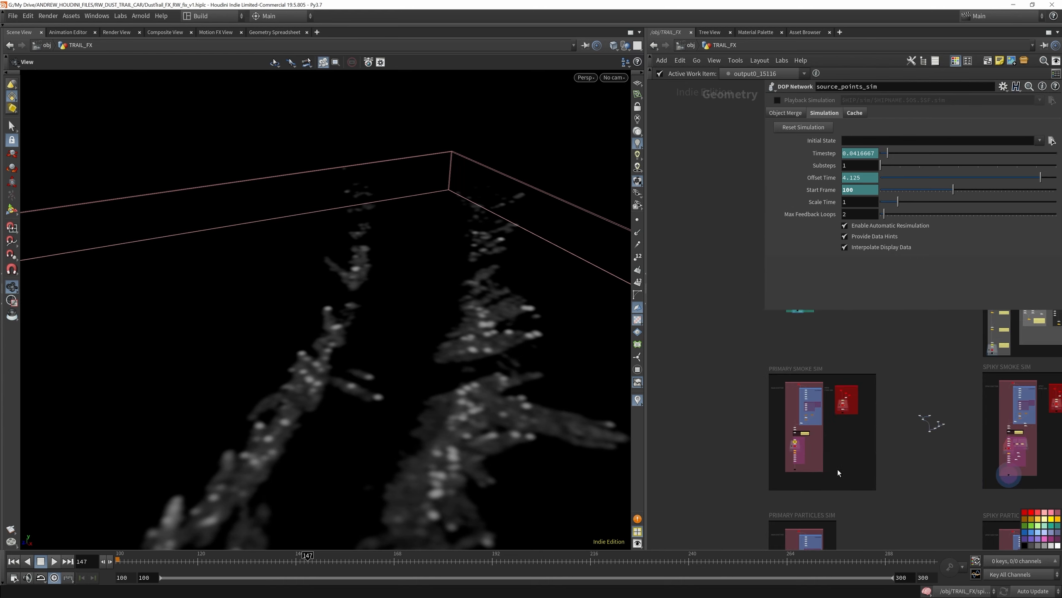
scroll(989, 393, down, 3)
scroll(952, 397, up, 12)
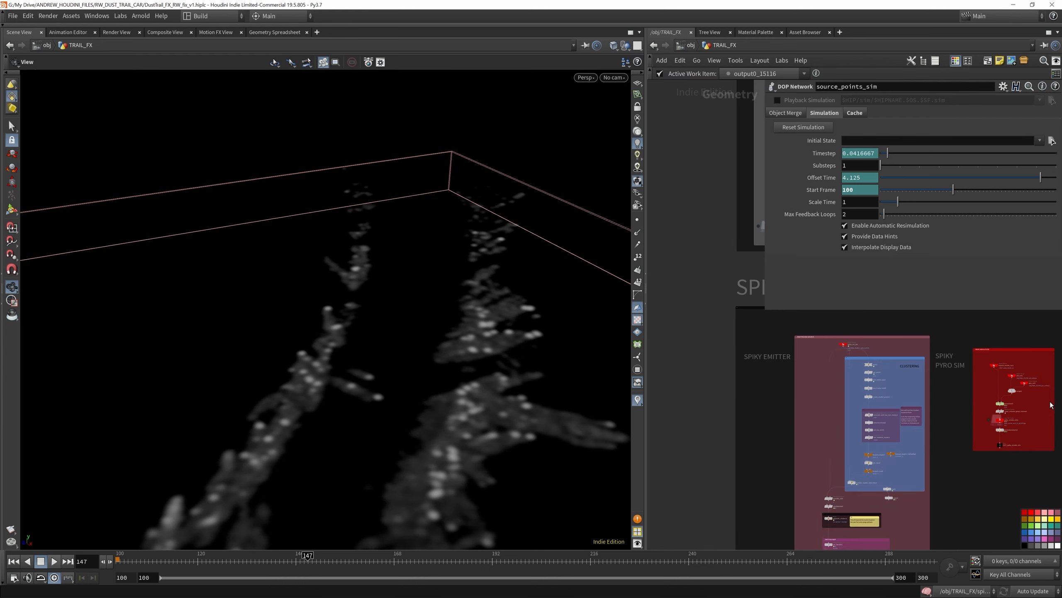
scroll(1033, 394, down, 5)
Display reference_particles in the primary emitter and scrub the timeline to frame 130 to view the particles against the car
scroll(844, 445, up, 8)
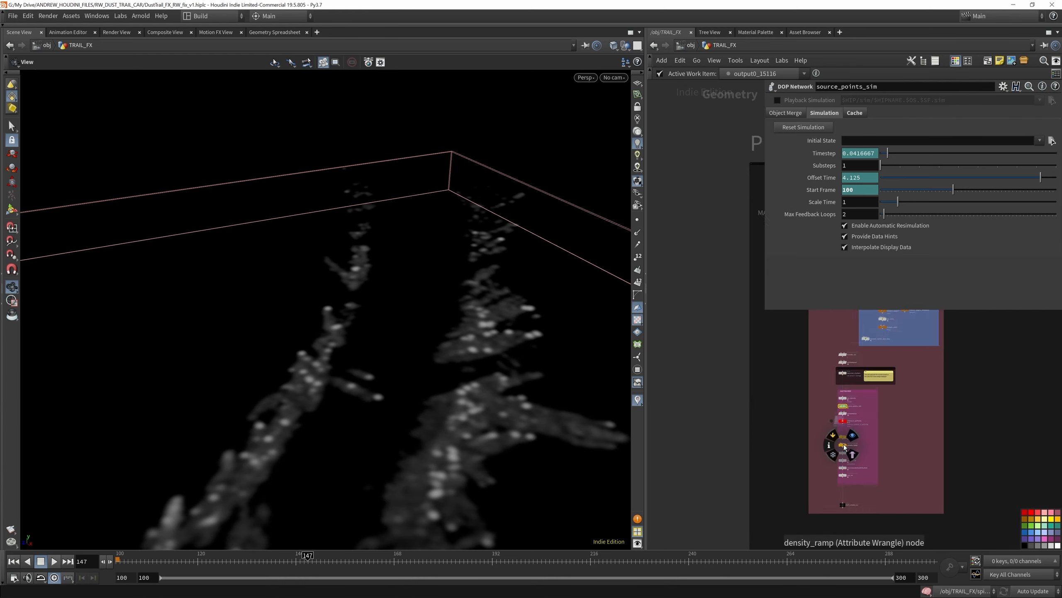
mouse_move(842, 403)
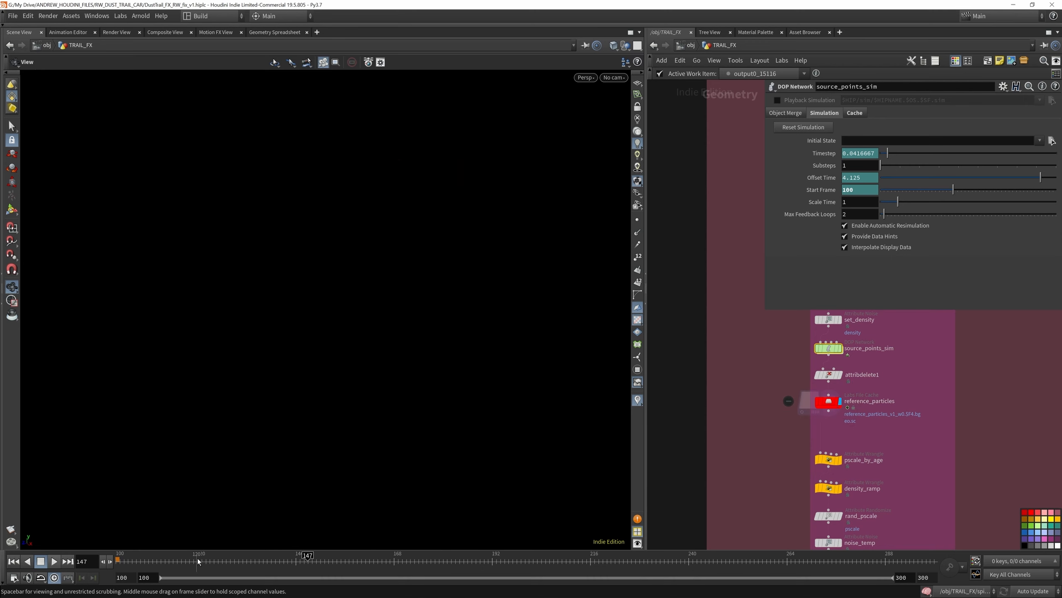
drag(201, 558, 230, 557)
scroll(433, 241, down, 6)
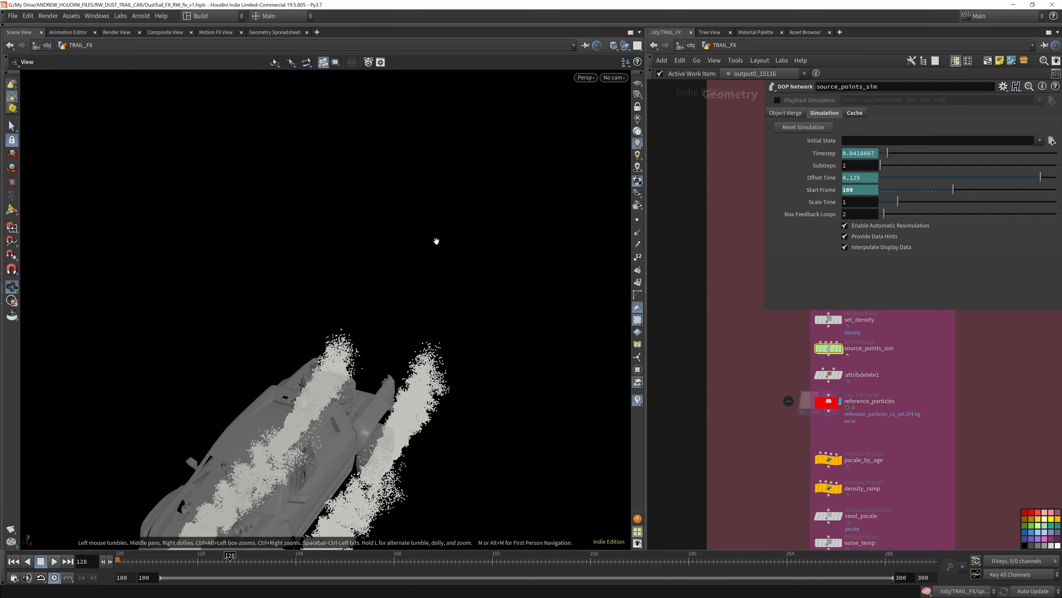
drag(165, 557, 241, 565)
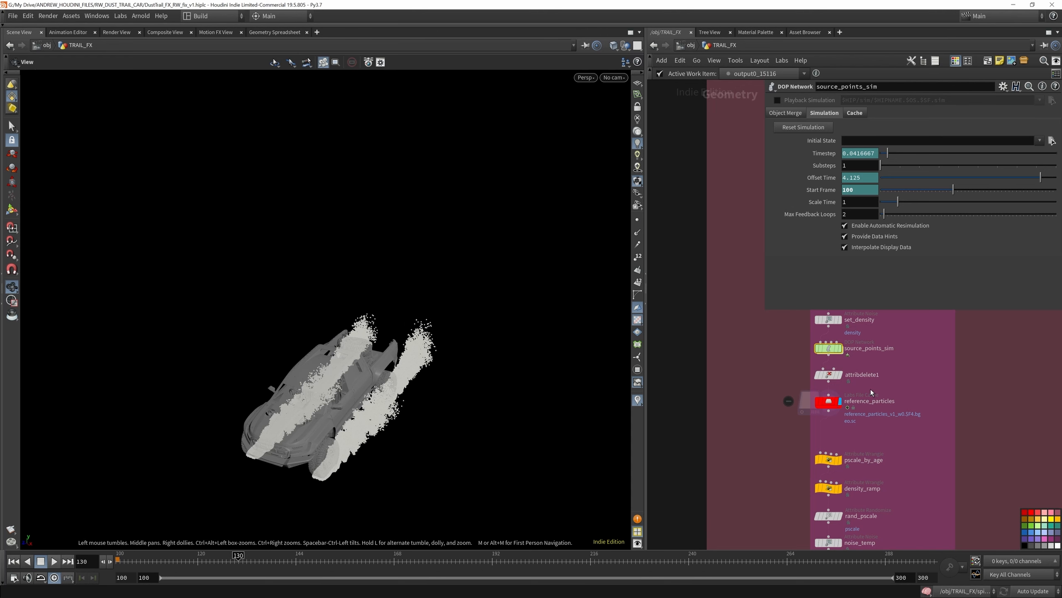
Open the source_points_sim DOP network in the primary sim's Emitter Prep section
scroll(862, 392, down, 5)
scroll(850, 397, up, 6)
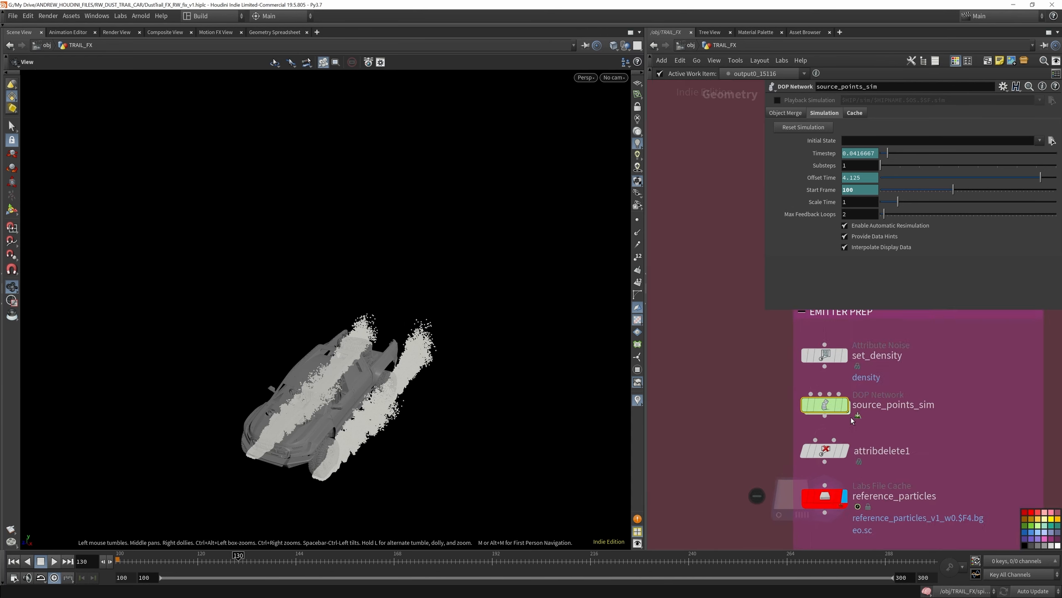
scroll(850, 416, down, 8)
scroll(872, 360, up, 4)
scroll(845, 411, down, 3)
scroll(845, 411, up, 4)
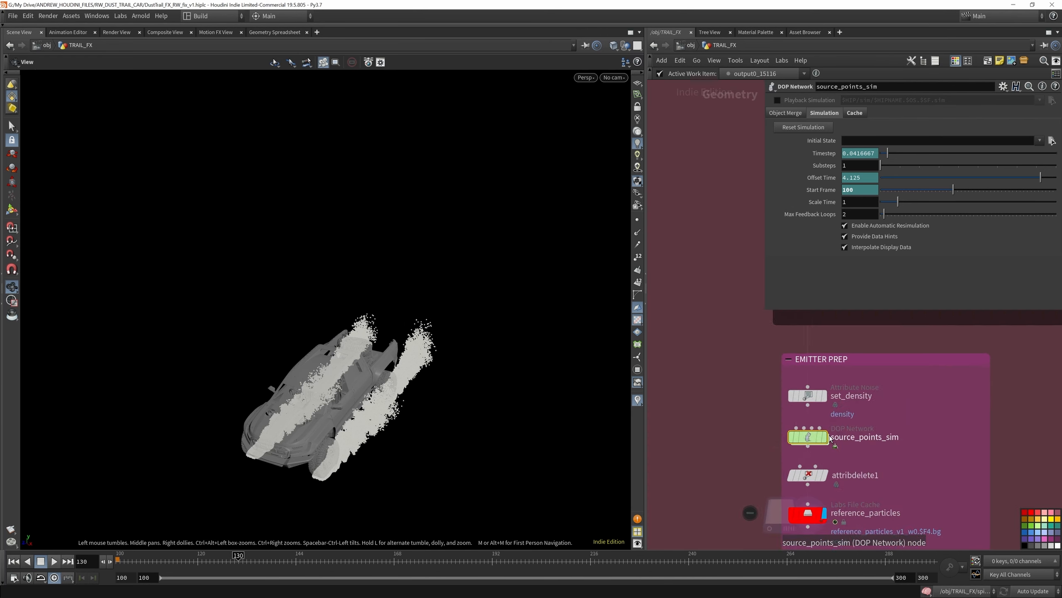
double_click(810, 437)
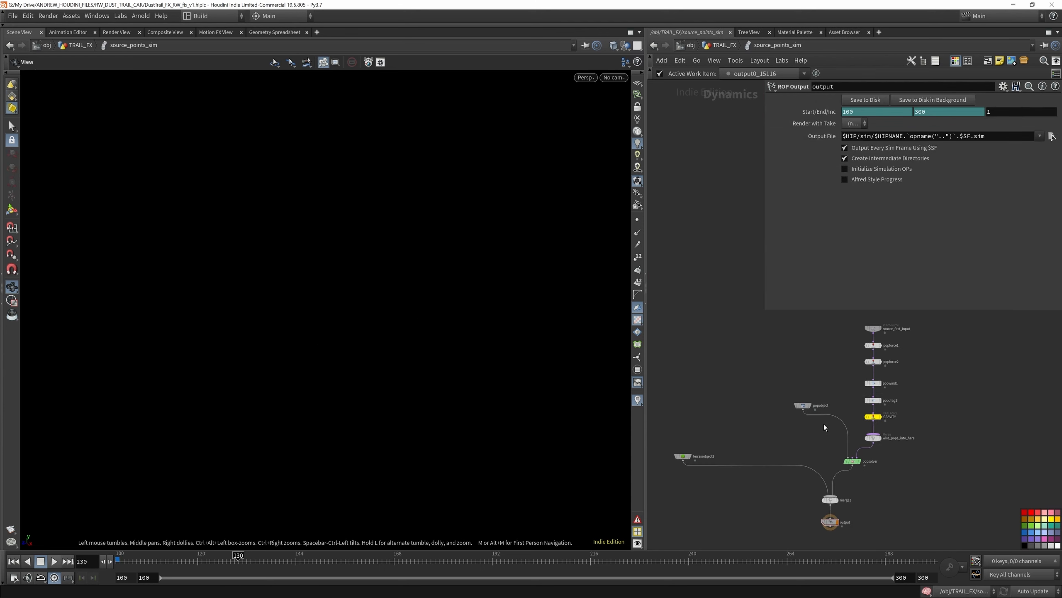
Select popforce1 and review its noise amplitude and swirl settings in the POP force chain
click(872, 344)
scroll(873, 345, up, 5)
scroll(867, 409, up, 2)
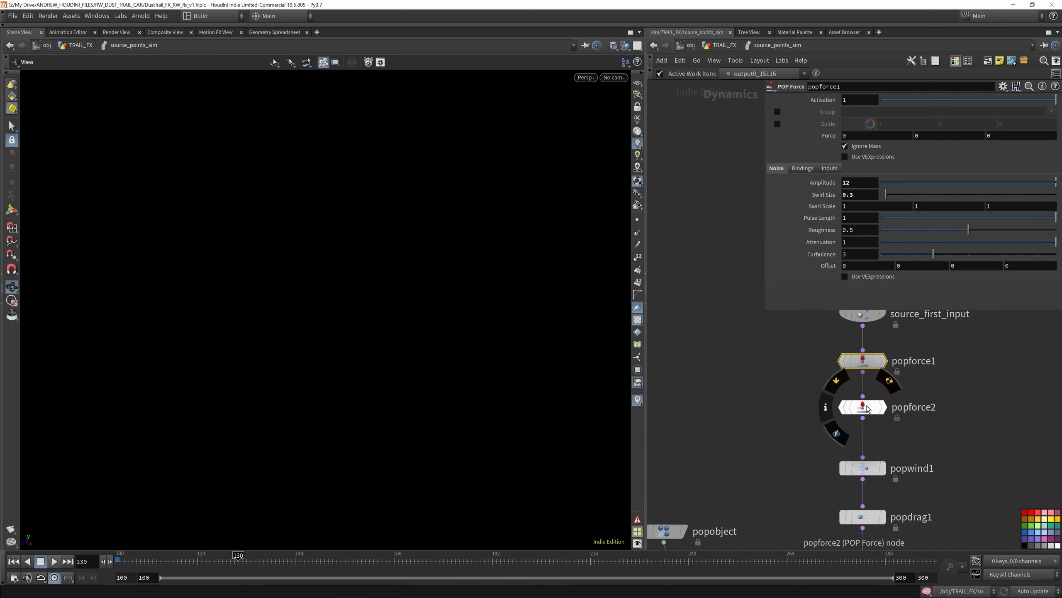
Review the popforce2, popwind1 and popdrag1 settings, following the POP chain through GRAVITY to the output
click(867, 409)
scroll(873, 384, down, 3)
scroll(863, 432, up, 3)
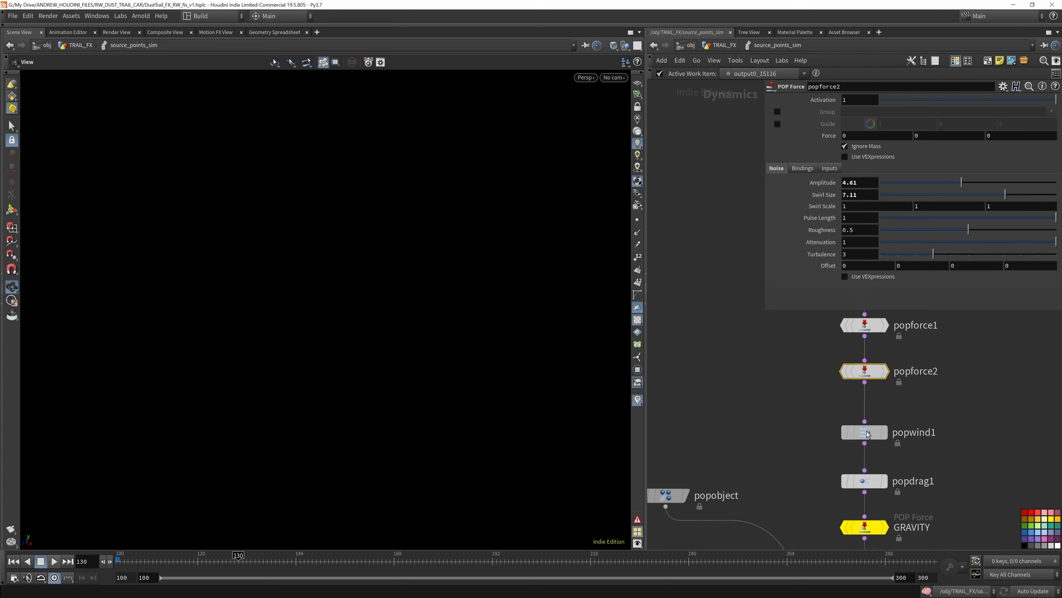
click(863, 432)
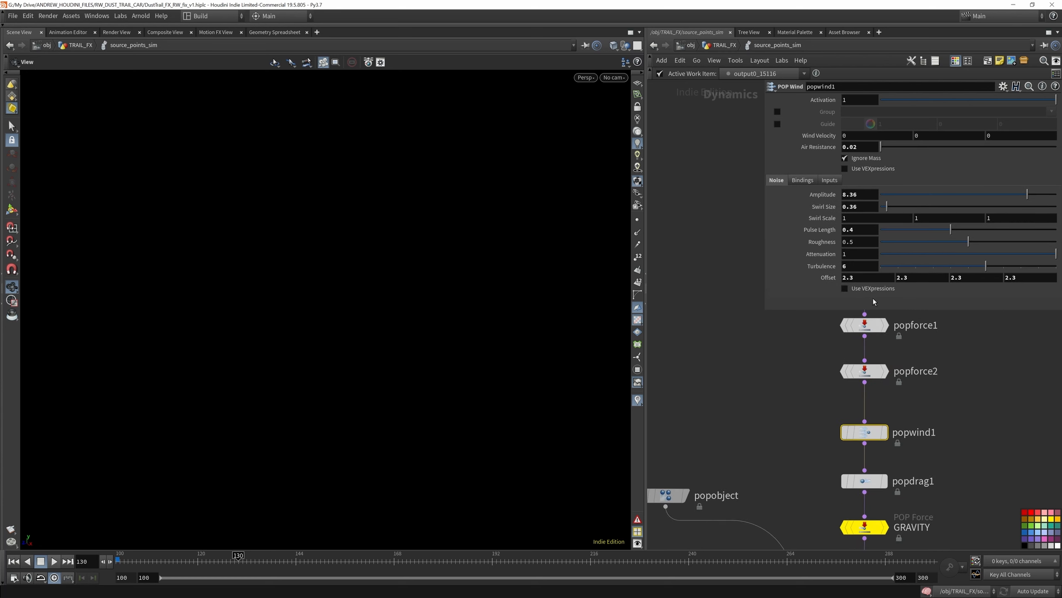
click(874, 482)
scroll(874, 481, down, 3)
scroll(872, 480, up, 3)
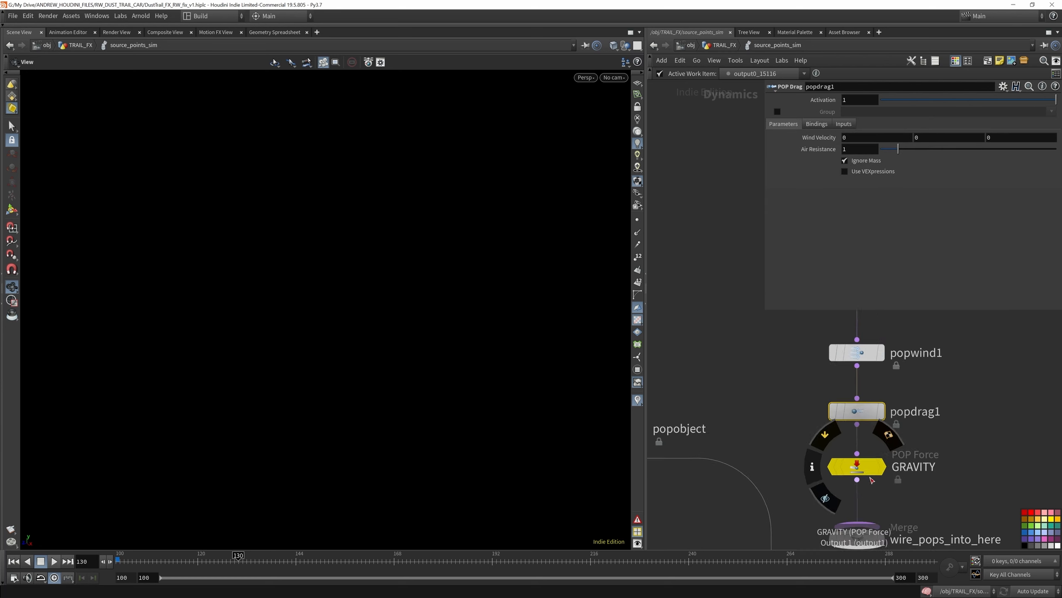
scroll(871, 481, down, 3)
scroll(822, 407, up, 3)
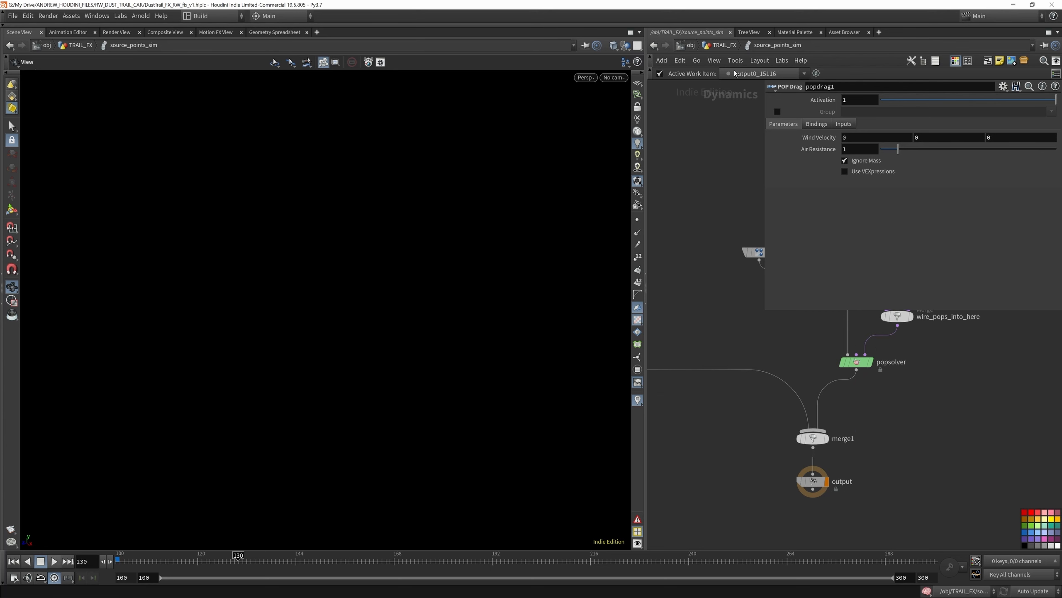
Return to the TRAIL_FX network, scrub to frame 134 and inspect the source particles beside the car in side view
click(719, 48)
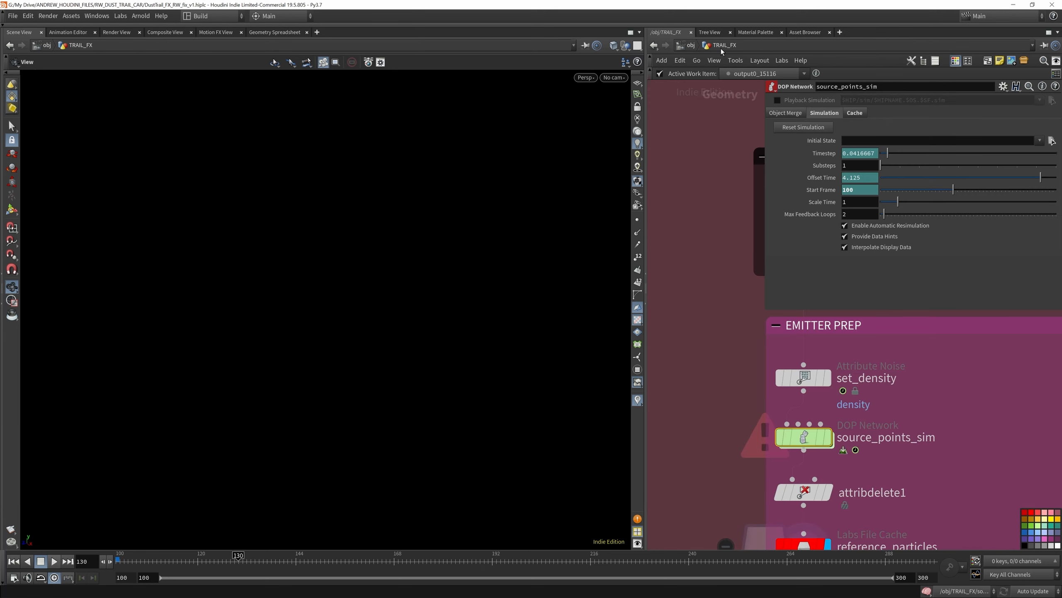
click(831, 437)
scroll(833, 465, down, 2)
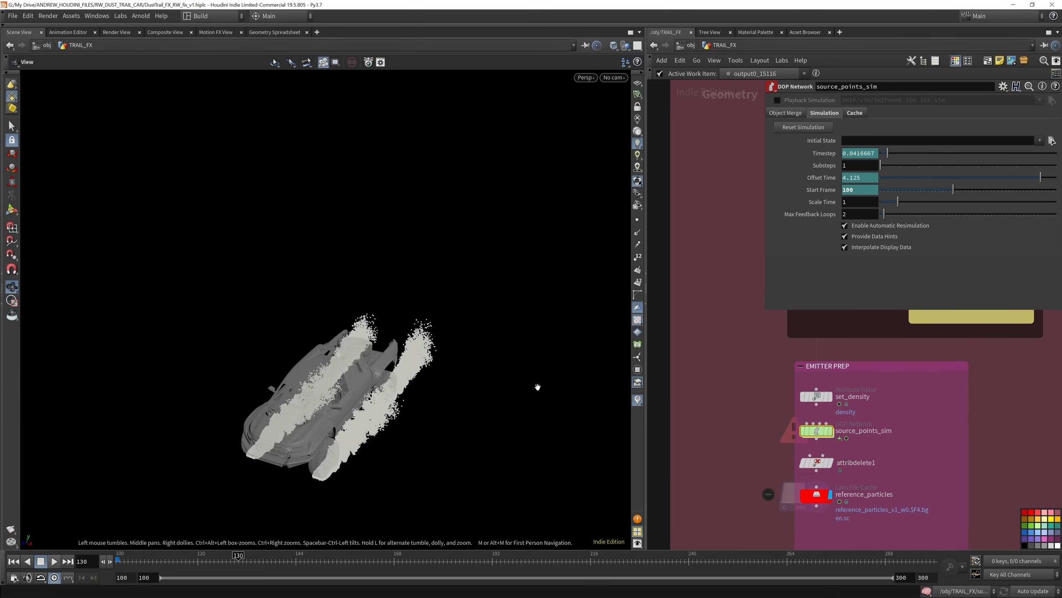
drag(441, 374, 380, 351)
drag(149, 556, 254, 562)
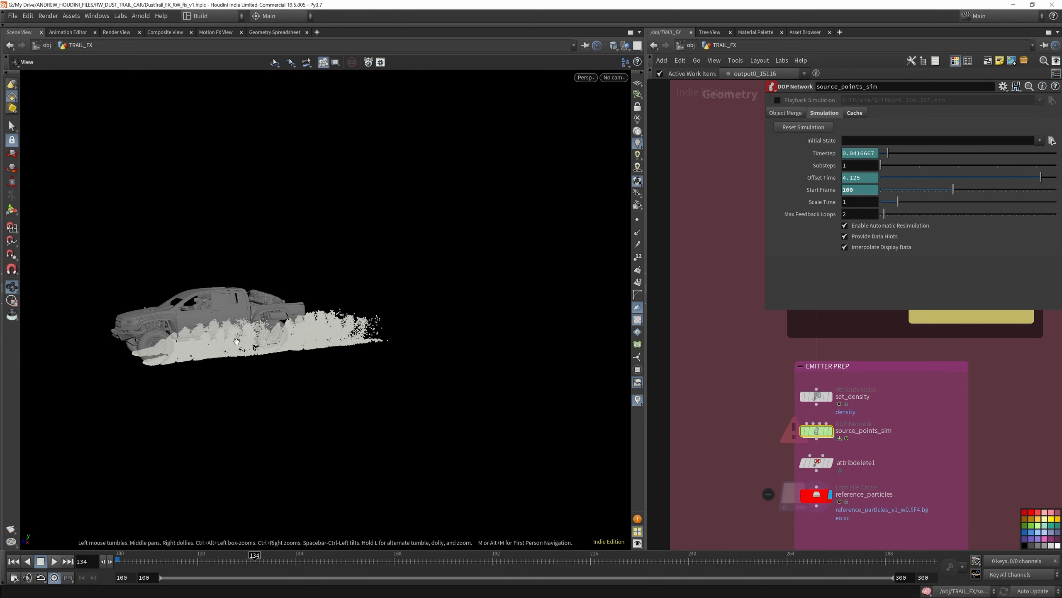
drag(237, 340, 188, 339)
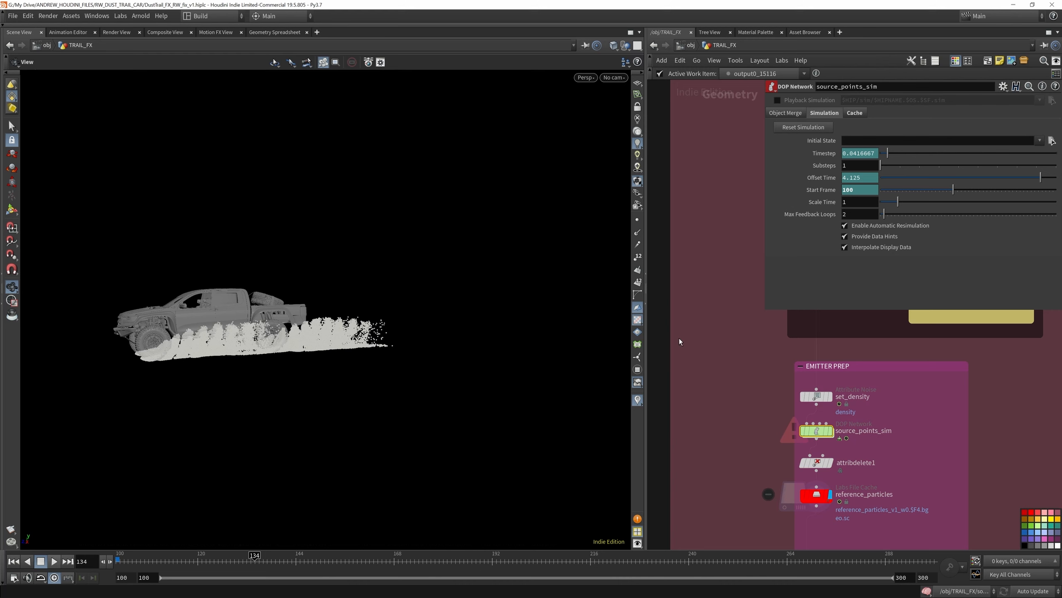
drag(249, 314, 267, 329)
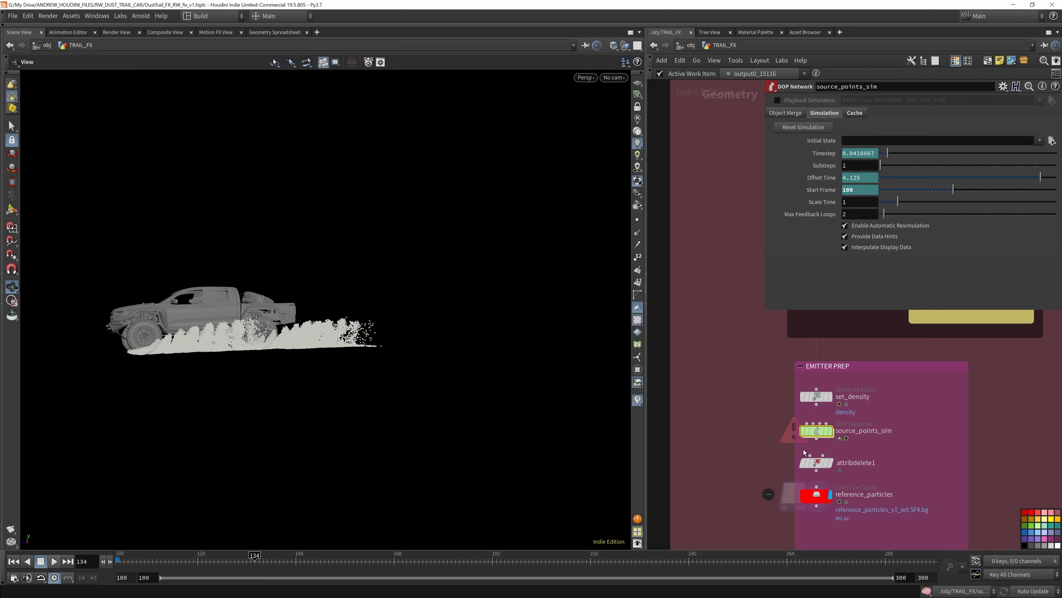
Review the primary Emitter Prep nodes from reference_particles through pscale_by_age and density_ramp to noise_temp
scroll(853, 439, down, 3)
scroll(851, 439, up, 5)
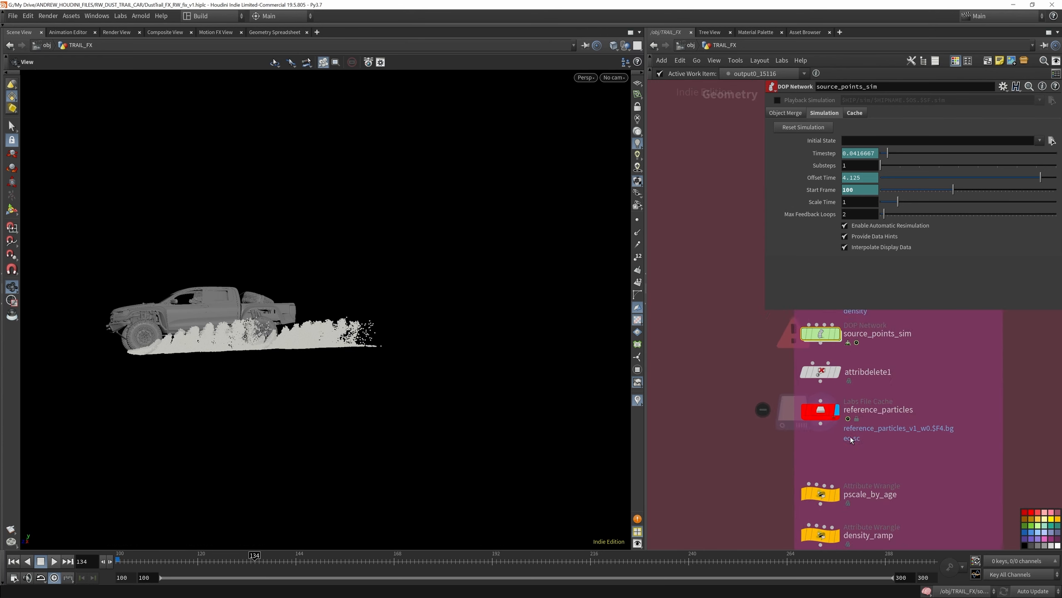
click(820, 411)
scroll(833, 475, up, 3)
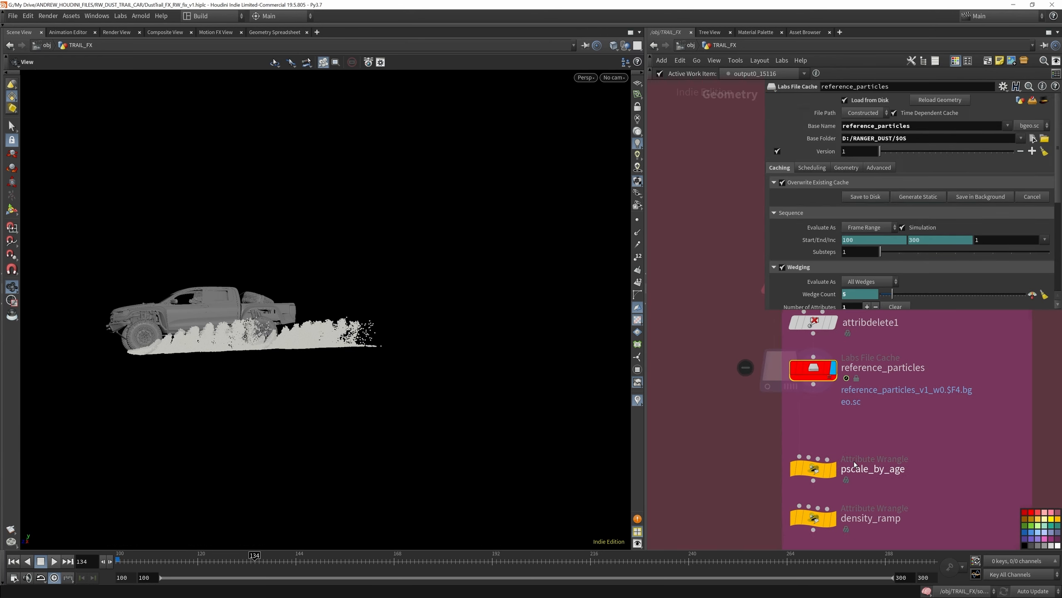
click(822, 470)
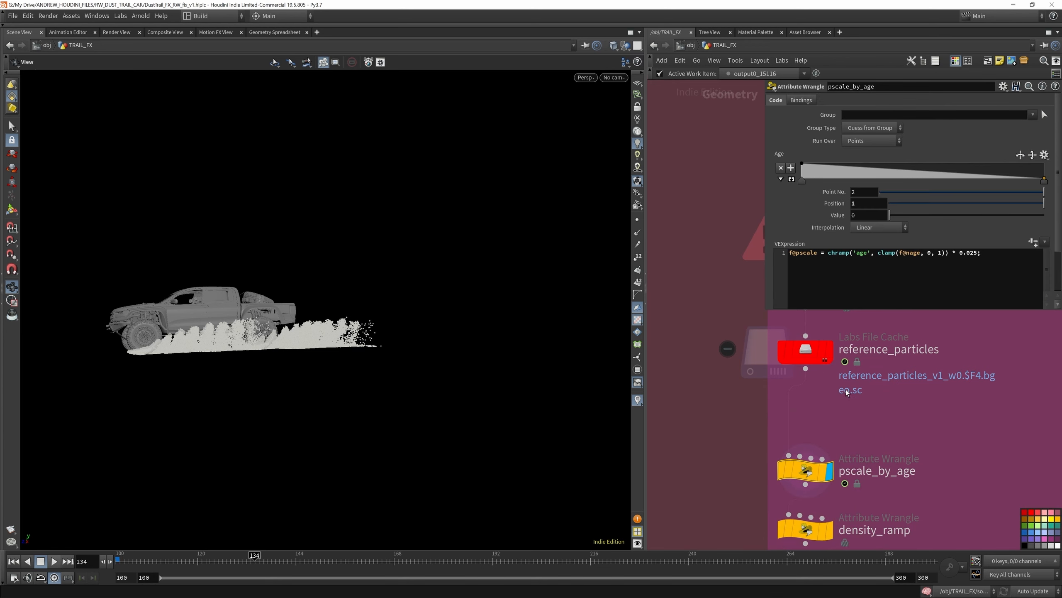
scroll(846, 393, down, 3)
click(830, 442)
scroll(840, 445, down, 2)
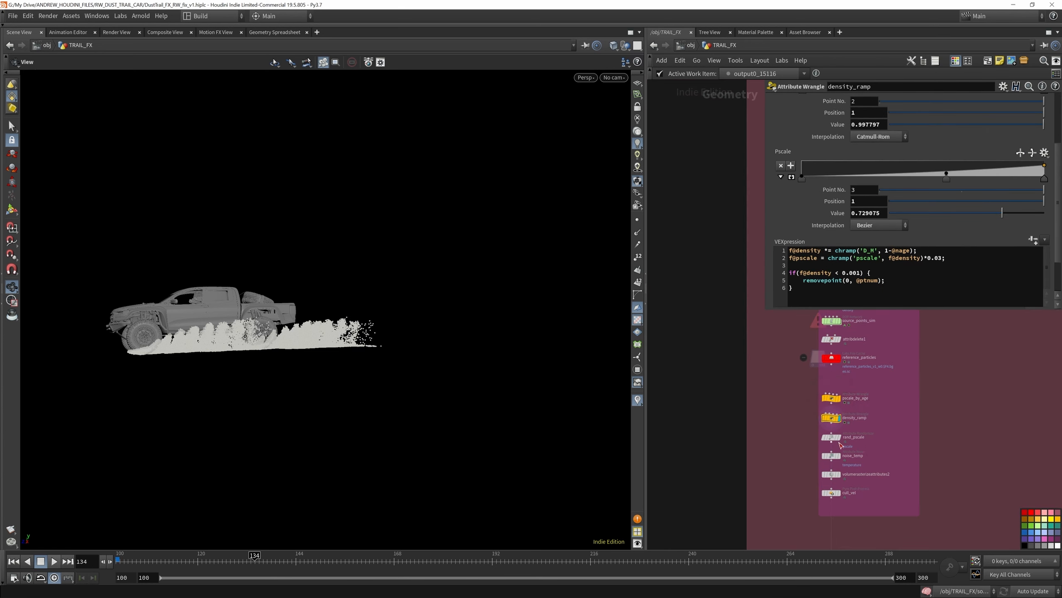
scroll(840, 444, up, 5)
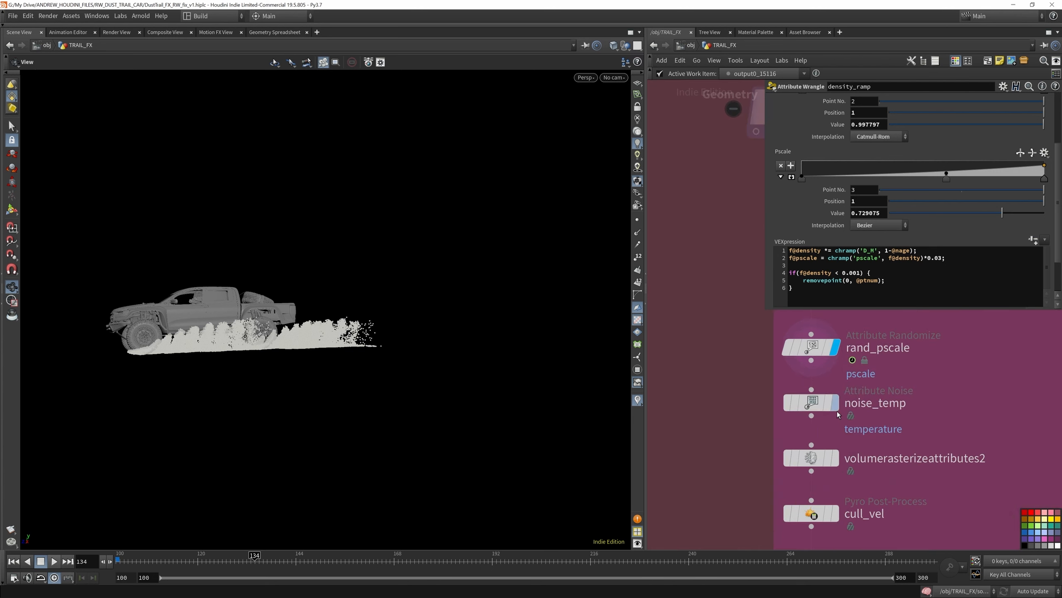
click(837, 409)
scroll(832, 422, down, 5)
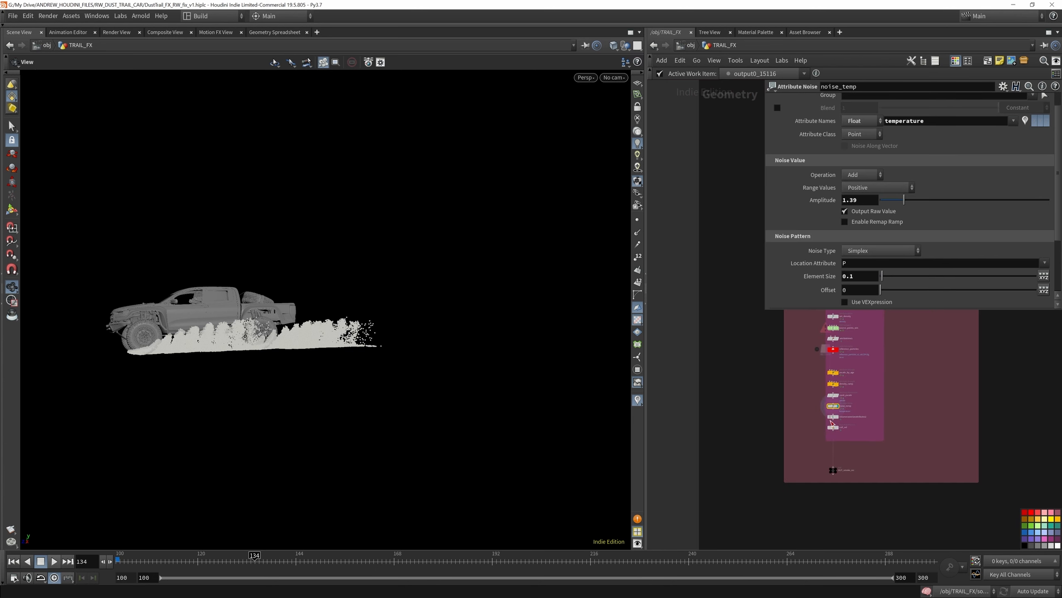
Locate the primary smoke's Main Simulation section and display the smoke_sims cache
scroll(832, 422, down, 6)
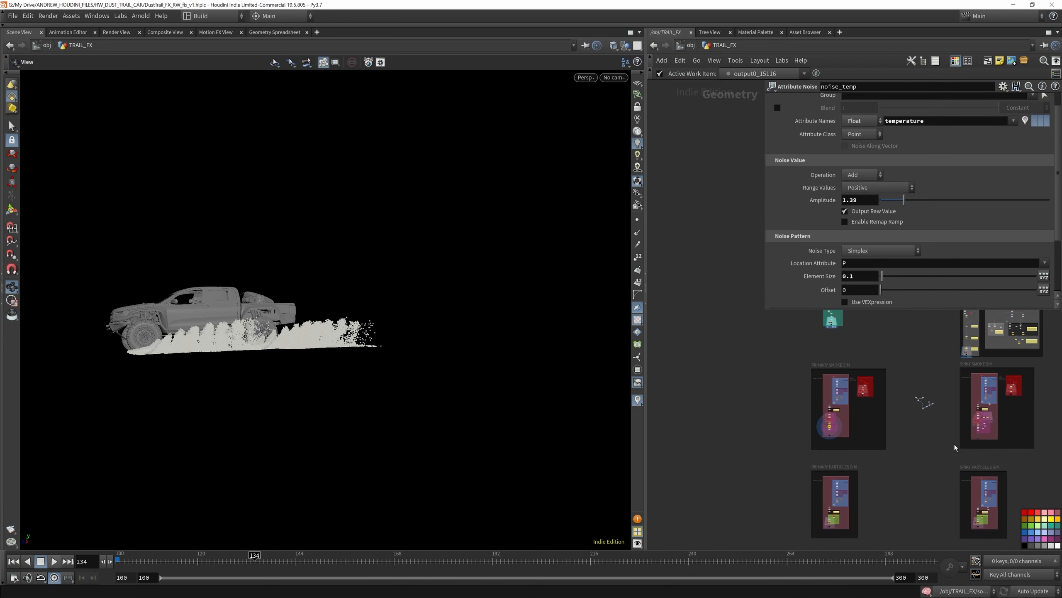
scroll(865, 399, up, 8)
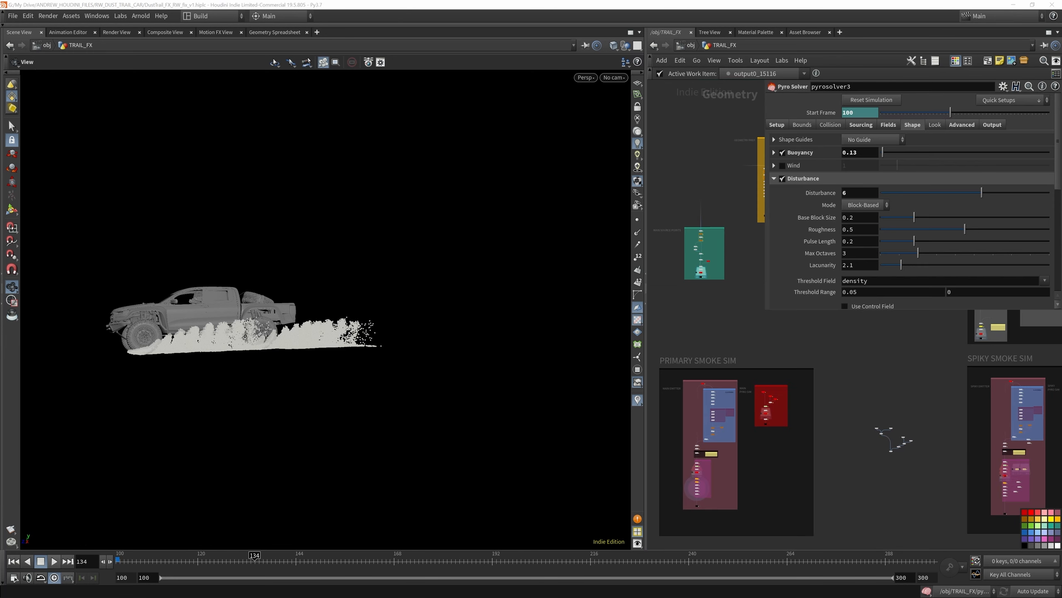
scroll(834, 372, down, 3)
scroll(759, 415, up, 9)
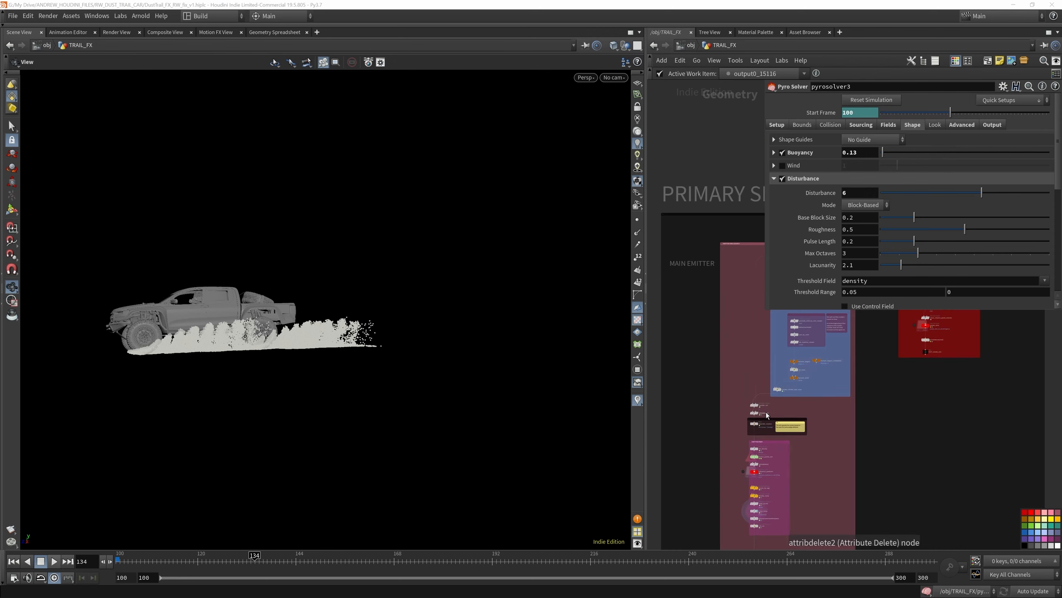
scroll(787, 392, down, 7)
scroll(855, 348, up, 8)
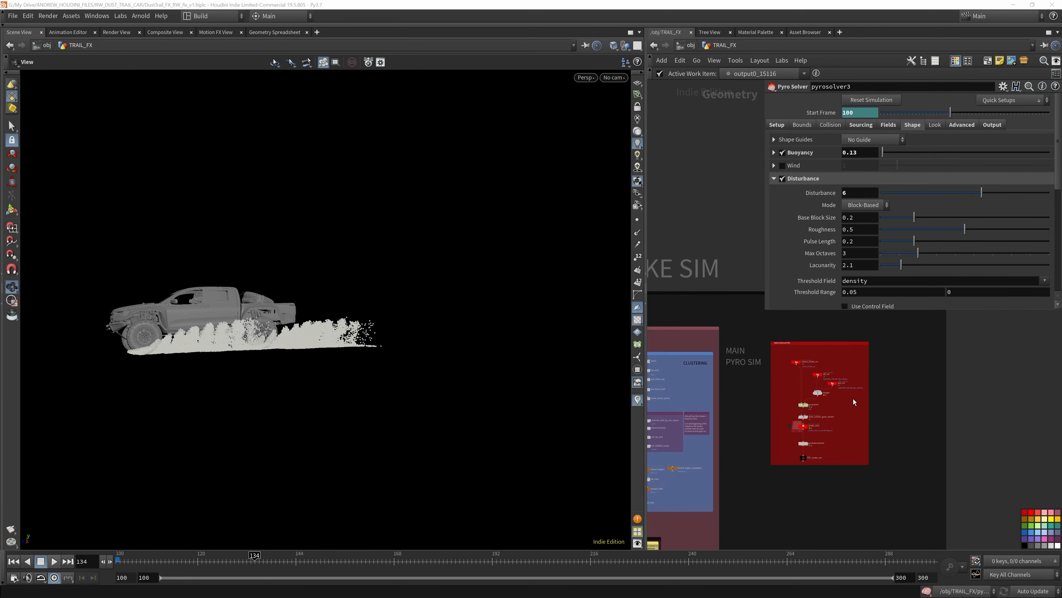
scroll(808, 456, up, 4)
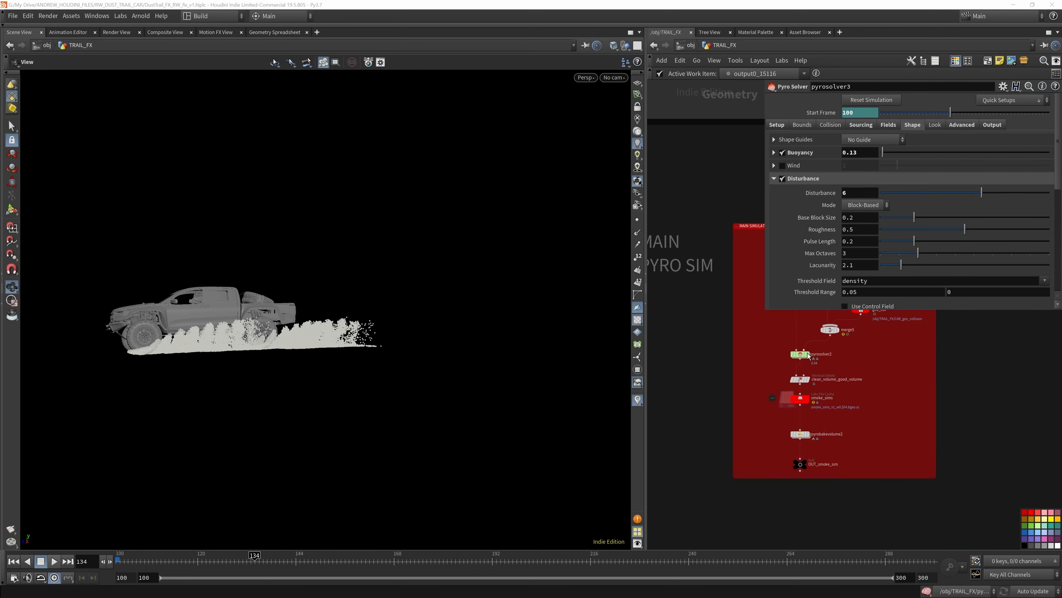
scroll(809, 399, up, 5)
click(805, 397)
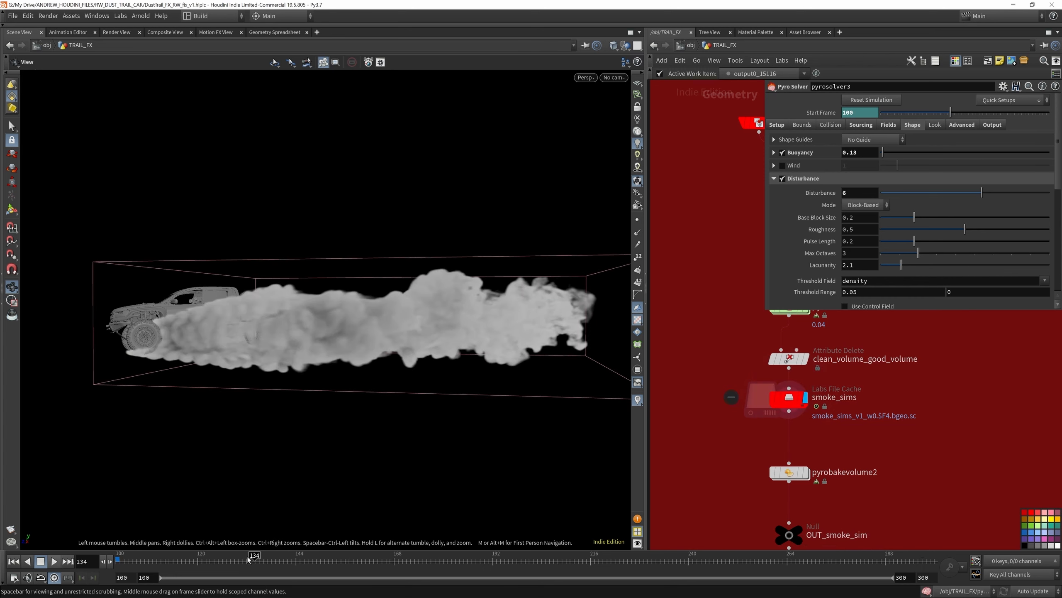
Scrub the timeline to frame 162 and inspect the cached smoke trail behind the car
drag(170, 562, 372, 570)
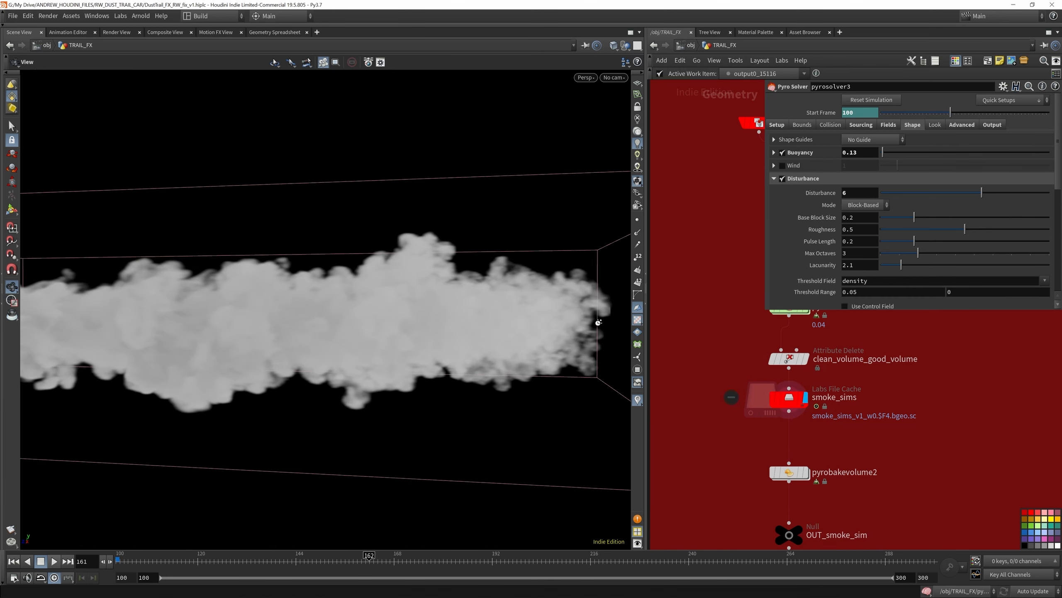
scroll(598, 322, down, 6)
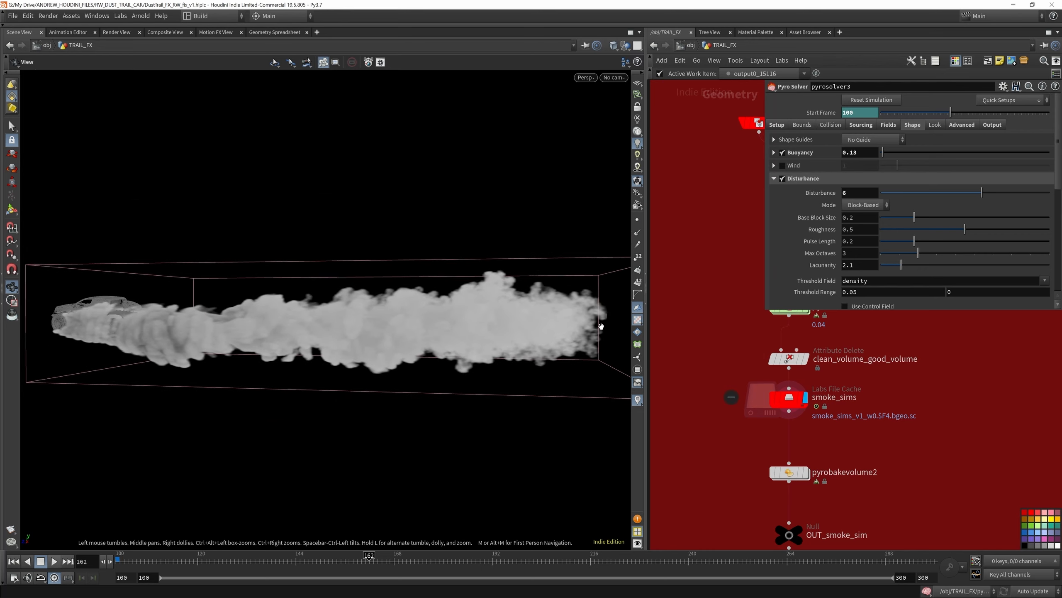
drag(78, 321, 289, 335)
scroll(839, 415, down, 8)
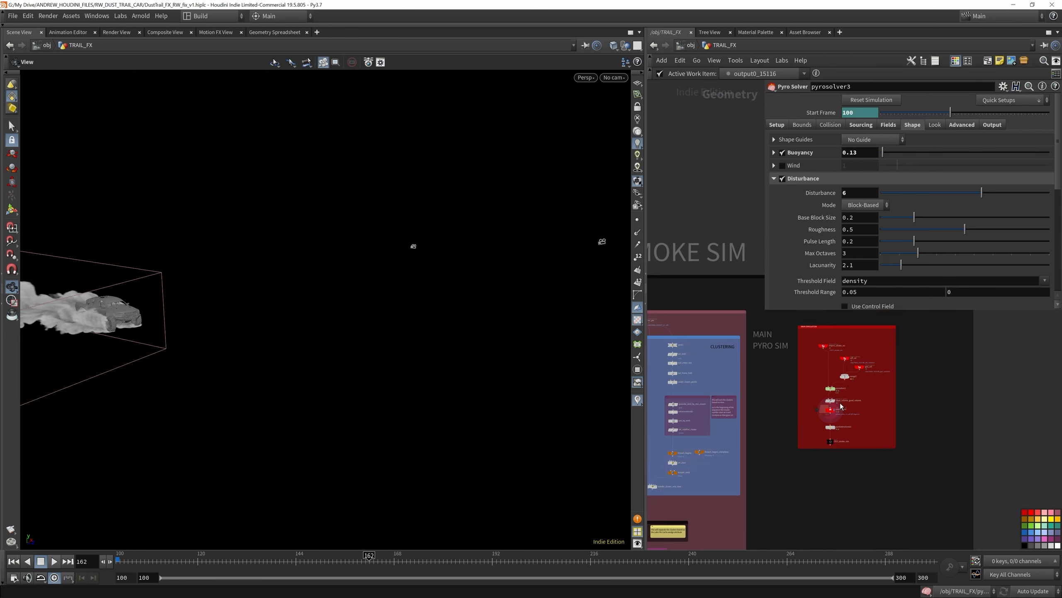
Display the sdf_col and geo_col collision inputs that feed the primary pyro sim
scroll(852, 363, up, 7)
scroll(853, 365, up, 3)
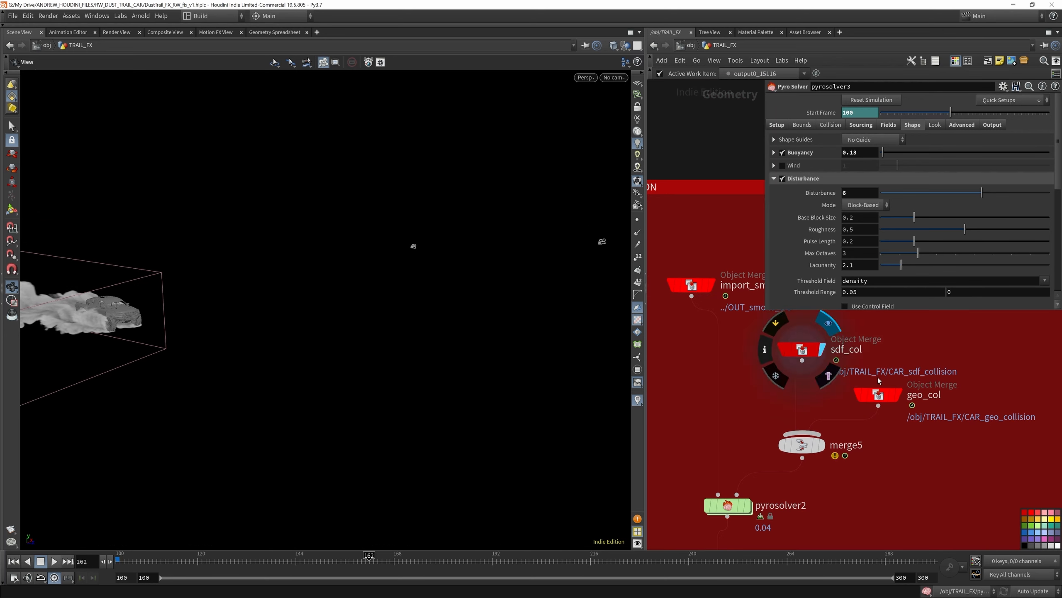
click(899, 395)
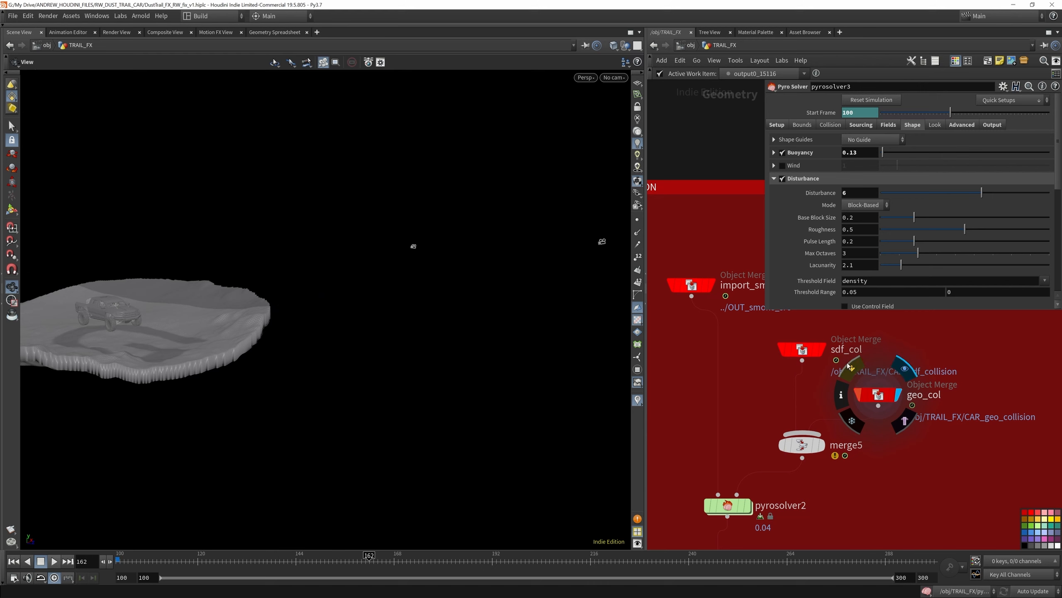
scroll(873, 400, down, 4)
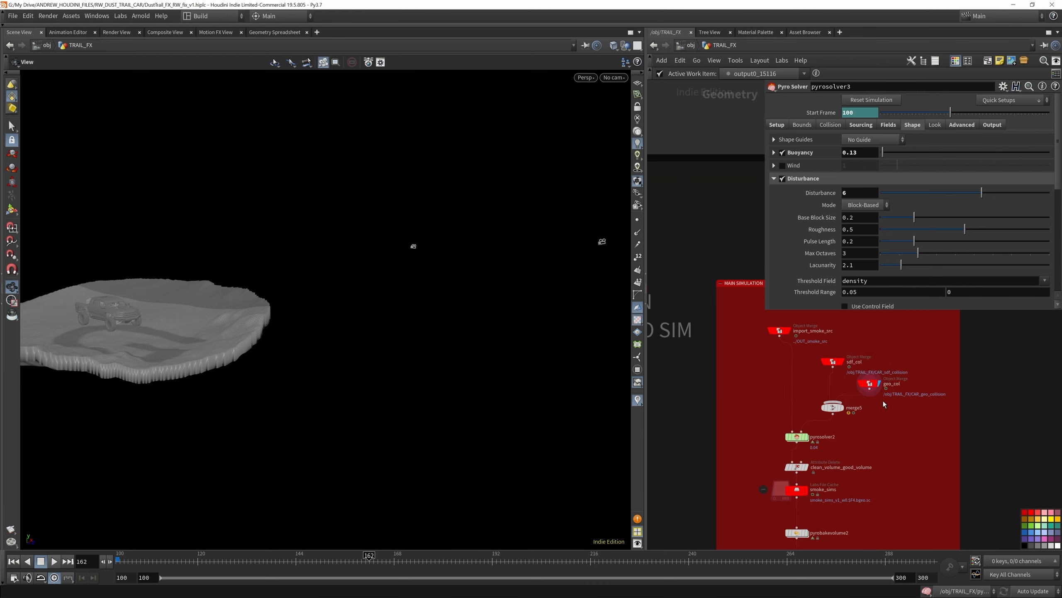
scroll(877, 389, up, 4)
scroll(866, 371, down, 4)
scroll(822, 460, up, 2)
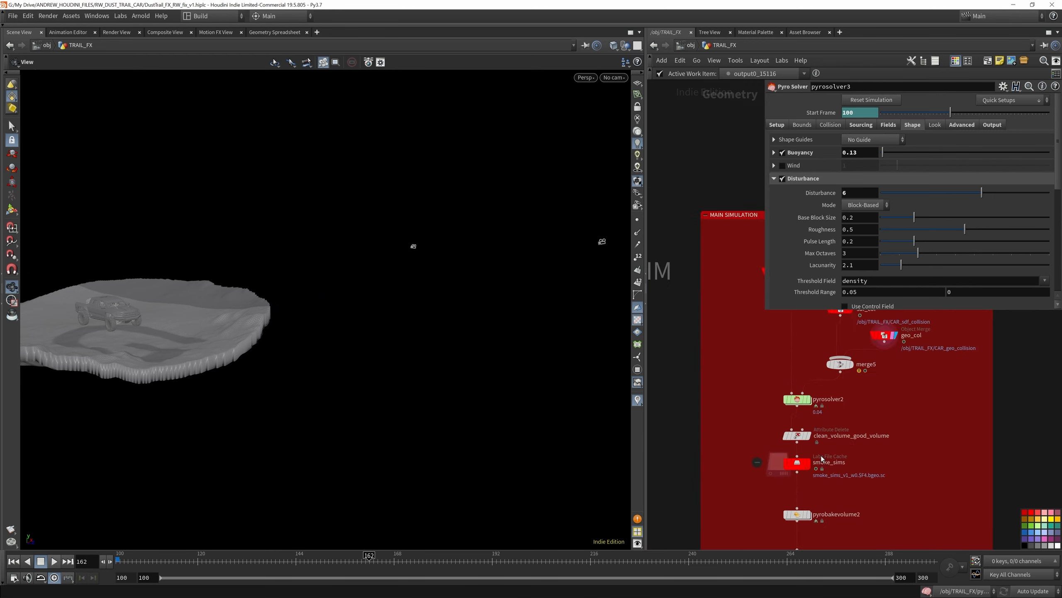
Display smoke_sims with geo_col templated and inspect the smoke against the car and ground collision from several angles
scroll(822, 459, up, 3)
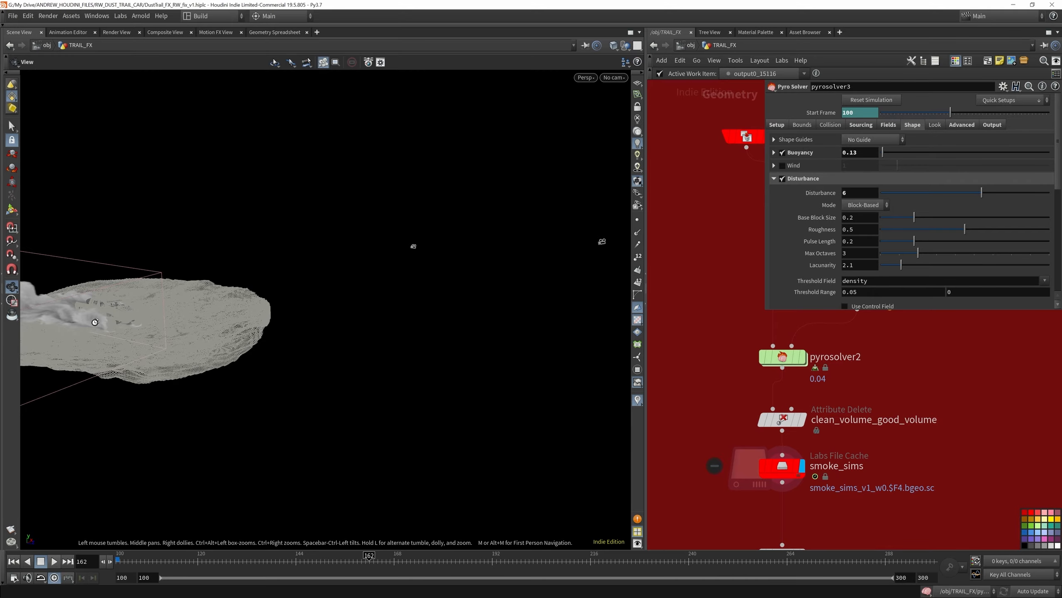
drag(95, 321, 126, 327)
scroll(861, 435, down, 5)
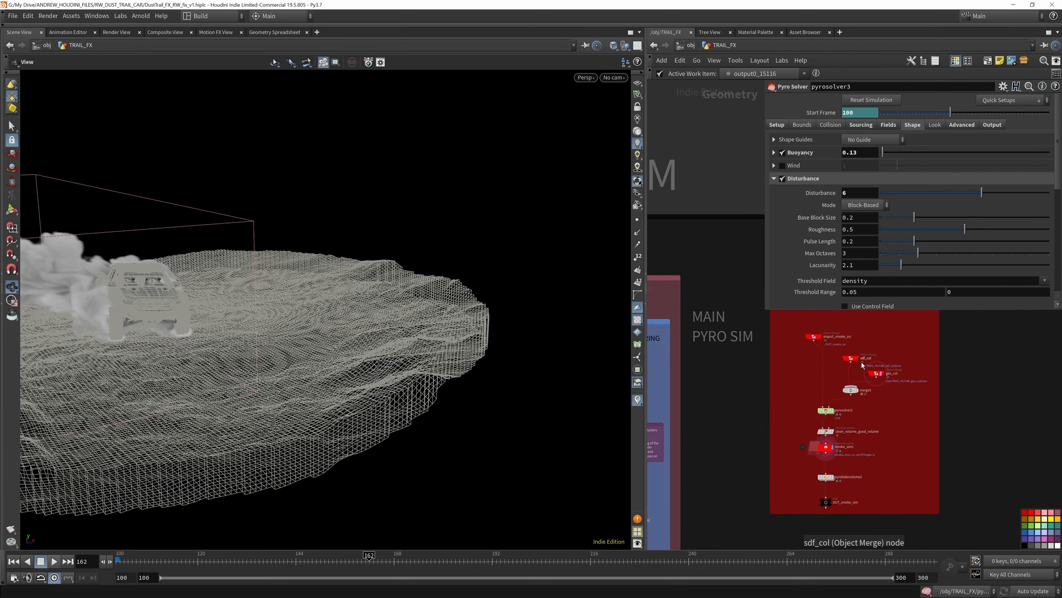
scroll(872, 390, down, 3)
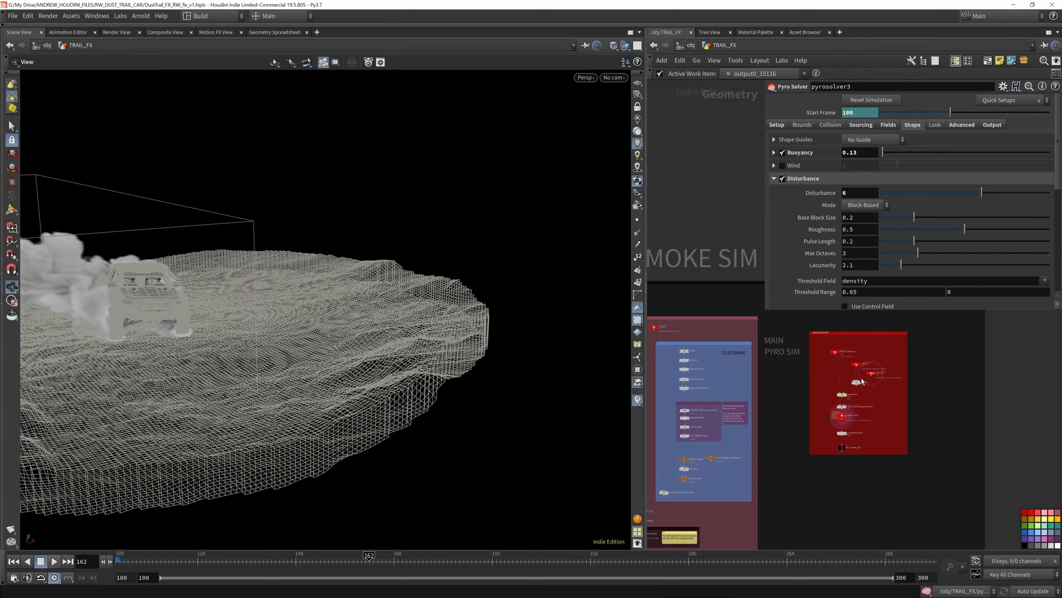
drag(229, 310, 99, 350)
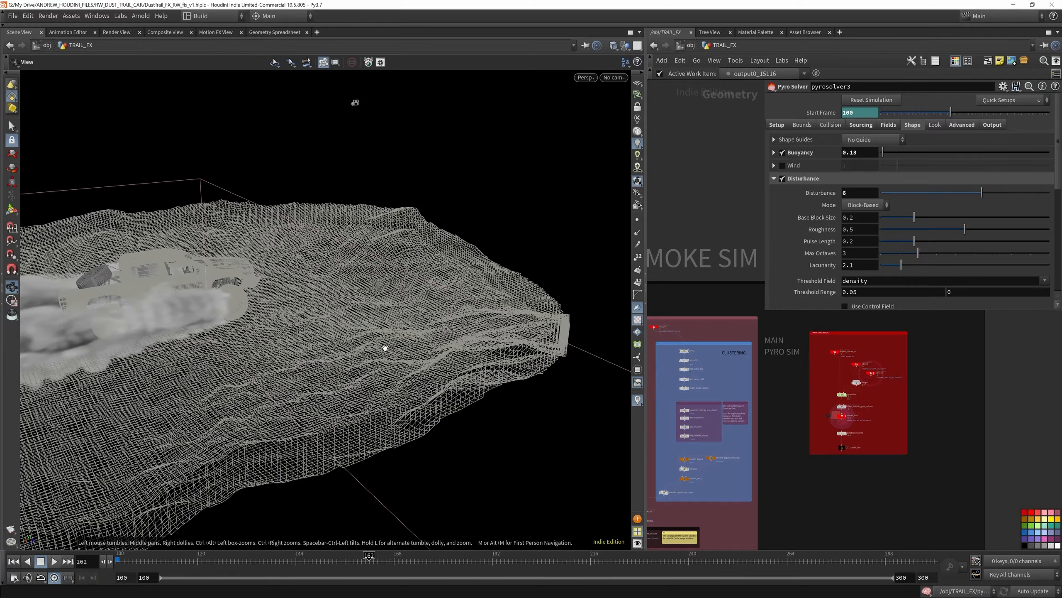
drag(349, 280, 326, 262)
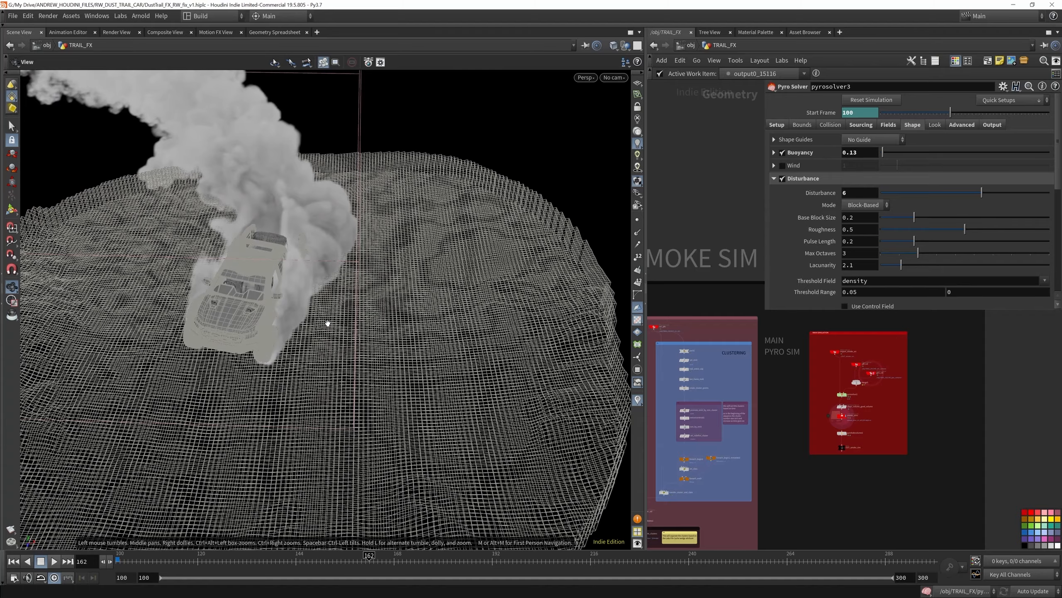
drag(328, 323, 437, 321)
drag(299, 301, 270, 277)
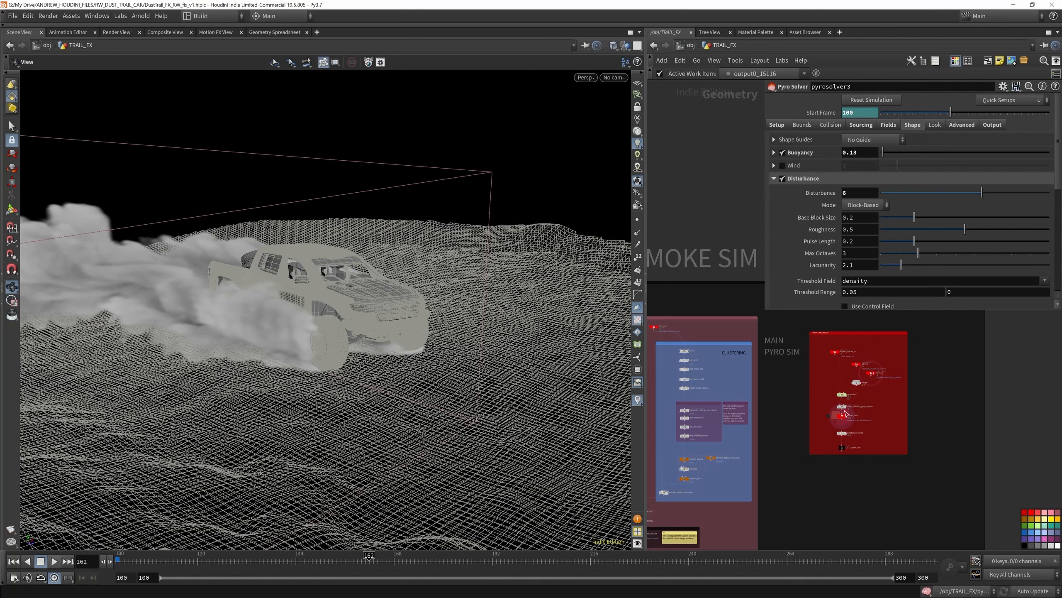
Select pyrosolver2 in the primary Main Simulation section to review its Shape settings
scroll(845, 413, up, 10)
scroll(805, 400, up, 4)
mouse_move(790, 422)
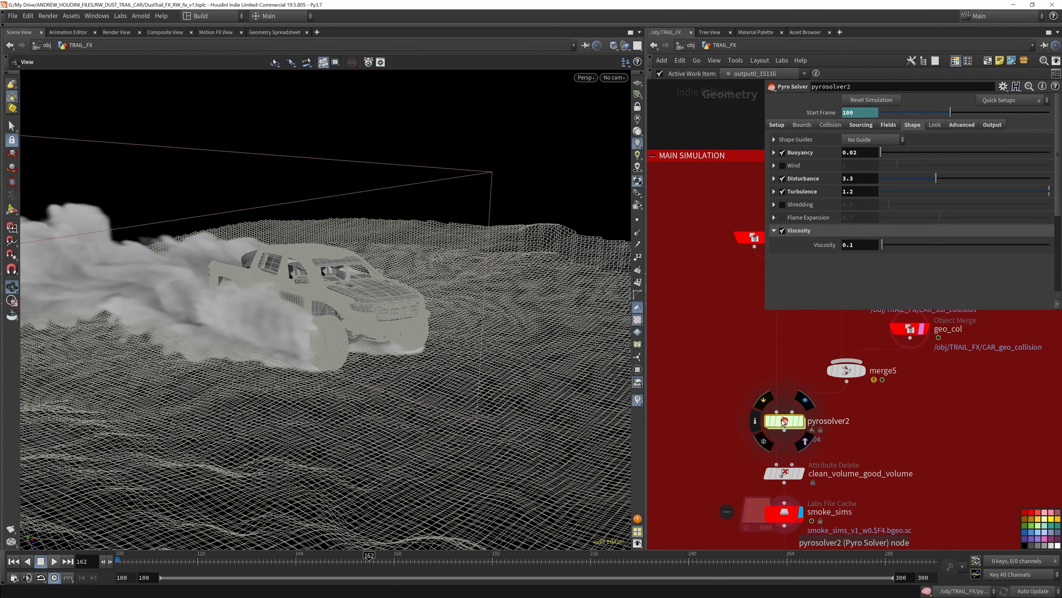
Inspect the gas vortex confinement node feeding the force output inside pyrosolver2, and return to the TRAIL_FX network
double_click(790, 422)
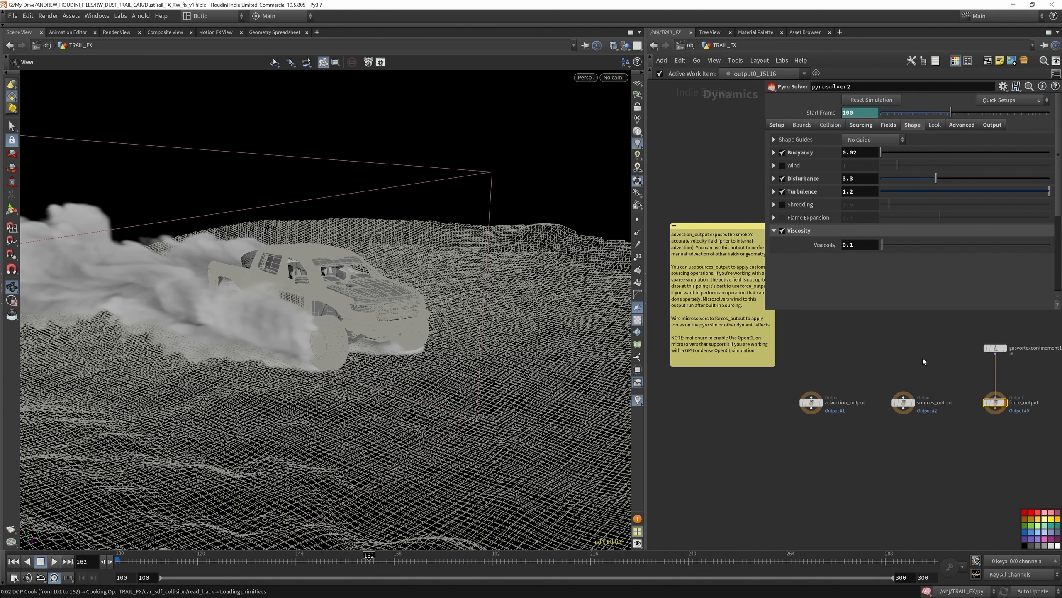
click(998, 349)
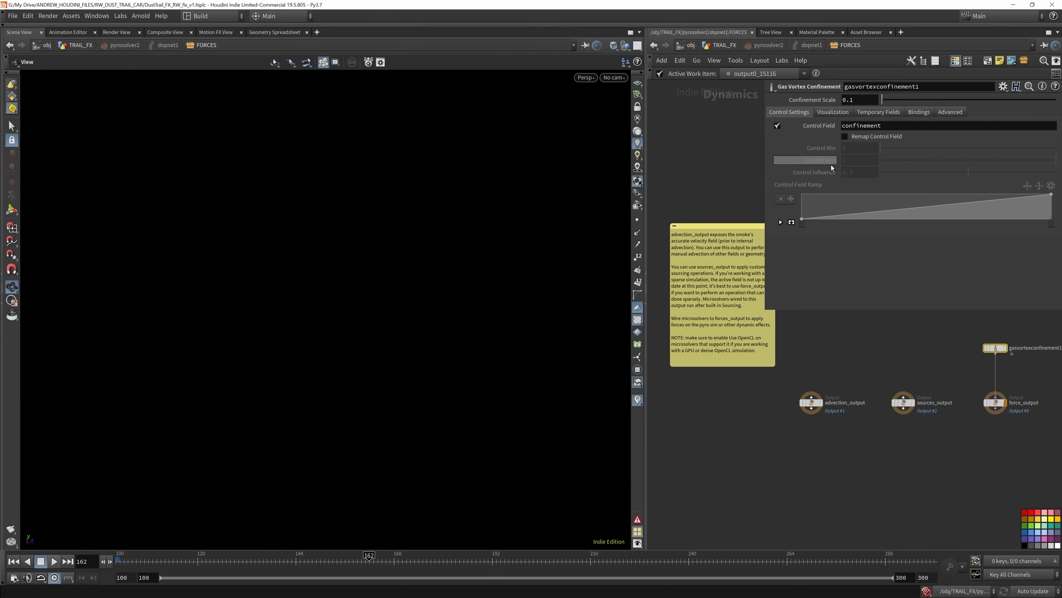
click(723, 46)
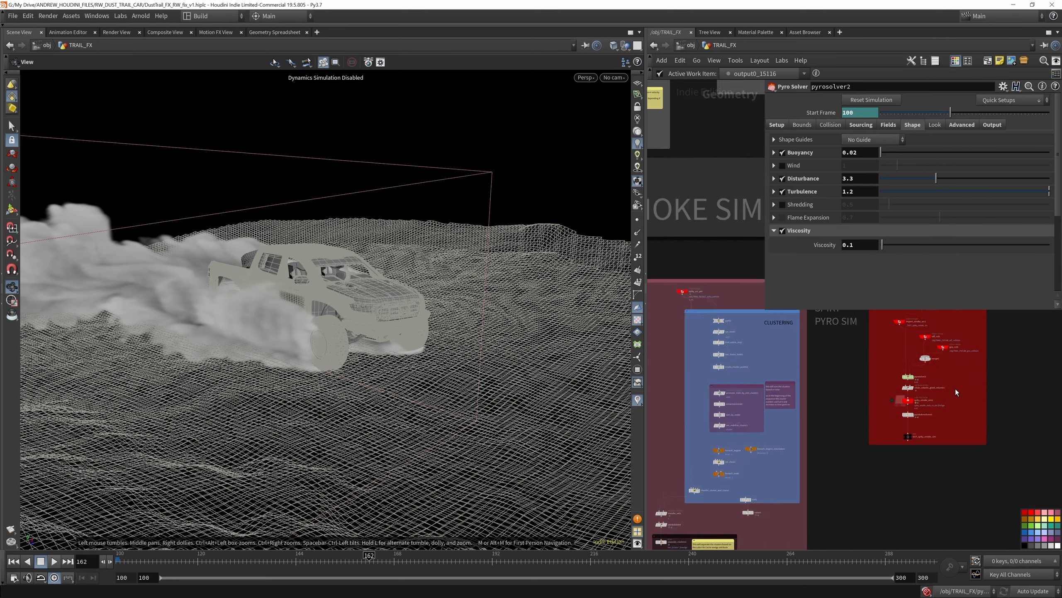
Check the Shape settings of pyrosolver3 in the spiky pyro sim, and reselect pyrosolver2 in the primary Main Simulation section
scroll(906, 398, up, 3)
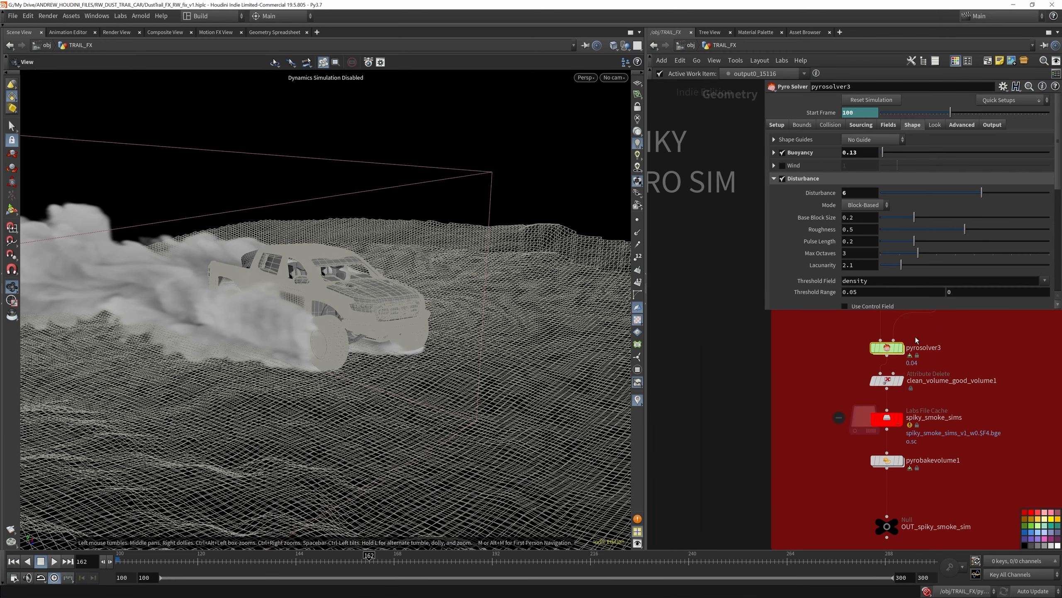
scroll(957, 407, down, 6)
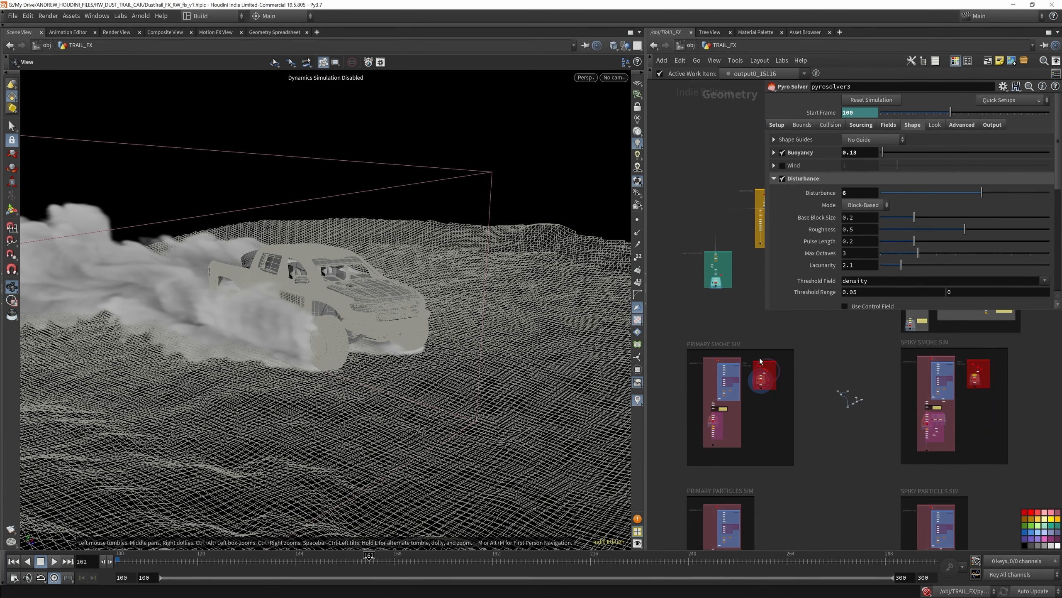
scroll(760, 360, up, 5)
click(778, 421)
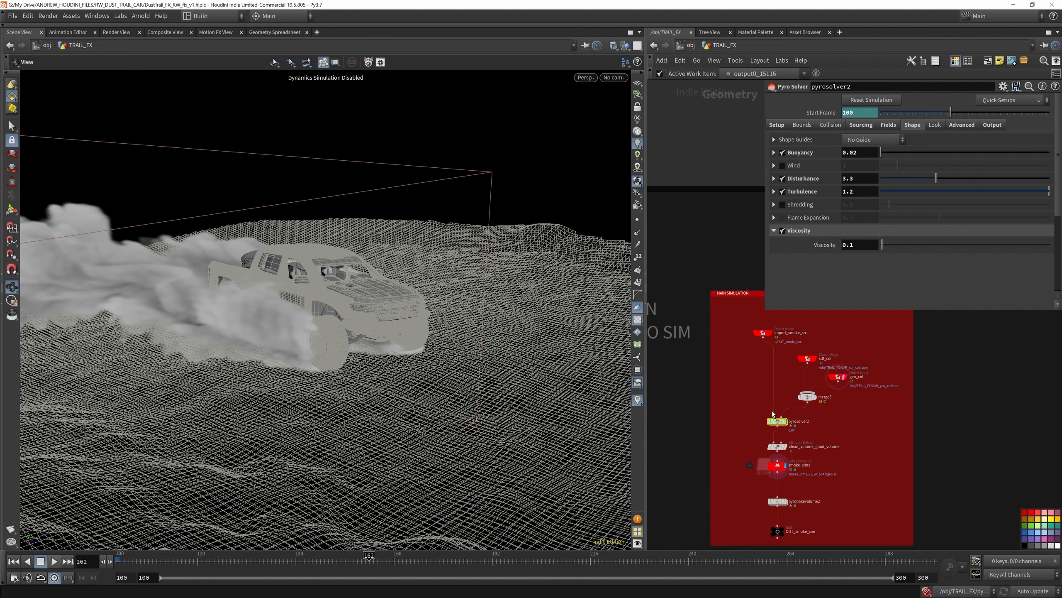
Review pyrosolver2's Setup, Sourcing and Fields settings, and inspect the dissipating smoke behind the car
click(777, 125)
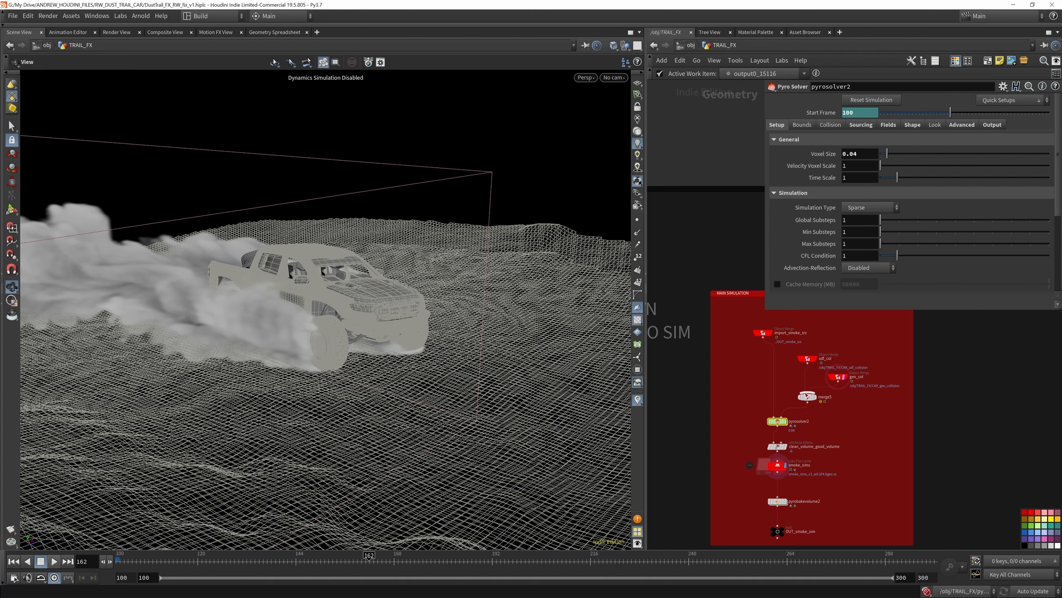
click(861, 124)
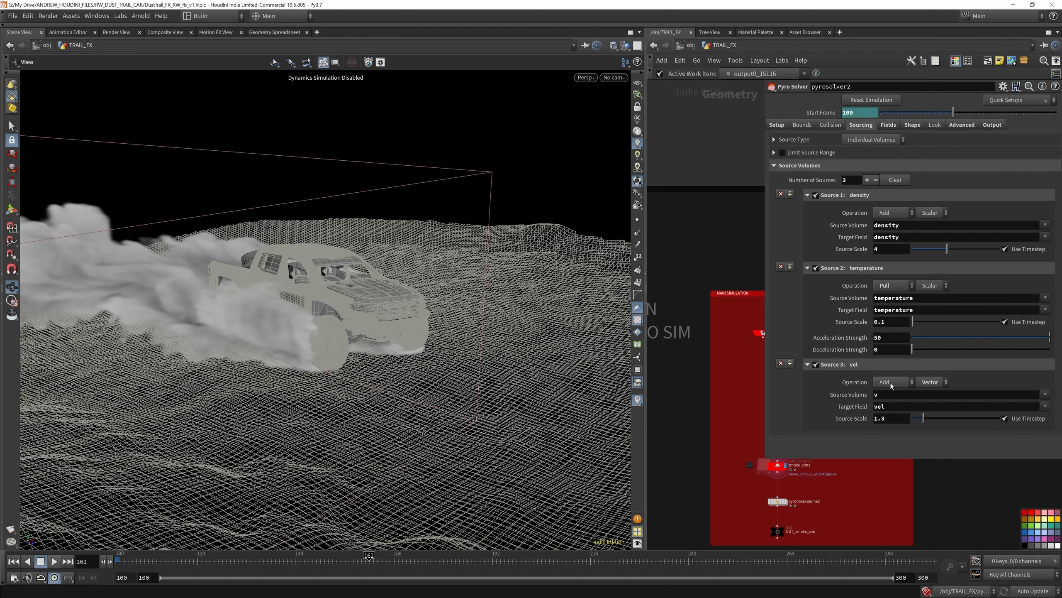
click(886, 127)
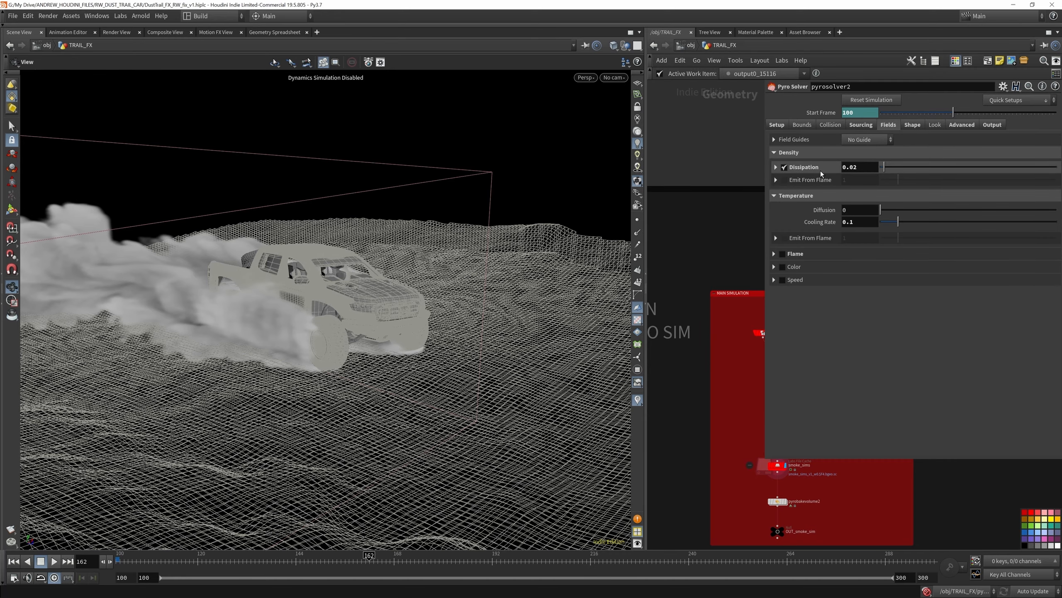
drag(244, 300, 158, 253)
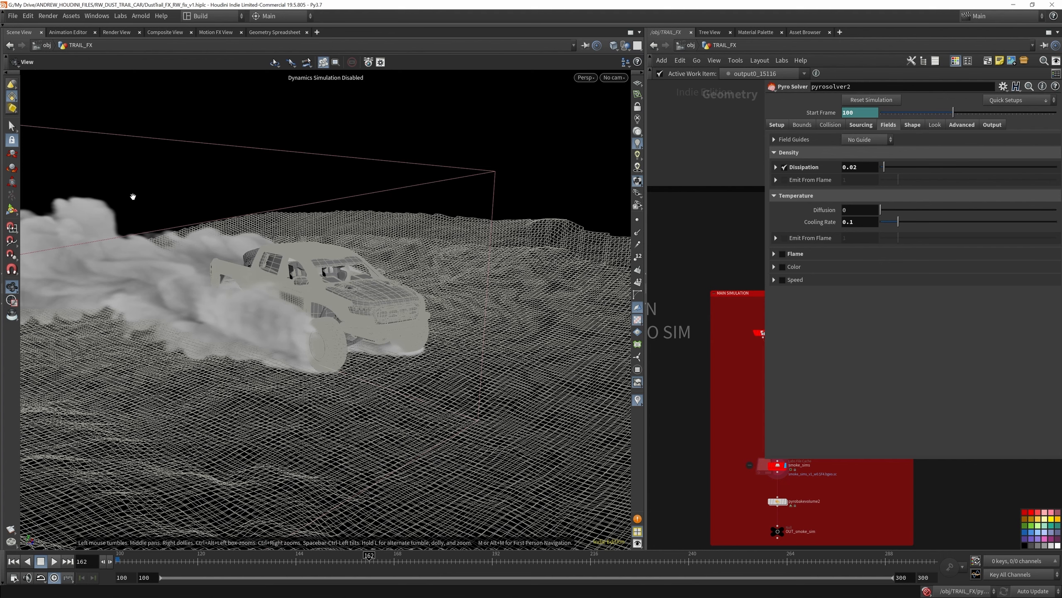
drag(146, 250, 209, 249)
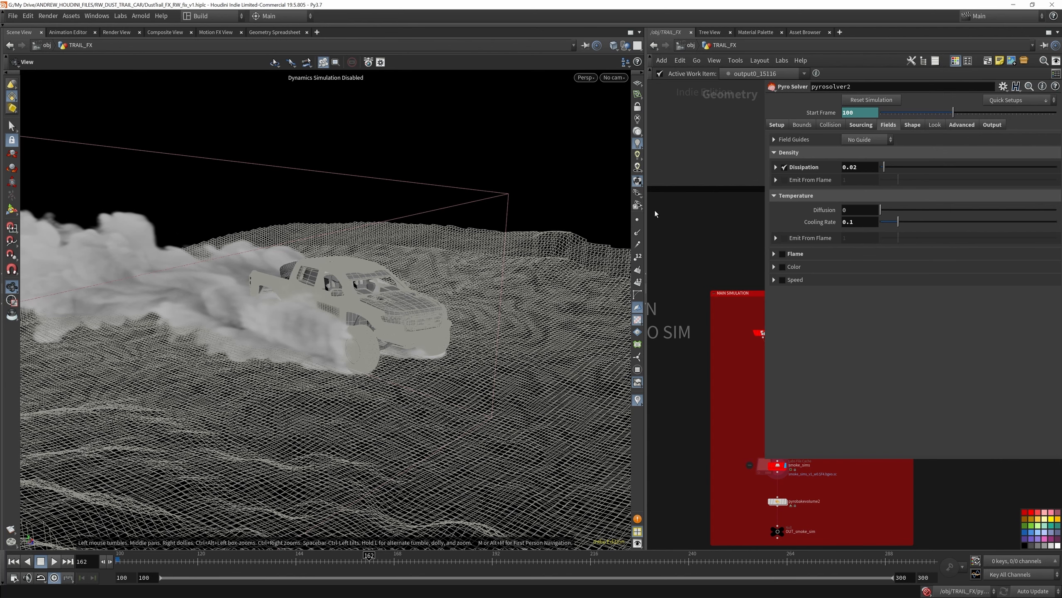
drag(231, 275, 211, 272)
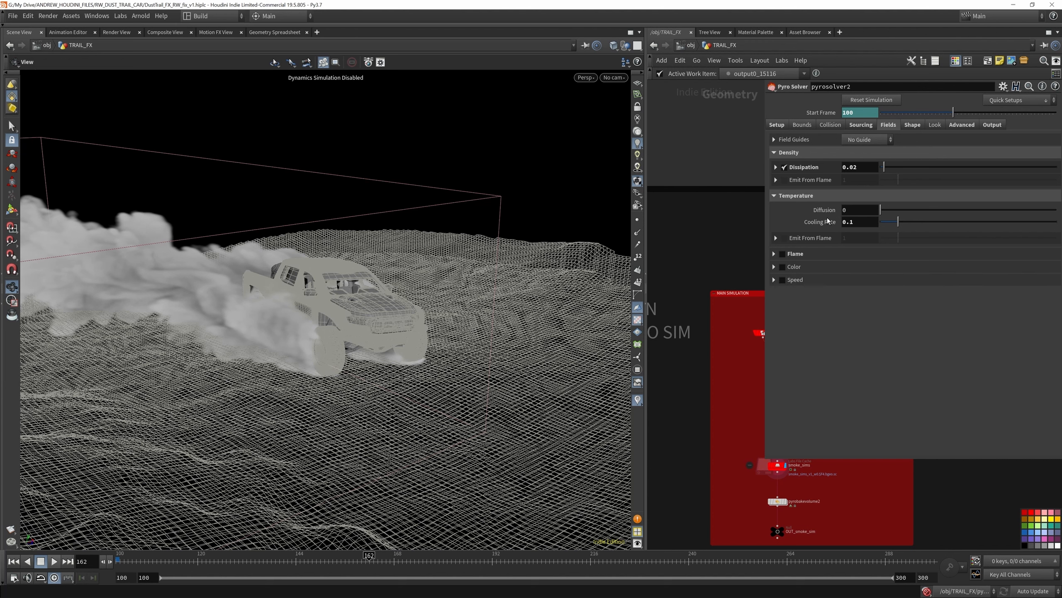
Review pyrosolver2's Shape settings including the Disturbance options, and inspect the full smoke trail from several angles and at earlier frames
click(916, 125)
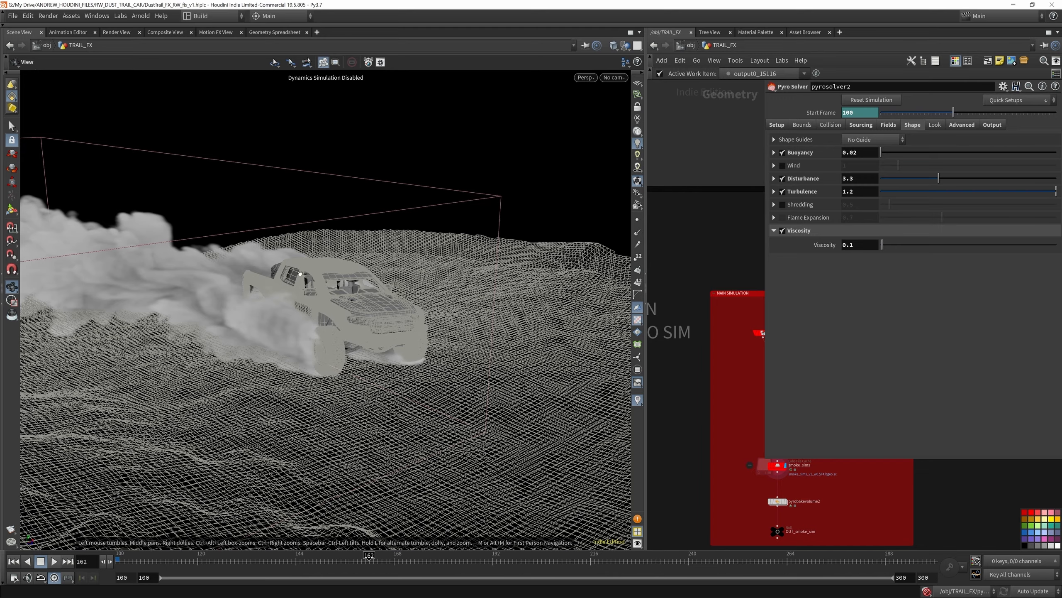
drag(251, 272, 266, 288)
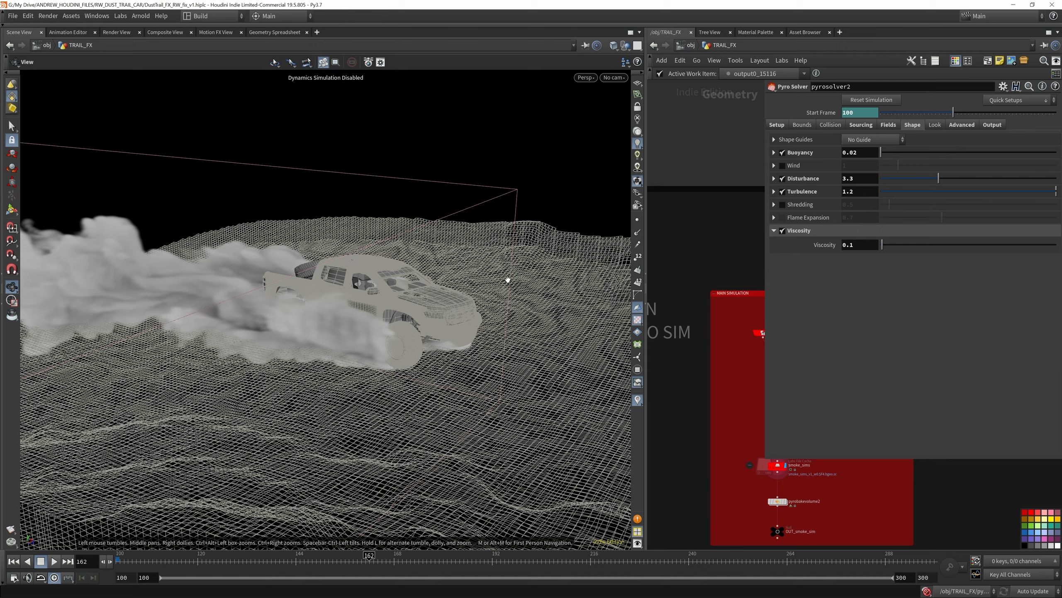
drag(503, 279, 372, 258)
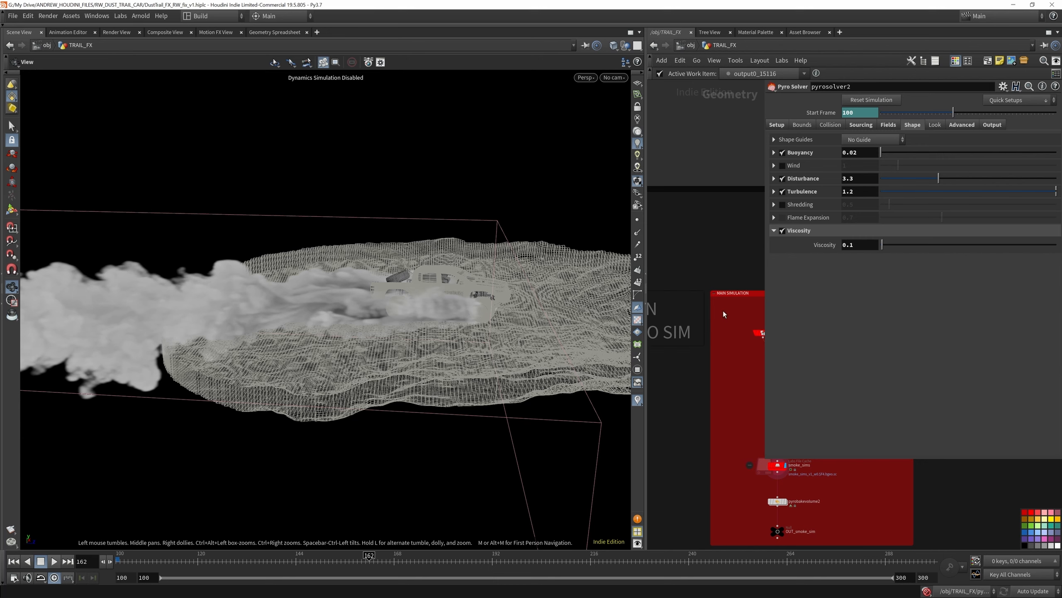
drag(353, 309, 413, 270)
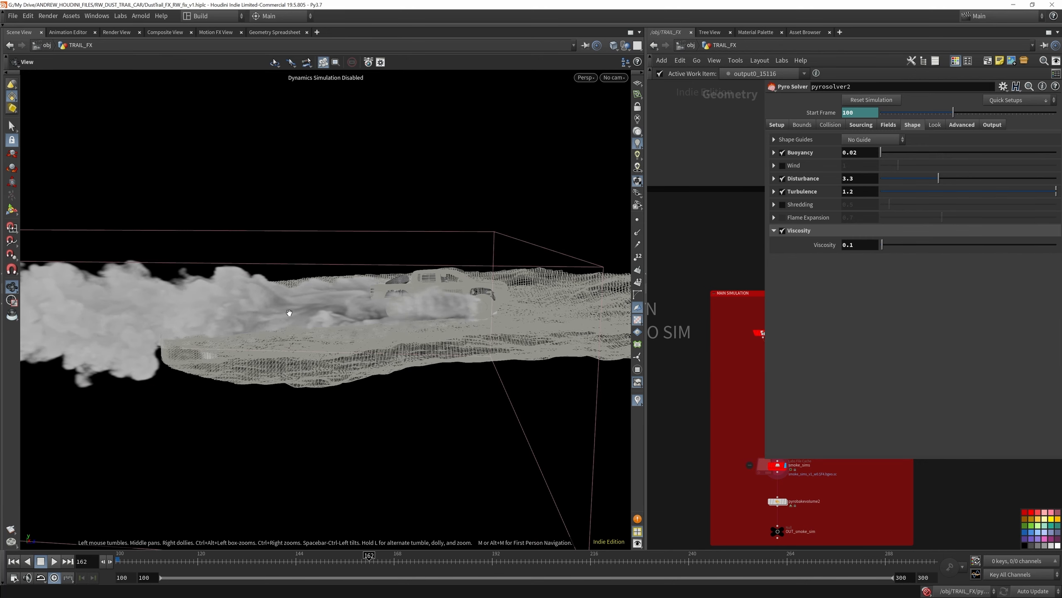
drag(290, 313, 494, 348)
scroll(494, 348, down, 10)
scroll(403, 348, up, 1)
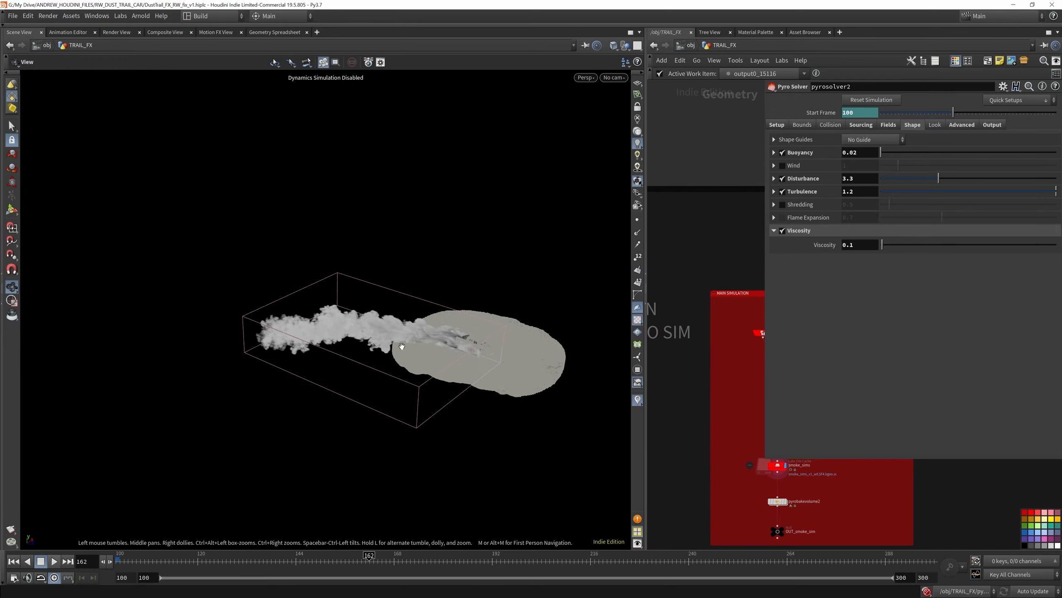
scroll(281, 329, up, 5)
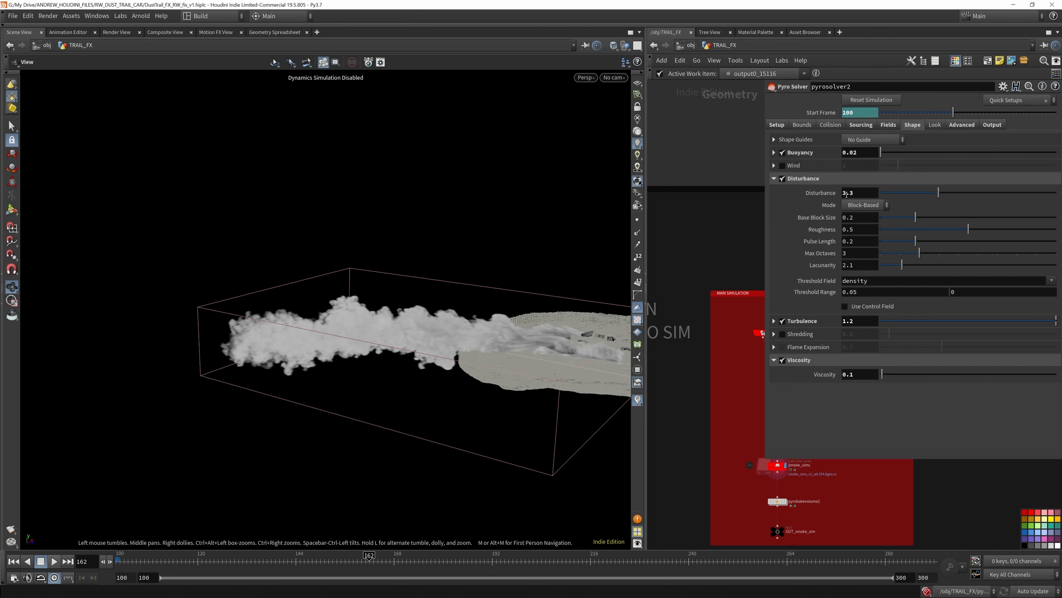
drag(135, 559, 222, 556)
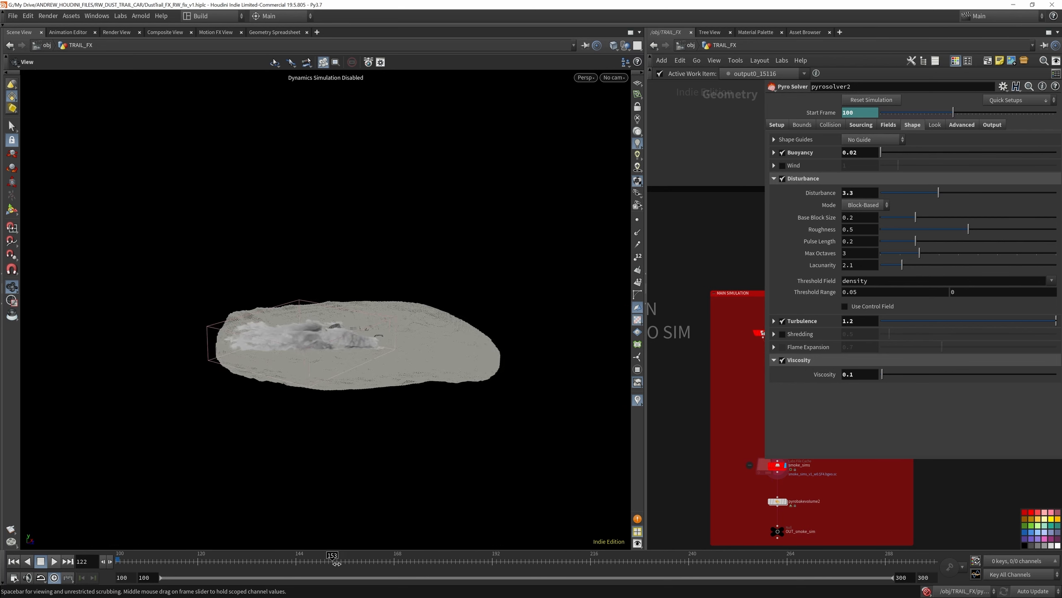
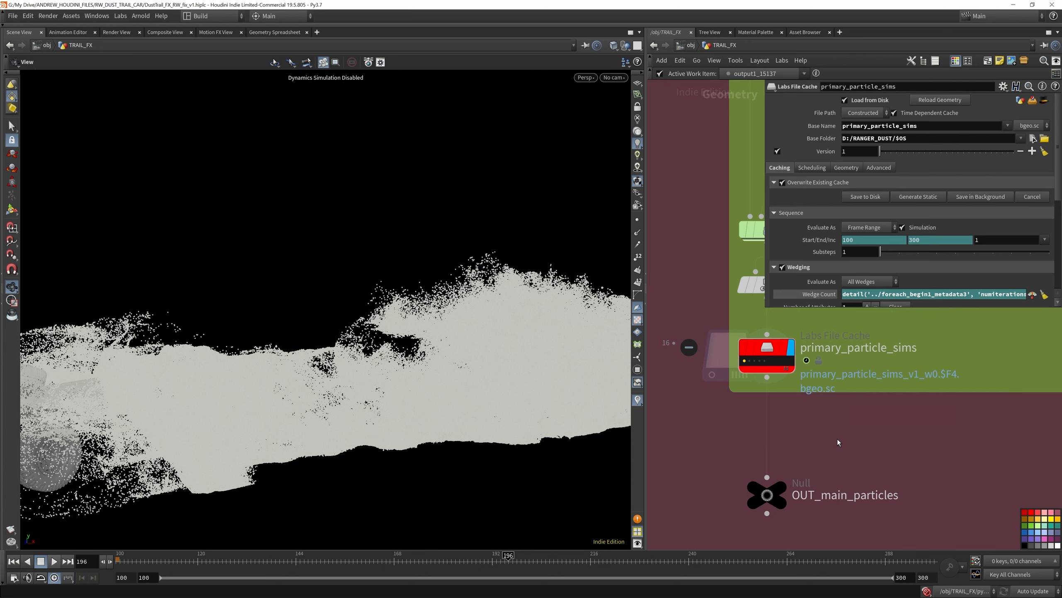
Add a Particle Fluid Surface node, wire primary_particle_sims into it and display it
key(Tab)
text(null)
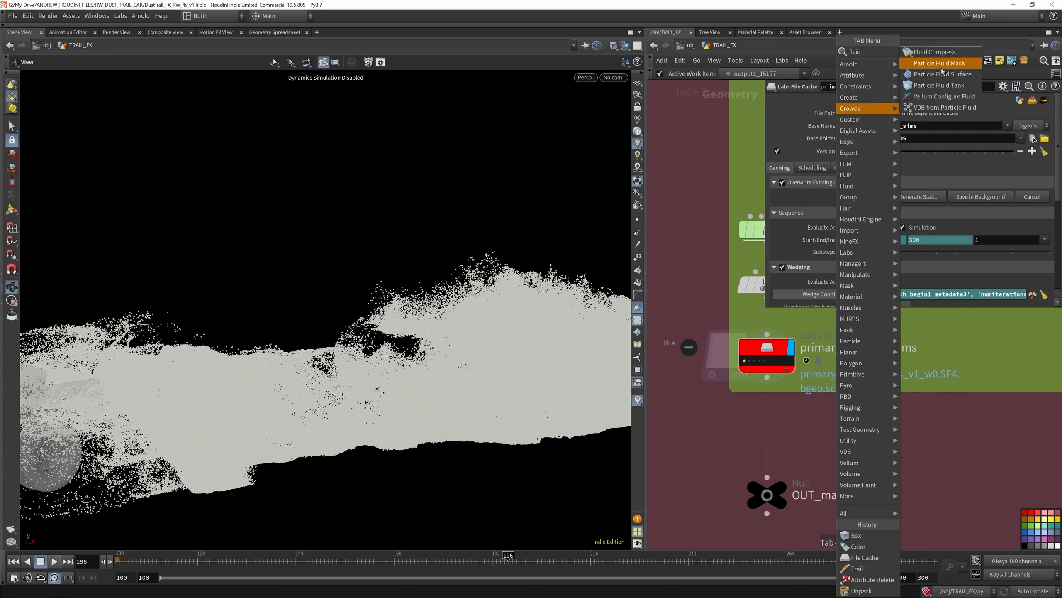
key(Return)
click(866, 434)
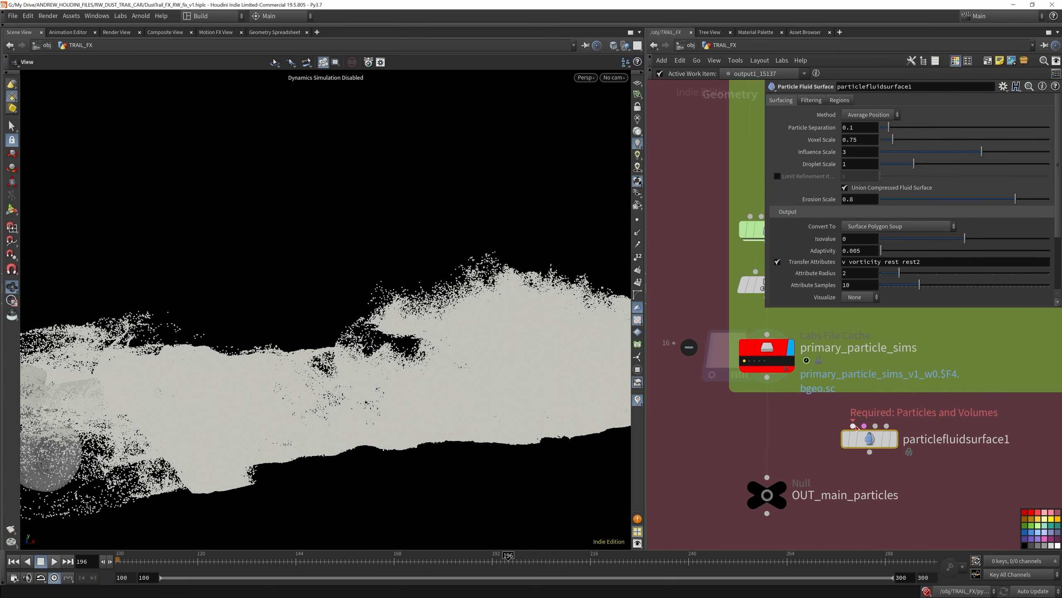
drag(853, 426, 774, 383)
mouse_move(887, 443)
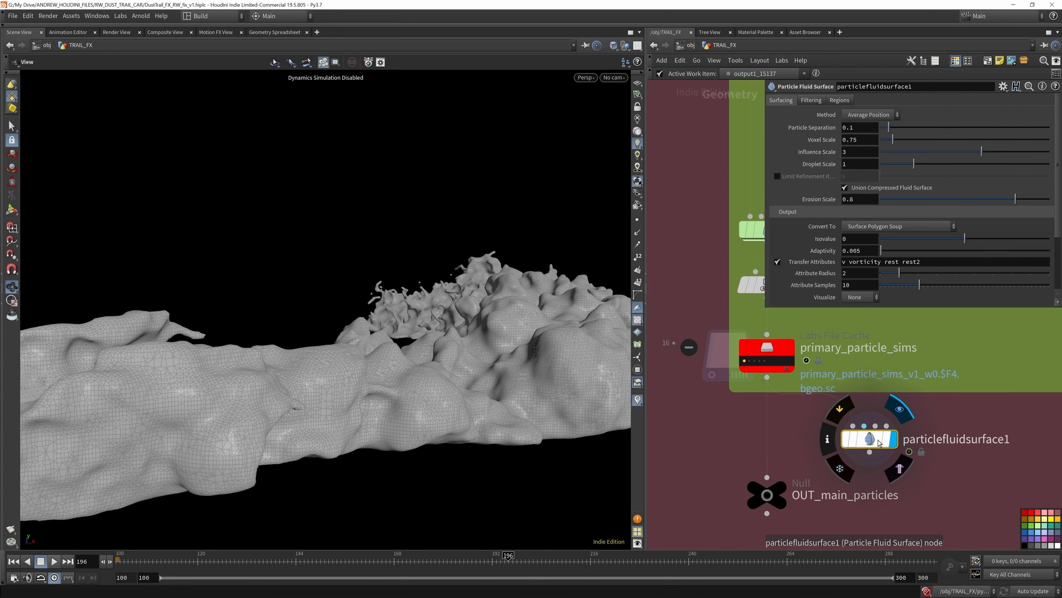
Set the surface node to convert to Particles and visualize Velocity, and check the coloured particles up to frame 238
click(868, 227)
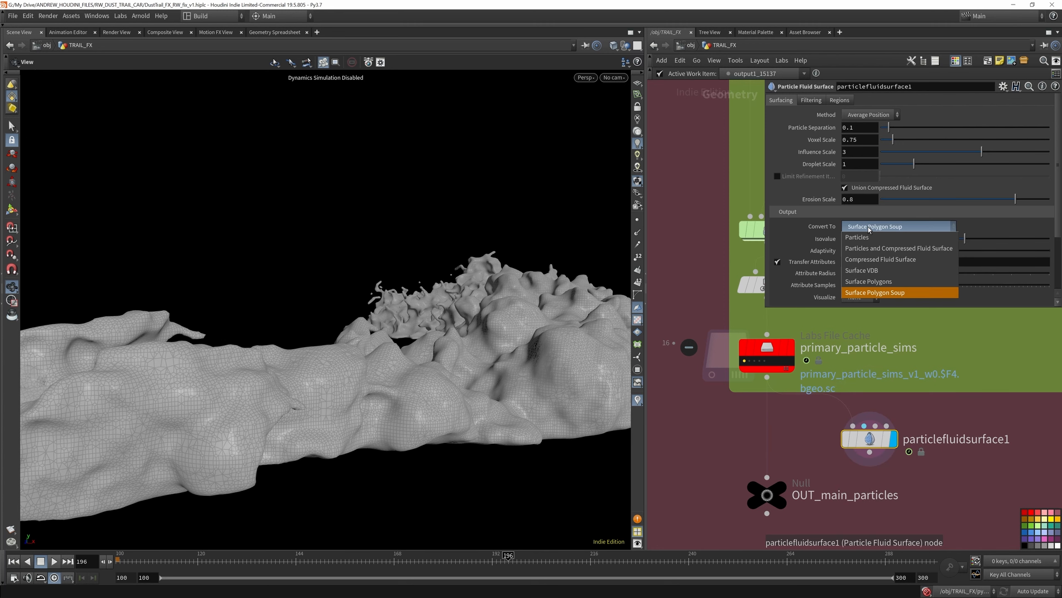
click(865, 239)
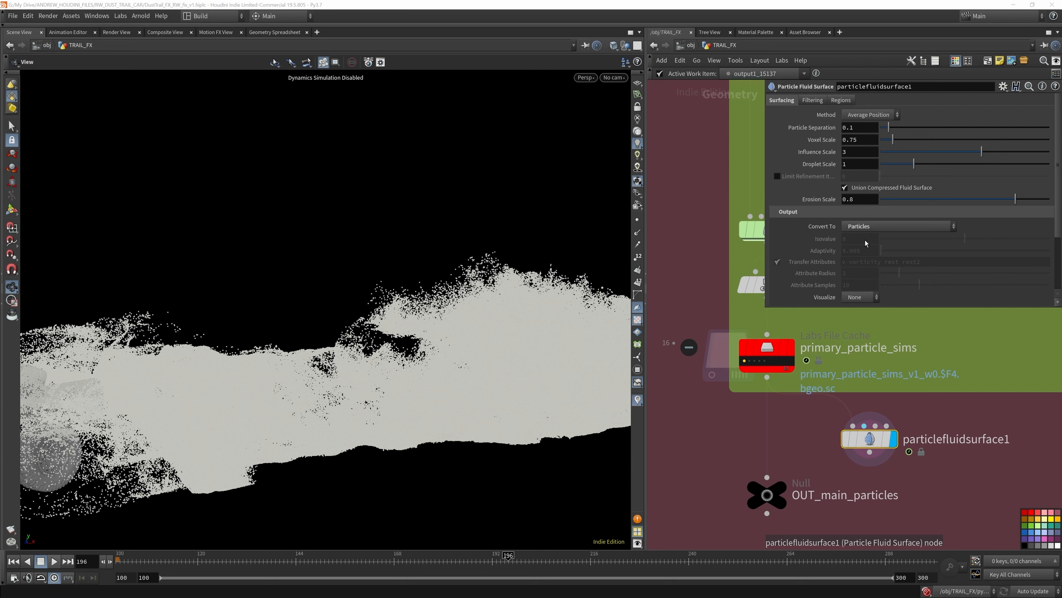
click(861, 297)
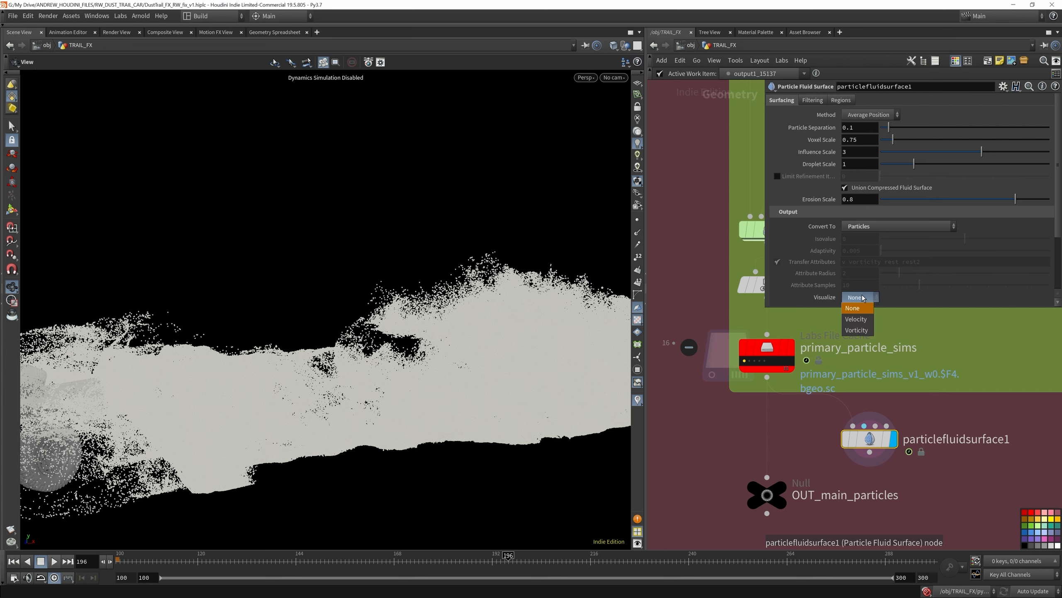
click(865, 321)
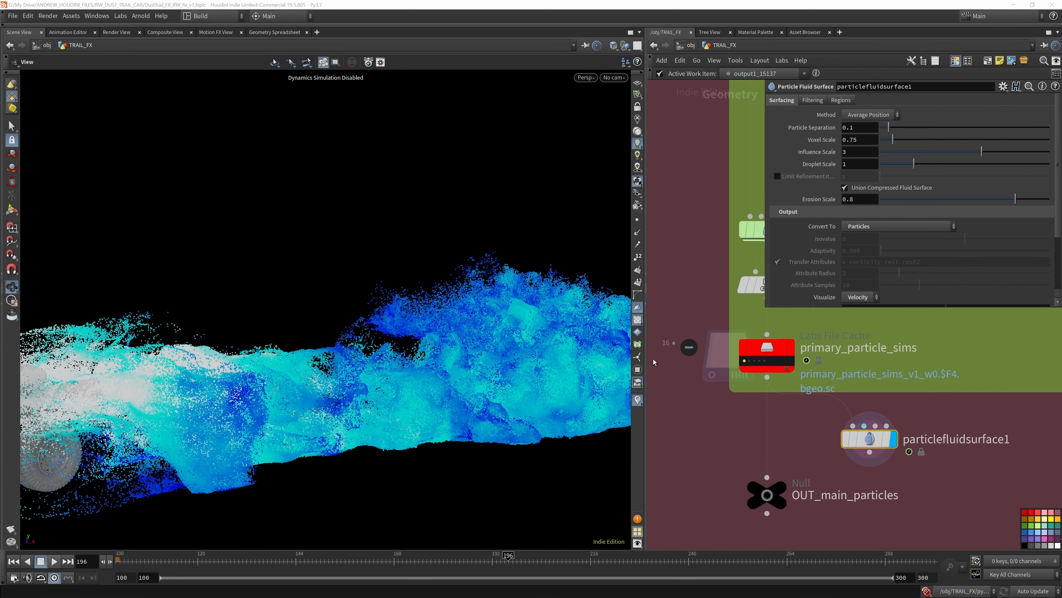
drag(480, 342, 430, 342)
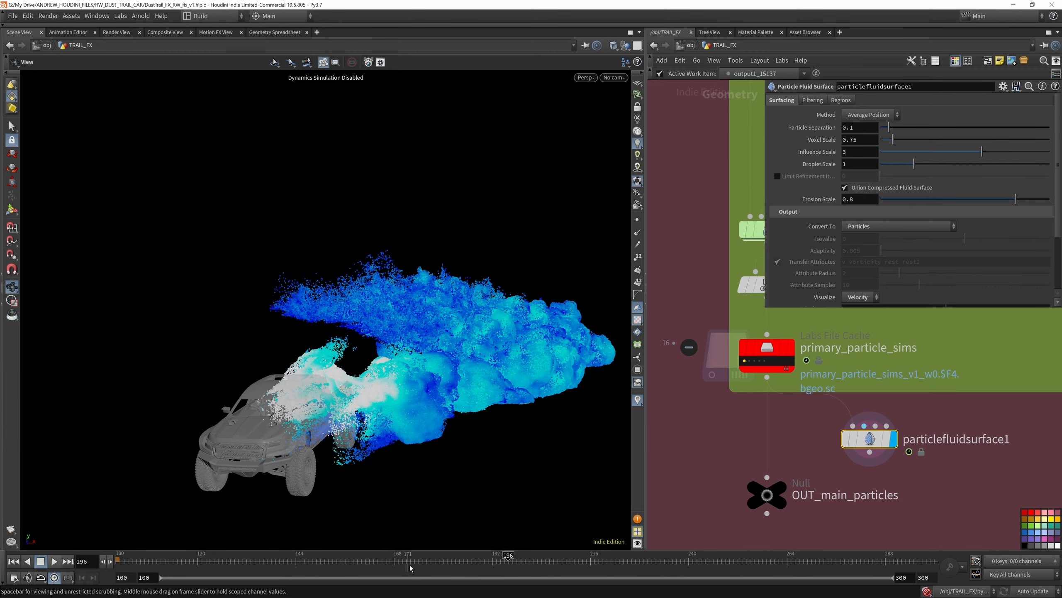
drag(410, 560, 681, 561)
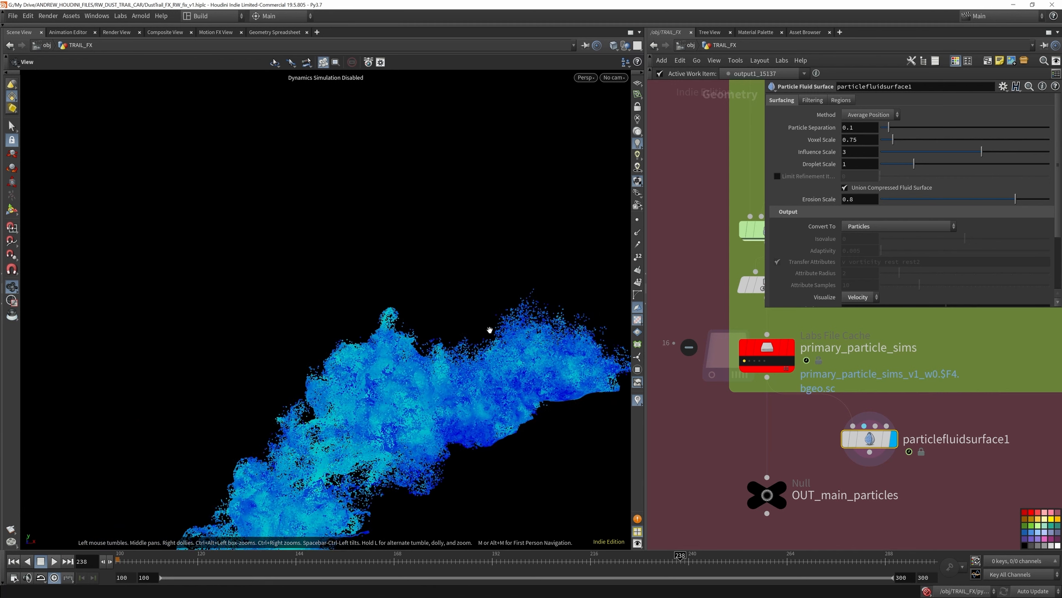
Copy the Particle Fluid Surface node from the Primary Particles Sim and paste it near spiky_particle_sims in the Spiky Particles Sim
scroll(808, 439, down, 6)
scroll(873, 411, down, 3)
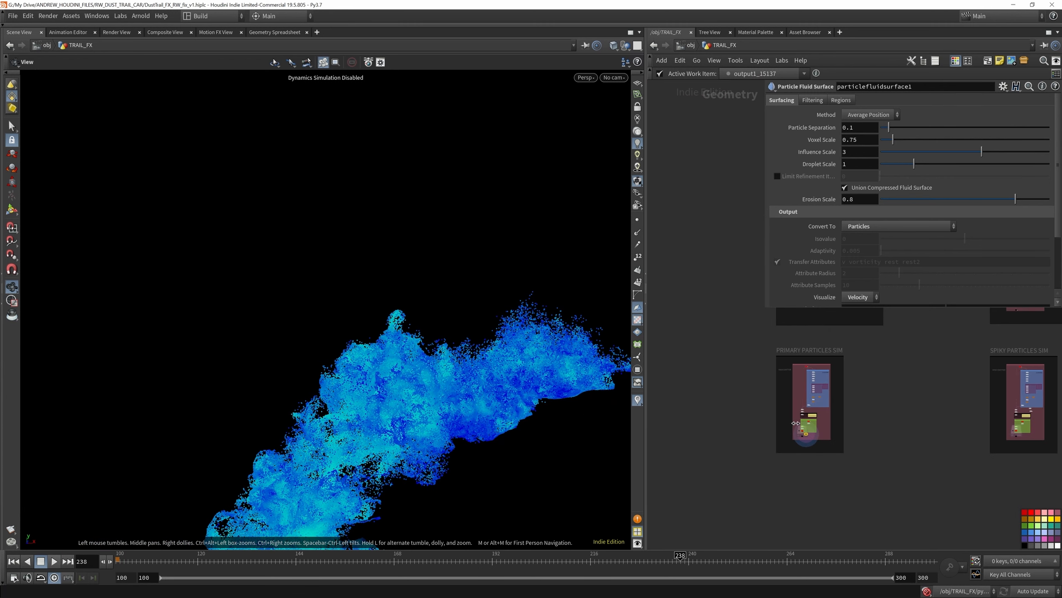
scroll(981, 424, up, 4)
scroll(981, 424, down, 2)
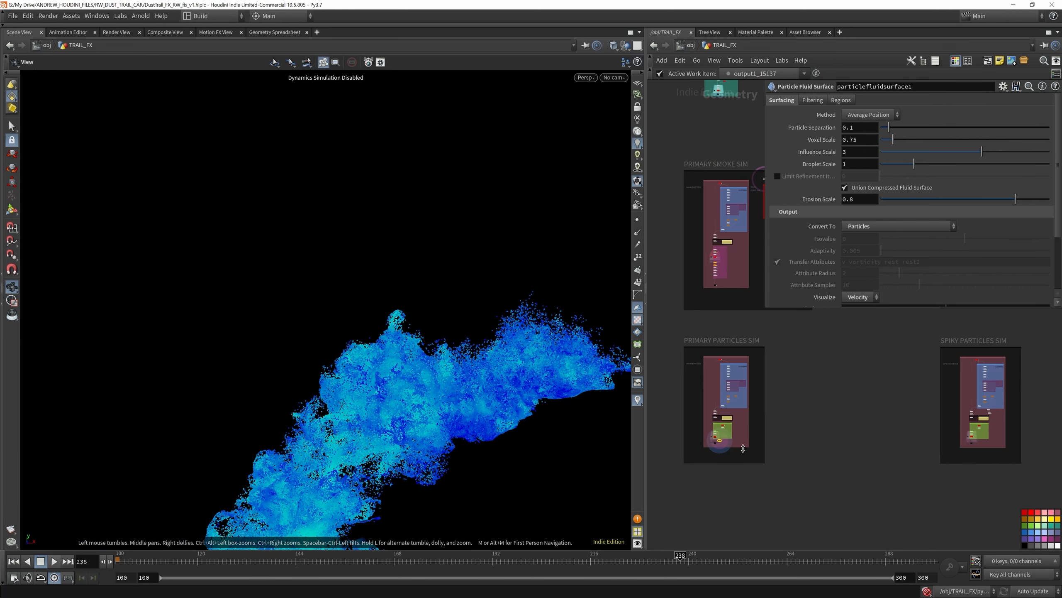
scroll(722, 442, up, 4)
drag(708, 416, 705, 416)
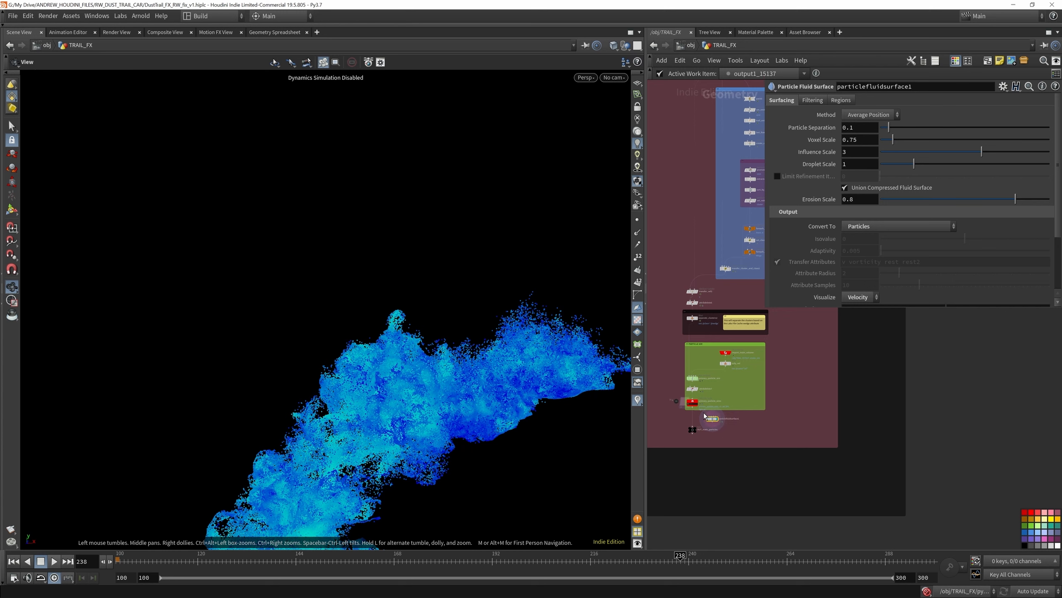
key(ctrl+c)
scroll(705, 416, down, 4)
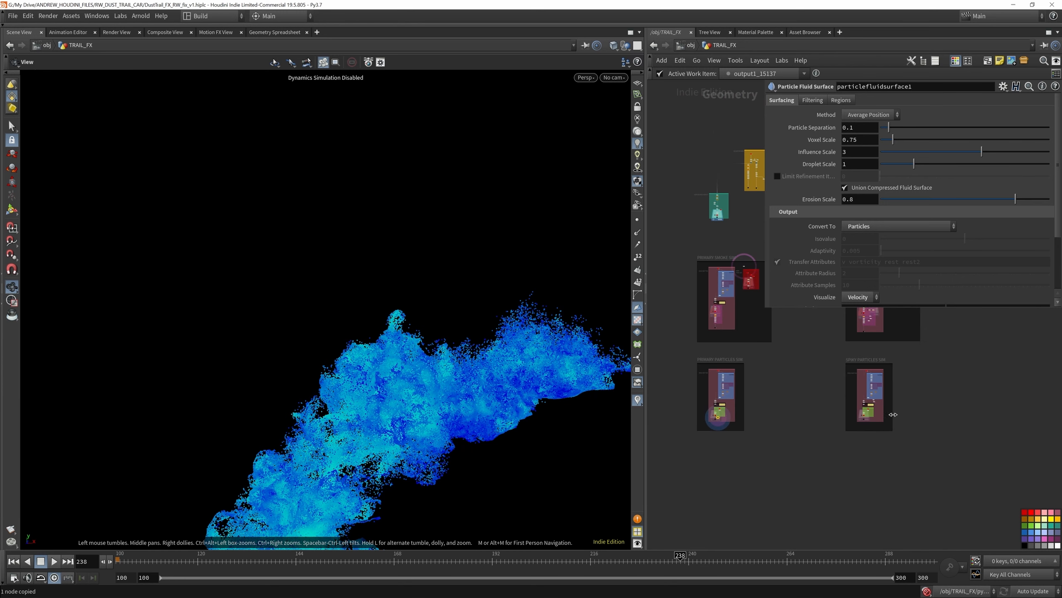
scroll(853, 422, up, 4)
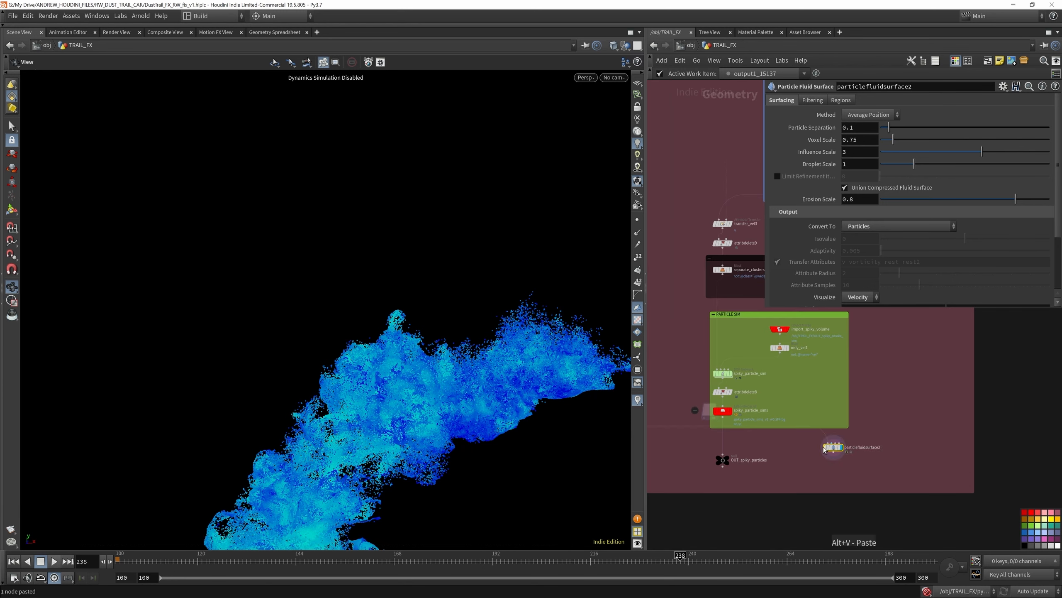
key(ctrl+v)
scroll(822, 450, up, 1)
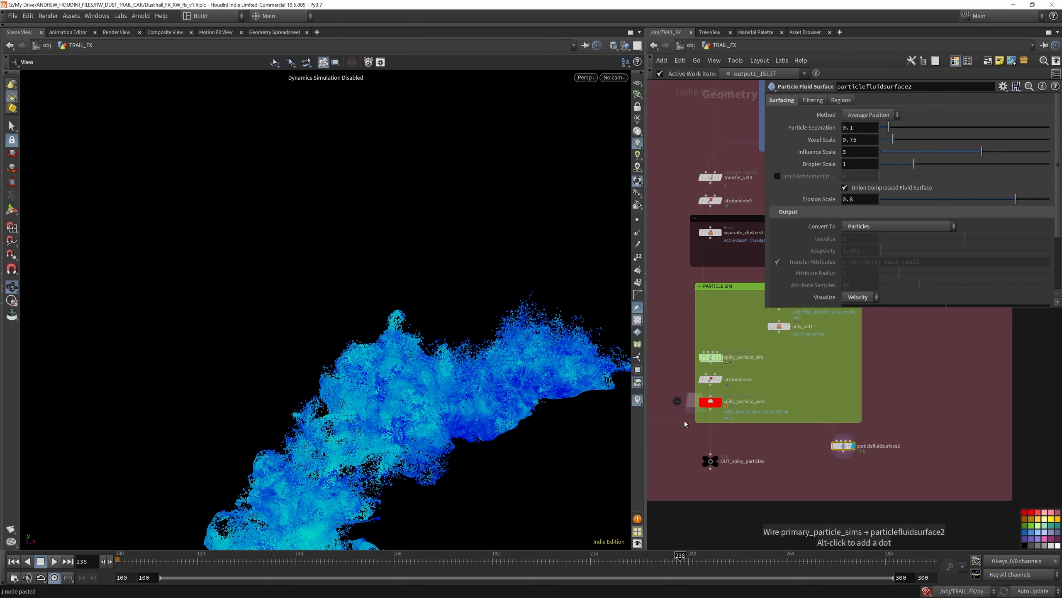
Wire spiky_particle_sims into the pasted Particle Fluid Surface node and check the velocity-coloured particles from several angles up to frame 256
click(707, 412)
click(802, 443)
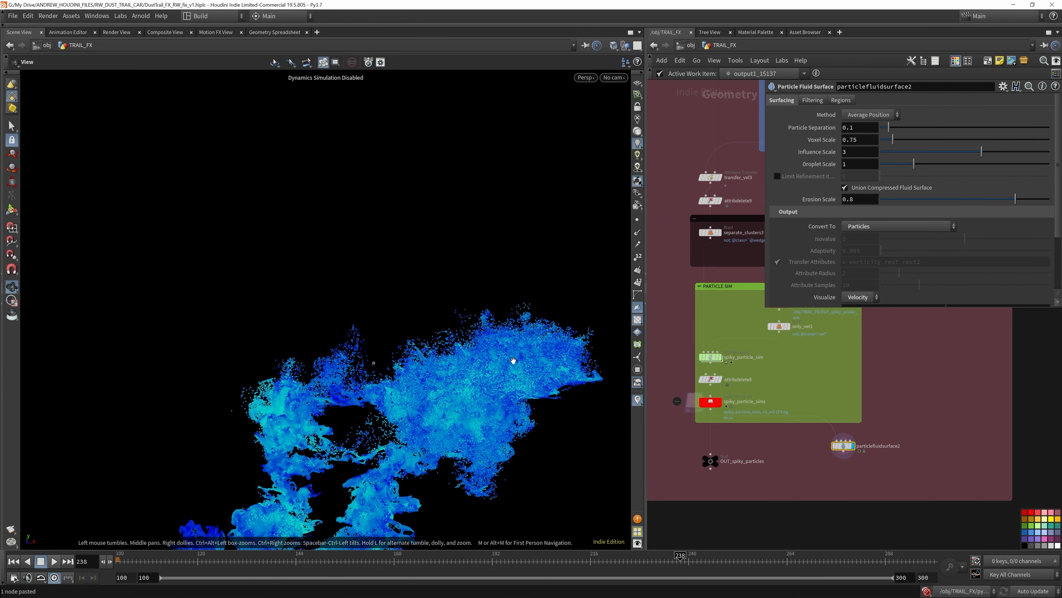
mouse_move(514, 361)
mouse_down()
mouse_move(554, 390)
mouse_move(527, 346)
mouse_up()
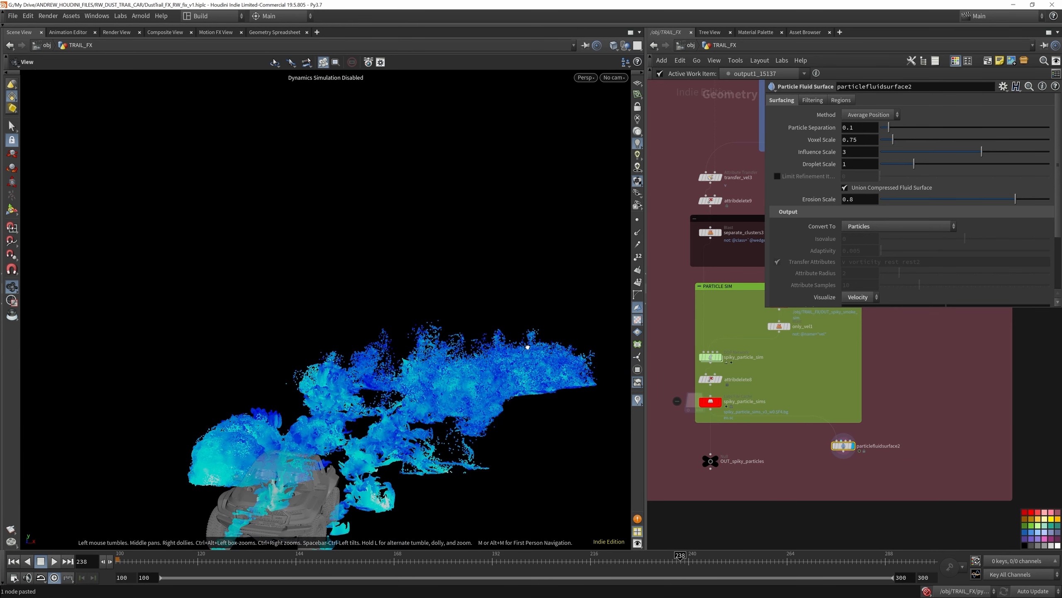
click(365, 559)
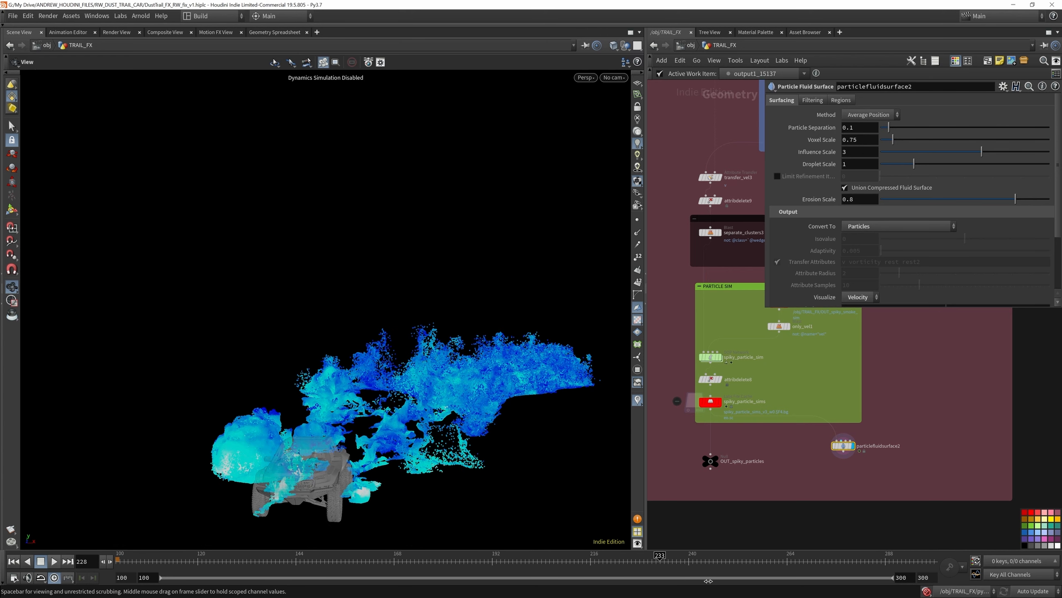
scroll(529, 388, down, 5)
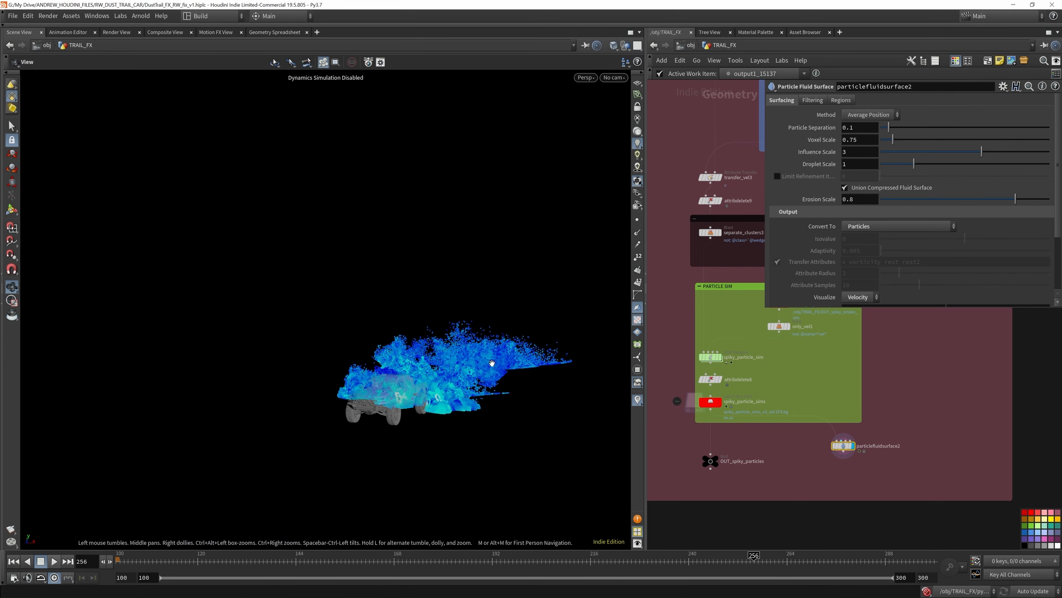
Copy particlefluidsurface2, paste it below merge8, and wire merge8 into the copy to visualize the combined particles by velocity
key(ctrl+c)
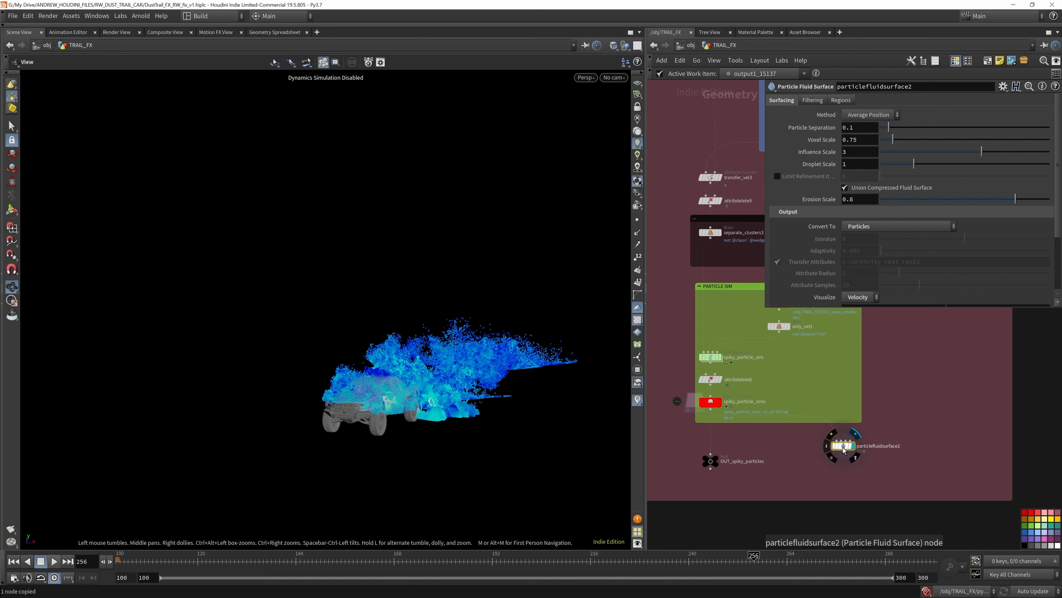
scroll(873, 480, down, 8)
scroll(867, 479, up, 10)
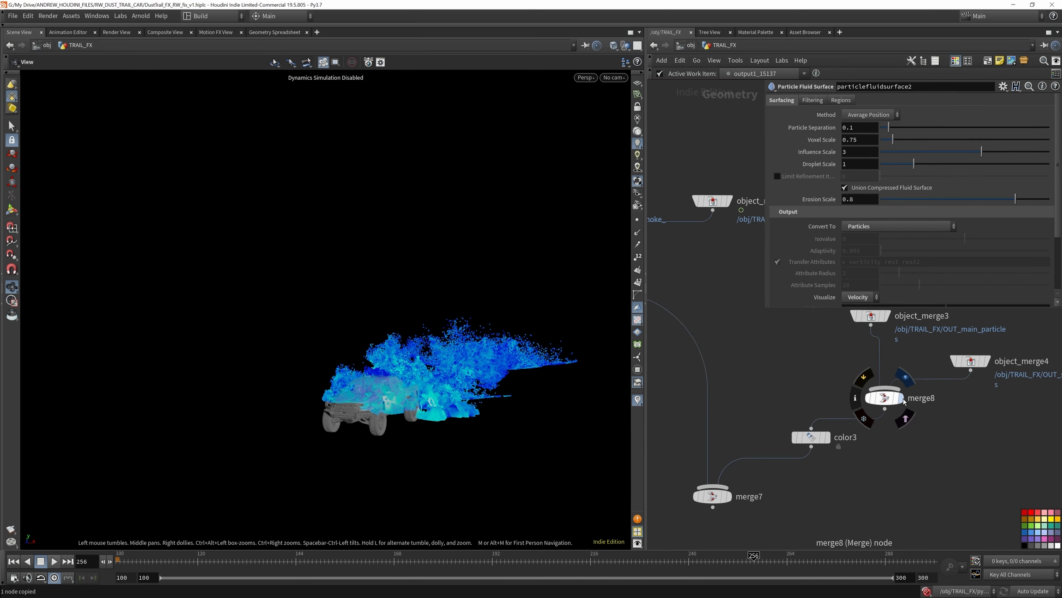
click(900, 397)
key(ctrl+v)
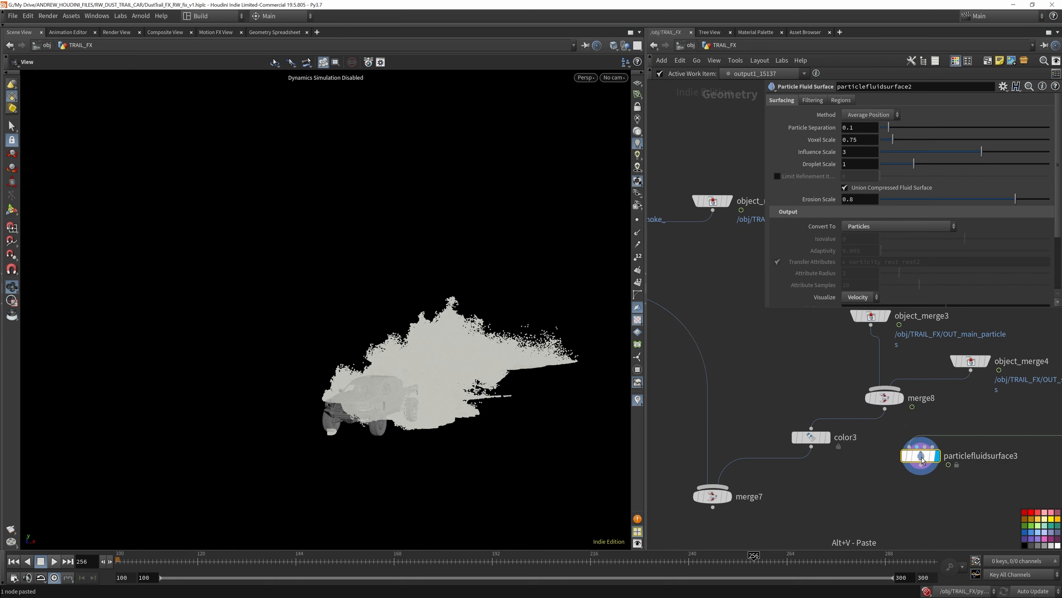
click(910, 447)
click(901, 409)
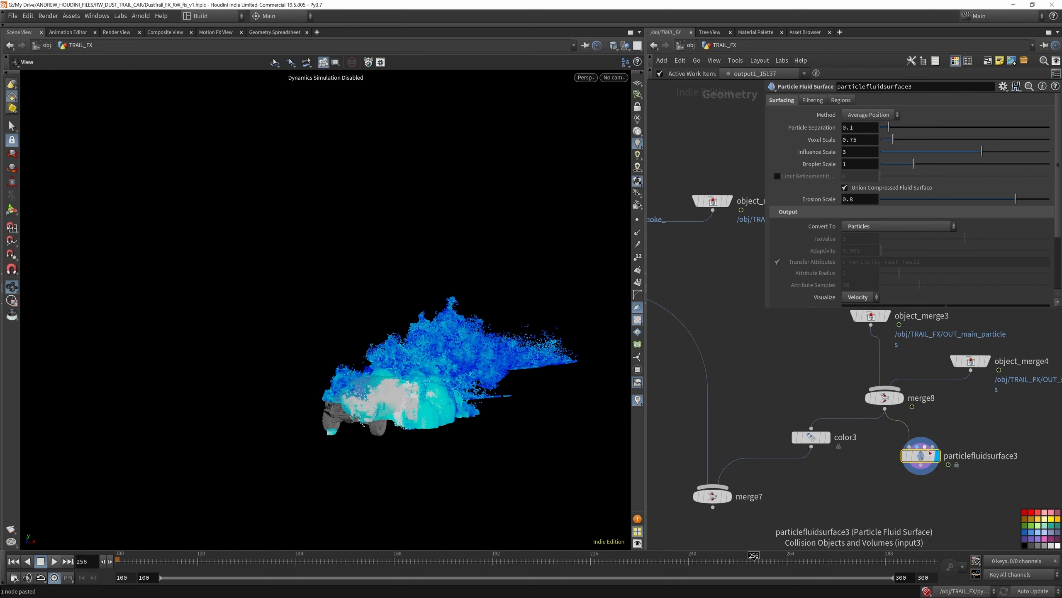
Pull color3 out of the chain, wire particlefluidsurface3 into merge7, and display merge7 to view the particles together with the smoke
drag(814, 436, 793, 347)
drag(765, 422, 921, 472)
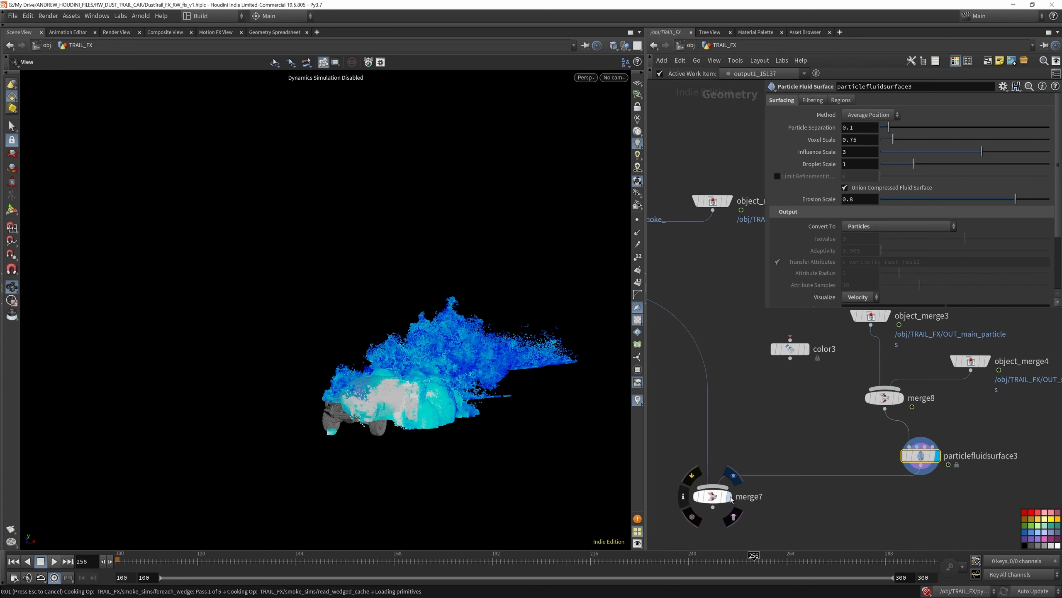
click(731, 498)
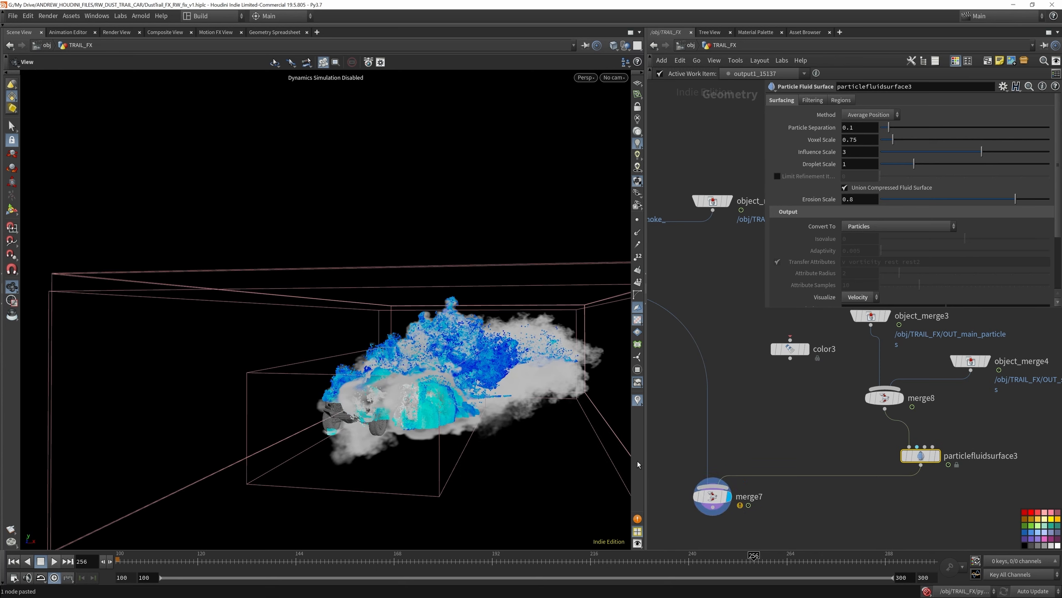
drag(460, 378, 573, 307)
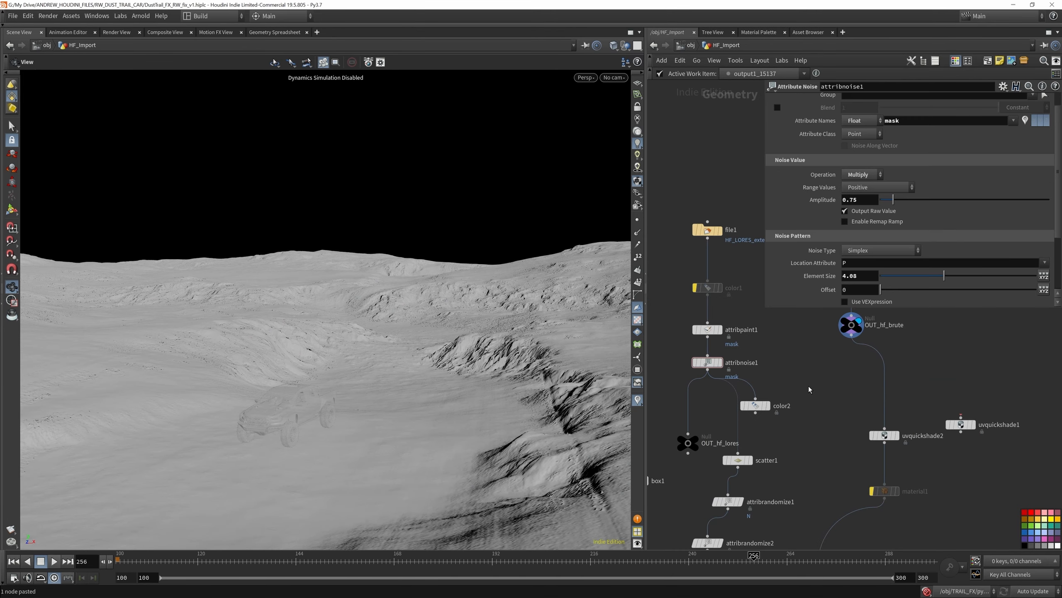
Examine the OUT_hf_brute terrain in HF_Import from other angles and display attribnoise1 to compare the low-resolution terrain
scroll(823, 392, down, 2)
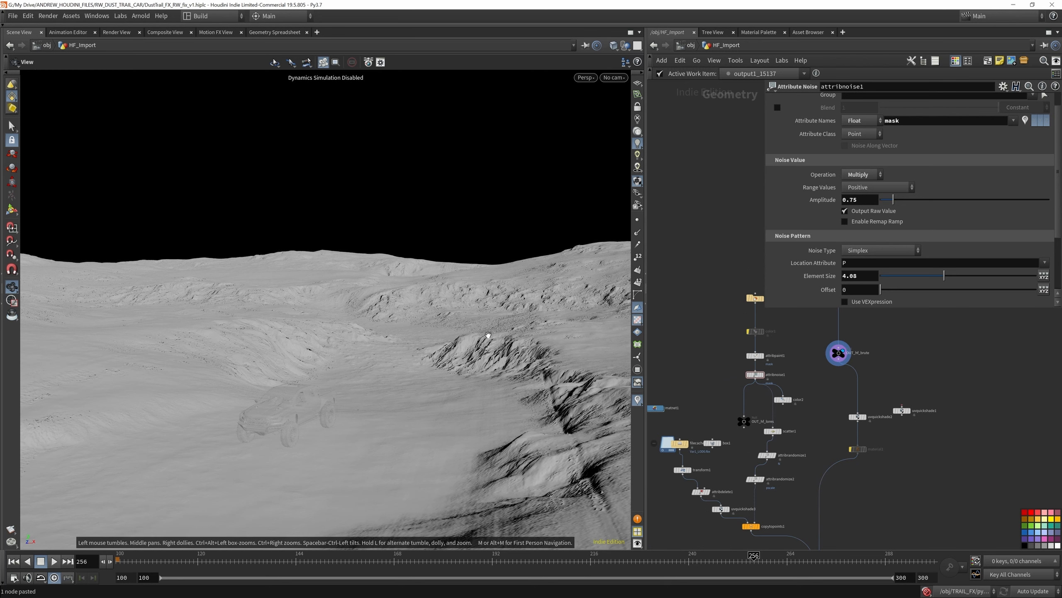
drag(505, 348, 450, 333)
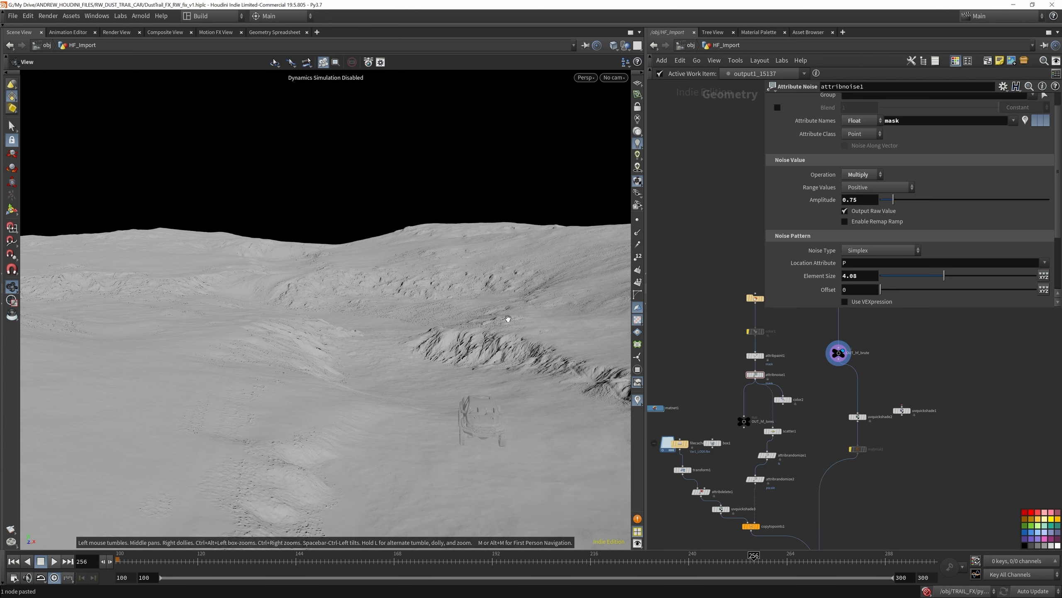
drag(447, 325, 431, 323)
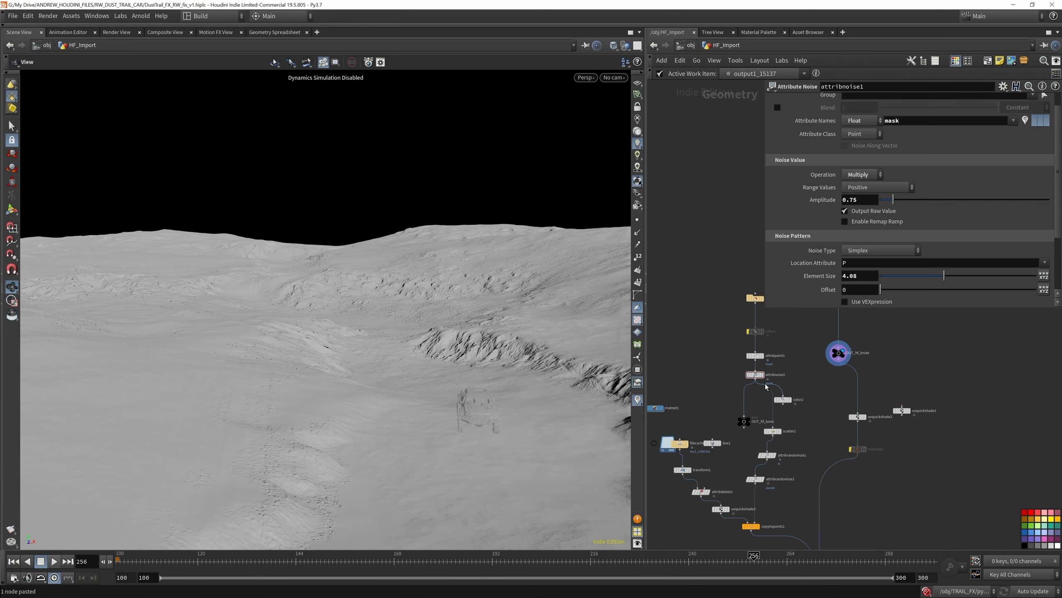
scroll(762, 382, up, 3)
scroll(762, 381, up, 2)
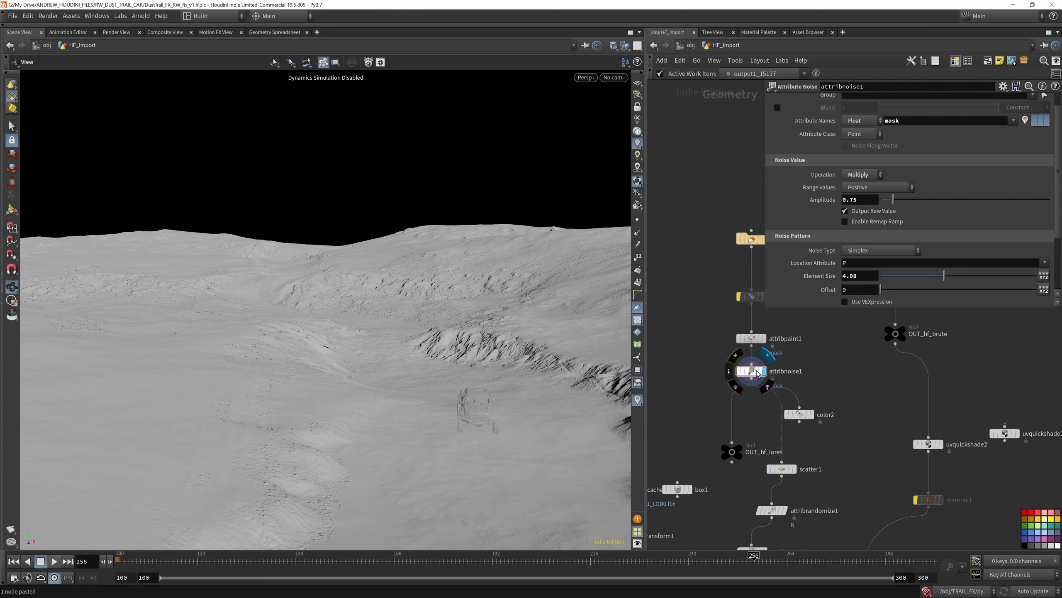
click(757, 370)
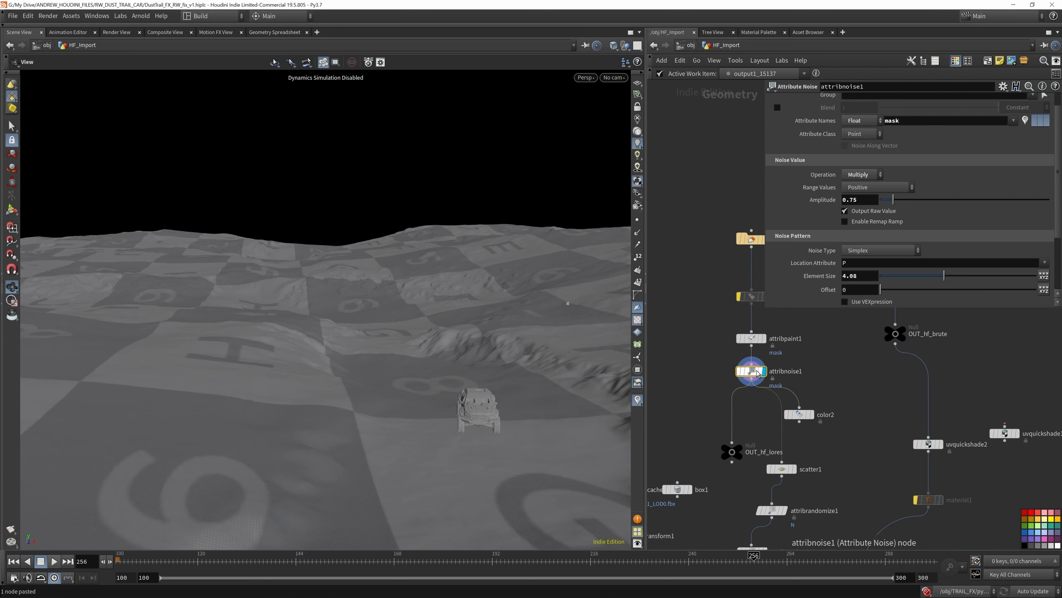
click(12, 209)
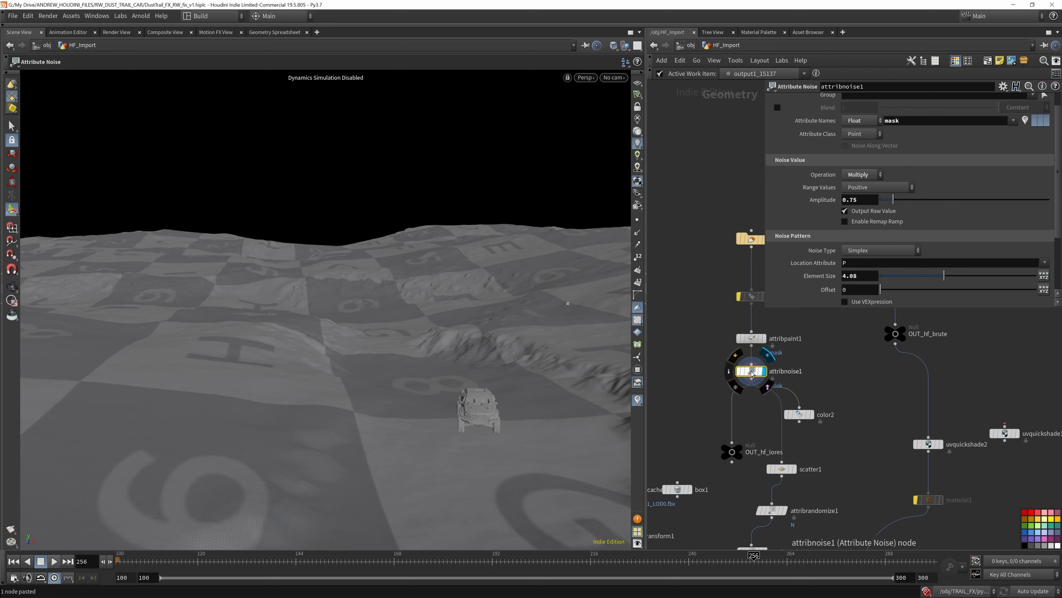
Display color2's mask ramp, compare it with attribpaint1's painted mask and attribnoise1's result, and shift color2 away from scatter1
click(811, 415)
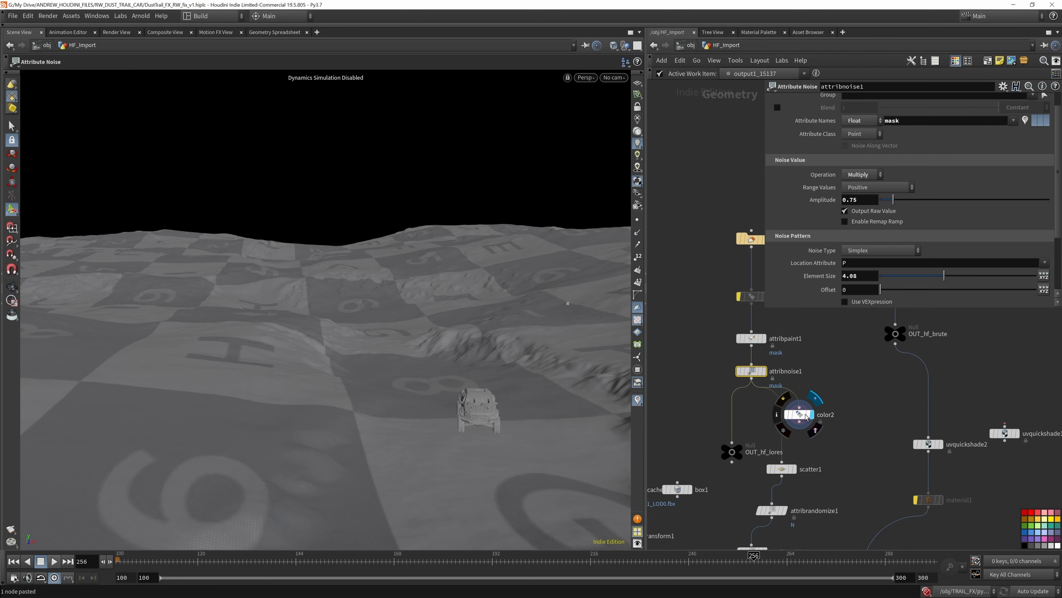
click(802, 412)
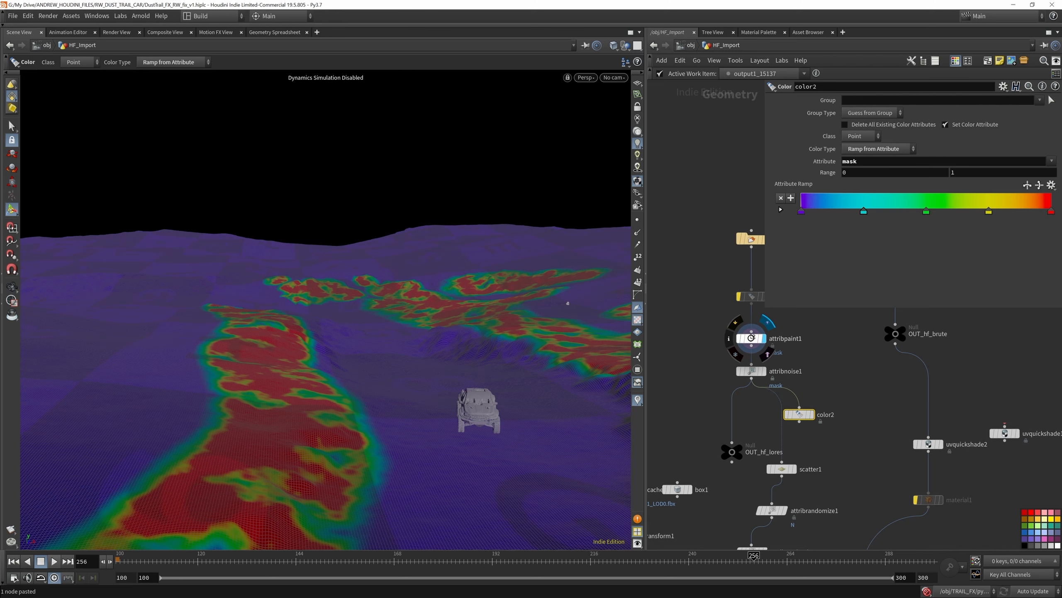
click(751, 338)
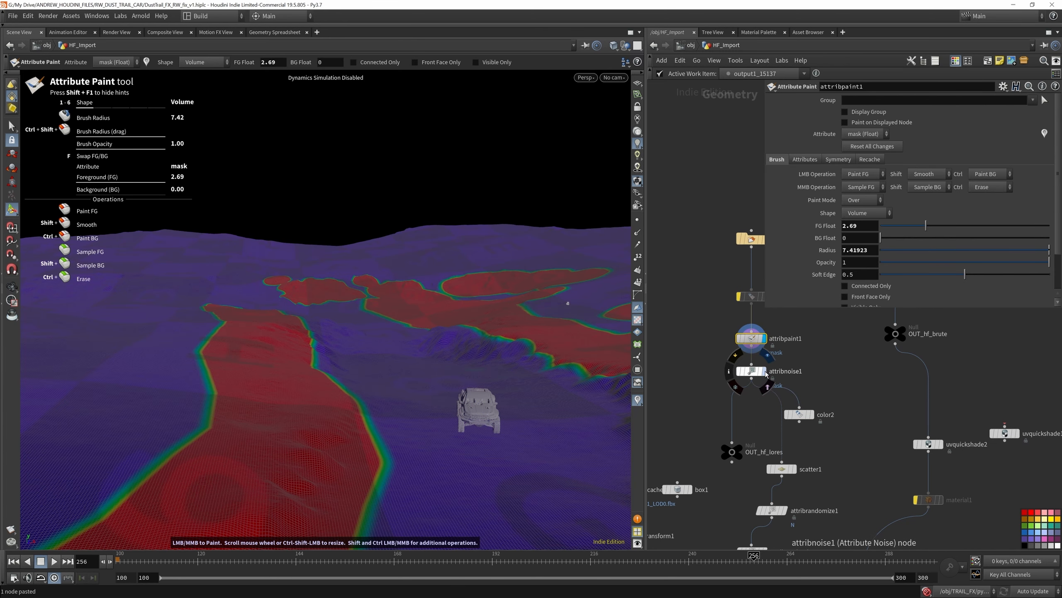
click(763, 372)
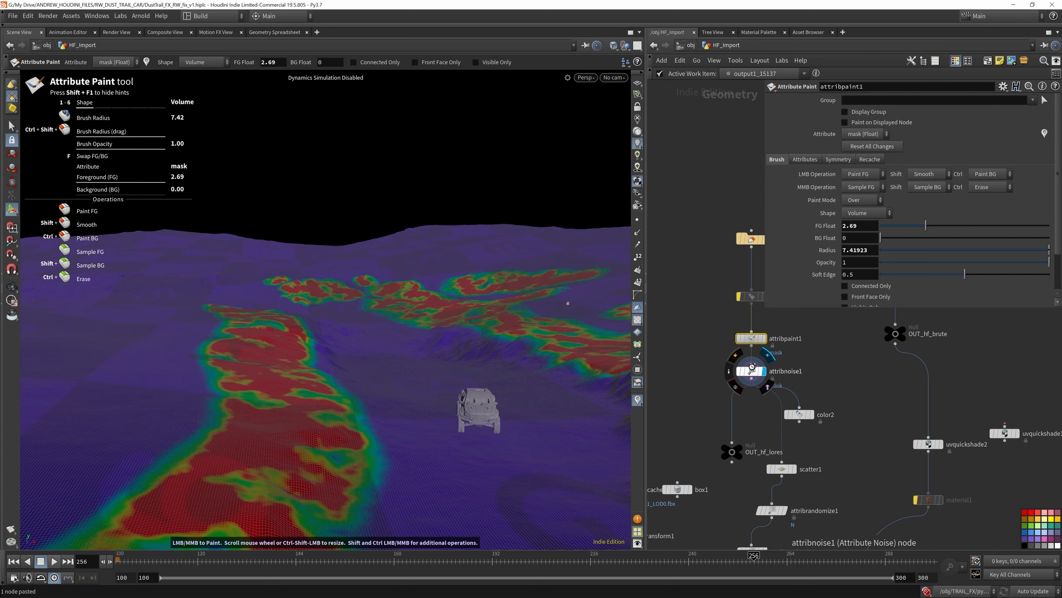
click(811, 414)
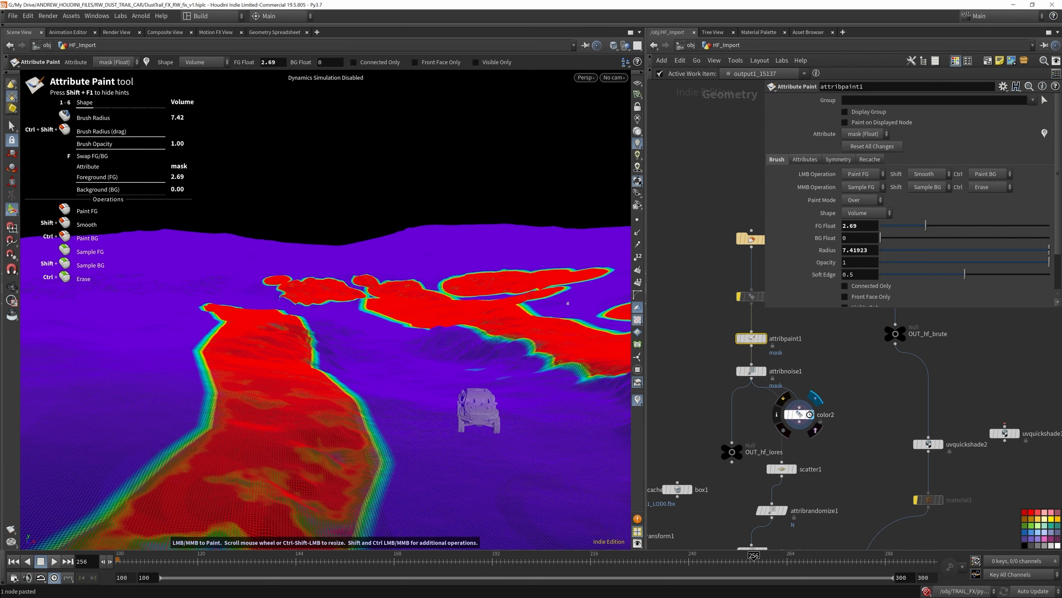
drag(800, 415, 824, 408)
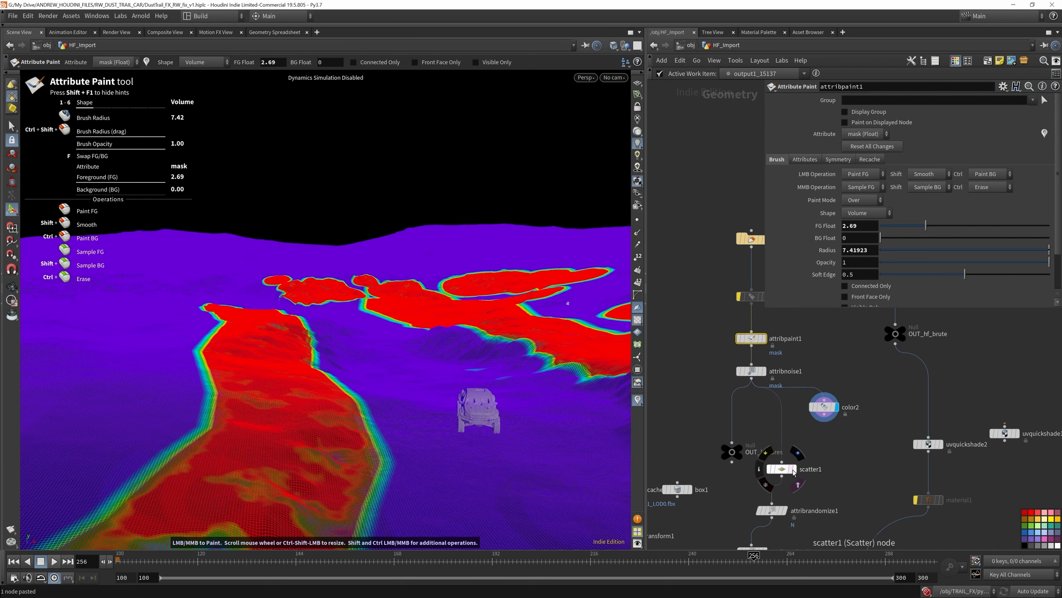
Display the OUT_hf_brute terrain and review its node info, including the height volume's voxel count
click(795, 471)
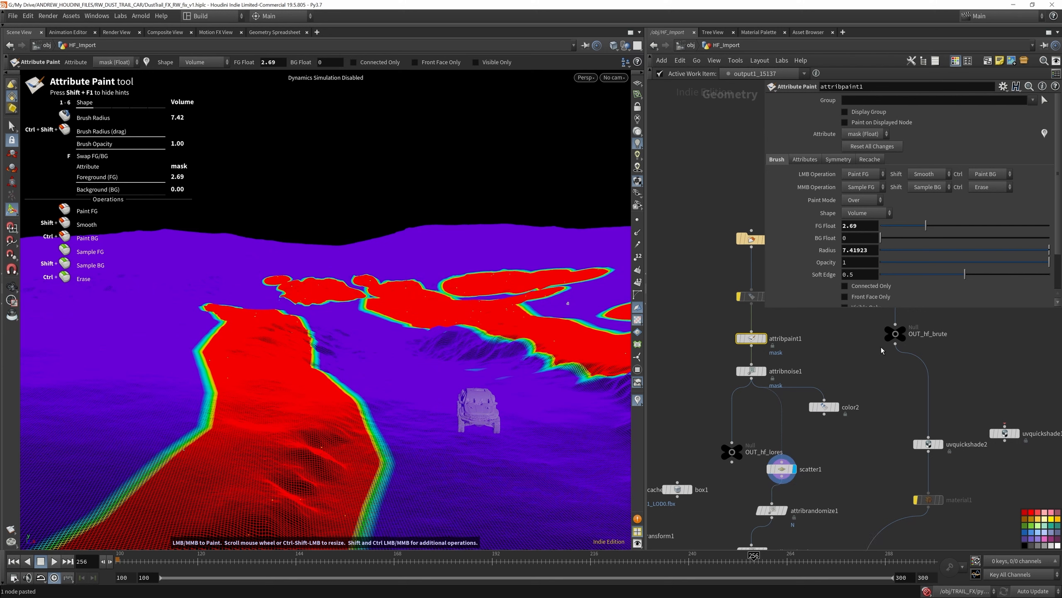
click(903, 333)
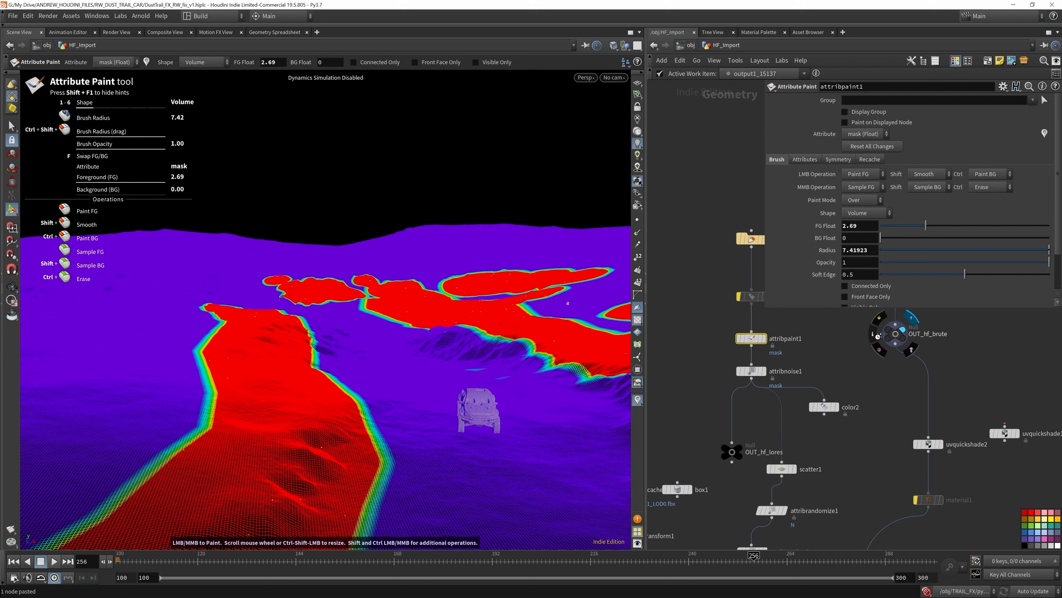
click(874, 337)
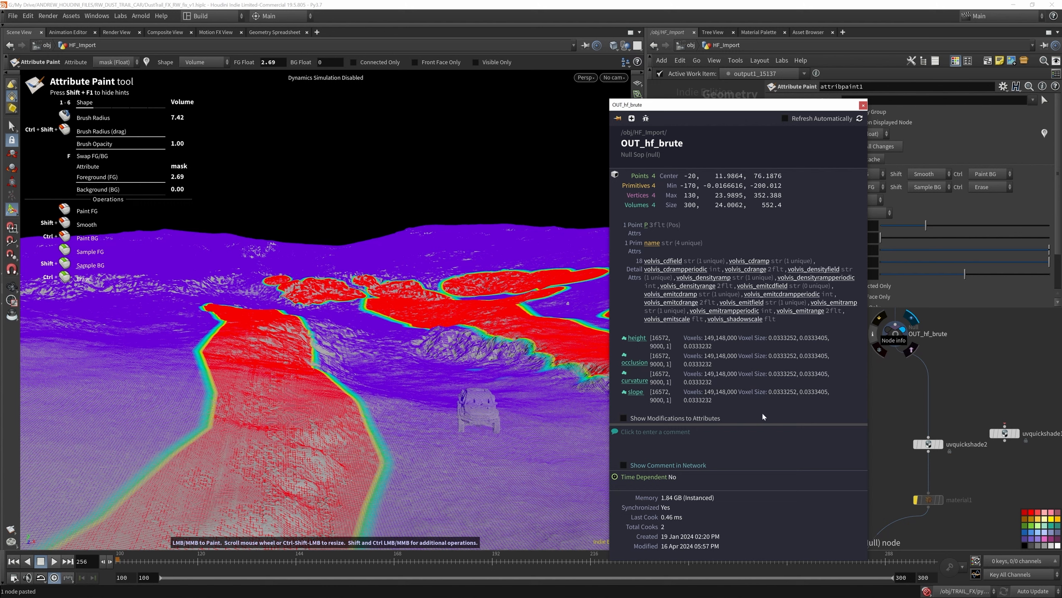
click(904, 381)
Display scatter1 to inspect the points scattered over the masked areas of the terrain
scroll(903, 381, down, 3)
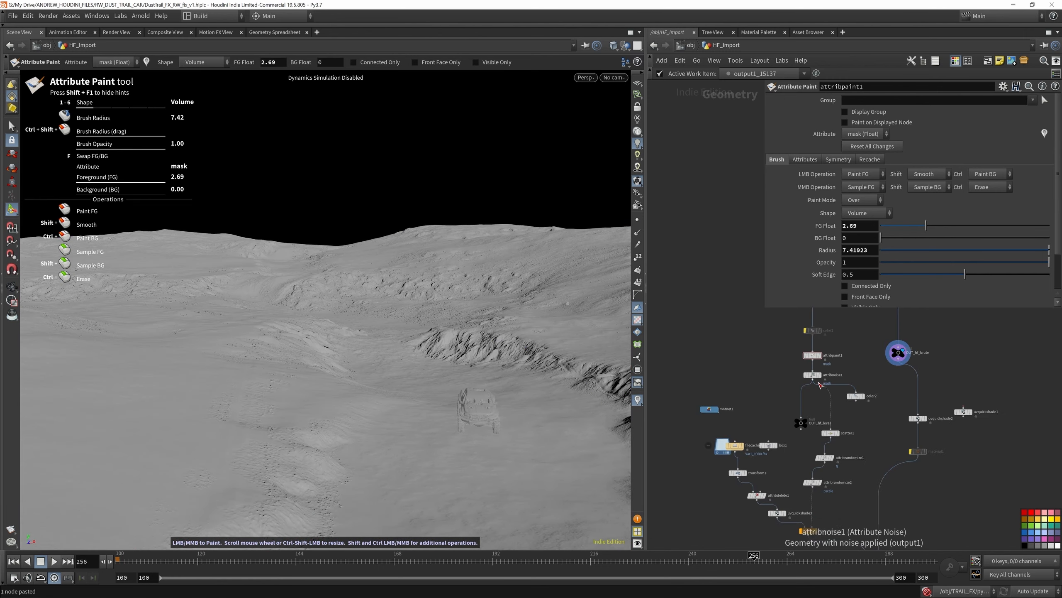
scroll(826, 381, up, 4)
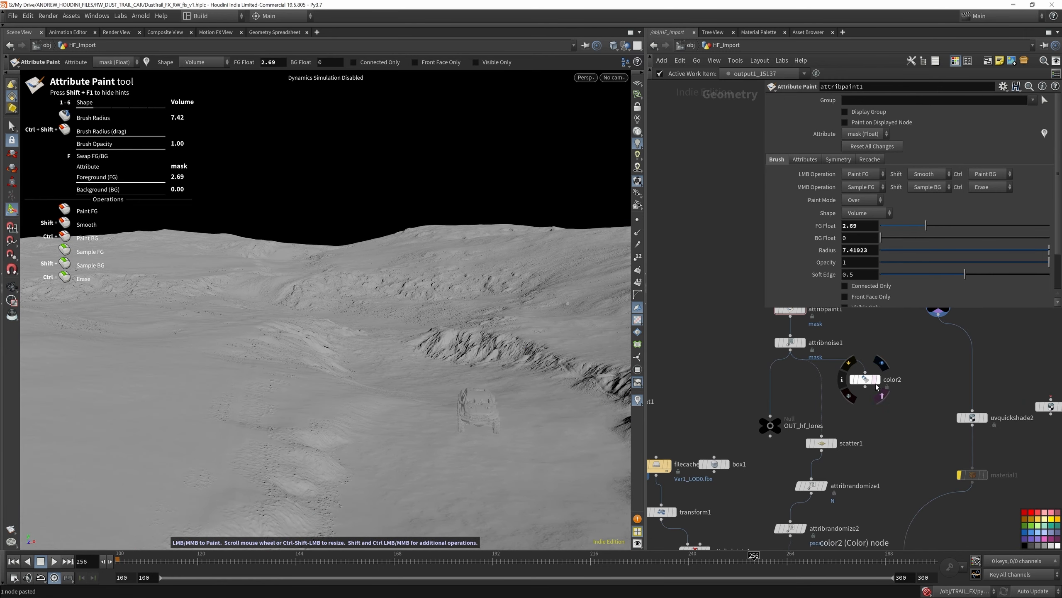
click(834, 442)
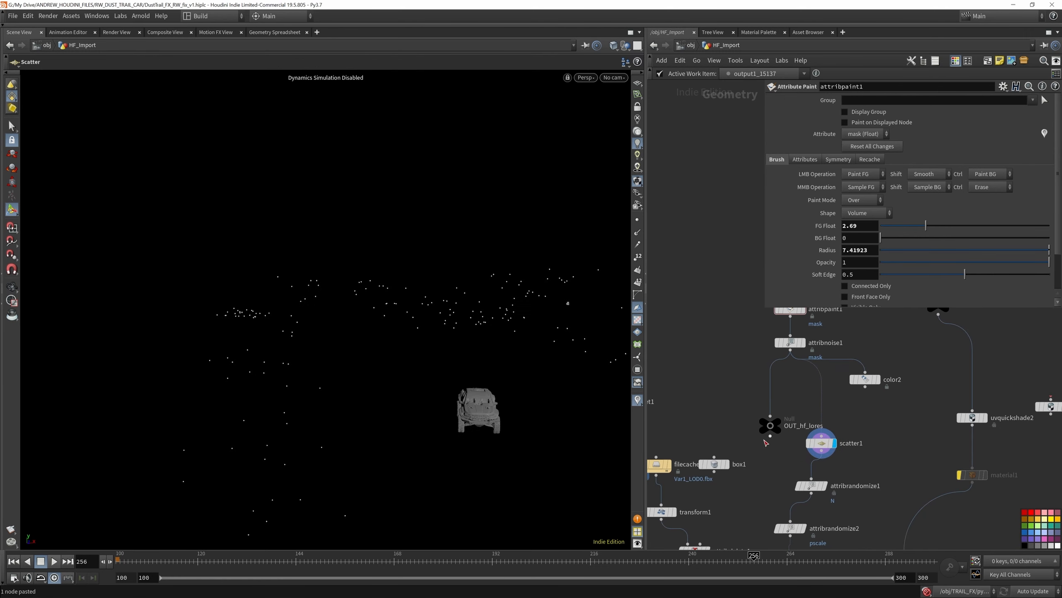
scroll(797, 377, down, 4)
scroll(792, 446, up, 4)
scroll(799, 402, down, 4)
scroll(737, 390, up, 5)
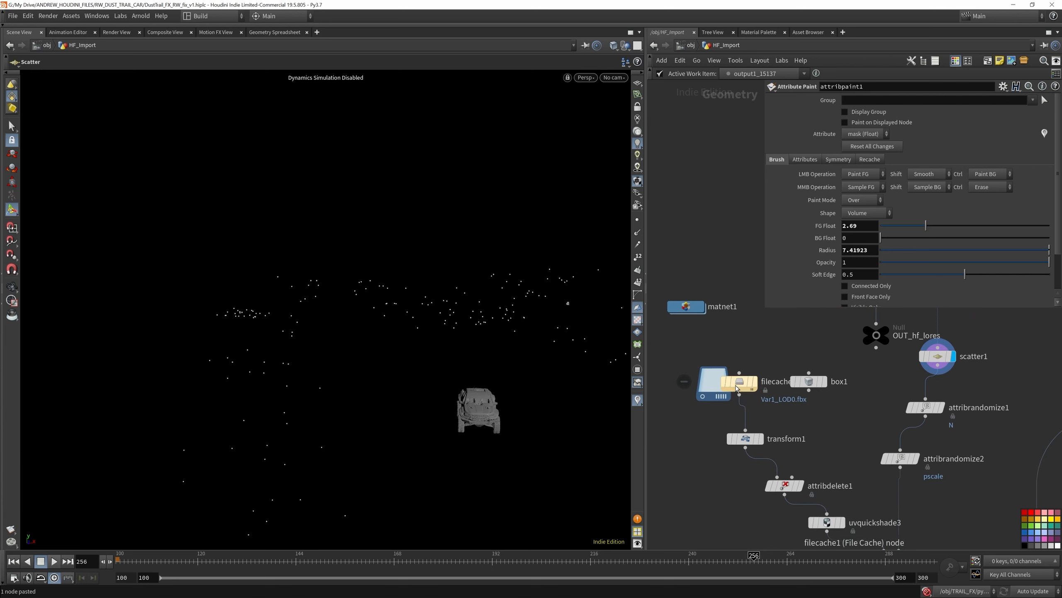
Move filecache1 clear of box1 and step the display through filecache1, transform1 and copytopoints1 to review the plant instancing
drag(737, 388, 724, 370)
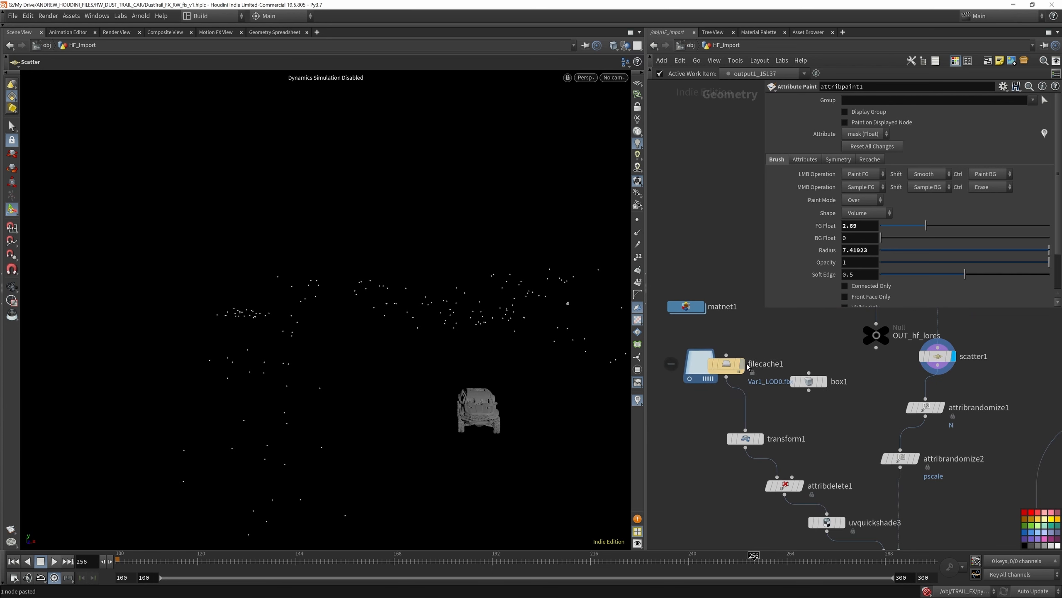
click(745, 364)
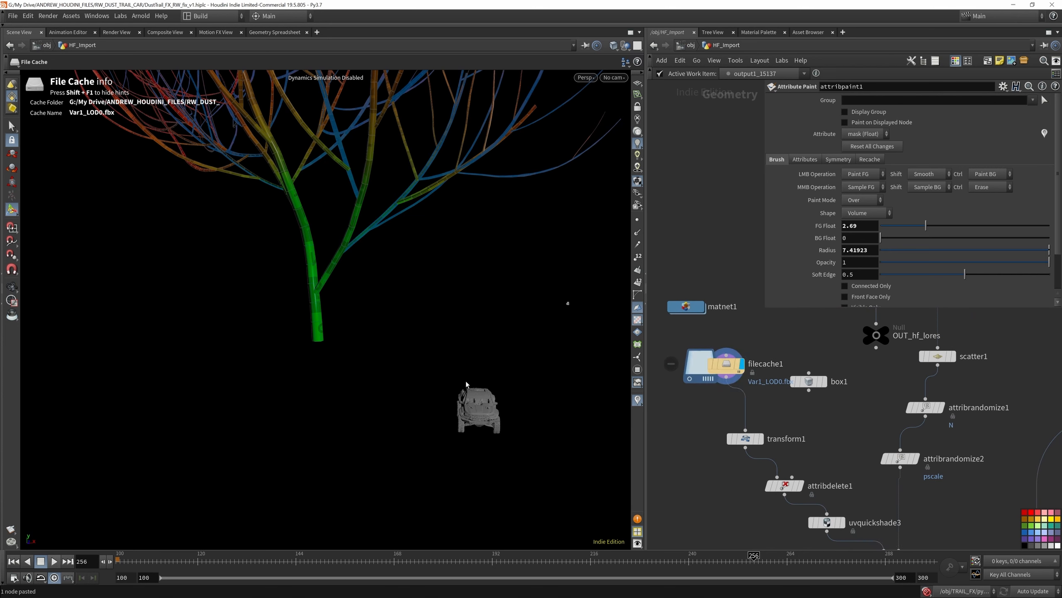
click(760, 438)
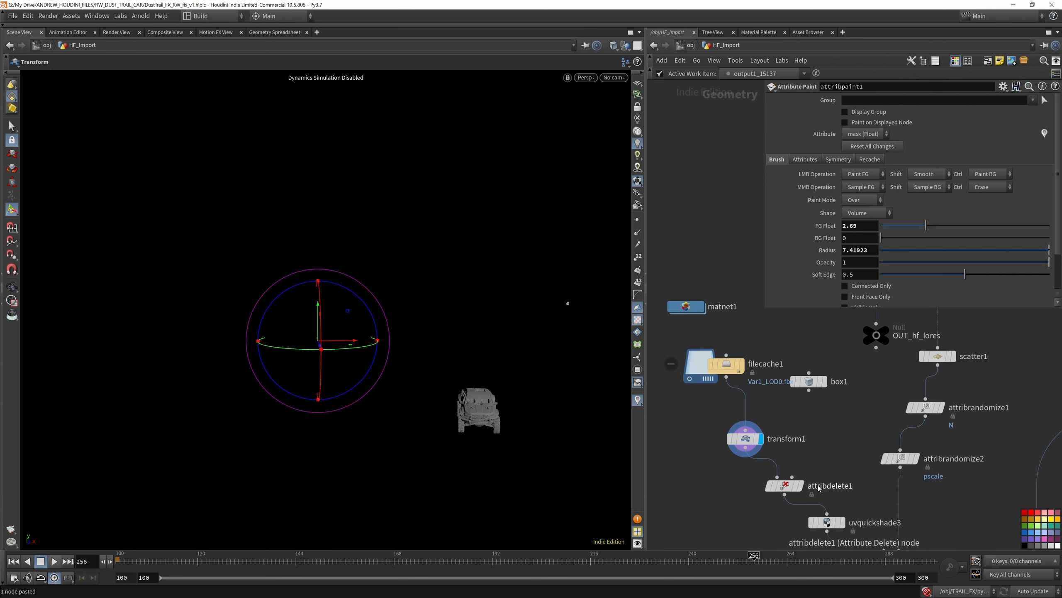
scroll(787, 450, down, 3)
scroll(826, 493, up, 4)
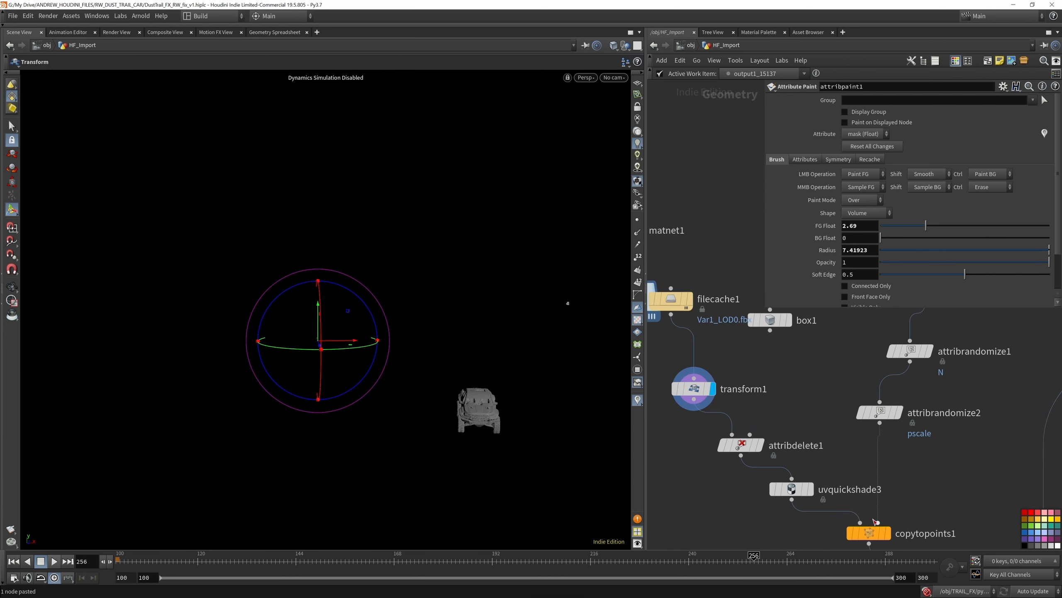
click(890, 534)
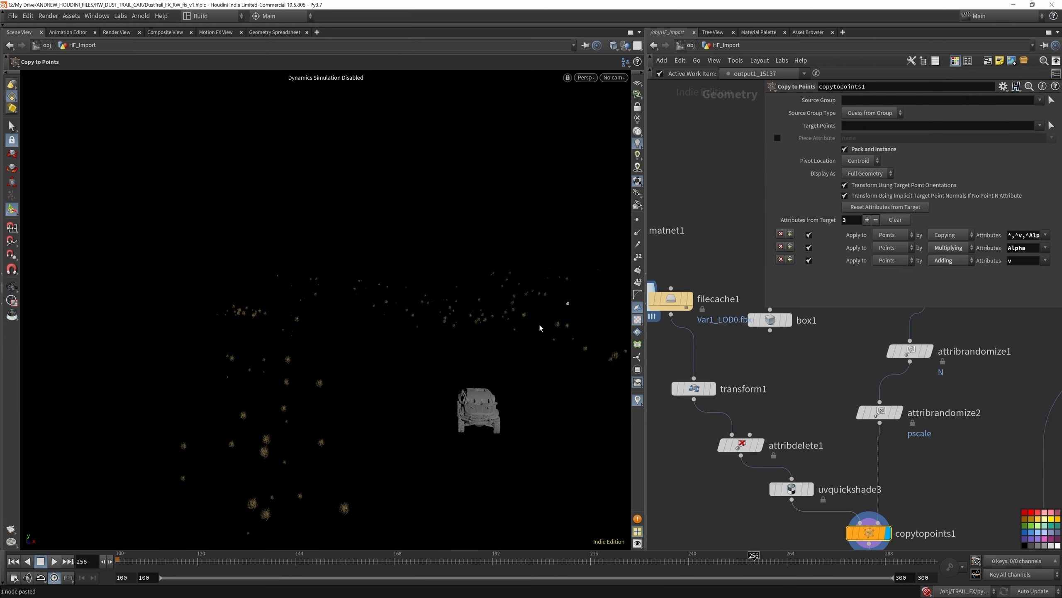
Look through Ranger_CinematicCam_02 and play the animation briefly to review the instanced plants around the truck, stopping at frame 117
key(Escape)
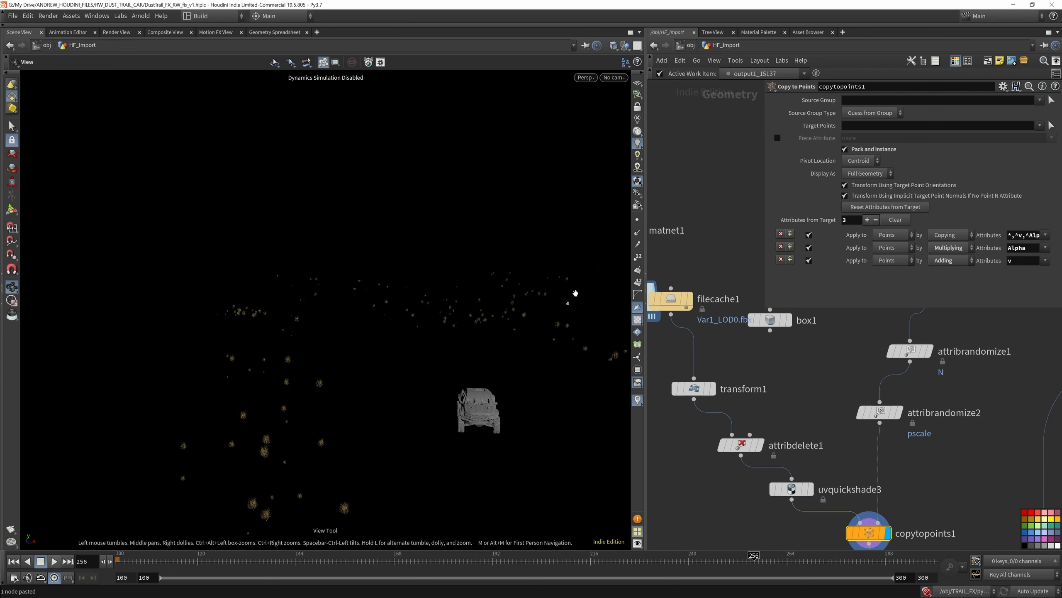
drag(570, 328, 506, 310)
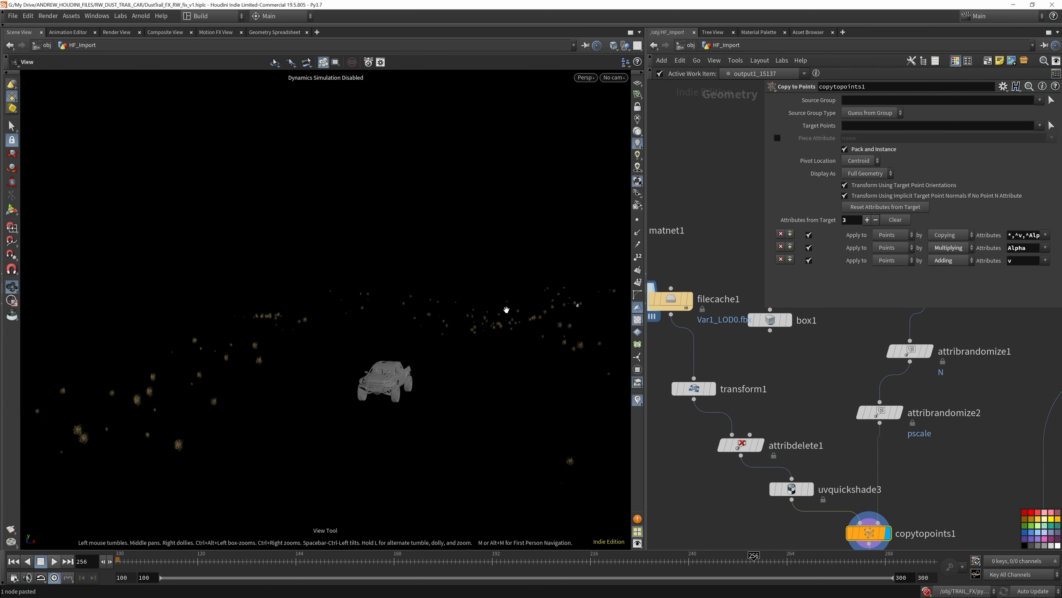
click(614, 78)
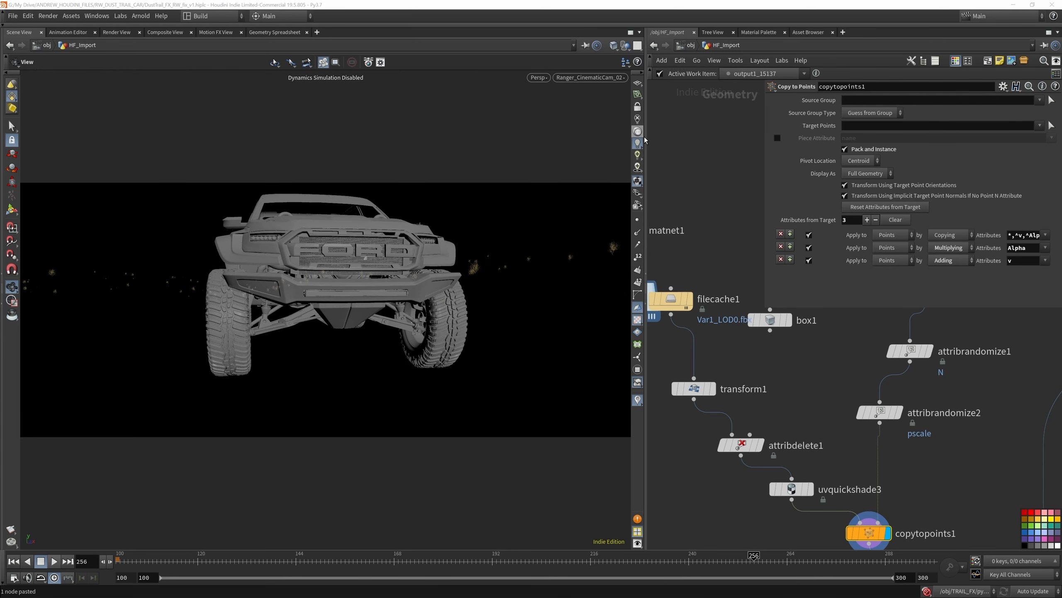
click(640, 135)
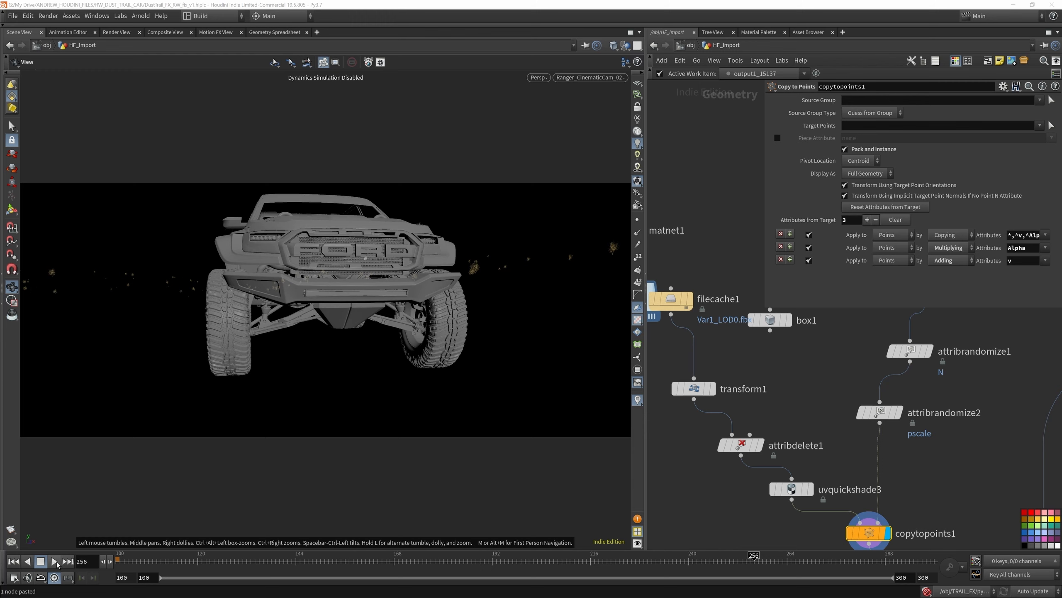
click(57, 564)
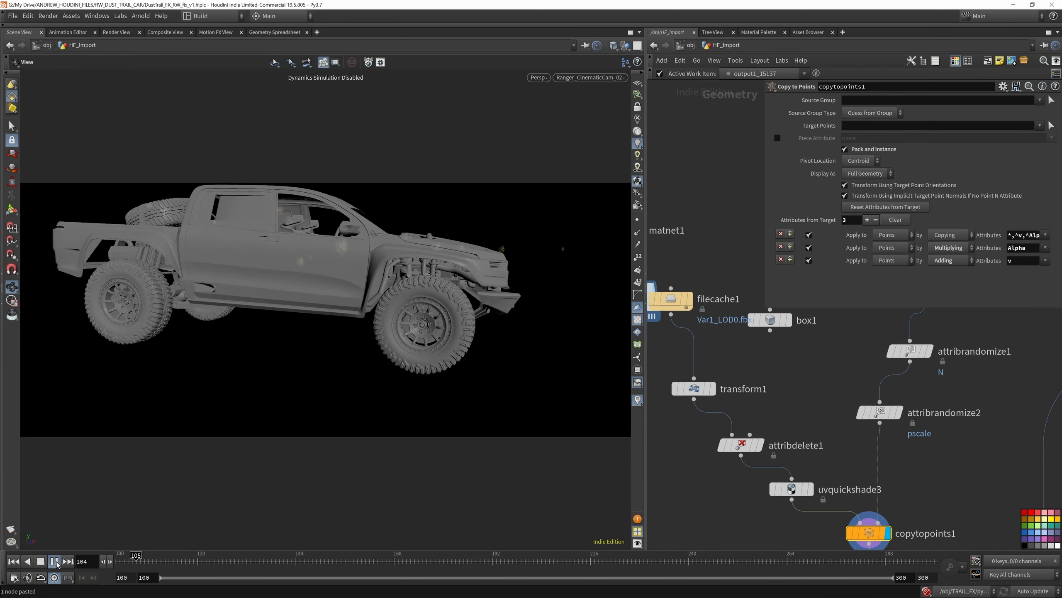
click(56, 563)
Follow copytopoints1's output down the network to the merge1 node
scroll(808, 389, down, 6)
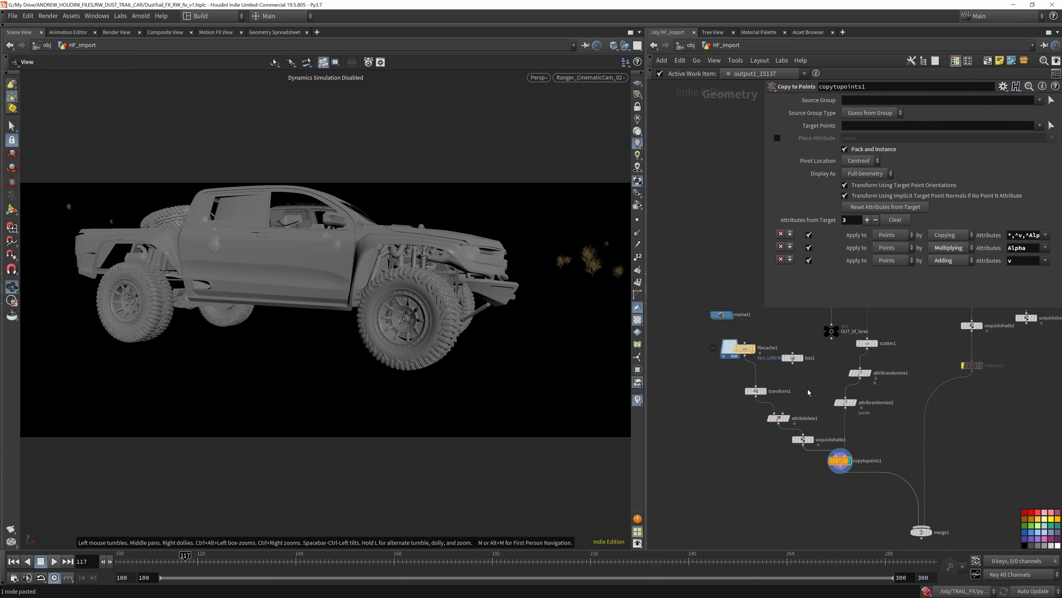
scroll(879, 404, up, 2)
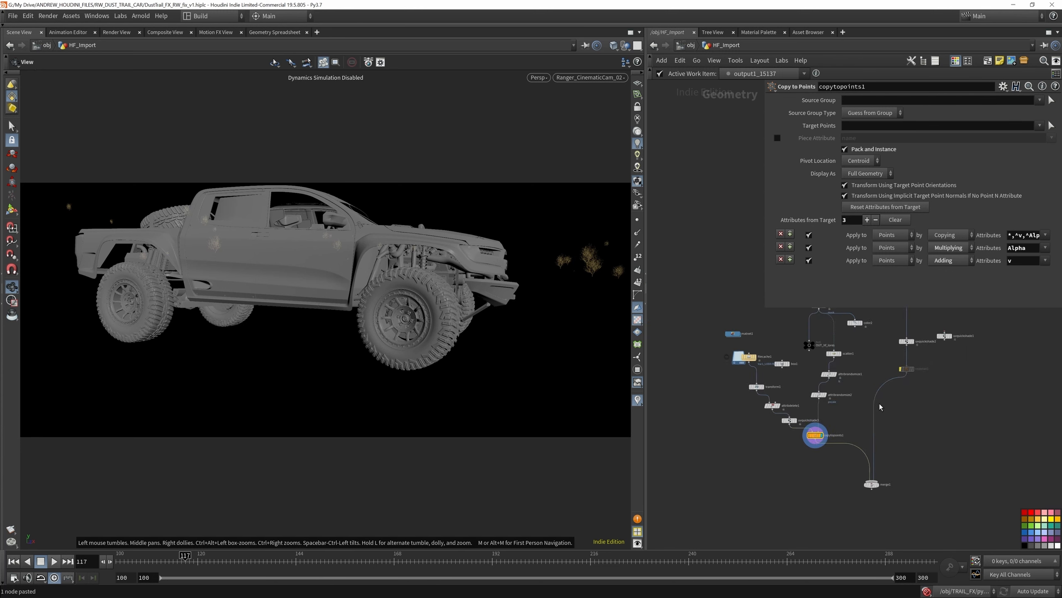
scroll(886, 469, up, 3)
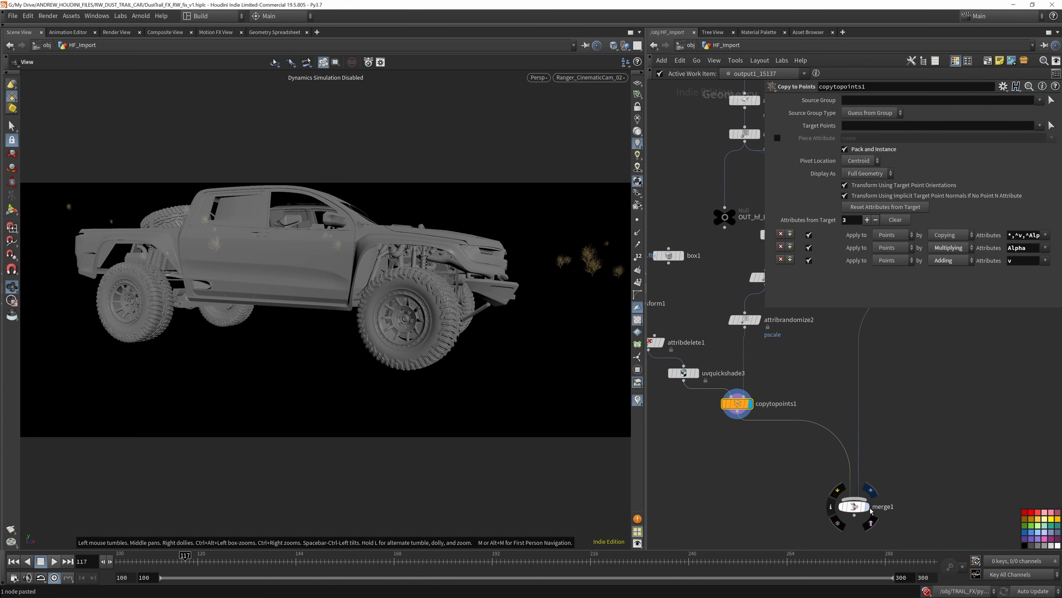